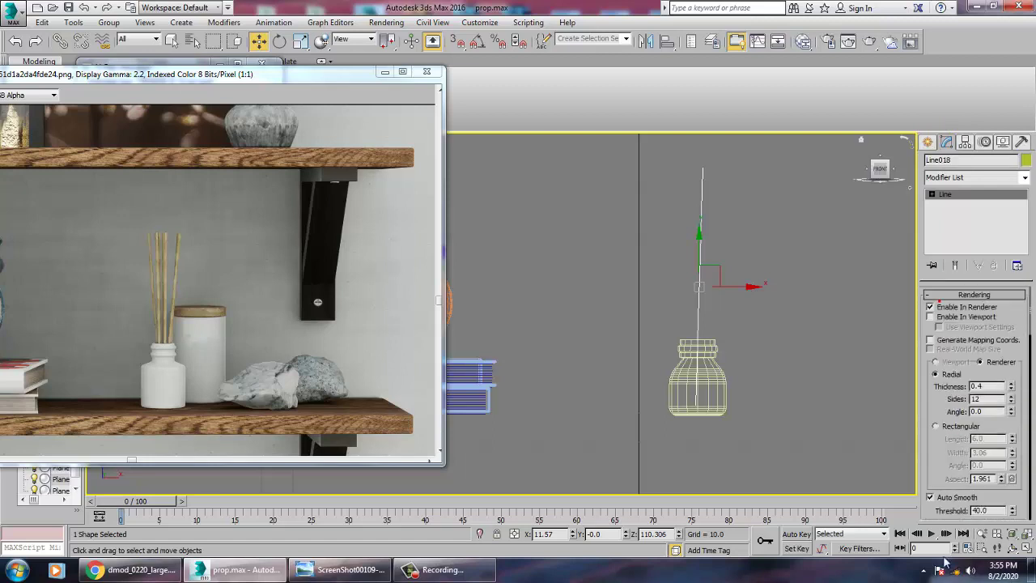
Step: Show the diffuser stick line in the viewport with a thickness of 0.32 and move it into the jar on the lower shelf
click(930, 317)
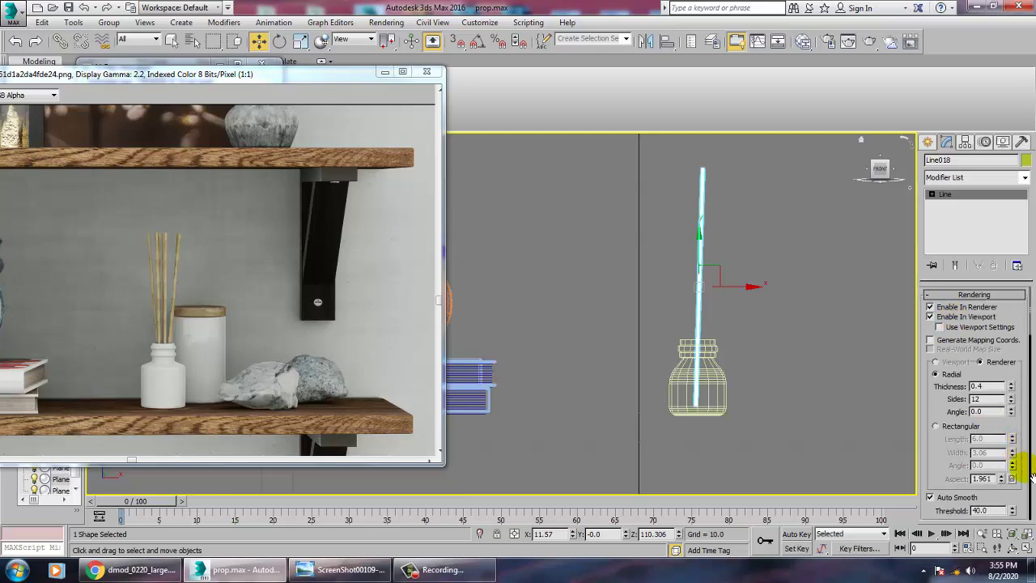
drag(1018, 402, 1021, 408)
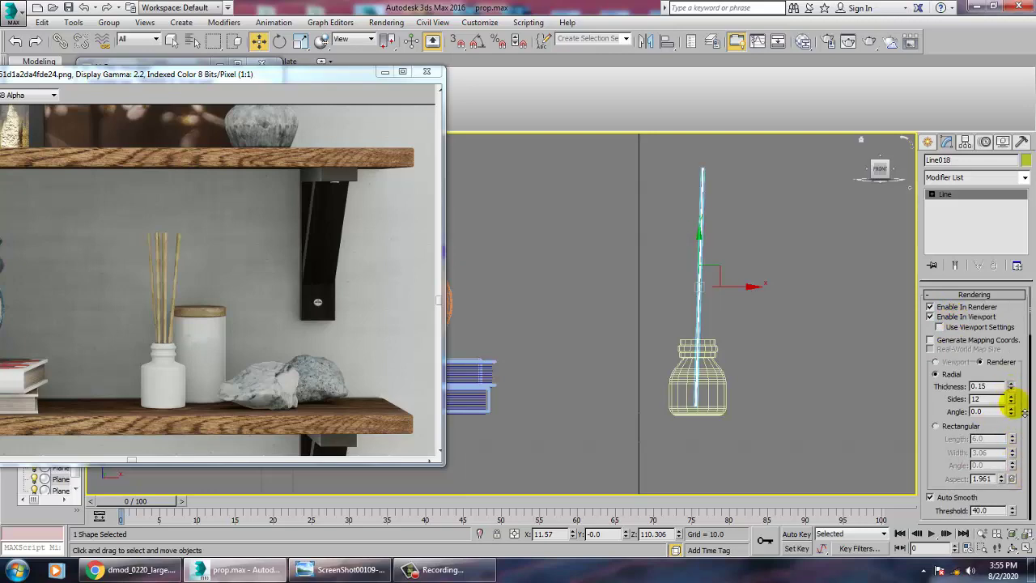
key(alt+w)
alt+middle_drag(780, 444, 681, 382)
scroll(773, 401, down, 5)
key(alt+w)
middle_drag(754, 407, 870, 496)
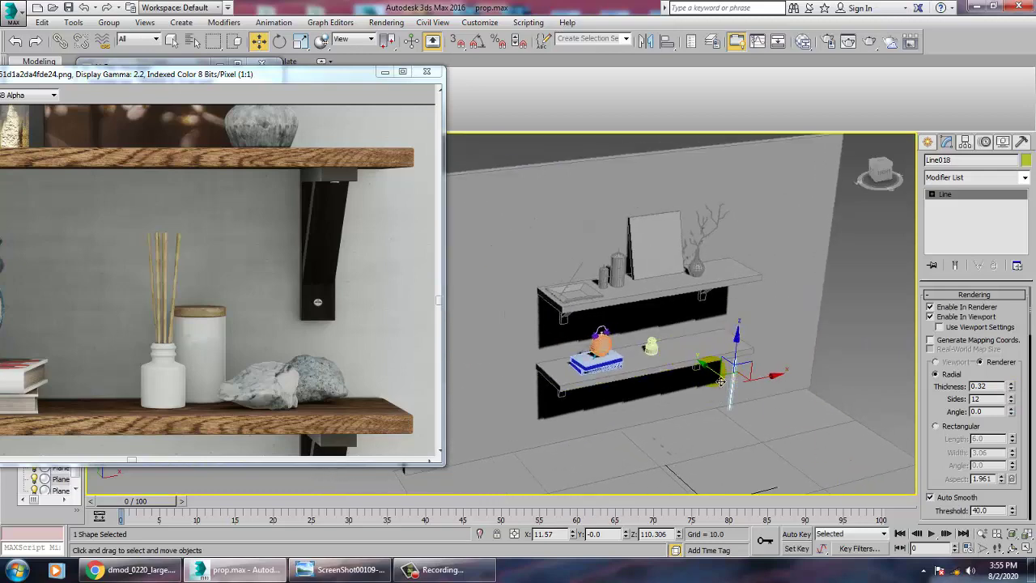
drag(694, 368, 636, 334)
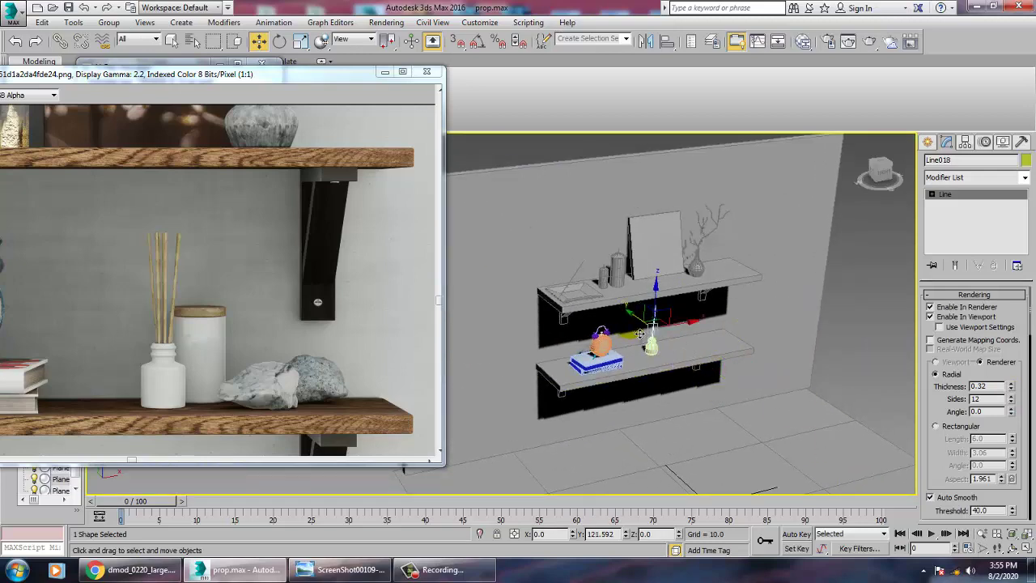
Step: Make a copy of the stick rotated by about 5.2 degrees and shift it sideways within the jar mouth
key(z)
scroll(644, 332, down, 5)
alt+middle_drag(645, 332, 685, 314)
scroll(649, 333, up, 3)
key(e)
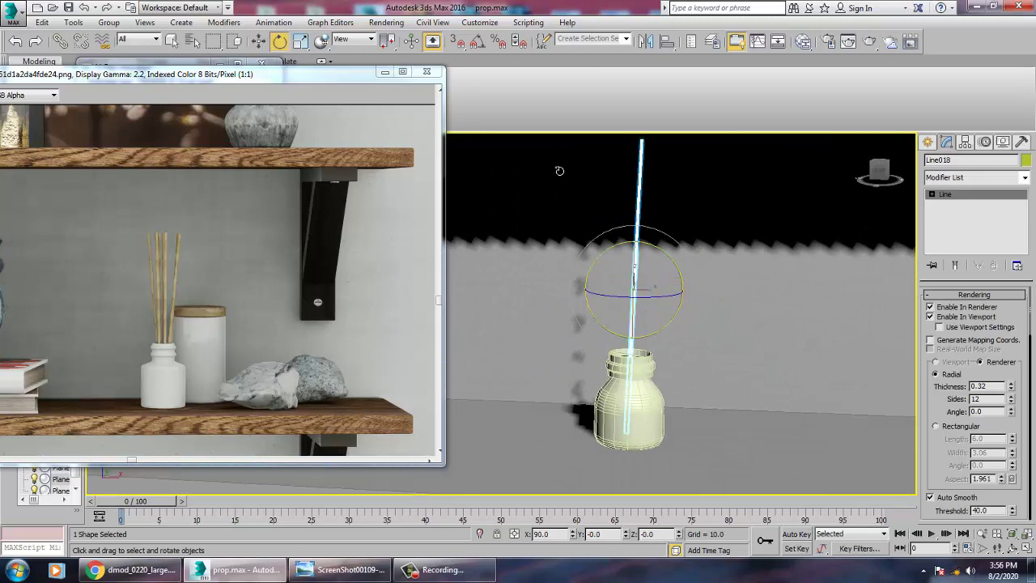
shift+drag(672, 272, 674, 264)
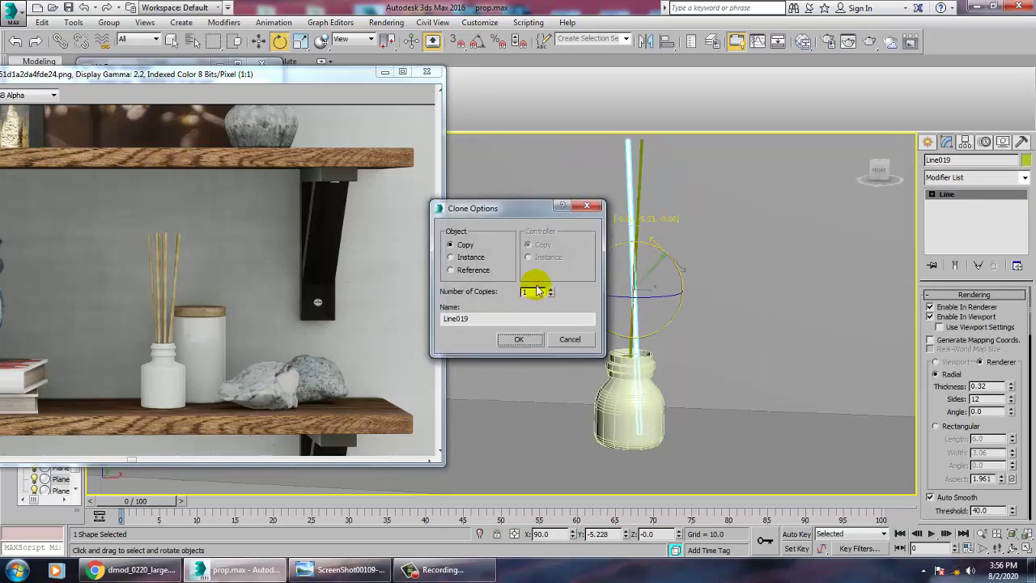
click(527, 340)
key(w)
drag(685, 302, 668, 295)
Step: Copy the stick sideways as a third one and adjust its position inside the jar mouth
alt+middle_drag(669, 294, 677, 238)
mouse_move(676, 233)
shift+mouse_down()
mouse_move(712, 238)
mouse_move(716, 216)
mouse_move(726, 220)
shift+mouse_up()
click(518, 340)
key(e)
key(w)
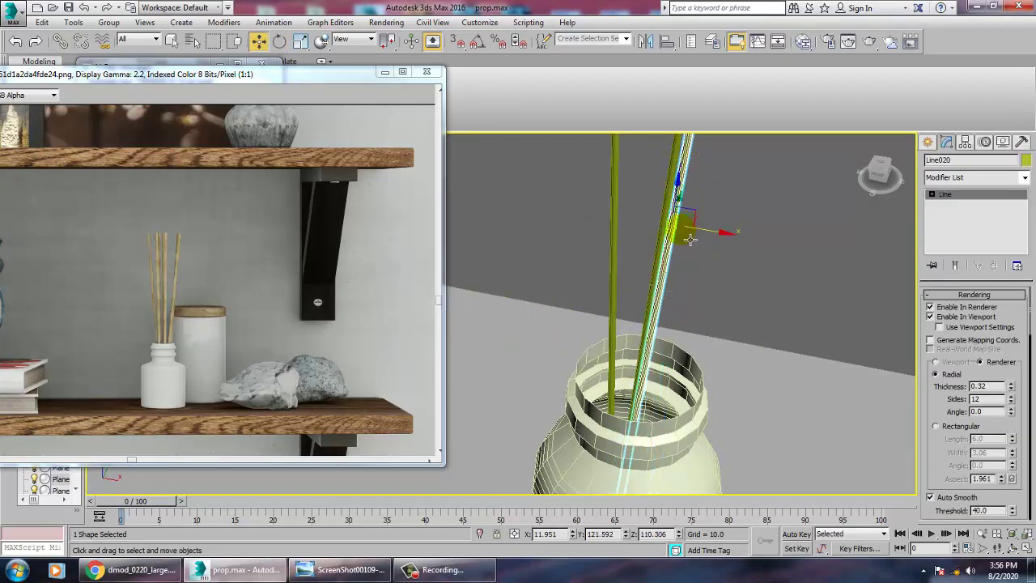
click(726, 245)
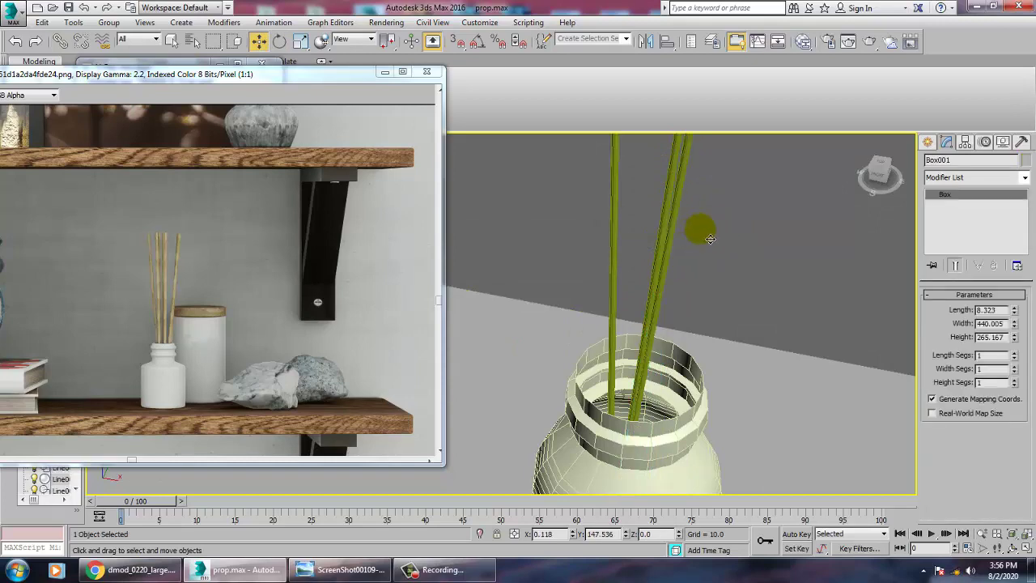
click(684, 239)
drag(724, 242, 739, 254)
scroll(753, 243, down, 5)
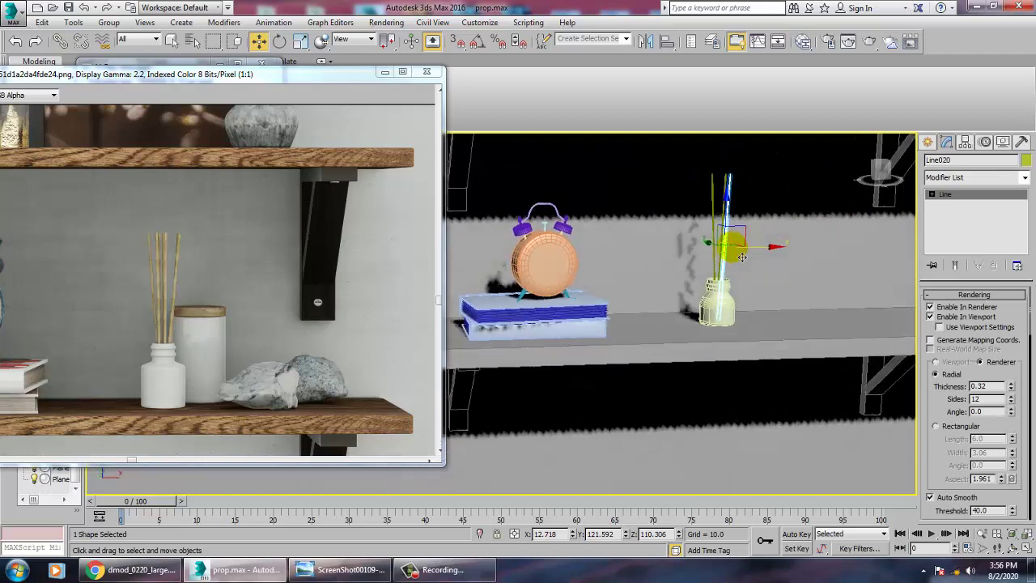
Step: Create a cylinder on the lower shelf beside the diffuser jar using AutoGrid, with about 8.24 radius and 25.5 height
scroll(731, 318, up, 4)
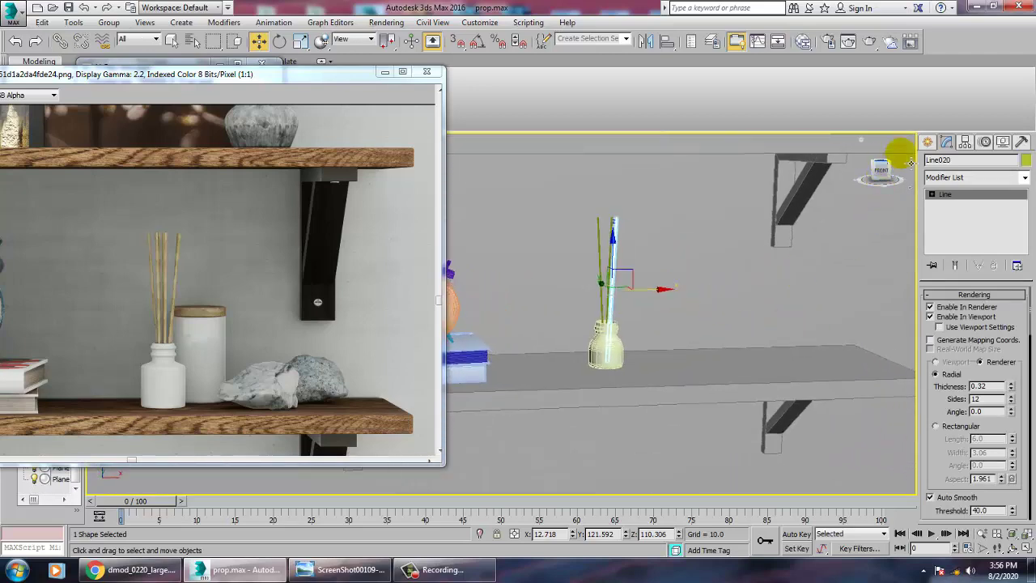
click(927, 143)
click(931, 162)
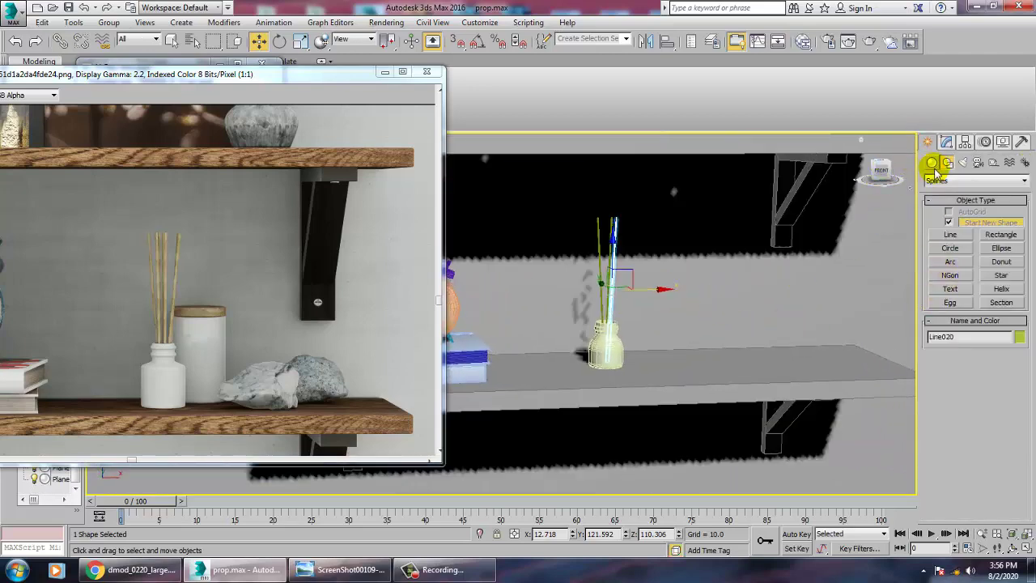
click(949, 251)
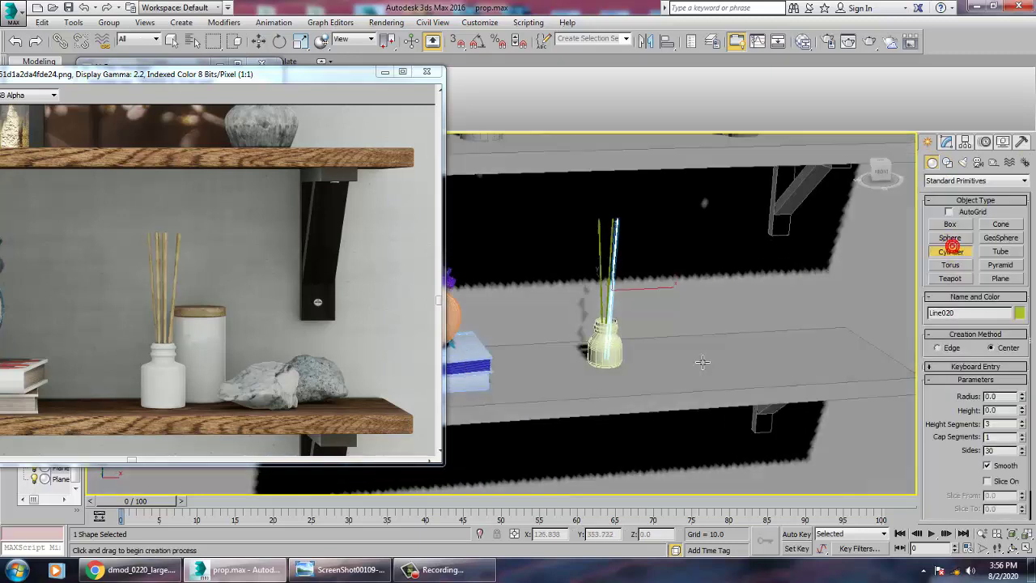
scroll(694, 354, up, 3)
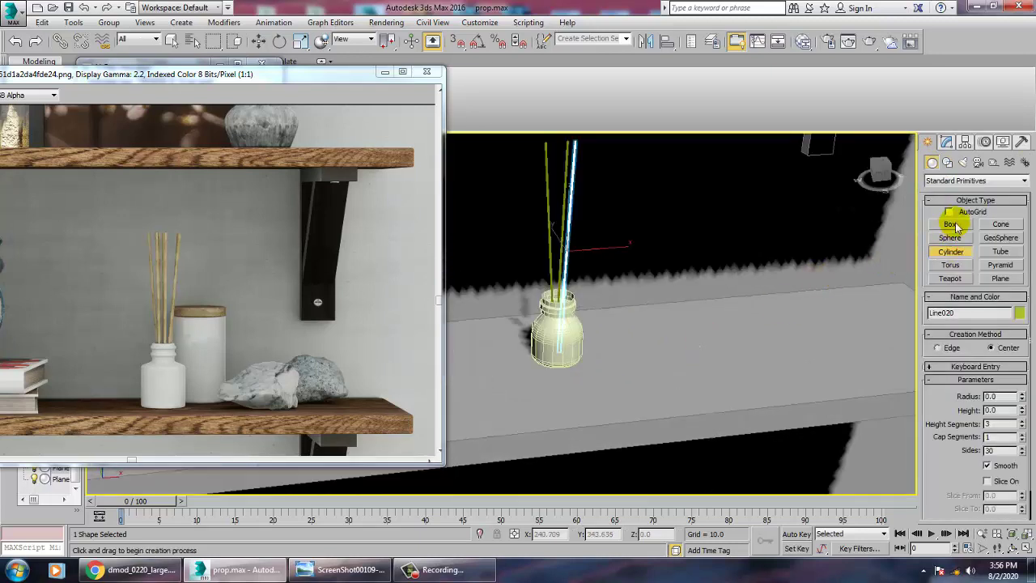
drag(715, 346, 730, 364)
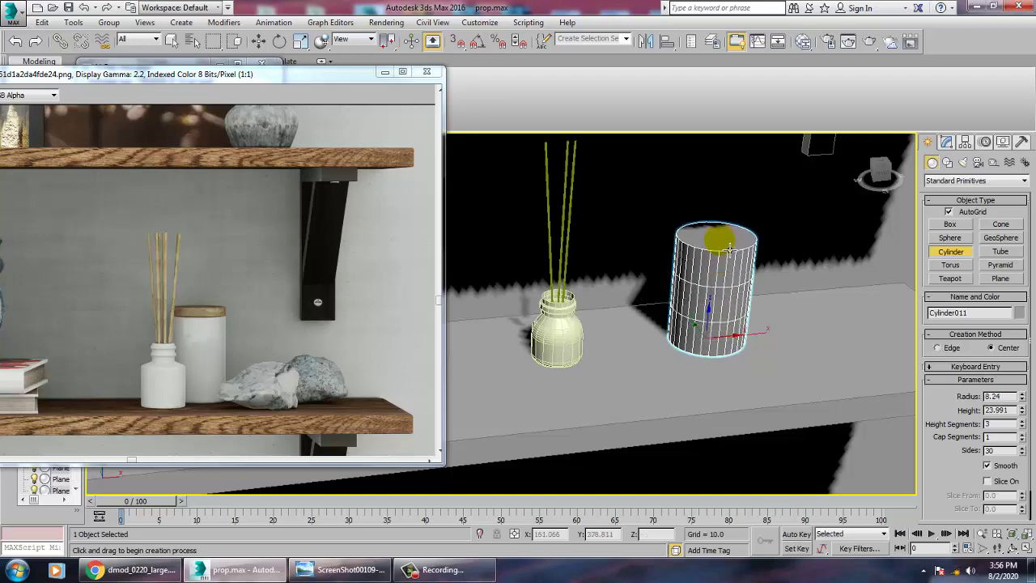
click(734, 258)
alt+middle_drag(733, 256, 692, 244)
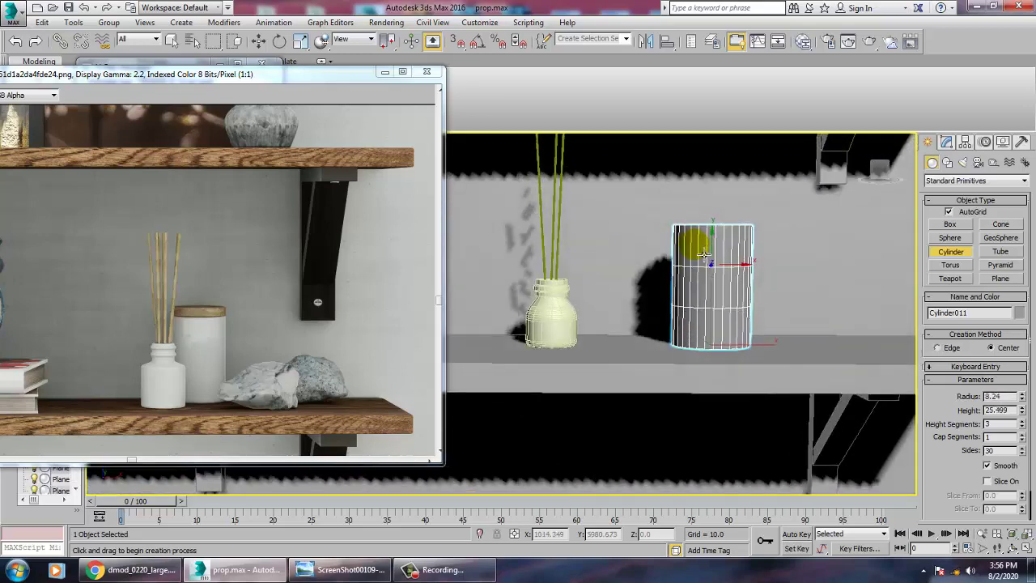
Step: Convert the new cylinder to an editable poly
key(w)
scroll(712, 342, up, 5)
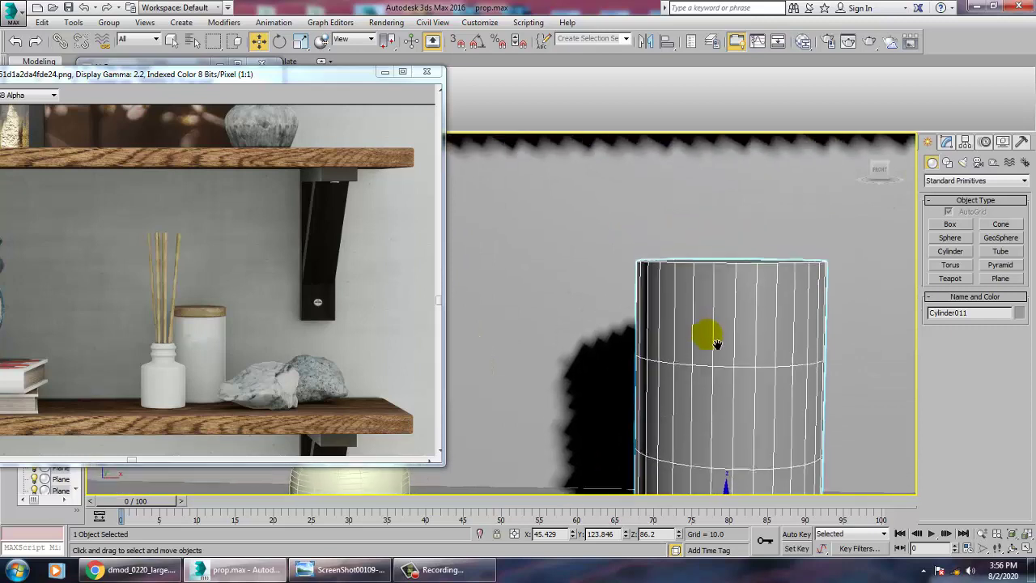
right_click(584, 316)
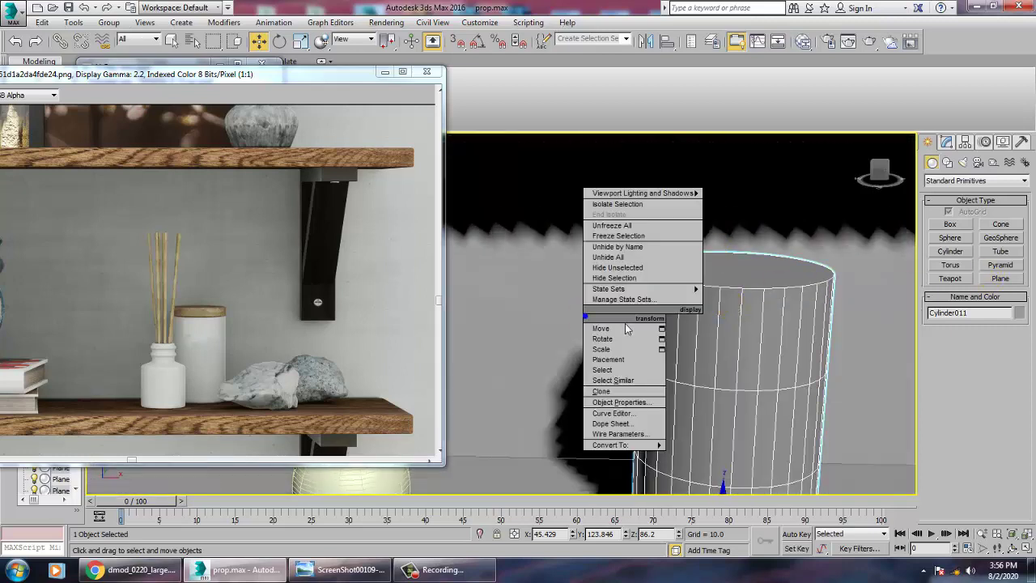
right_click(725, 307)
mouse_move(782, 425)
click(848, 436)
Step: Extrude the cylinder's top face upward in two successive thin bands to form the lid seam
key(4)
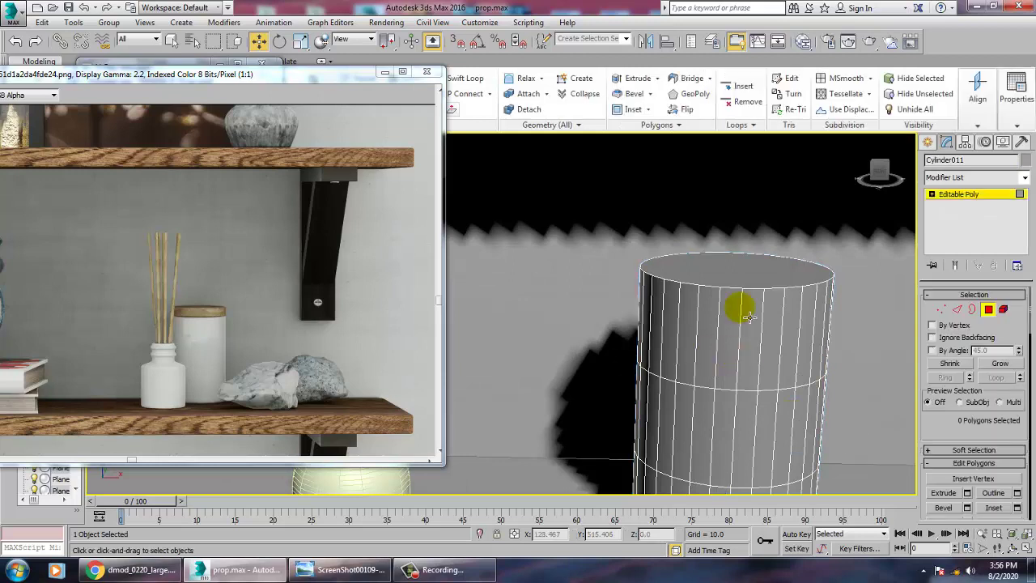
click(740, 277)
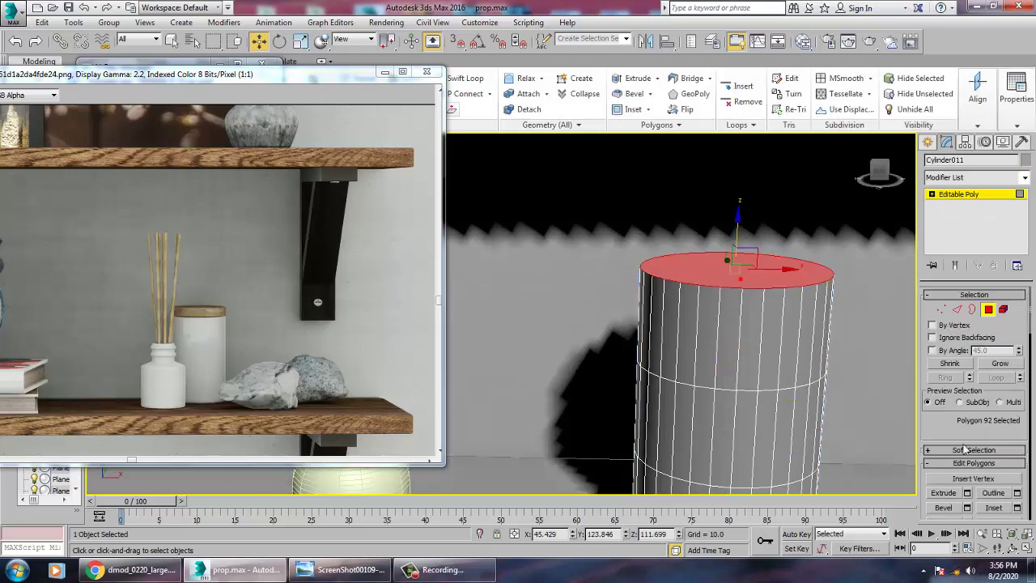
click(966, 493)
drag(510, 340, 546, 397)
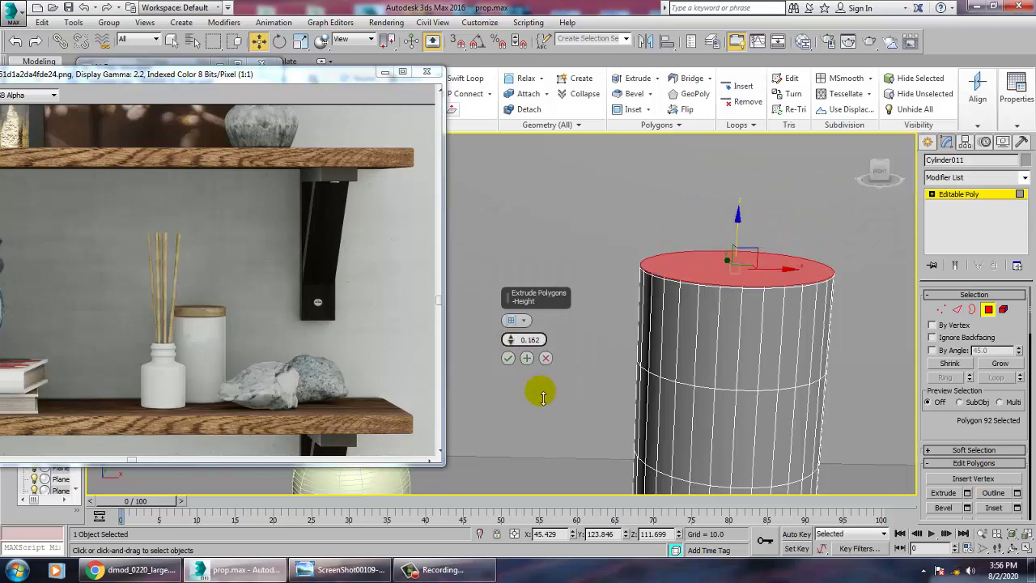
click(526, 359)
click(765, 298)
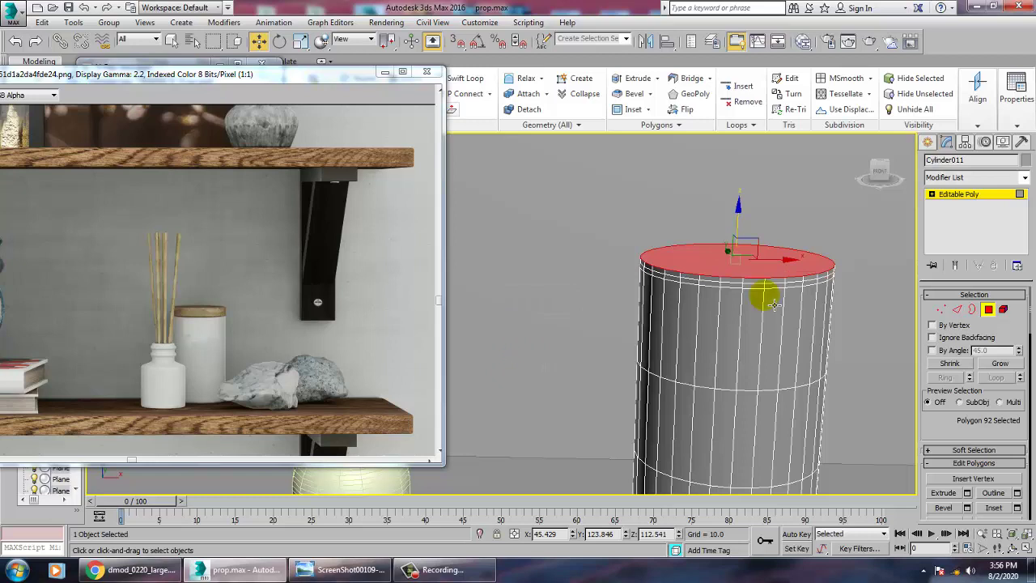
Step: Extrude the cylinder's top face upward again by a taller band to form the lid
click(967, 493)
click(526, 359)
drag(513, 343, 517, 336)
click(507, 357)
Step: Chamfer the lid's top rim edges by about 0.612 with 3 connecting segments
scroll(568, 344, up, 3)
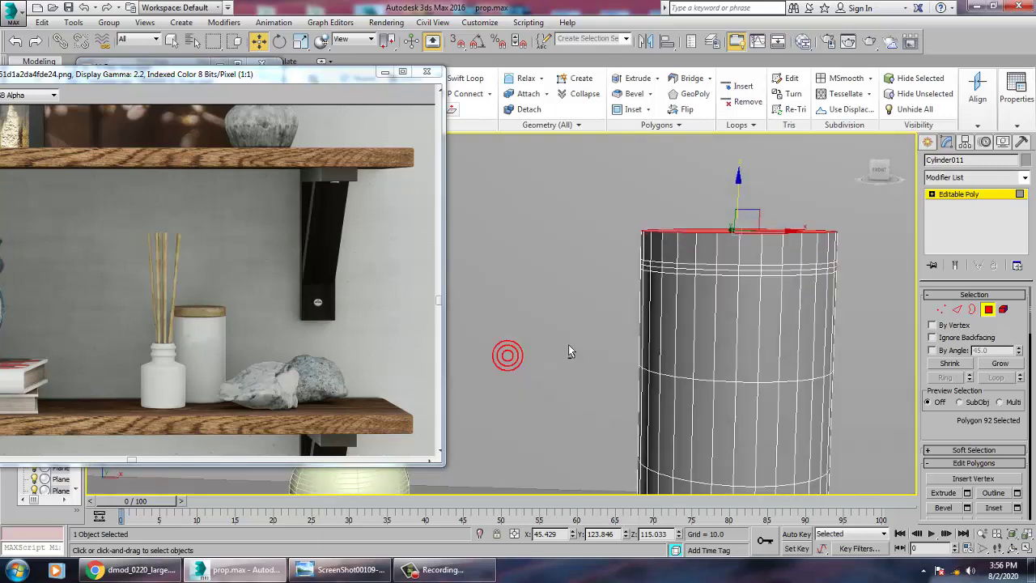
scroll(577, 331, down, 5)
mouse_move(590, 350)
middle_down()
mouse_move(558, 341)
mouse_move(604, 347)
mouse_move(607, 375)
mouse_move(580, 339)
middle_up()
scroll(567, 361, down, 3)
scroll(570, 362, up, 3)
key(2)
scroll(607, 376, up, 3)
drag(490, 218, 740, 283)
alt+drag(856, 381, 855, 380)
alt+middle_drag(784, 327, 791, 361)
drag(943, 436, 957, 418)
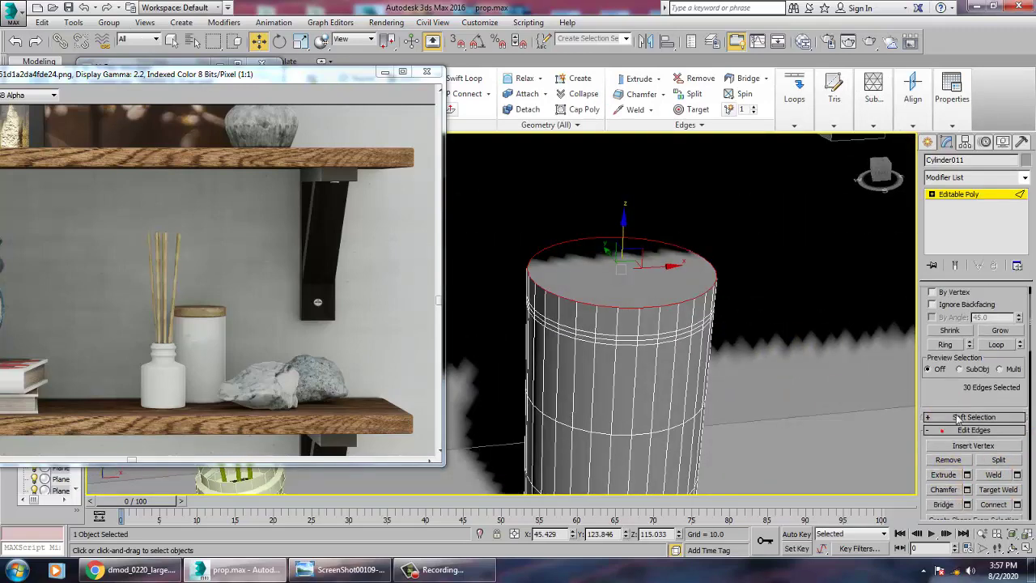
click(967, 490)
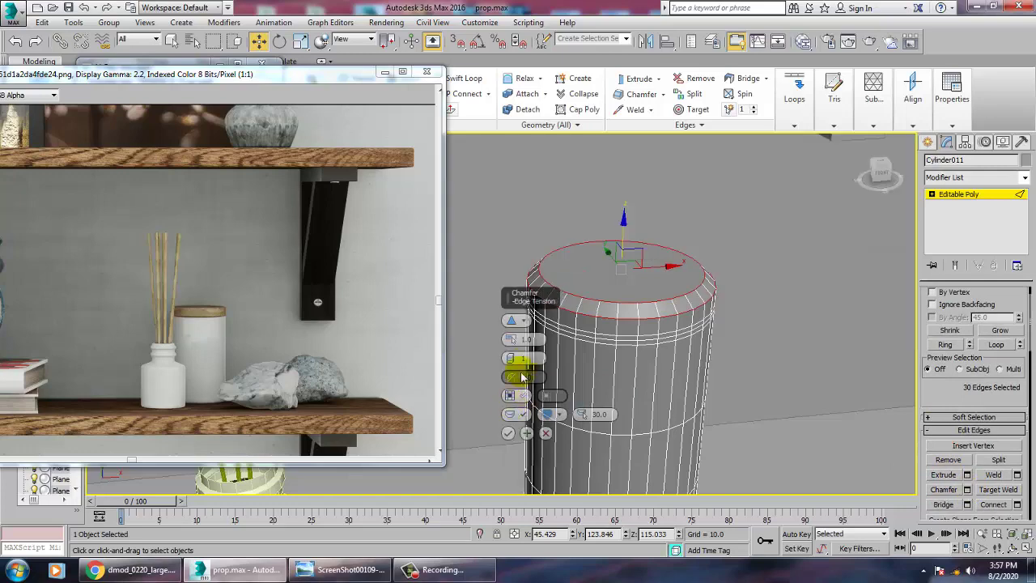
drag(513, 343, 508, 358)
scroll(610, 344, up, 2)
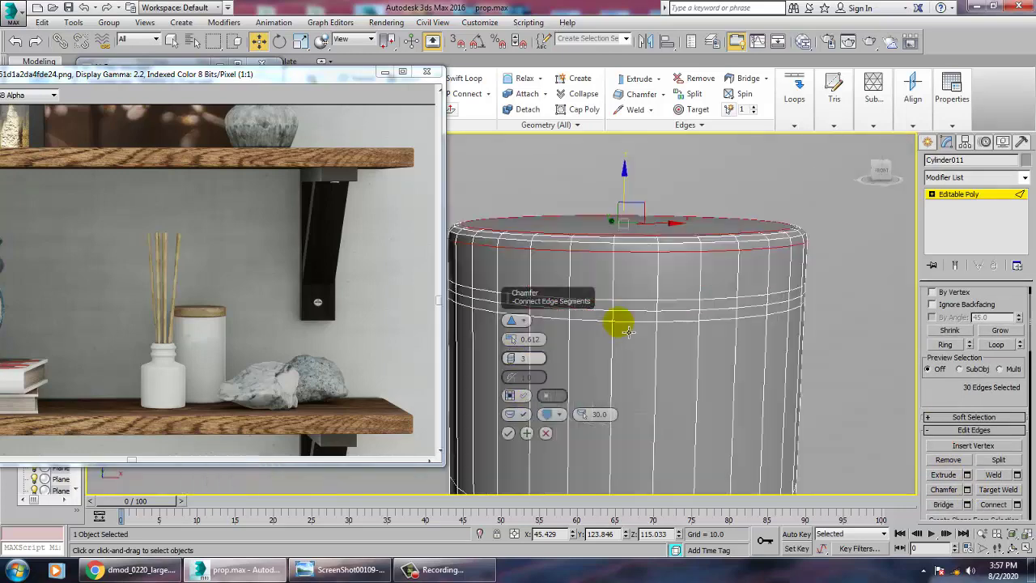
click(507, 435)
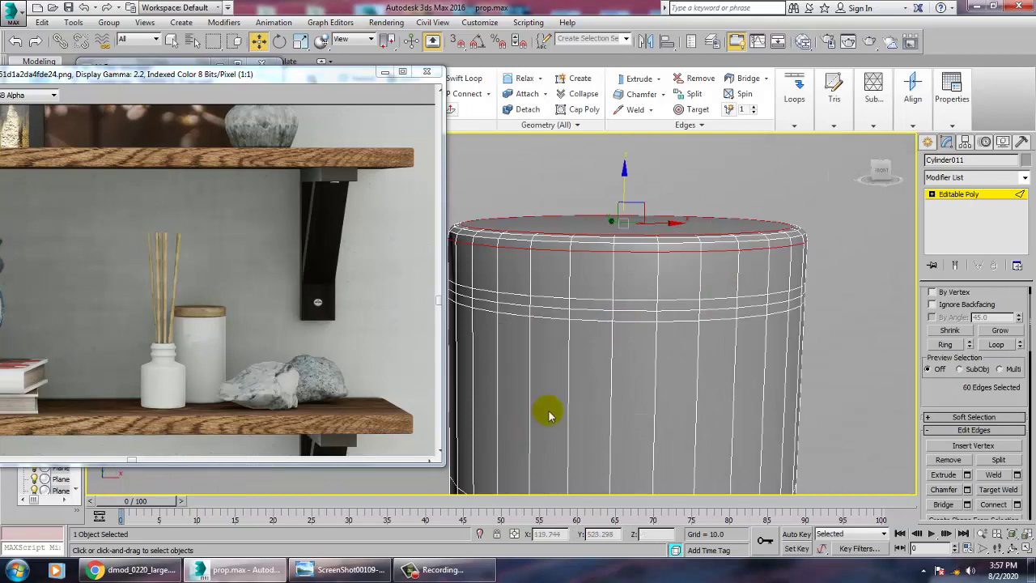
Step: Select the middle edge loop of the thin seam band beneath the lid
key(2)
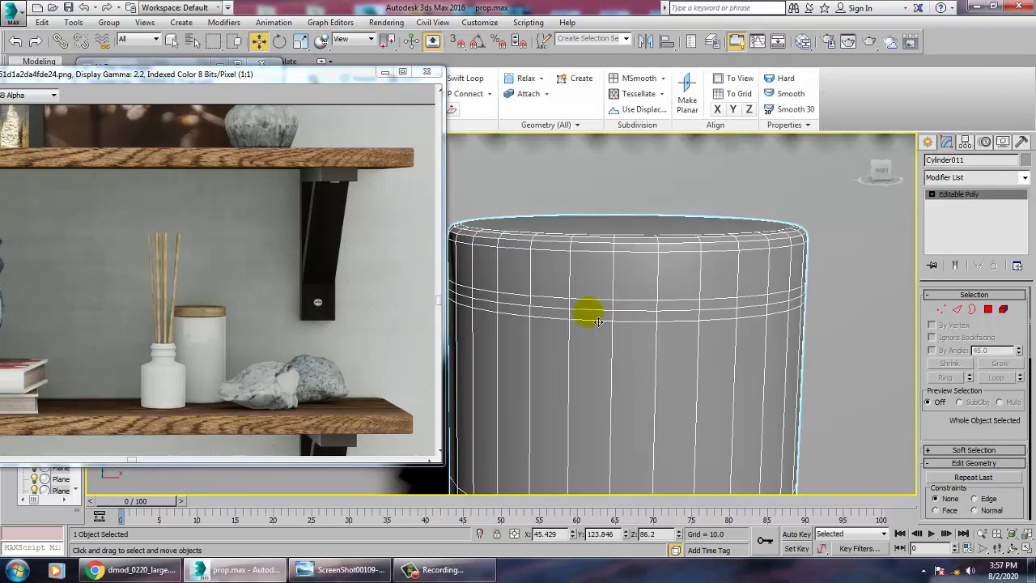
key(2)
double_click(594, 314)
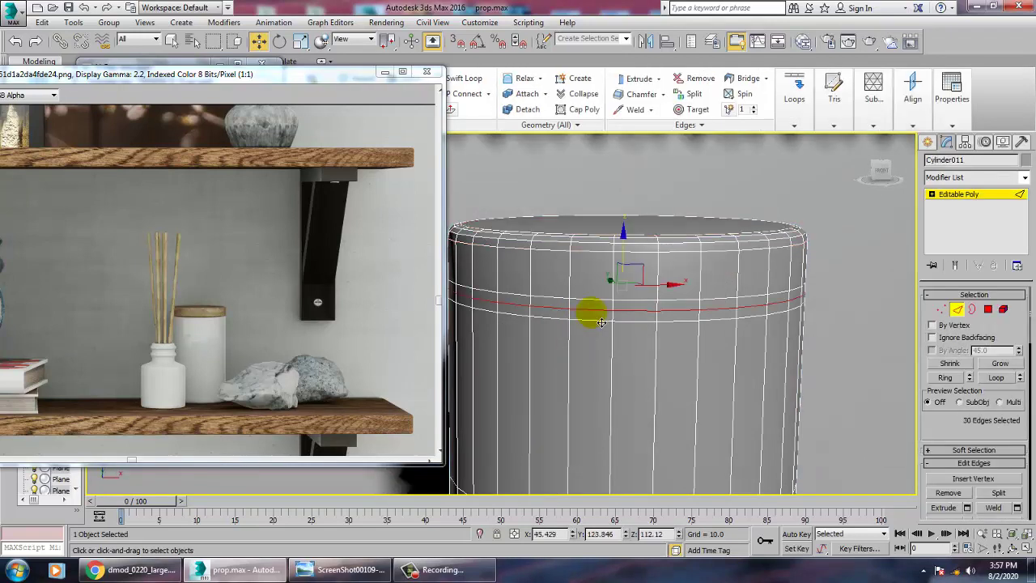
key(r)
drag(619, 279, 625, 295)
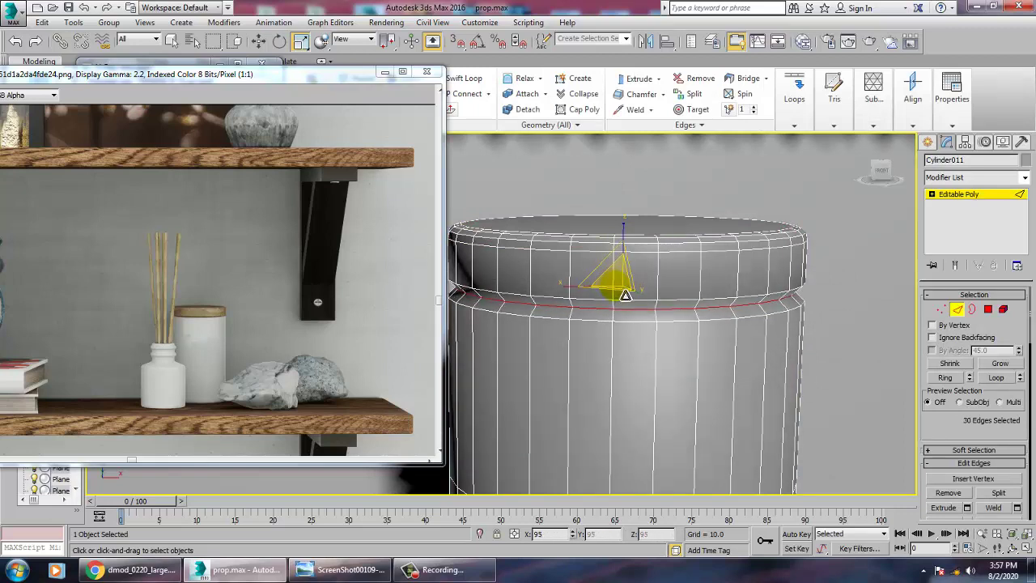
key(ctrl+z)
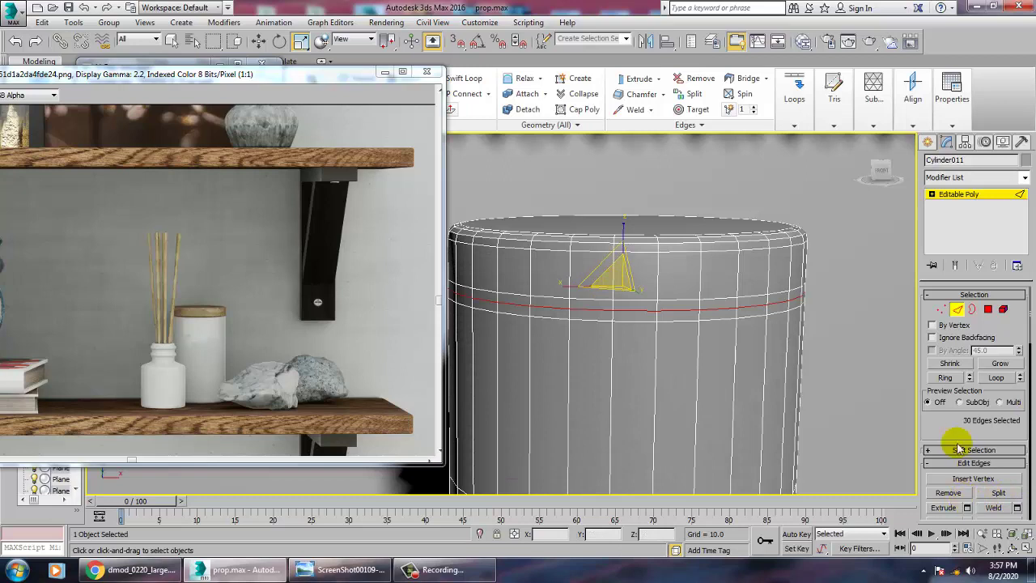
Step: Extrude the selected seam edge loop inward with a height of -0.355 and a width of 0.073
scroll(985, 494, down, 1)
click(966, 496)
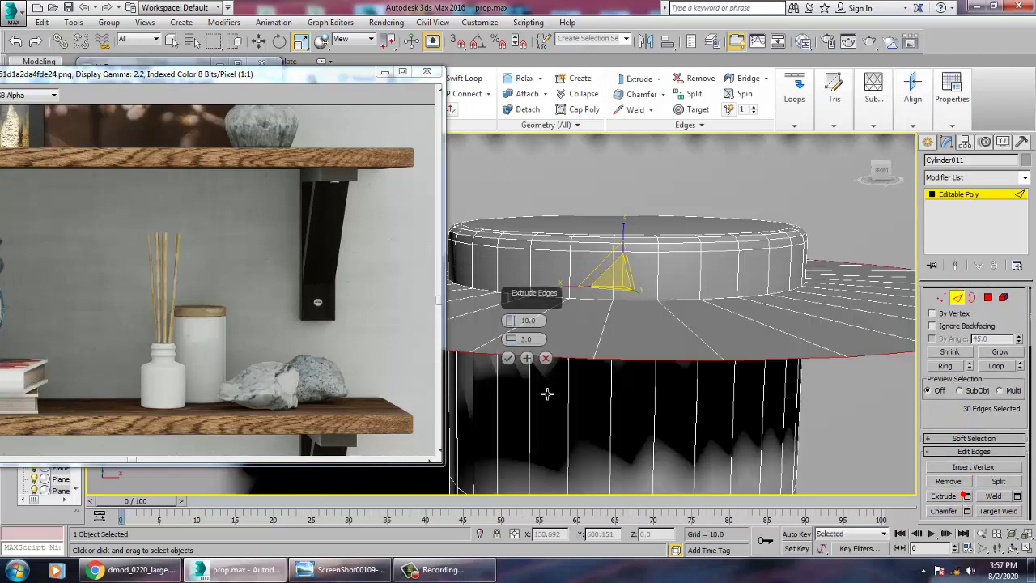
drag(515, 331, 544, 385)
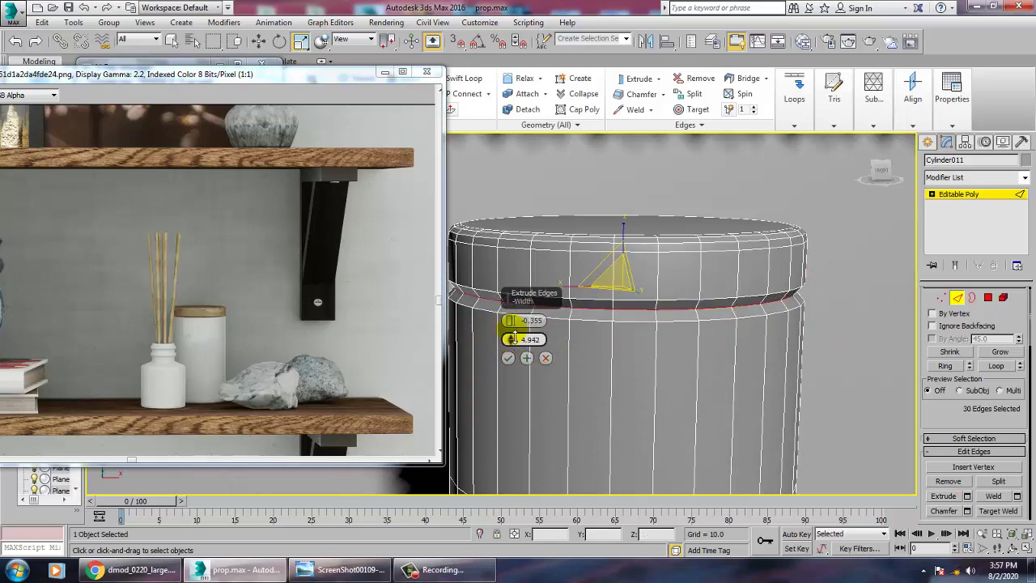
drag(523, 377, 527, 374)
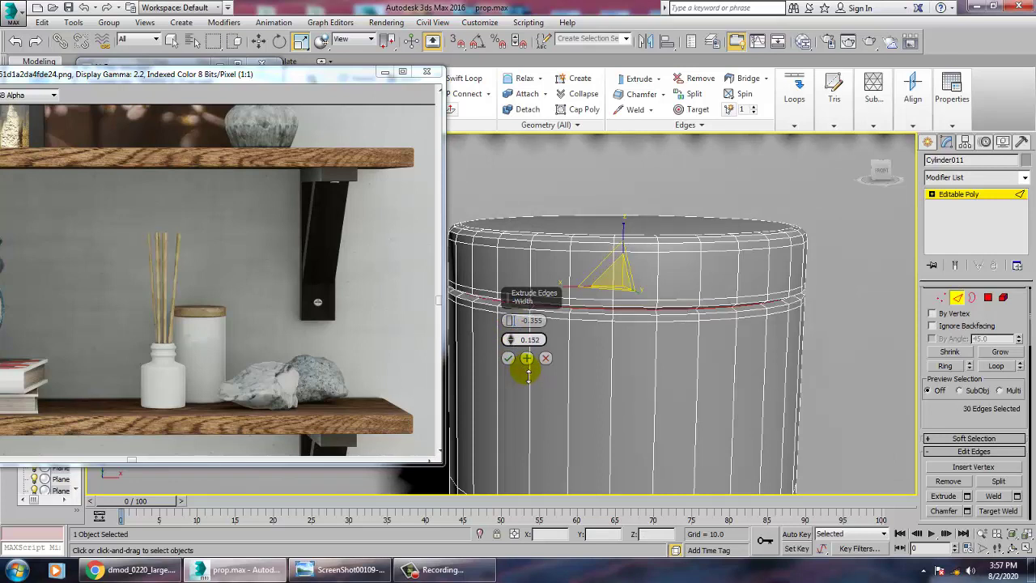
drag(528, 375, 528, 375)
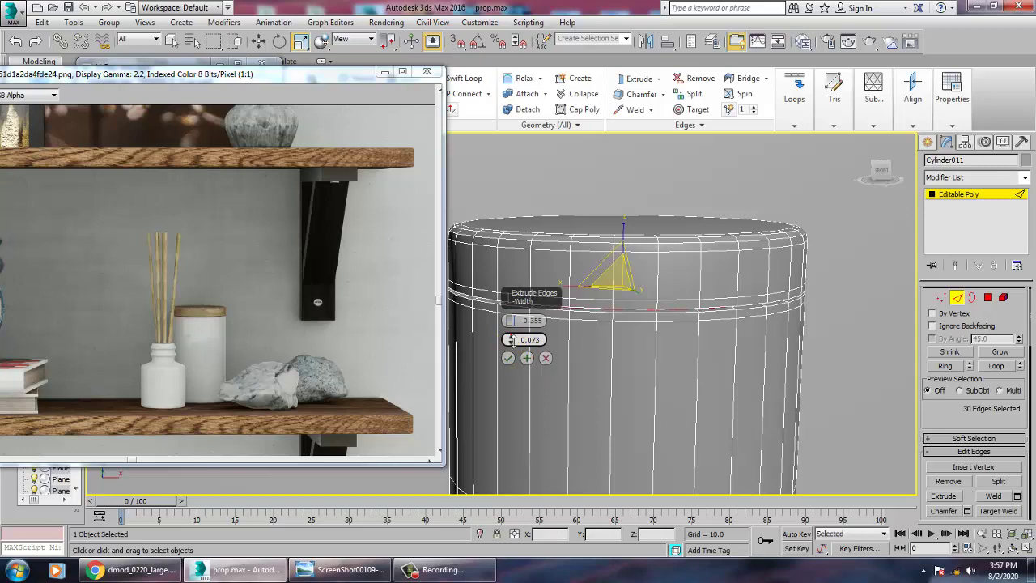
click(508, 358)
scroll(619, 353, down, 3)
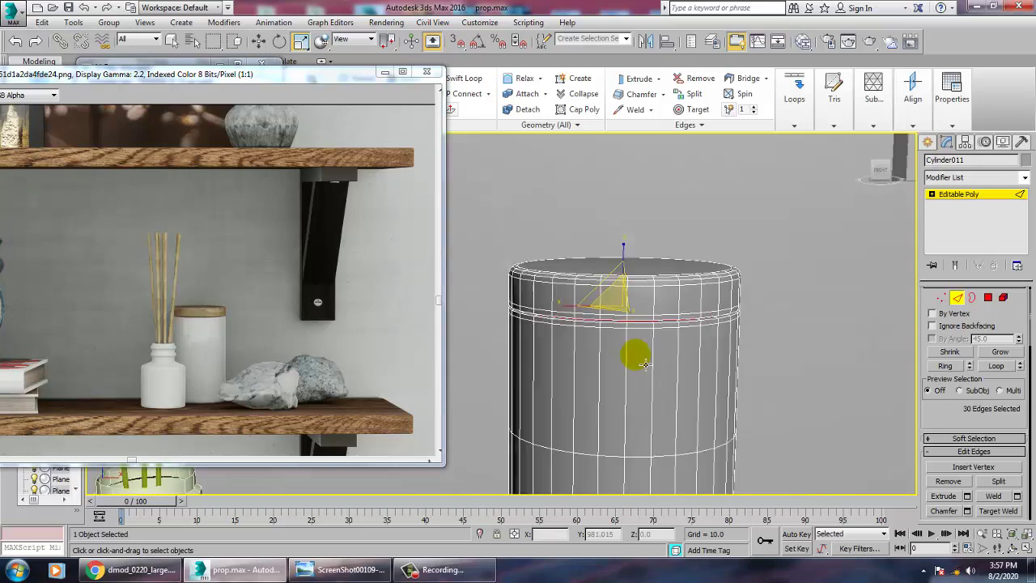
Step: Finish editing the jar's edges and draw a box about 13.4 by 13.9 by 6.8 beside it on the lower shelf
click(938, 196)
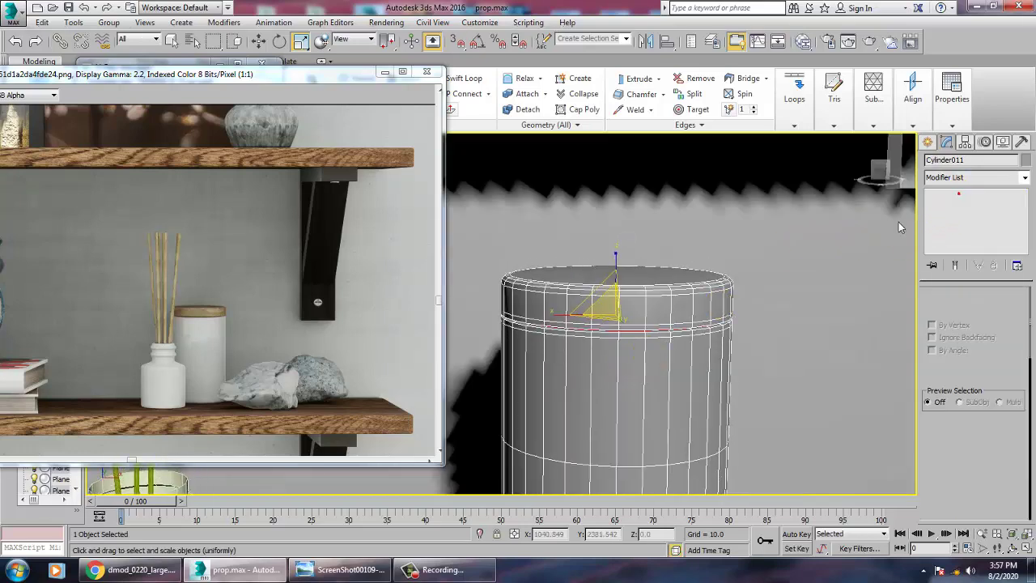
alt+middle_drag(659, 306, 662, 330)
scroll(621, 280, down, 3)
alt+middle_drag(622, 280, 617, 263)
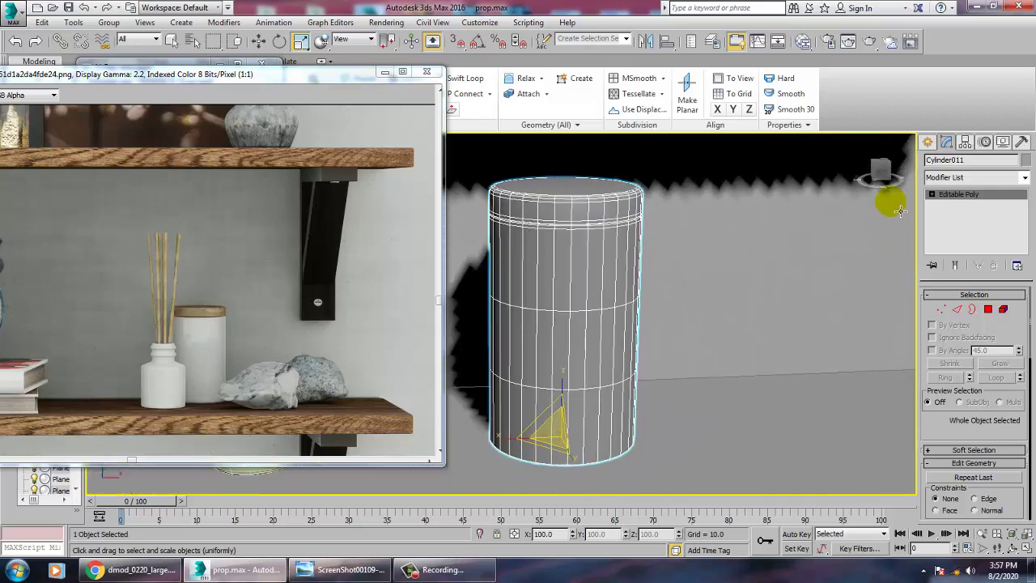
click(928, 142)
click(955, 226)
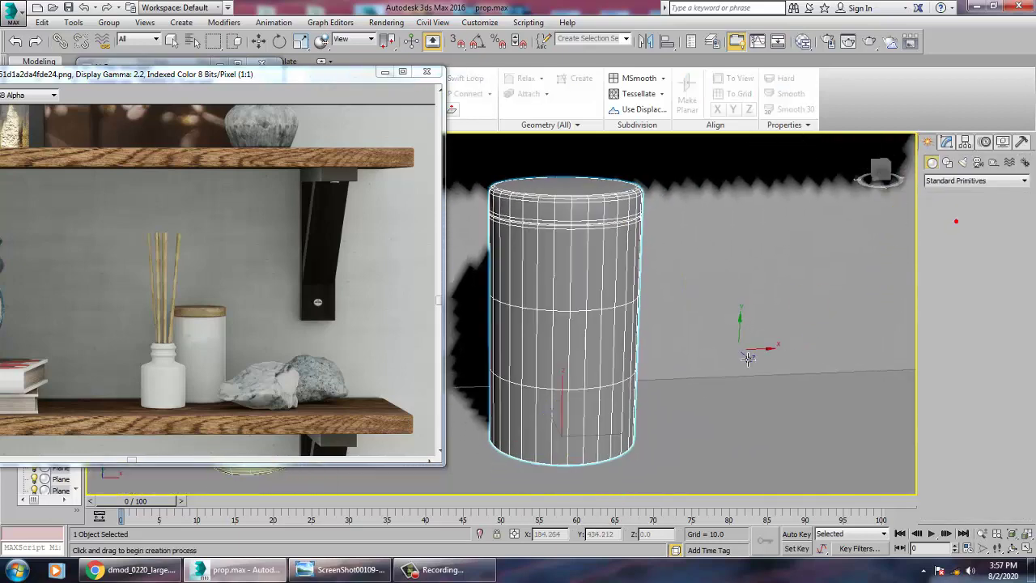
middle_drag(754, 362, 691, 345)
drag(783, 420, 736, 477)
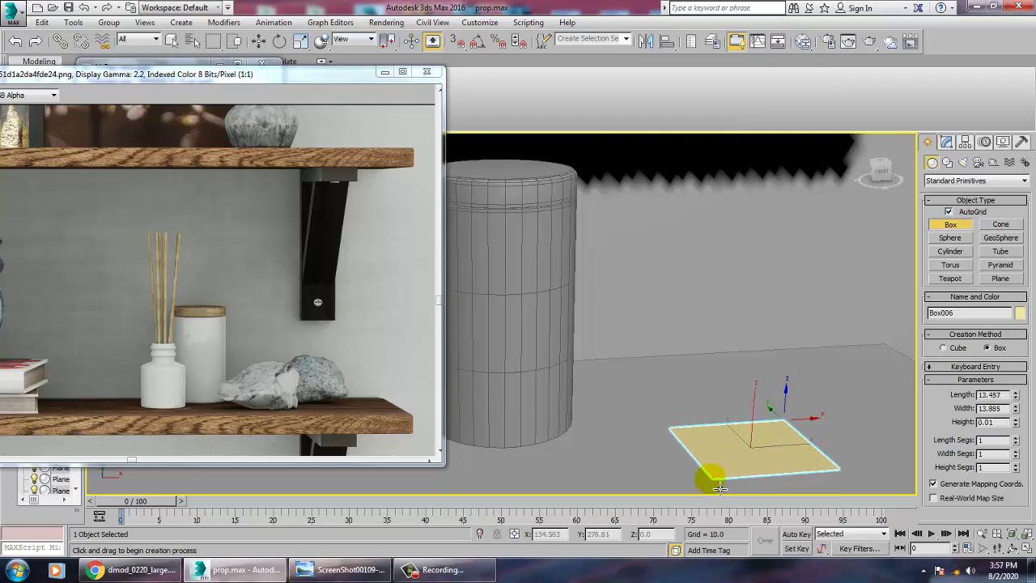
click(732, 427)
key(w)
middle_drag(749, 428, 726, 371)
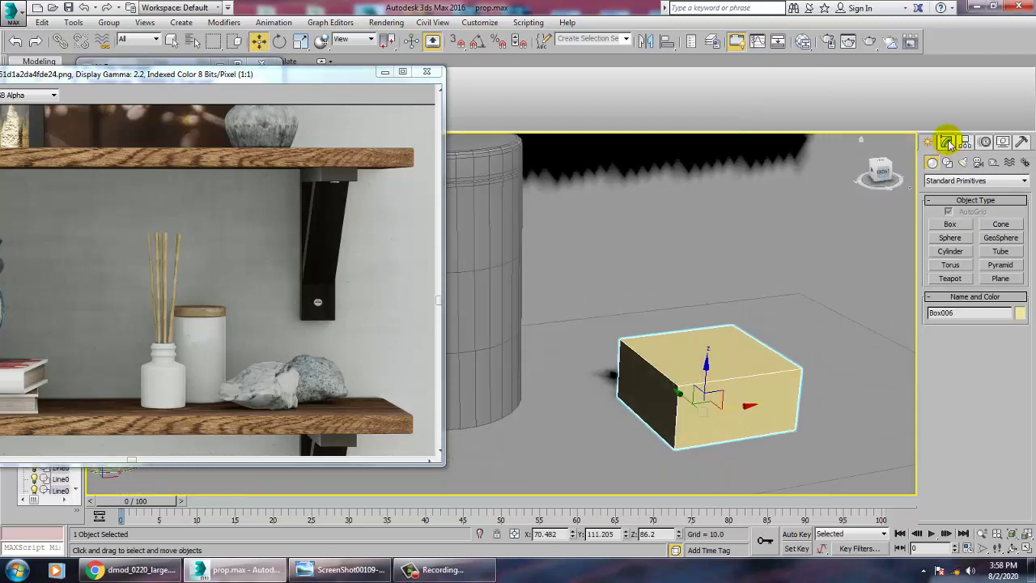
Step: Set the new box's length, width and height segments to 5 each
click(946, 142)
click(992, 356)
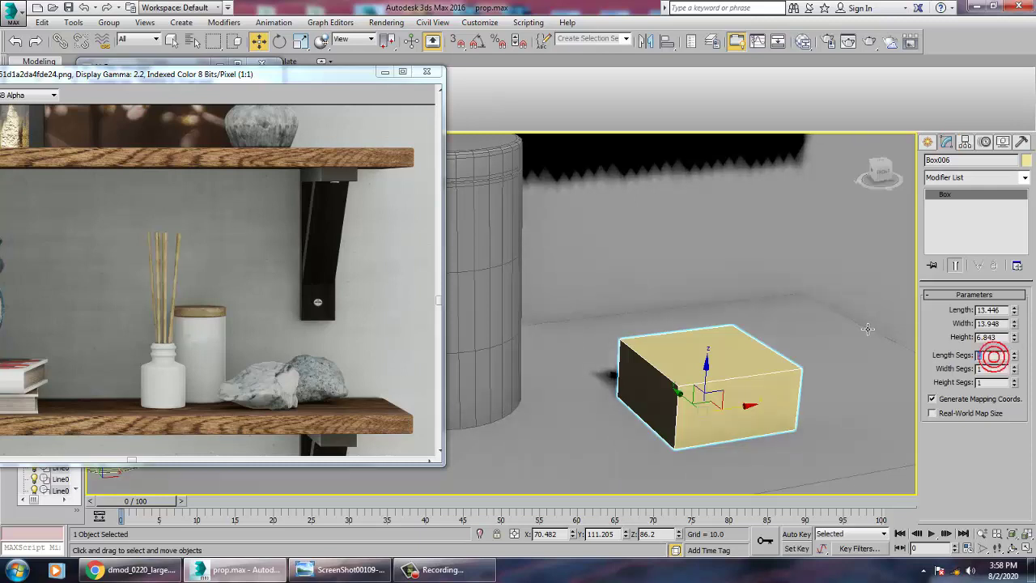
text(5)
key(Tab)
text(5)
key(Tab)
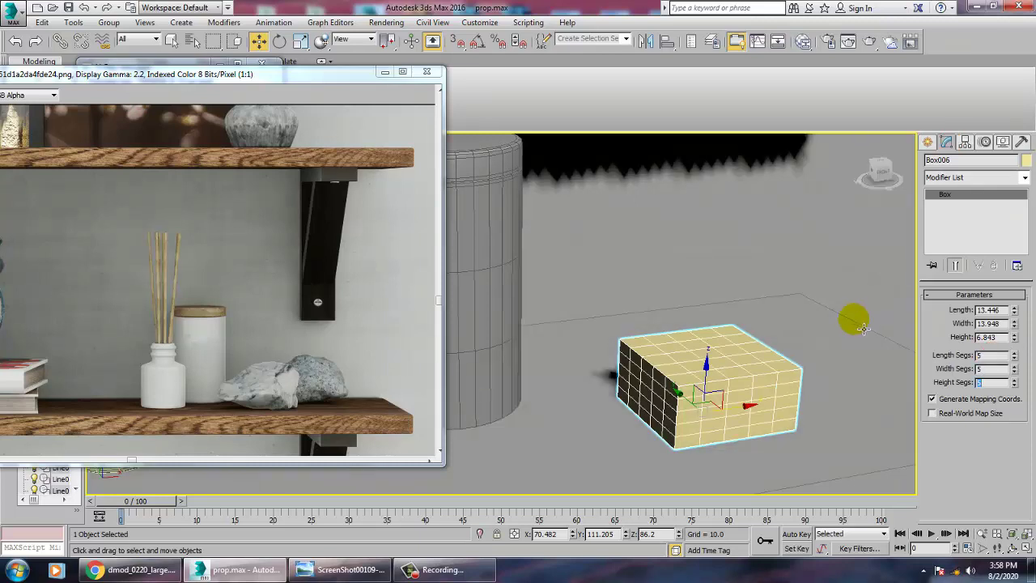
Step: Apply a Noise modifier to the segmented box
click(1023, 179)
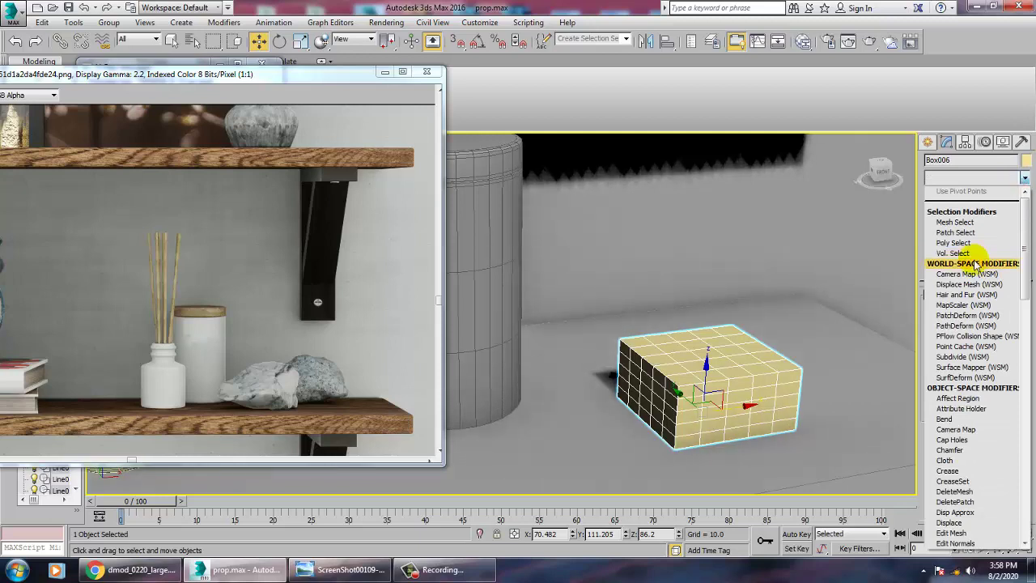
text(n)
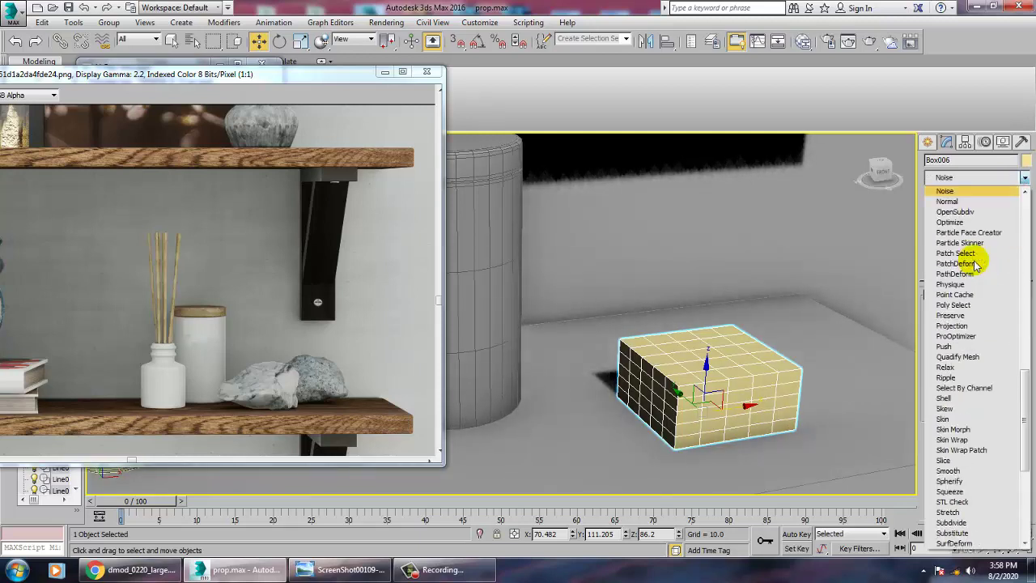
click(953, 191)
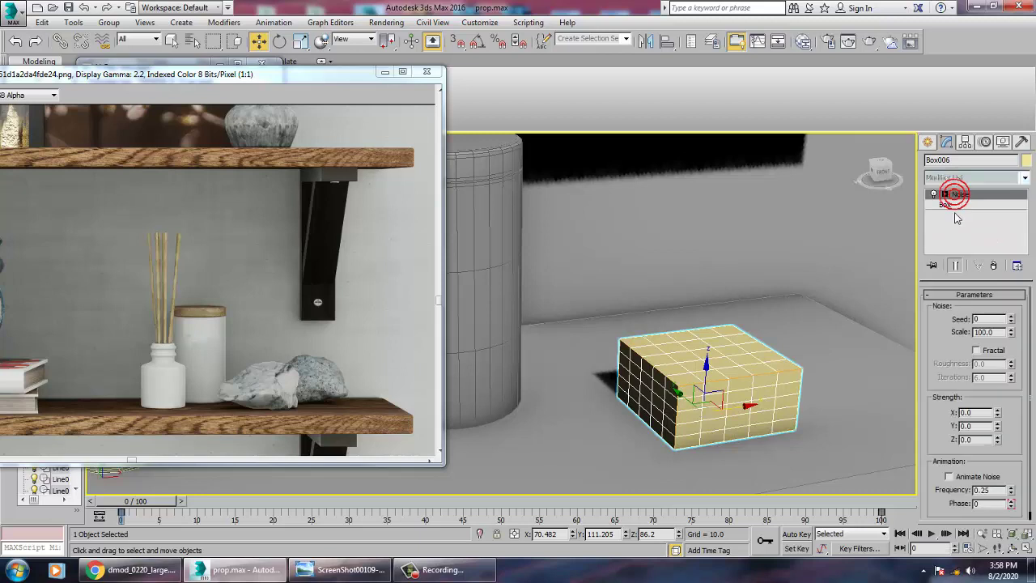
Step: Set the noise scale to 61 and the noise strength to about 0.64 in Y and -1.58 in Z
drag(1026, 359, 1025, 356)
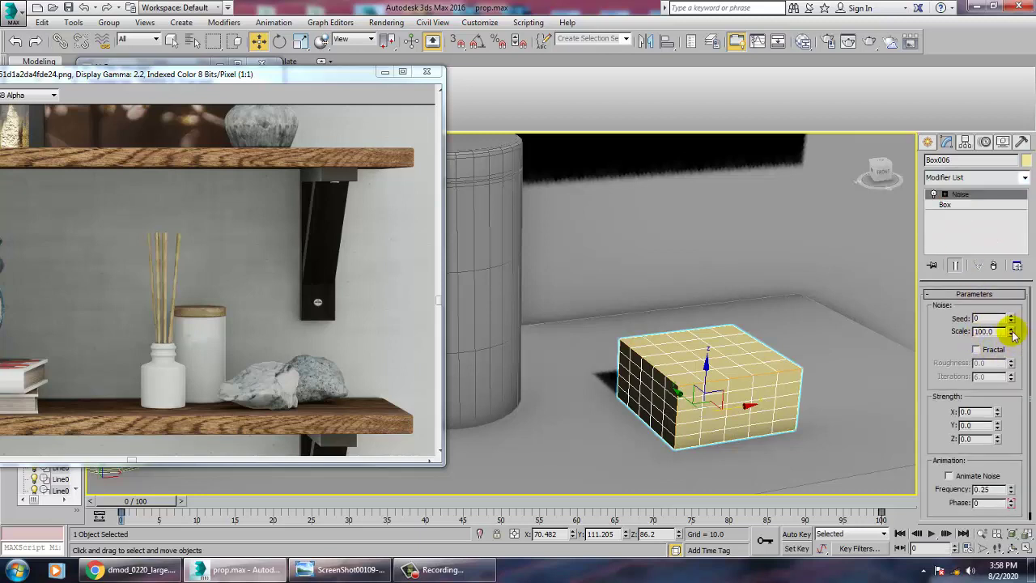
drag(997, 425, 1000, 351)
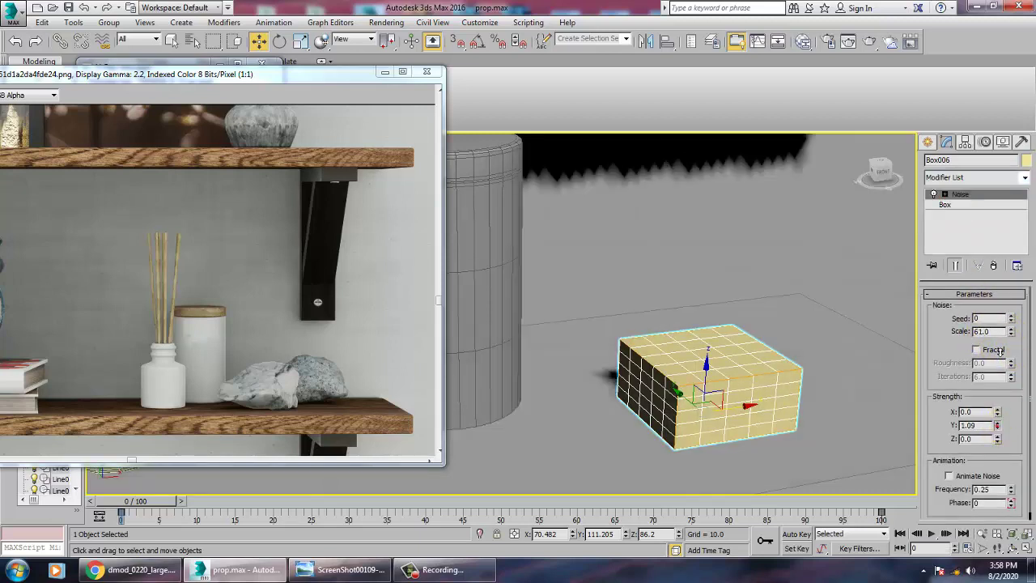
drag(999, 400, 1000, 429)
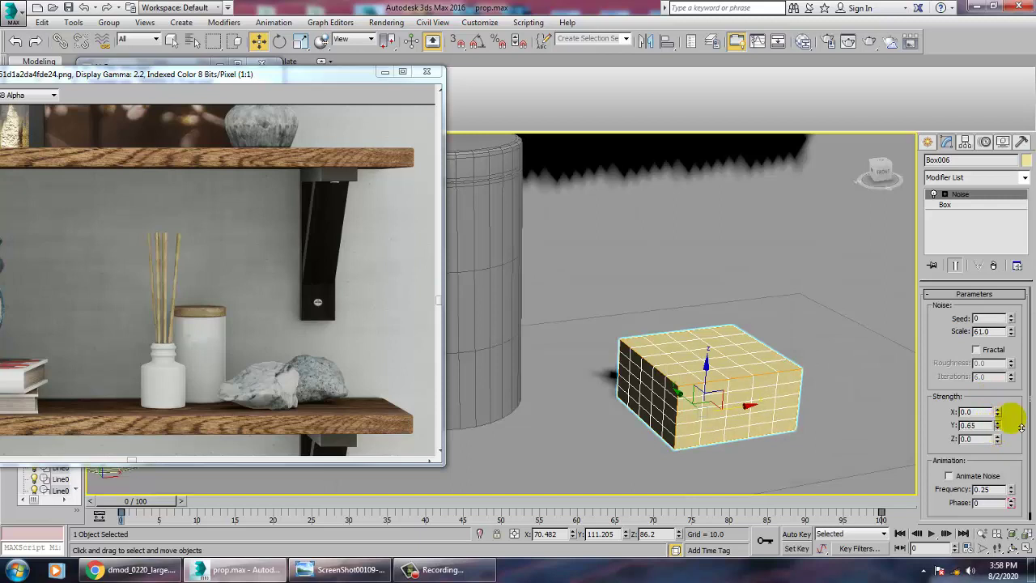
drag(1013, 214, 1016, 535)
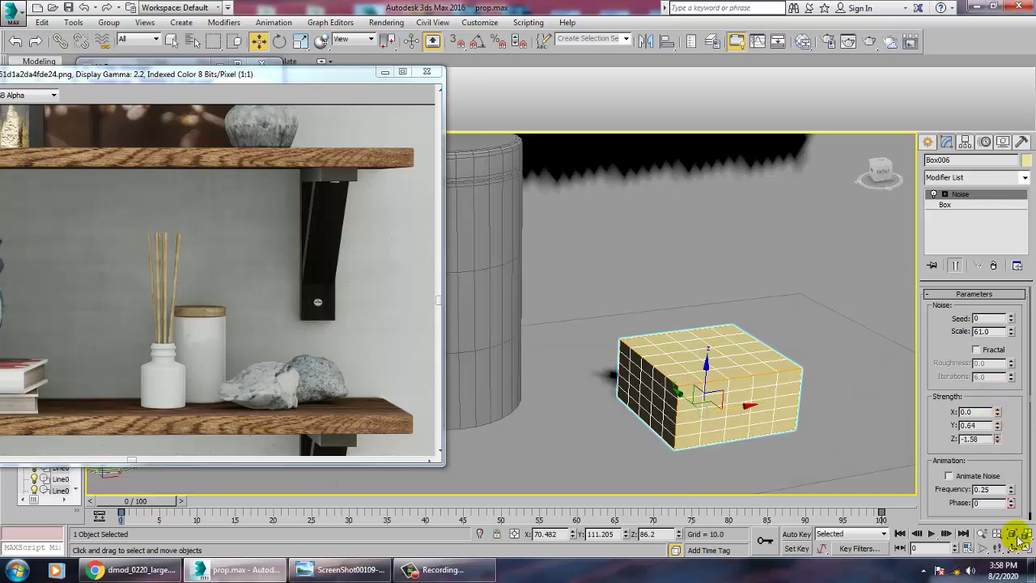
Step: Set the noise strength to about 98.31 in X and -67.89 in Y, and reduce the noise scale to about 12.9
click(1012, 331)
drag(1025, 346, 981, 453)
drag(998, 413, 1000, 324)
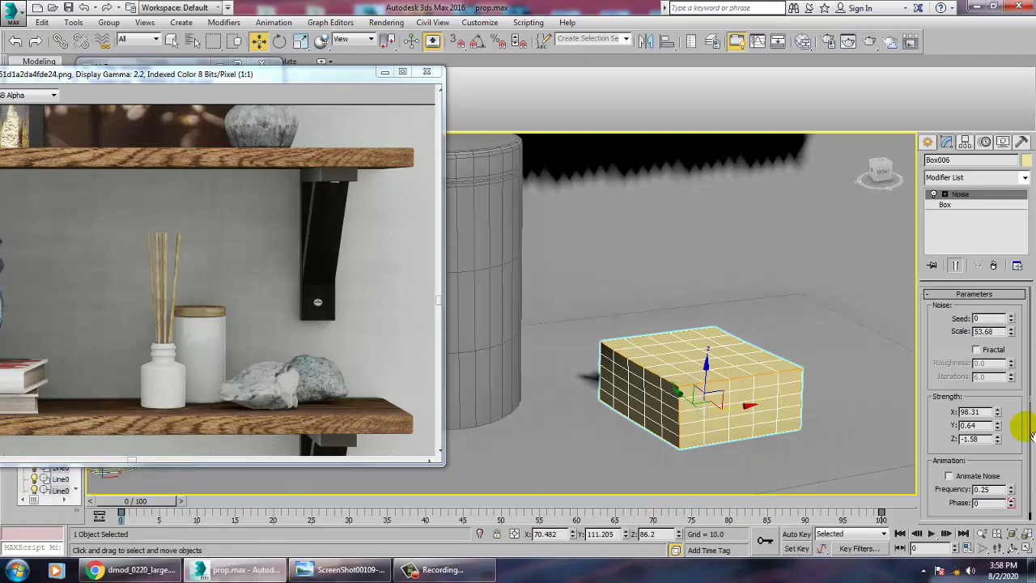
drag(996, 424, 299, 555)
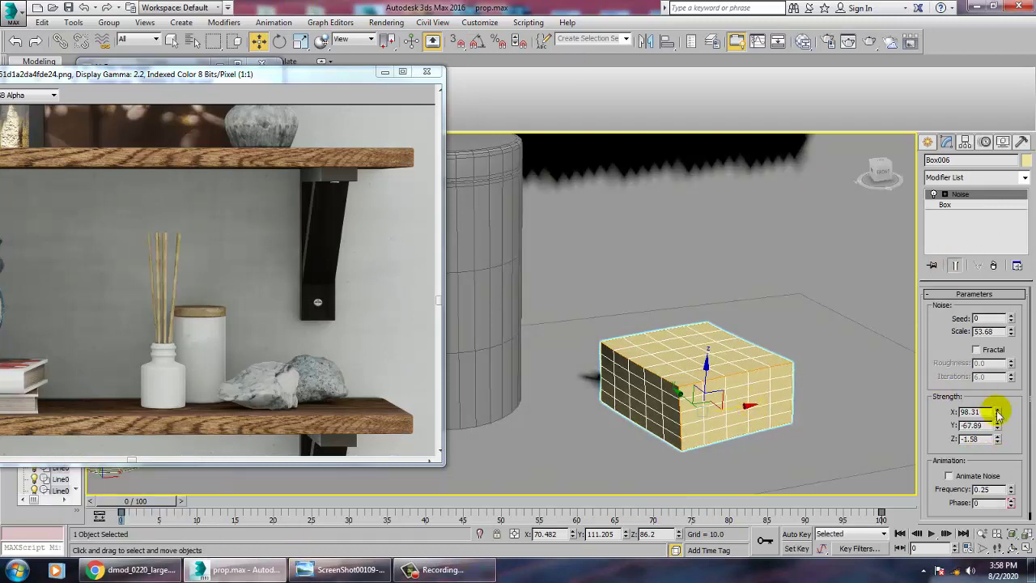
drag(1007, 206, 438, 164)
drag(143, 212, 199, 212)
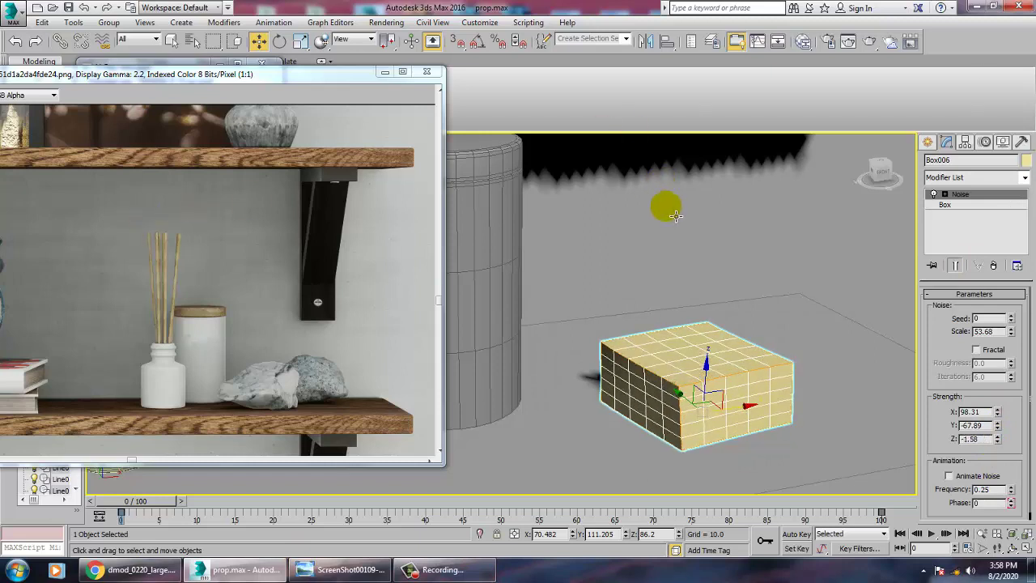
drag(1011, 332, 1029, 388)
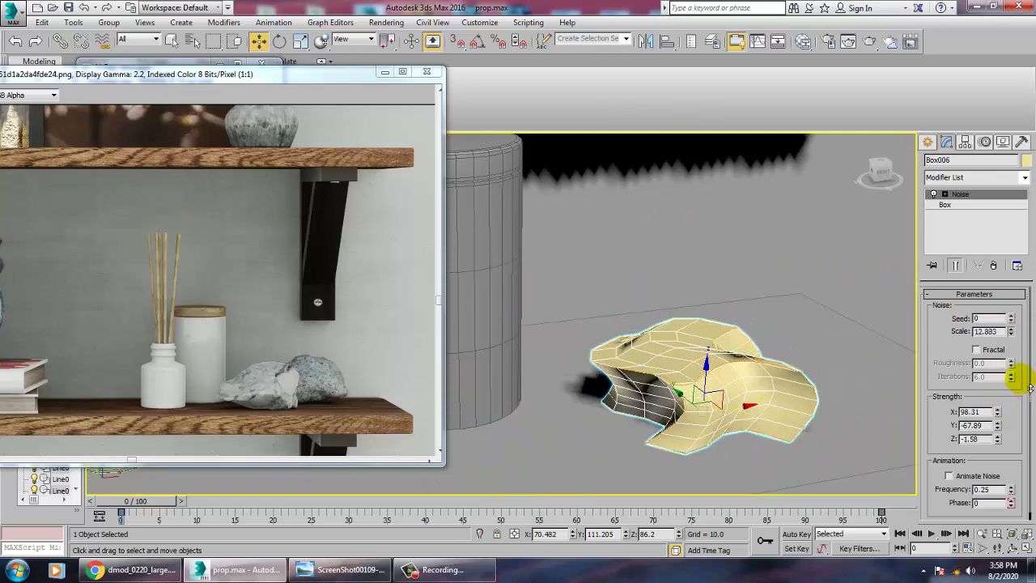
Step: Scale the noise-deformed box uniformly down to about 79.9 percent
alt+middle_drag(754, 395, 783, 394)
scroll(733, 382, down, 3)
key(r)
drag(733, 419, 734, 420)
Step: Apply a TurboSmooth modifier on top of the Noise modifier to round the rock shape
click(994, 227)
click(1024, 178)
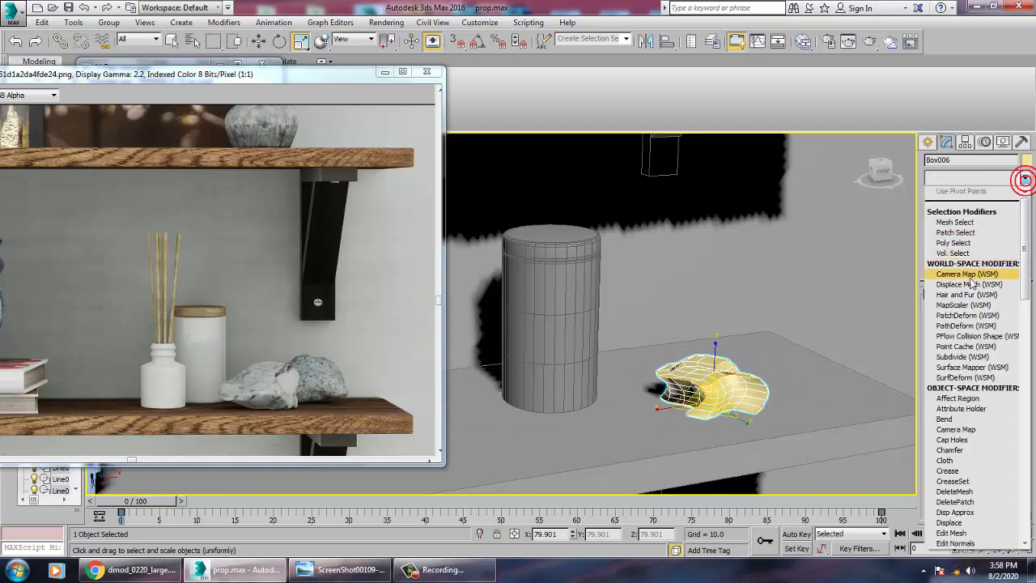
key(t)
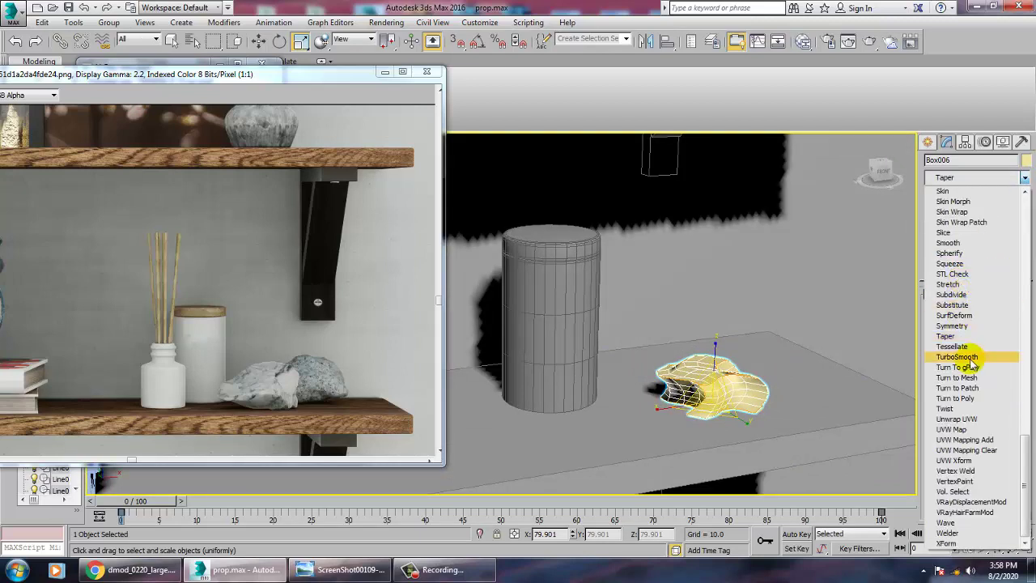
click(975, 359)
Step: Clone the smoothed rock and place the copy beside it on the lower shelf
key(w)
middle_drag(764, 373, 662, 359)
mouse_move(661, 386)
shift+mouse_down()
mouse_move(746, 381)
mouse_move(665, 404)
shift+mouse_up()
click(520, 340)
Step: Rotate the copied rock about -117 degrees around Z and move it close behind the first rock
key(e)
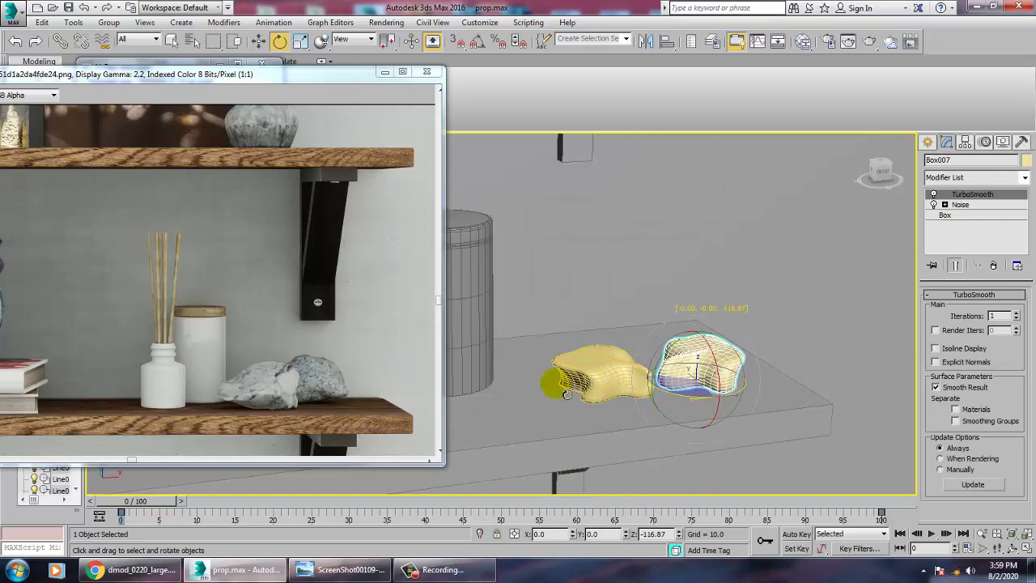
key(w)
alt+middle_drag(703, 364, 744, 384)
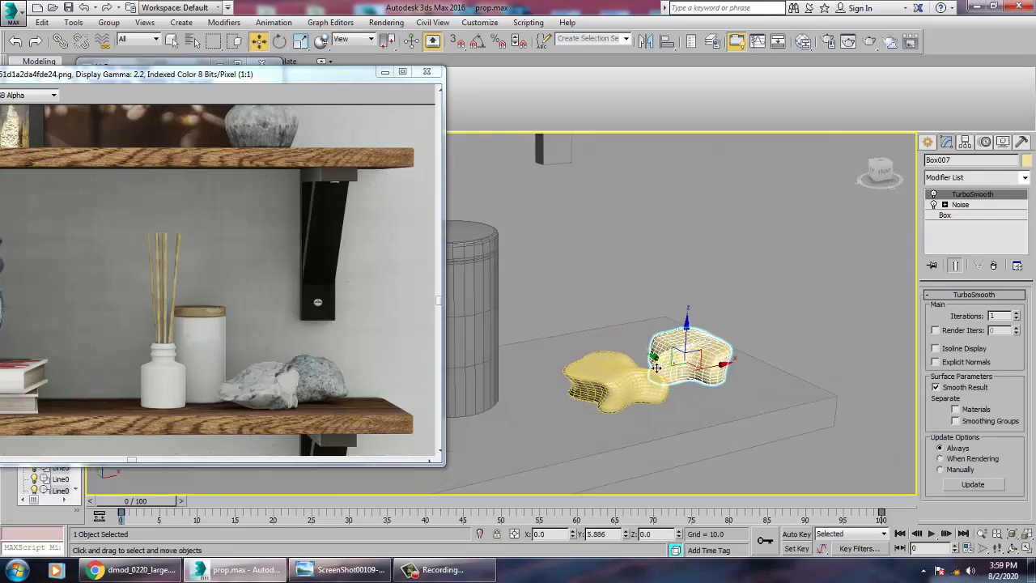
scroll(673, 369, up, 6)
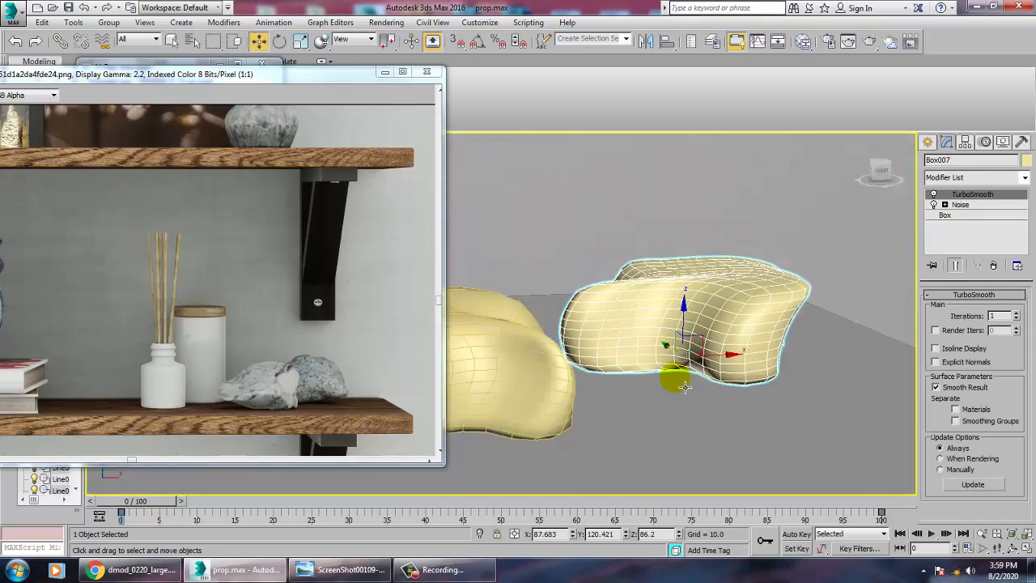
drag(728, 362, 677, 367)
Step: Rotate the copied rock by about -146 degrees around Z so it nestles against the first one
key(alt+e)
key(Escape)
key(e)
scroll(683, 361, down, 5)
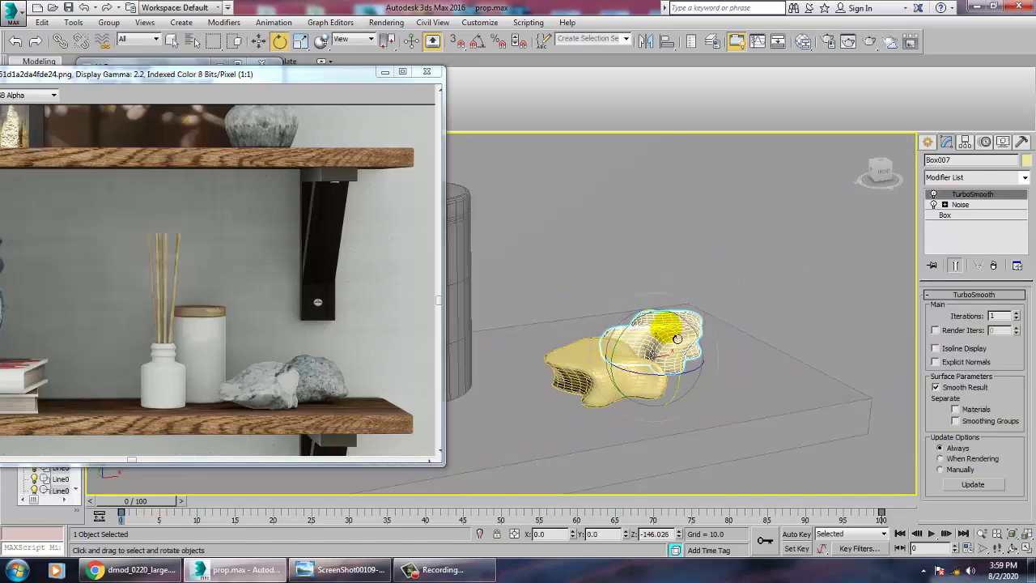
Step: Compare the whole shelf scene with the reference photo, examining its upper shelf and the props on both shelves
scroll(767, 318, down, 5)
middle_drag(694, 327, 738, 331)
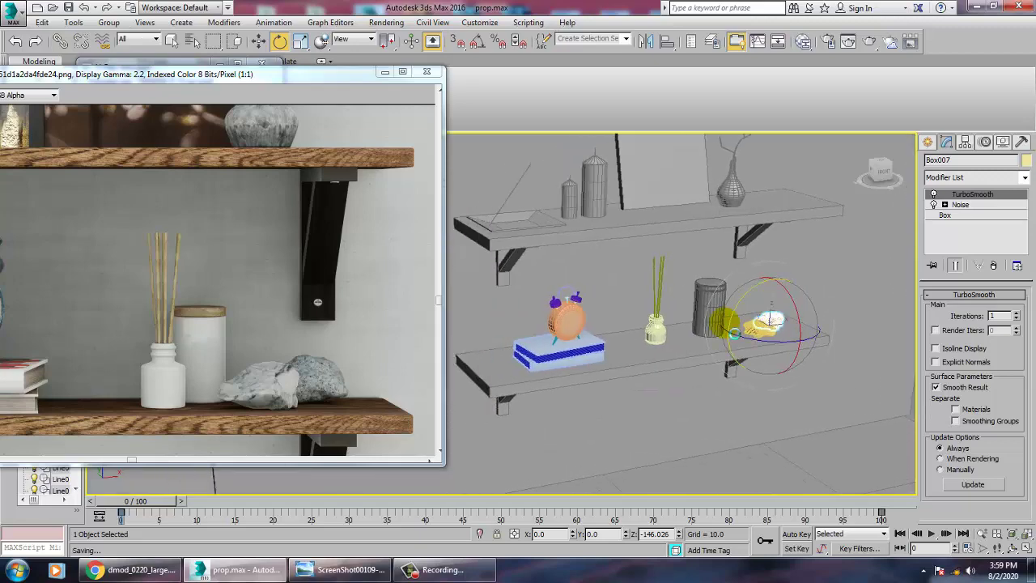
drag(725, 327, 636, 344)
middle_drag(146, 287, 273, 418)
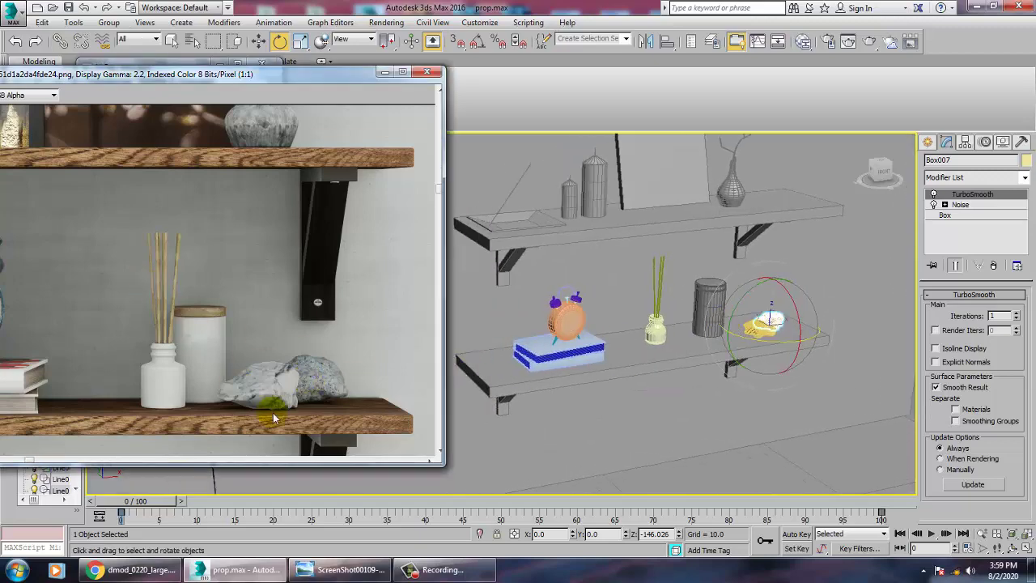
middle_drag(215, 259, 243, 353)
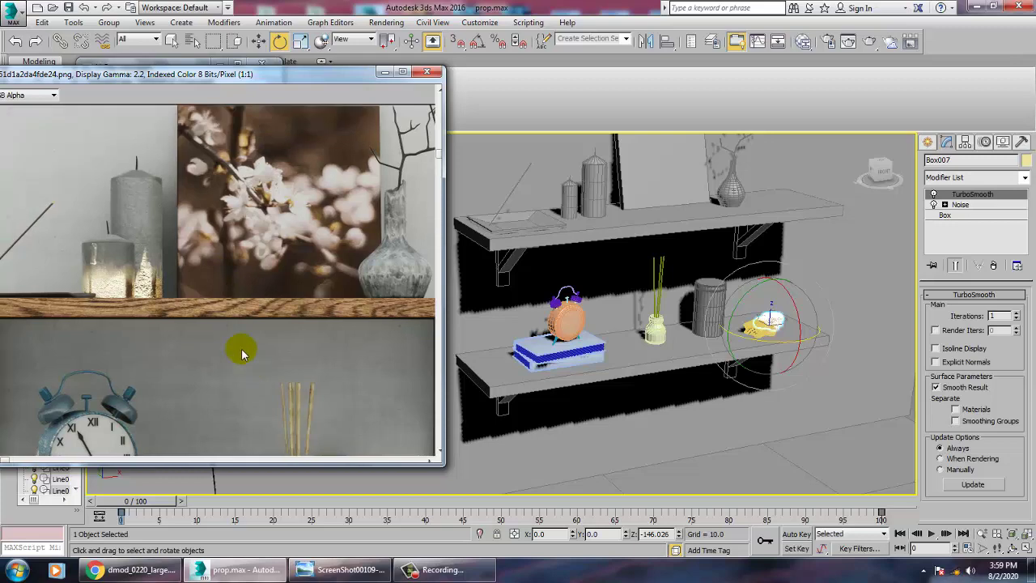
drag(194, 86, 266, 84)
middle_click(768, 300)
scroll(767, 300, down, 4)
middle_drag(767, 300, 862, 374)
middle_drag(767, 340, 719, 274)
scroll(745, 343, up, 4)
middle_drag(745, 323, 763, 377)
middle_drag(726, 285, 714, 306)
Step: Select both shelf boards and change the production renderer to V-Ray Adv 3.30.05
click(713, 290)
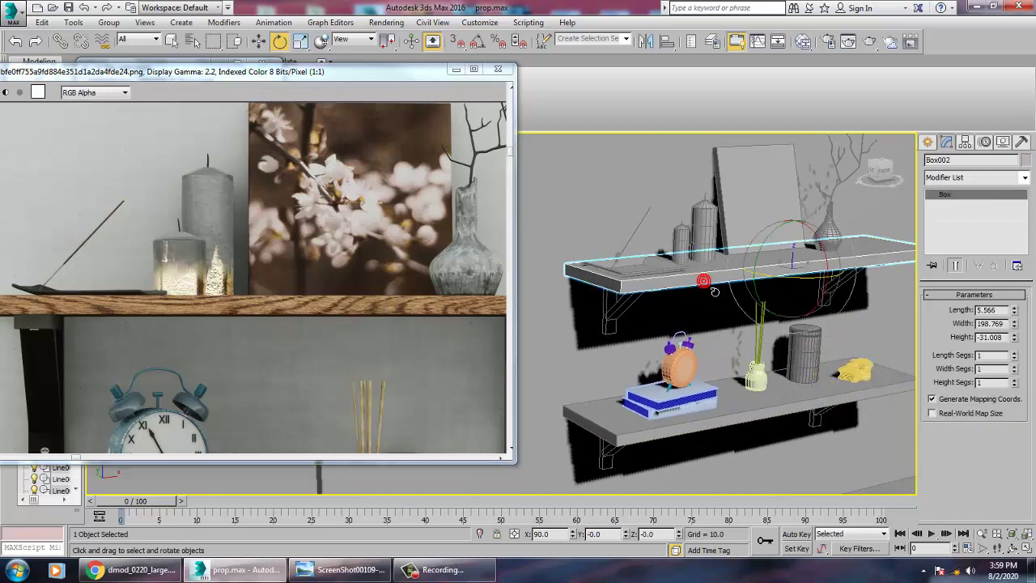
ctrl+click(744, 423)
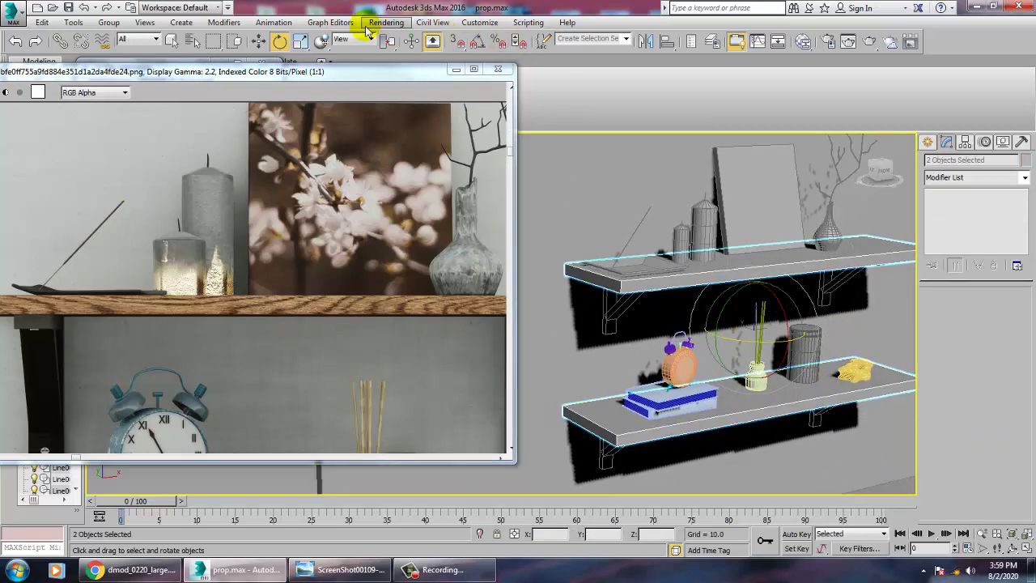
click(367, 26)
click(534, 80)
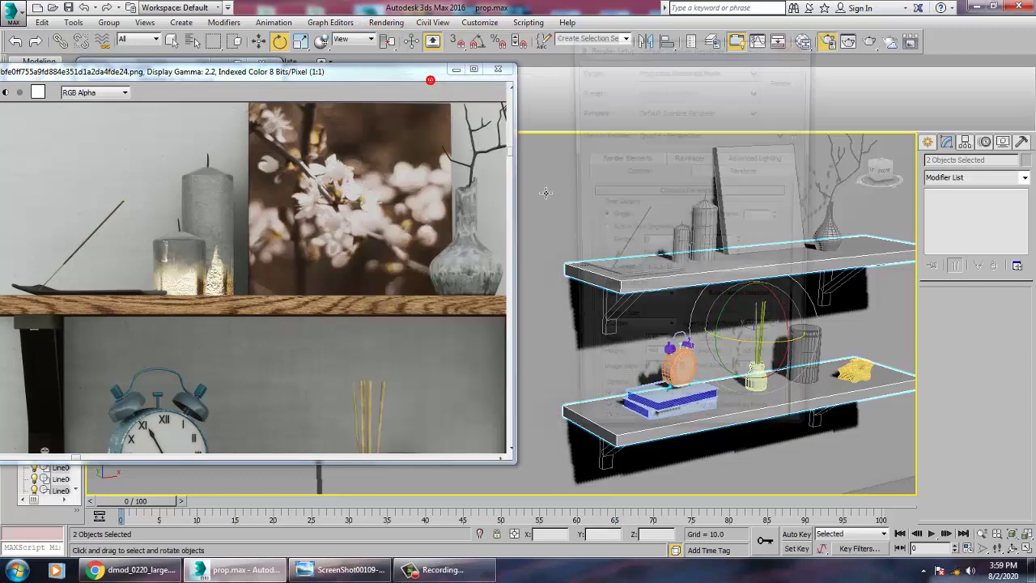
click(706, 118)
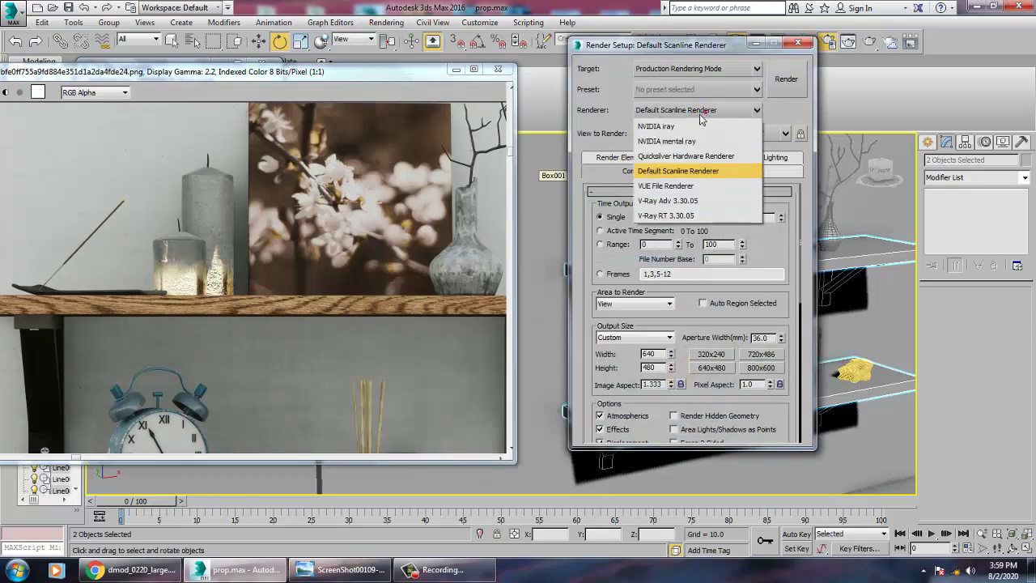
click(720, 197)
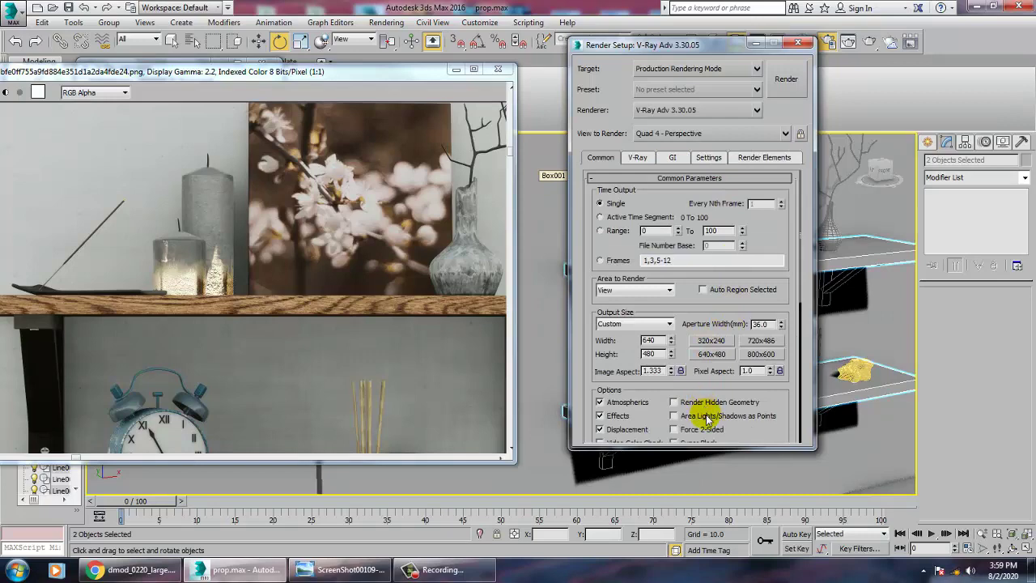
click(796, 43)
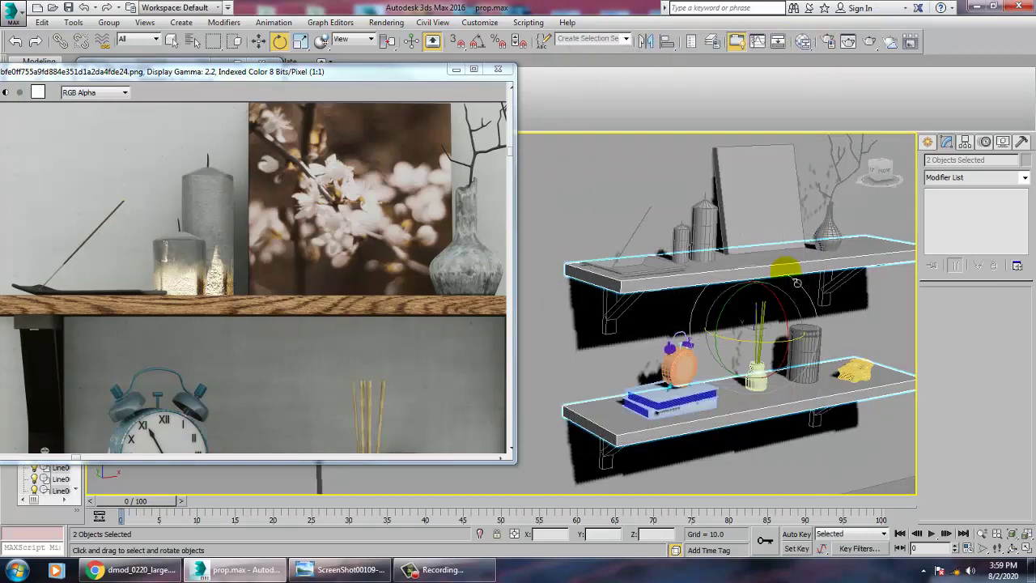
Step: Add a new VRayMtl material node in the Slate Material Editor for the selected shelf boards
key(m)
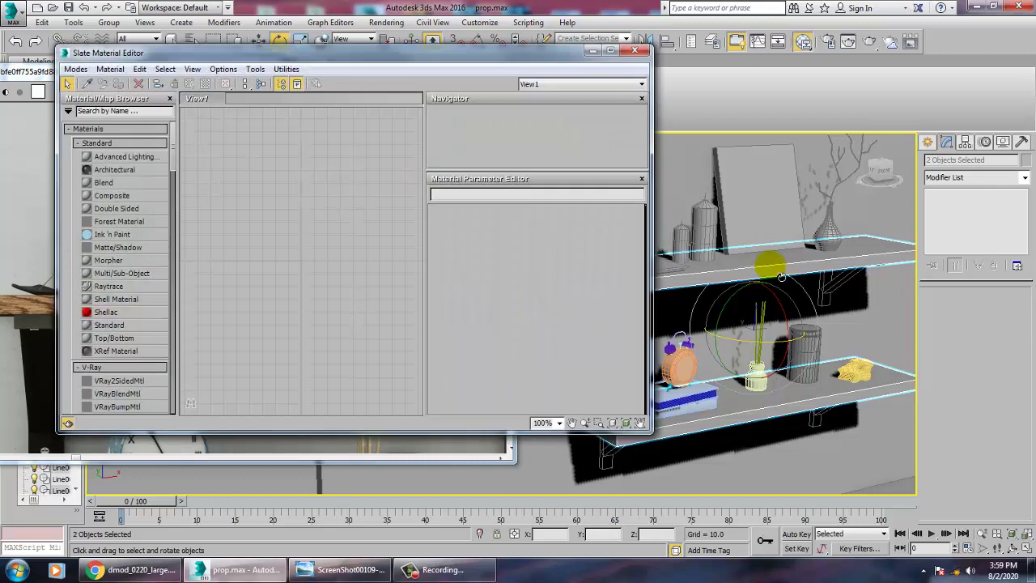
drag(173, 153, 181, 192)
drag(336, 166, 332, 160)
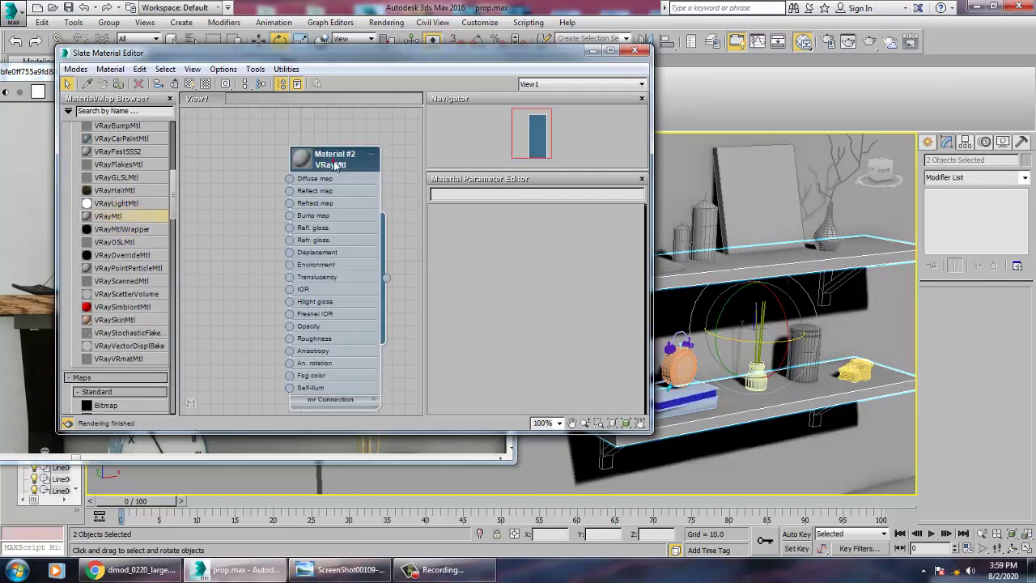
Step: Choose a Bitmap for the new VRayMtl's diffuse map and browse to the interior texture folder on the Desktop
double_click(332, 160)
click(525, 226)
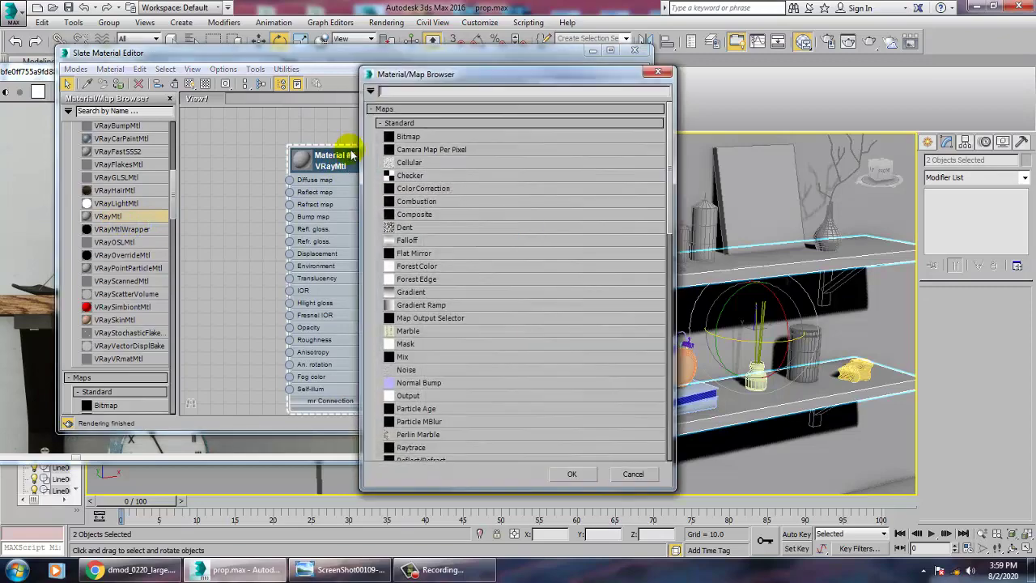
double_click(425, 138)
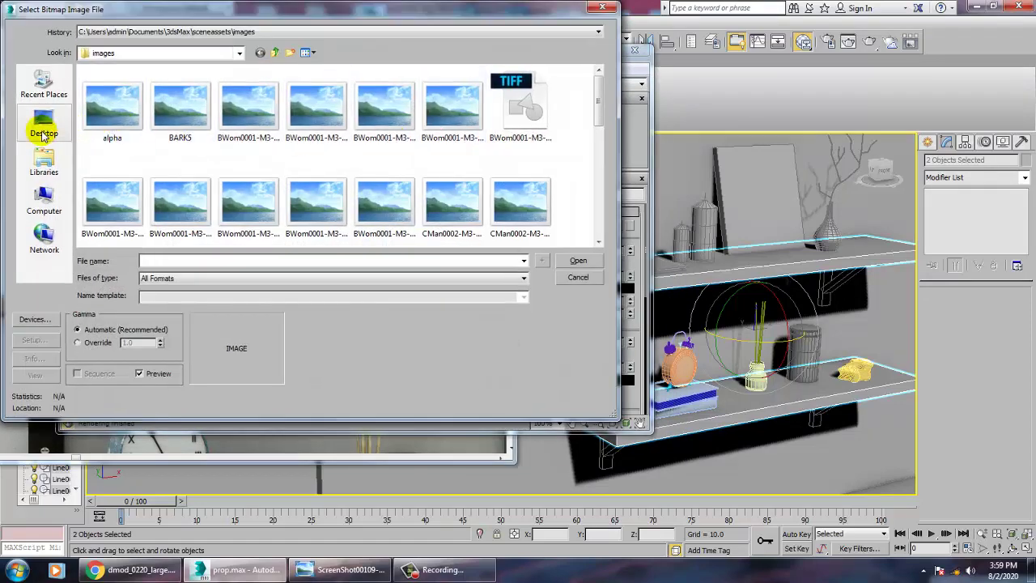
click(43, 123)
text(img)
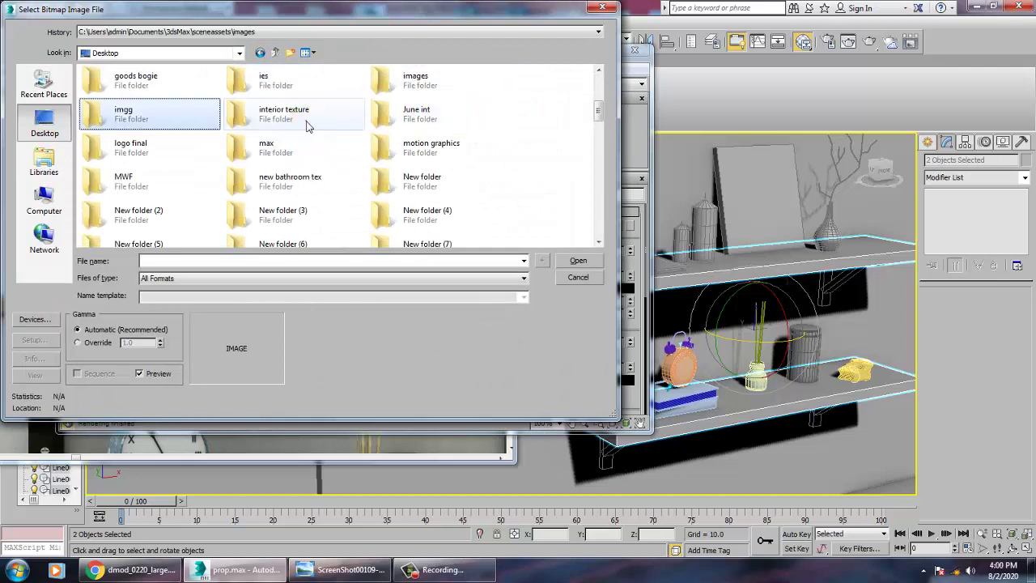
double_click(308, 112)
Step: Preview the images in the interior texture folder, looking for a wood texture for the shelves
click(125, 97)
right_click(127, 95)
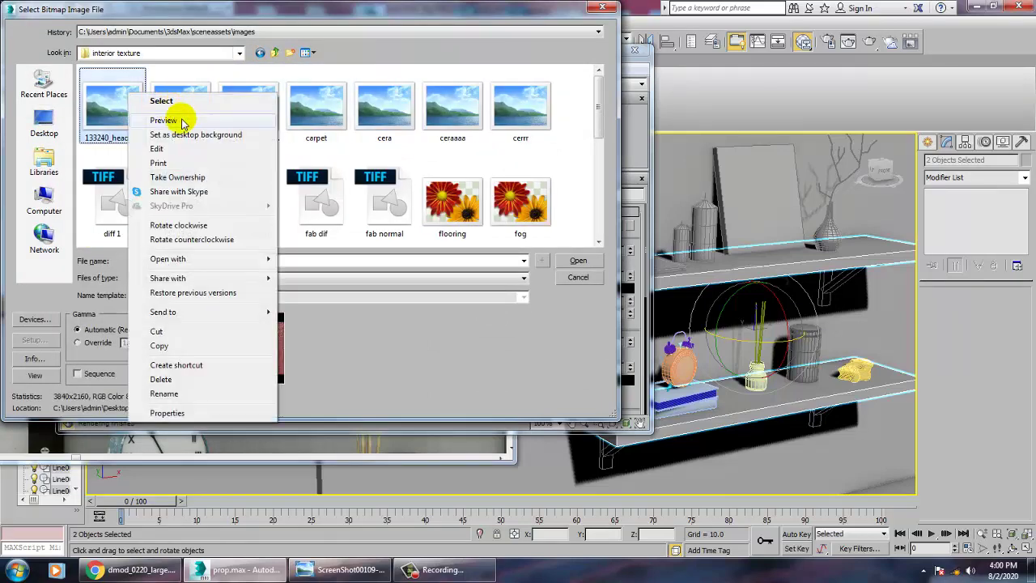
click(191, 120)
scroll(166, 130, down, 1)
scroll(166, 129, down, 2)
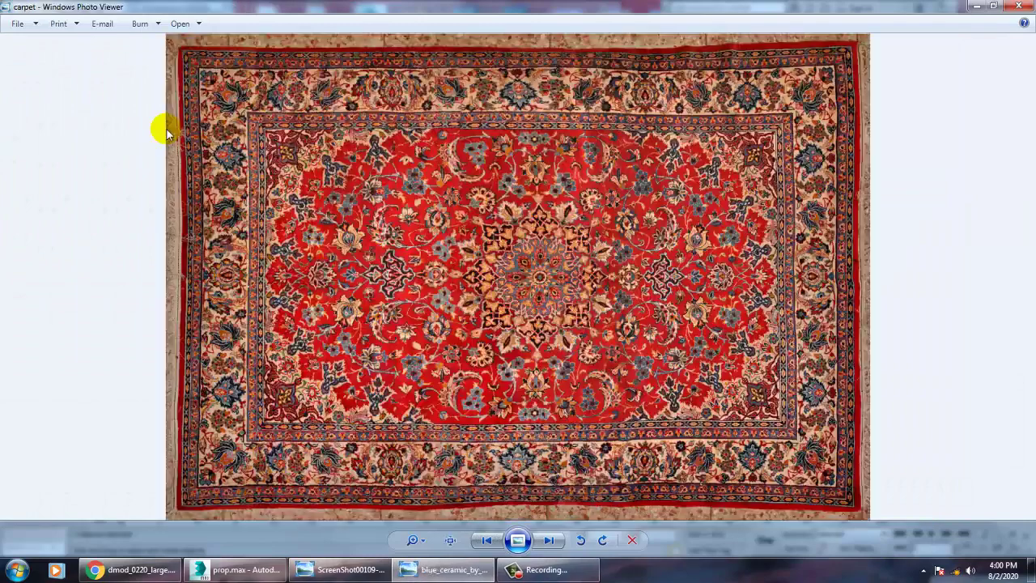
scroll(440, 130, down, 2)
scroll(439, 130, down, 4)
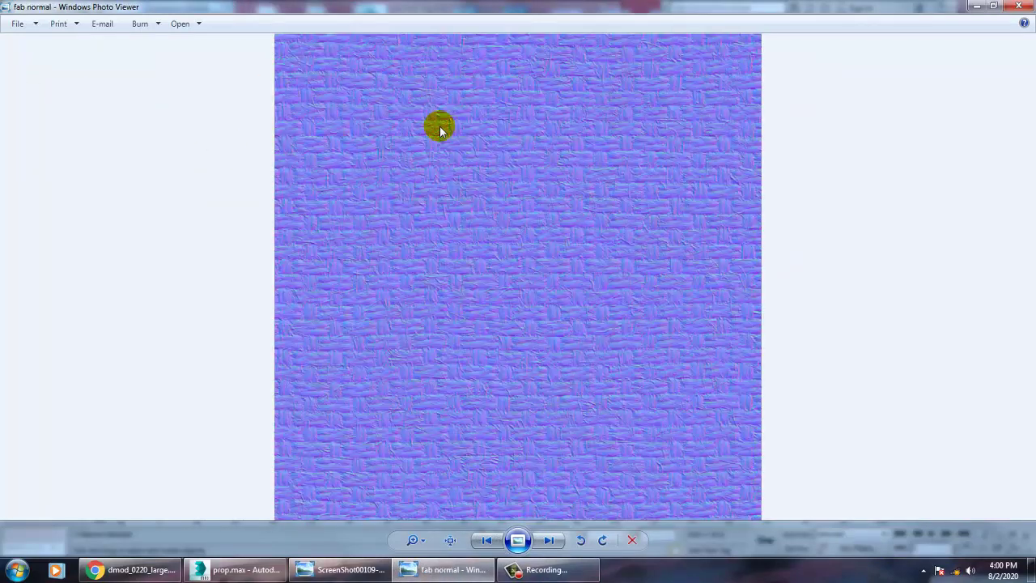
scroll(439, 129, down, 4)
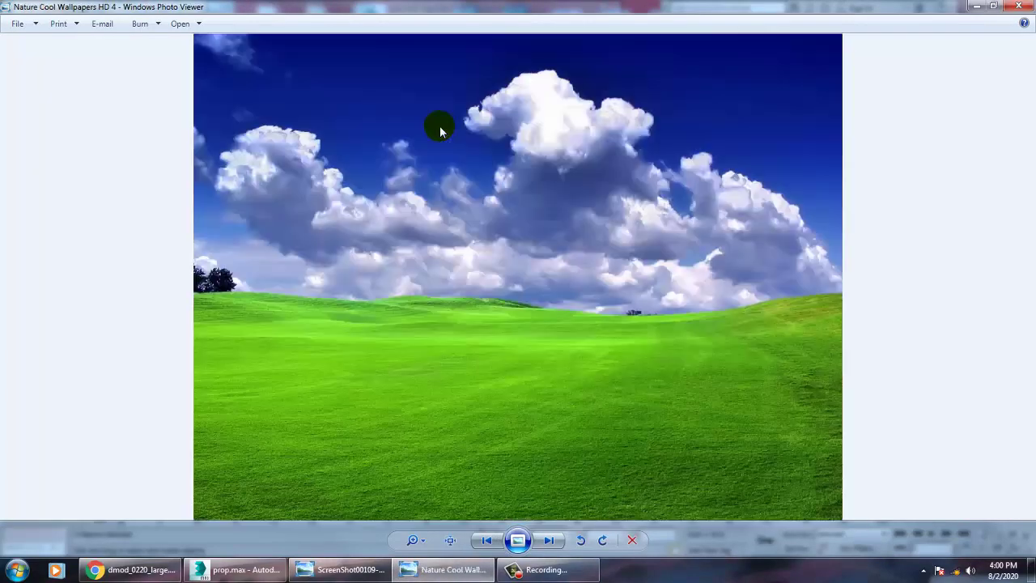
scroll(440, 129, down, 4)
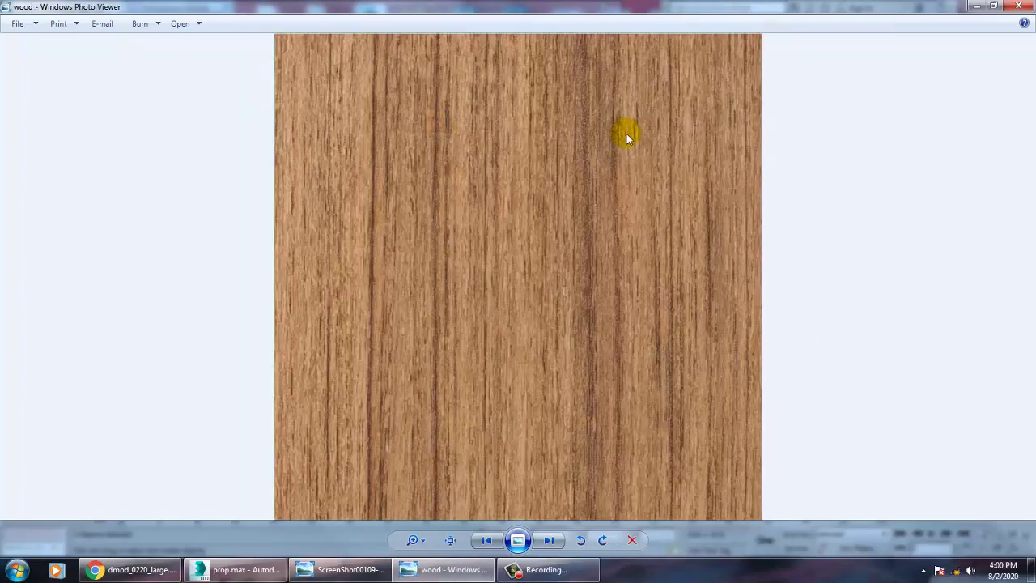
click(1020, 8)
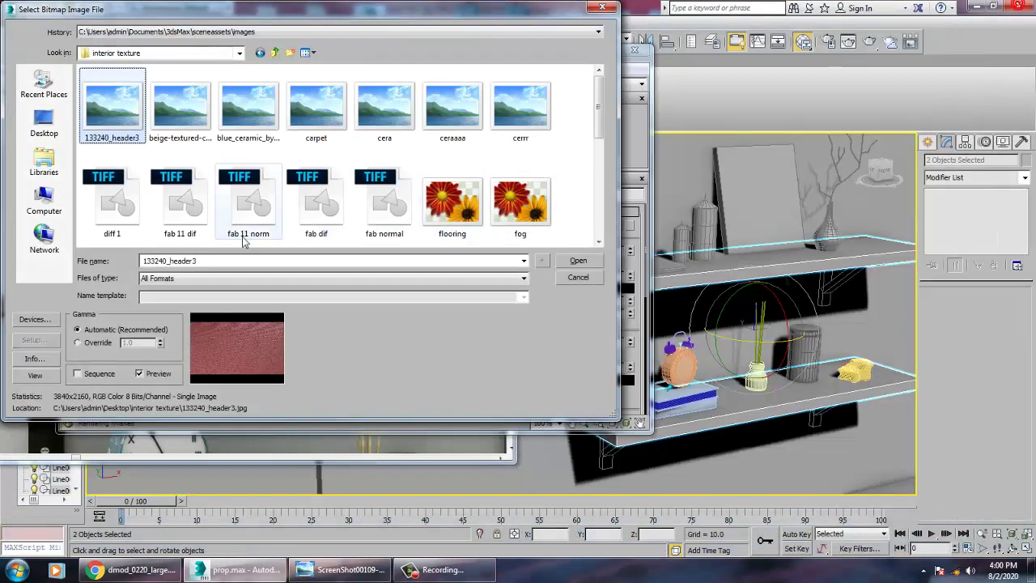
Step: Load the wood image as the diffuse map, assign the material to both shelves with viewport display, and select only the upper shelf
click(317, 194)
key(w)
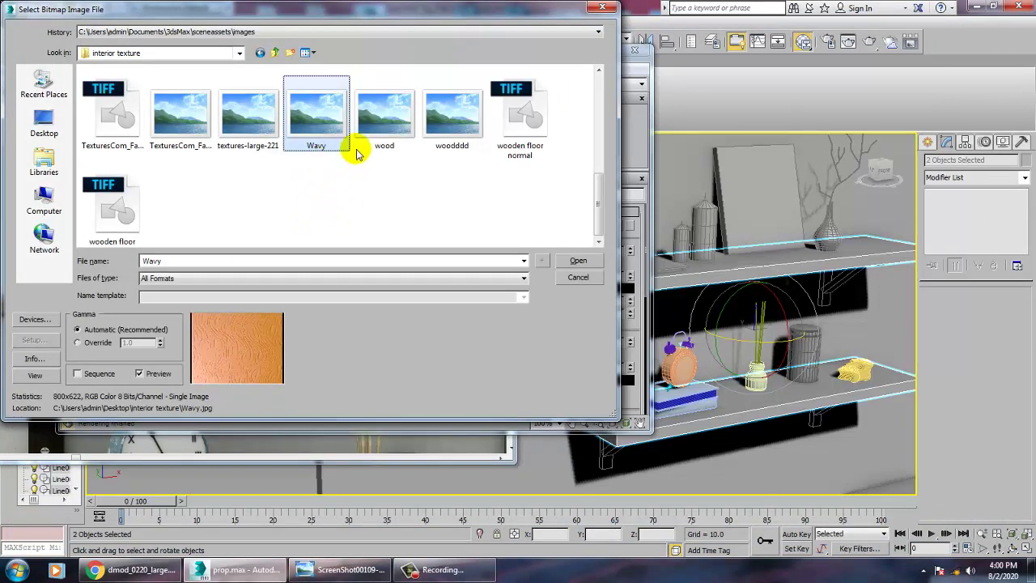
double_click(378, 118)
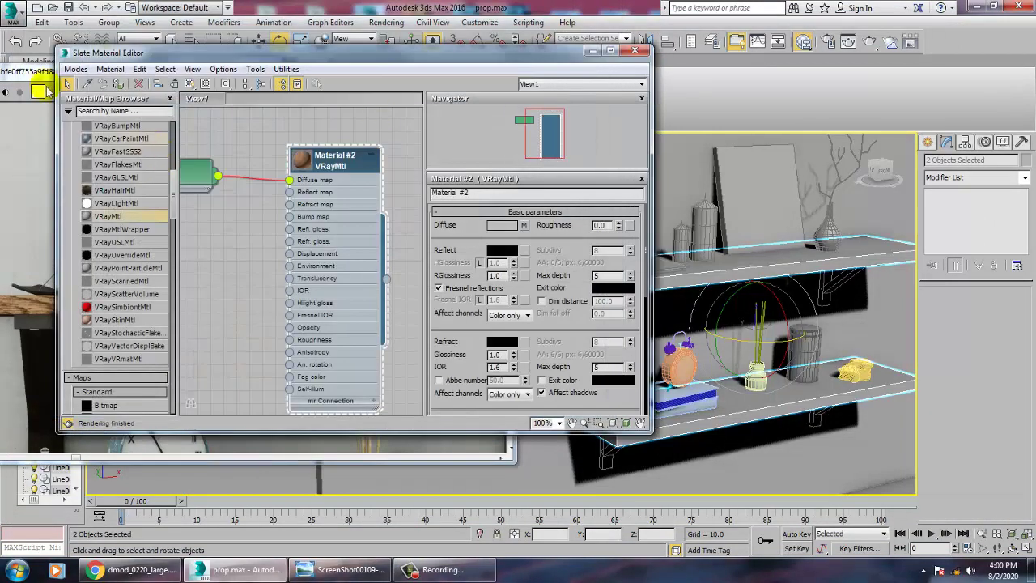
click(190, 84)
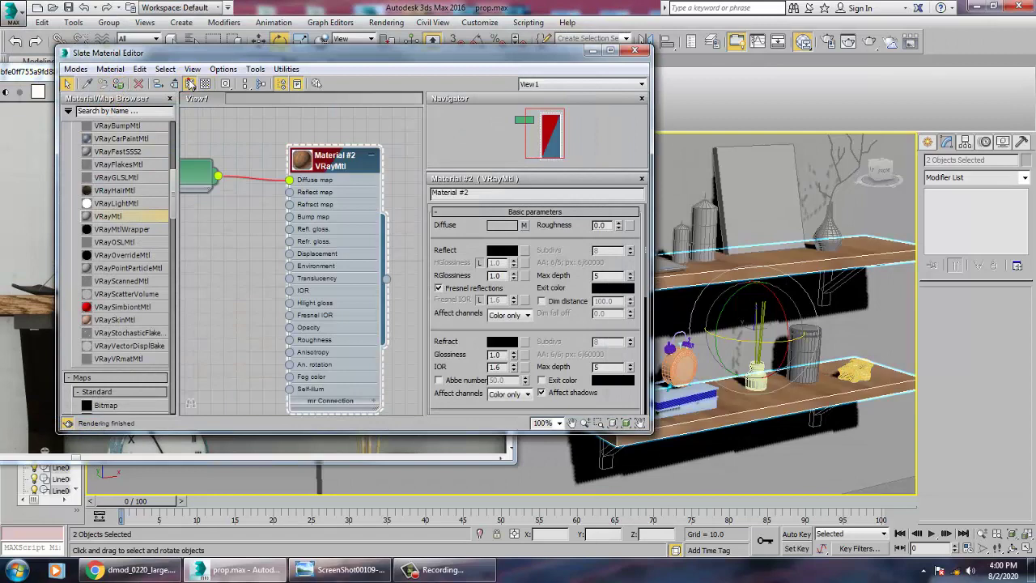
click(593, 51)
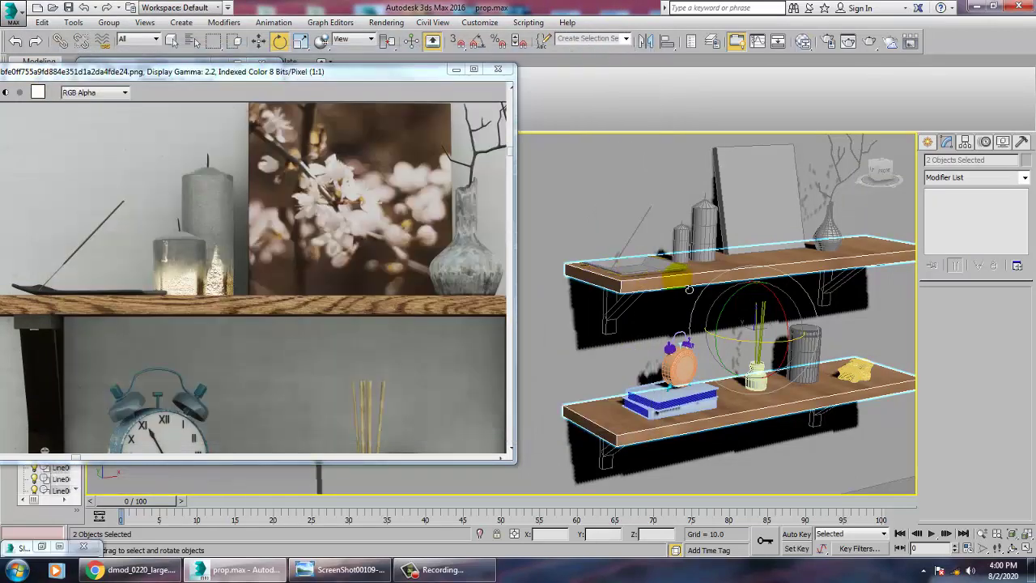
click(733, 279)
click(1021, 179)
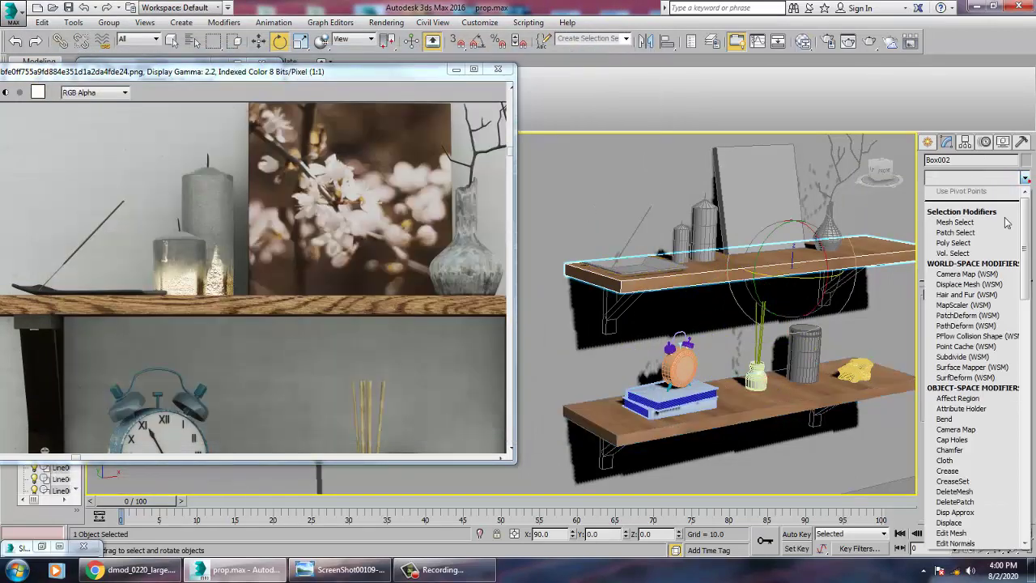
key(u)
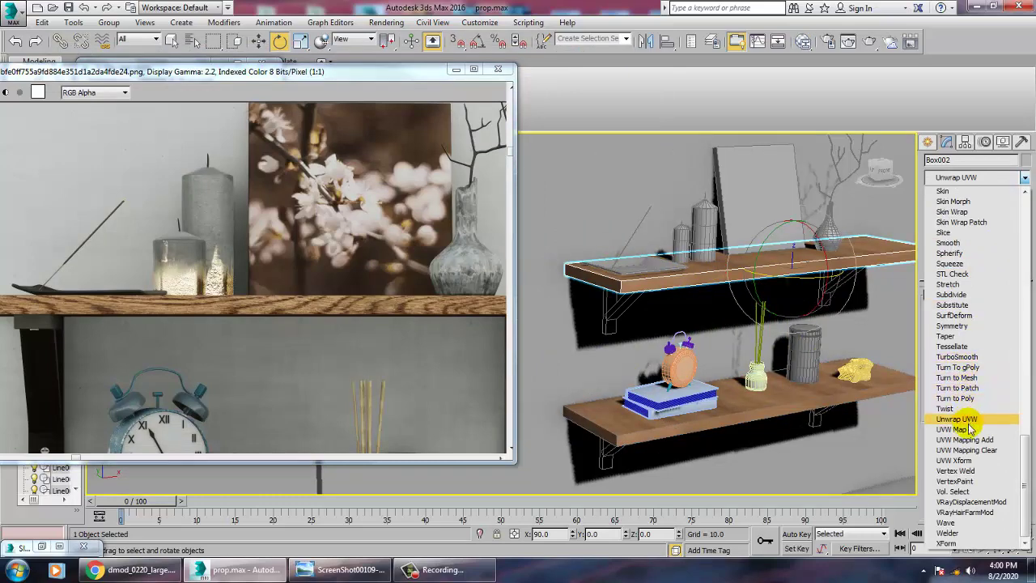
click(968, 427)
click(993, 266)
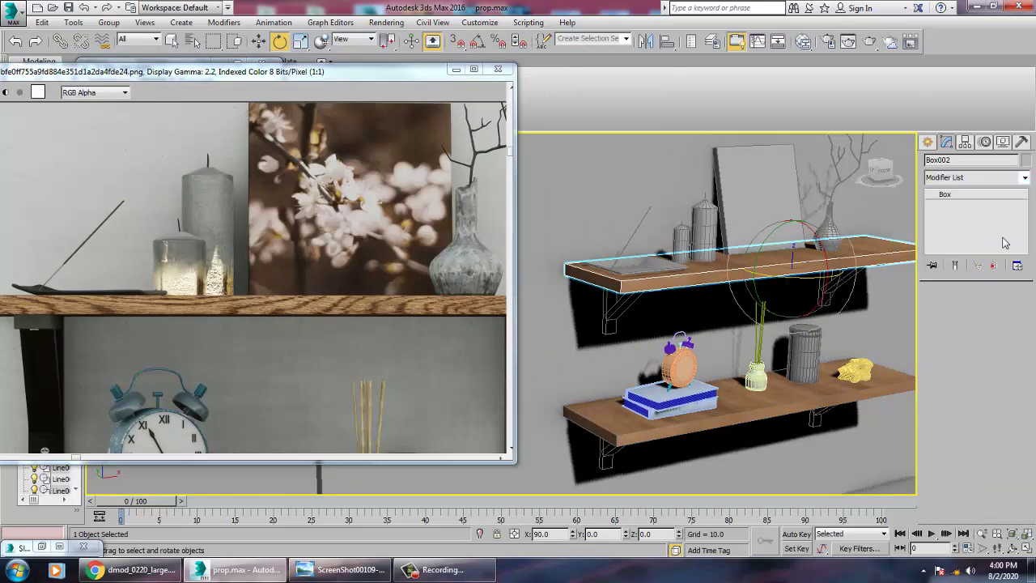
Step: Add a UVW Map modifier with Box mapping to the upper shelf and set its mapping length to 25.156
click(1024, 178)
scroll(995, 275, down, 5)
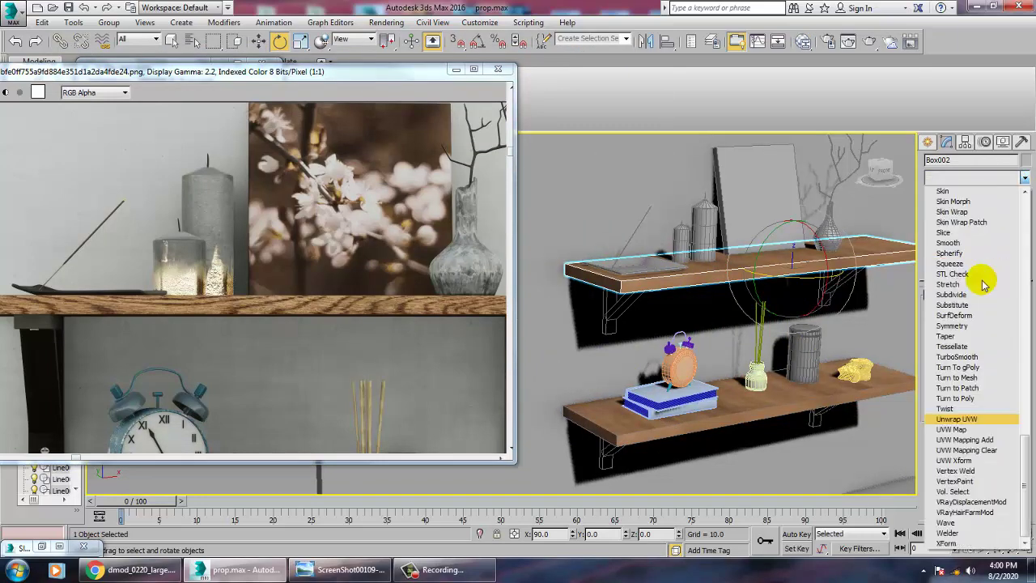
click(961, 424)
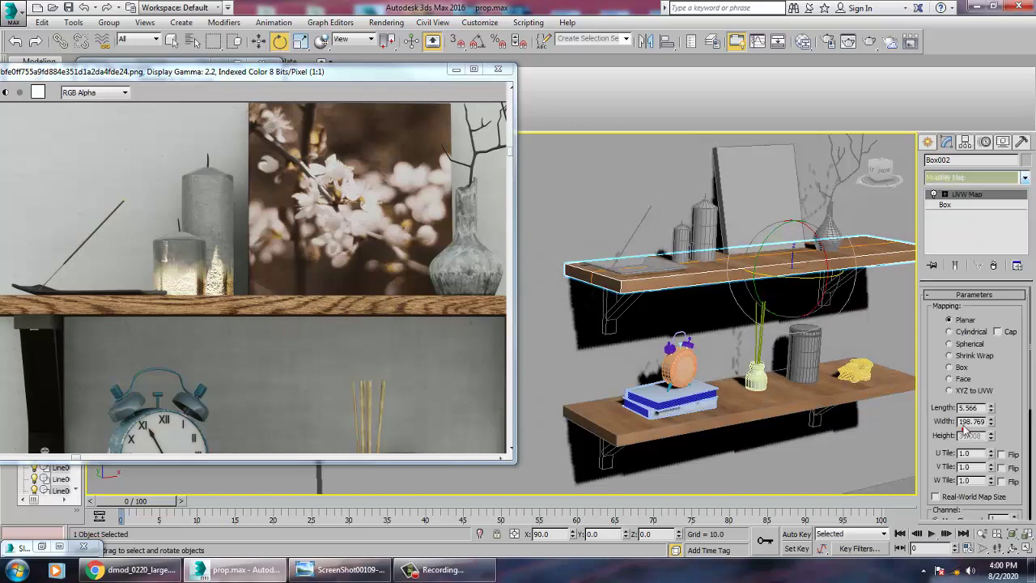
click(962, 370)
alt+middle_drag(809, 350, 856, 418)
scroll(739, 376, up, 5)
scroll(712, 370, down, 4)
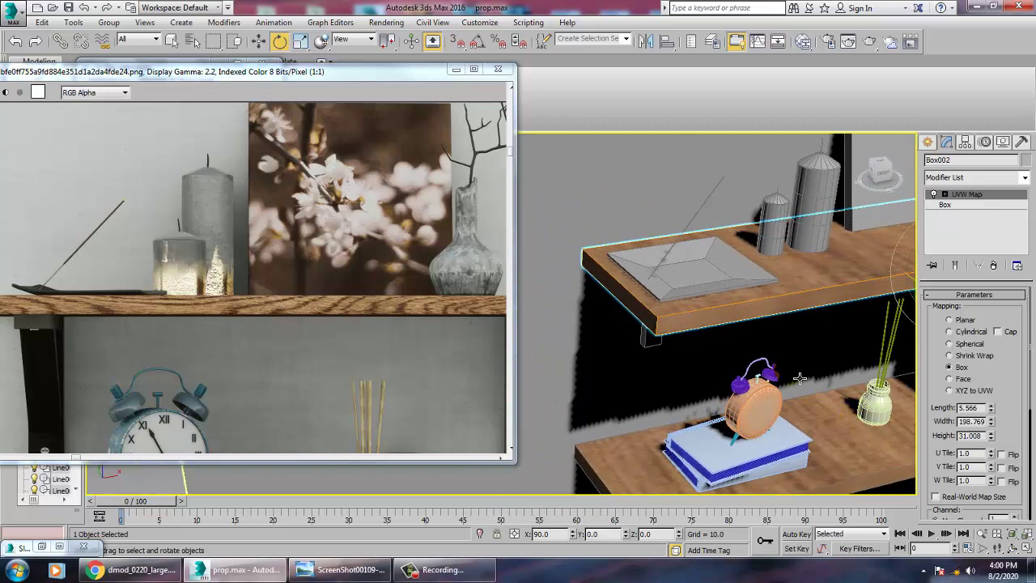
drag(991, 421, 990, 116)
key(ctrl+z)
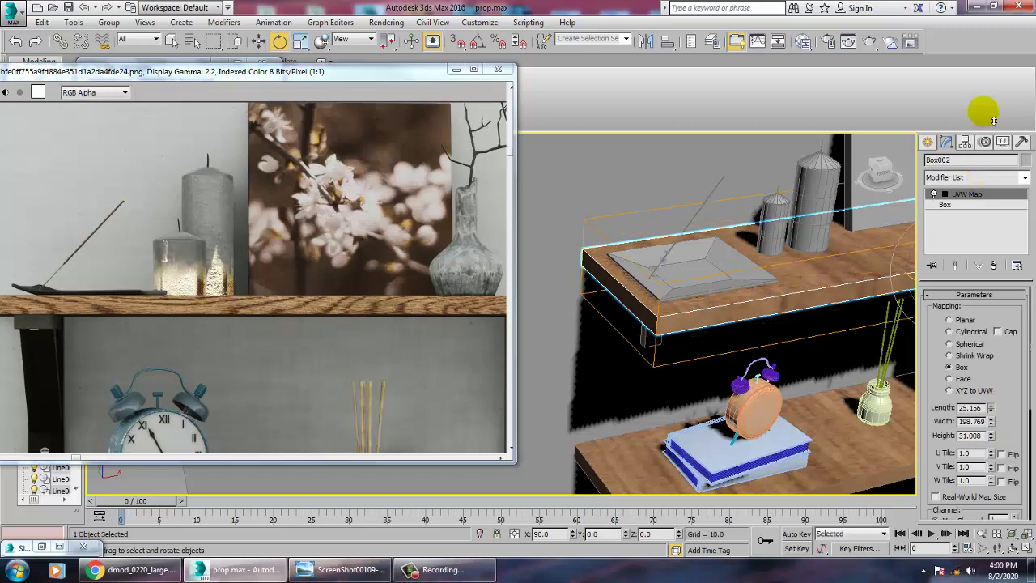
Step: Give the lower shelf a UVW Map modifier with Box mapping and set its mapping length to 25.824
click(882, 463)
click(980, 177)
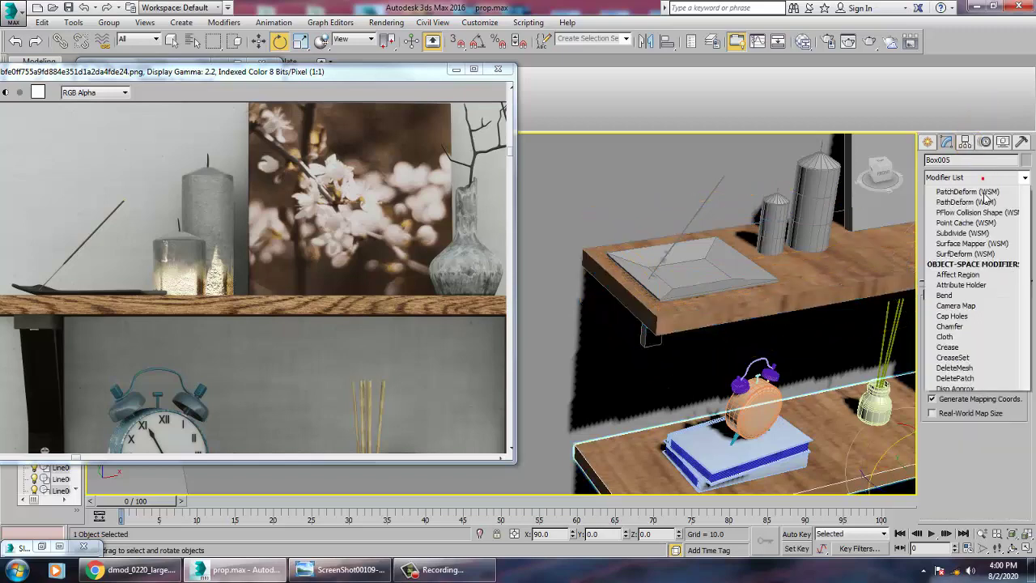
scroll(967, 267, down, 10)
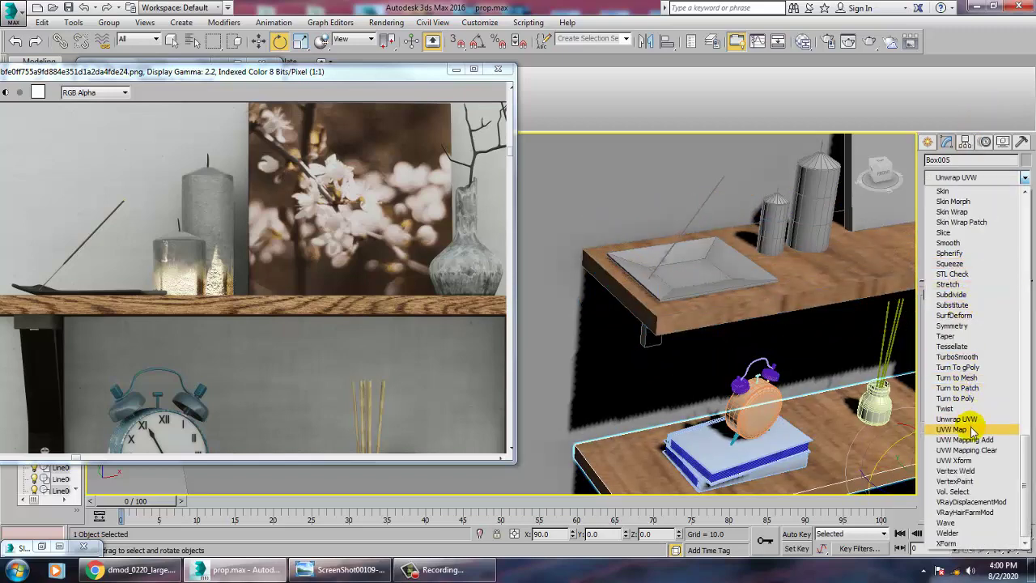
click(966, 427)
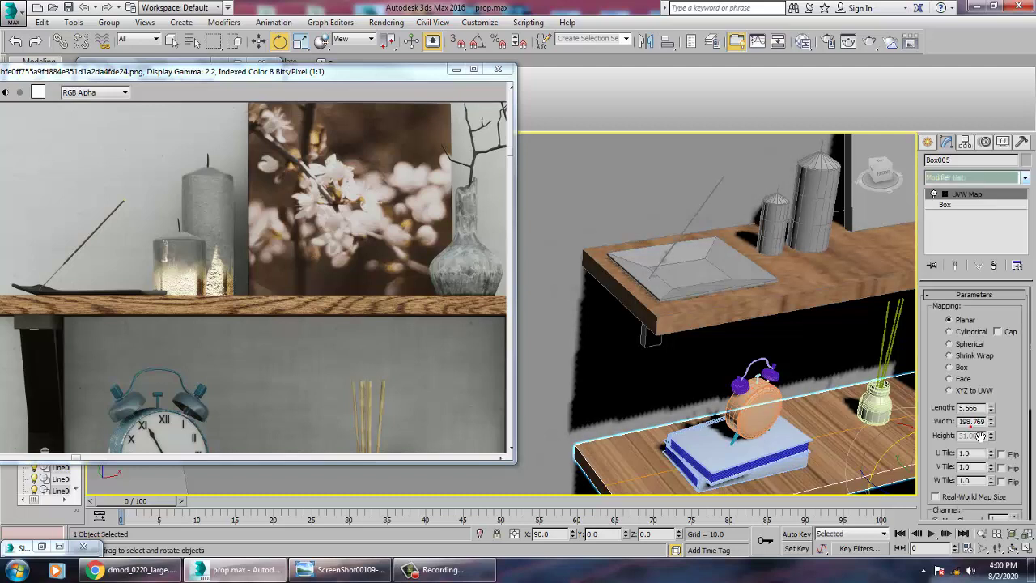
click(959, 367)
drag(991, 423, 994, 188)
key(ctrl+z)
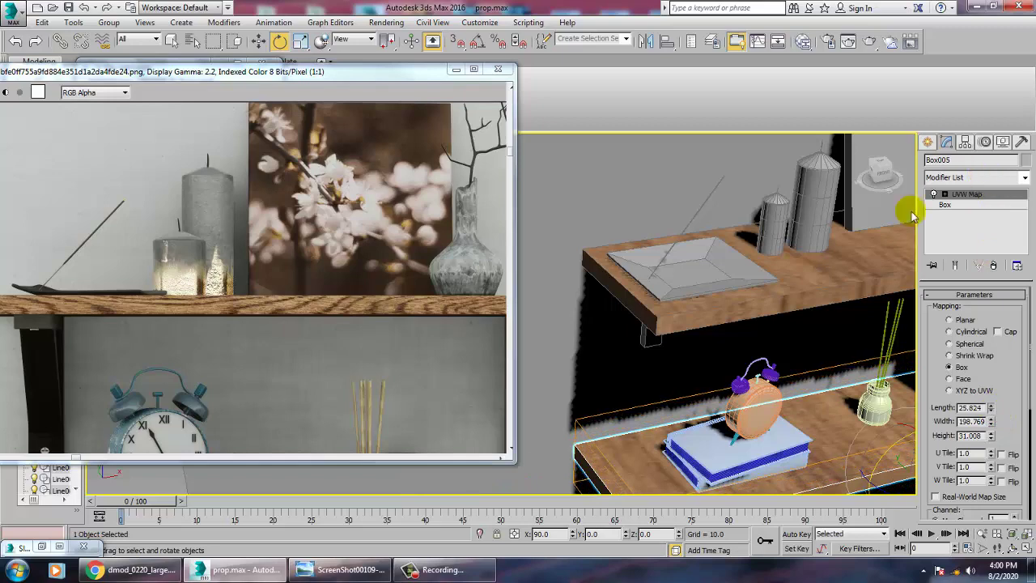
Step: Select all eight bracket shapes supporting the upper and lower shelves
alt+middle_drag(833, 357, 806, 364)
scroll(798, 324, down, 2)
scroll(785, 349, down, 8)
scroll(771, 356, up, 3)
scroll(758, 352, up, 3)
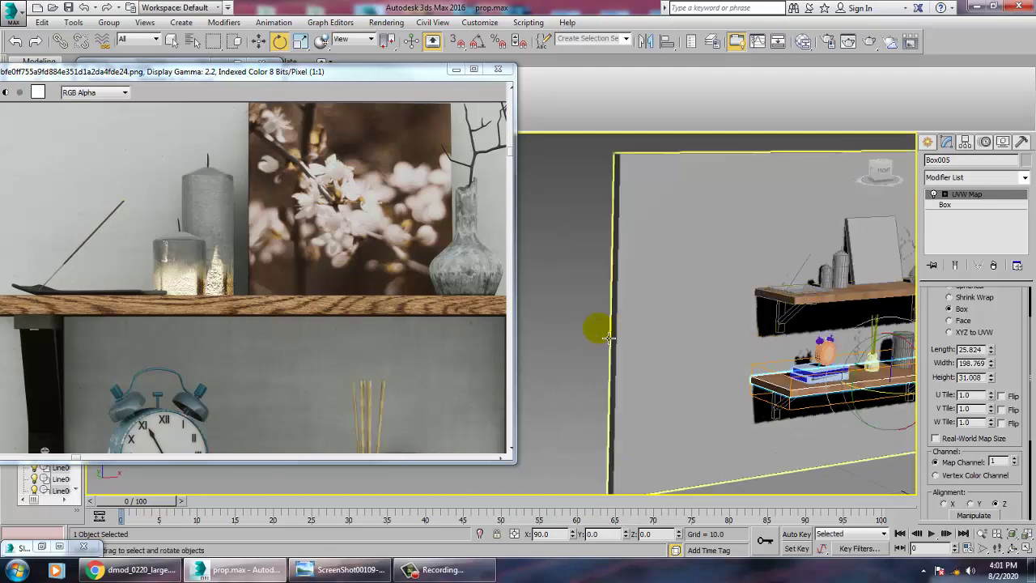
middle_drag(638, 307, 602, 307)
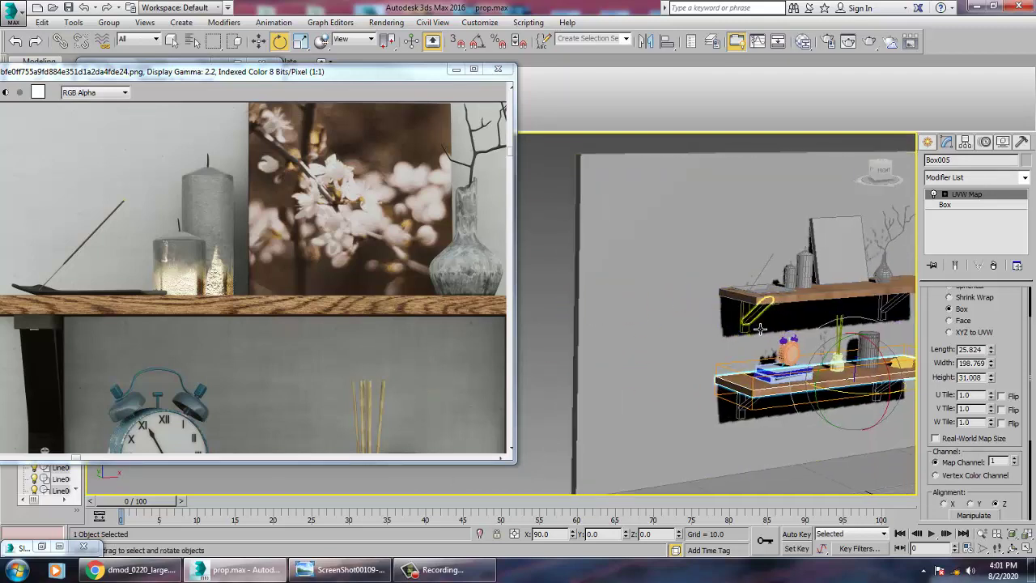
click(759, 319)
ctrl+click(745, 323)
ctrl+click(886, 316)
ctrl+click(896, 305)
ctrl+click(891, 407)
ctrl+click(893, 394)
ctrl+click(756, 415)
ctrl+click(744, 406)
ctrl+click(682, 435)
middle_drag(800, 379, 620, 376)
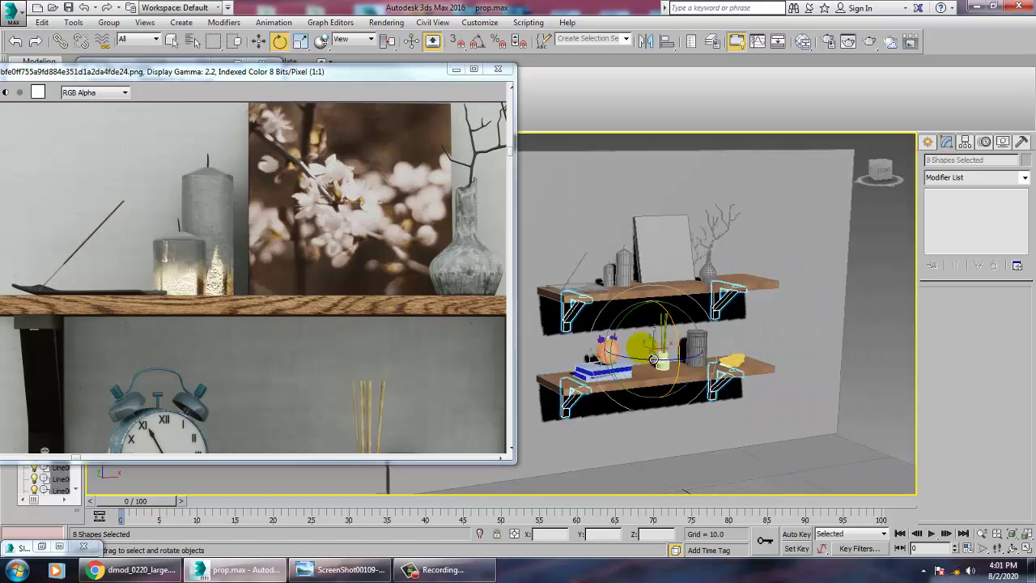
scroll(653, 359, up, 2)
Step: Create a second VRayMtl for the selected brackets and set its diffuse color to near black
key(m)
middle_drag(314, 304, 194, 178)
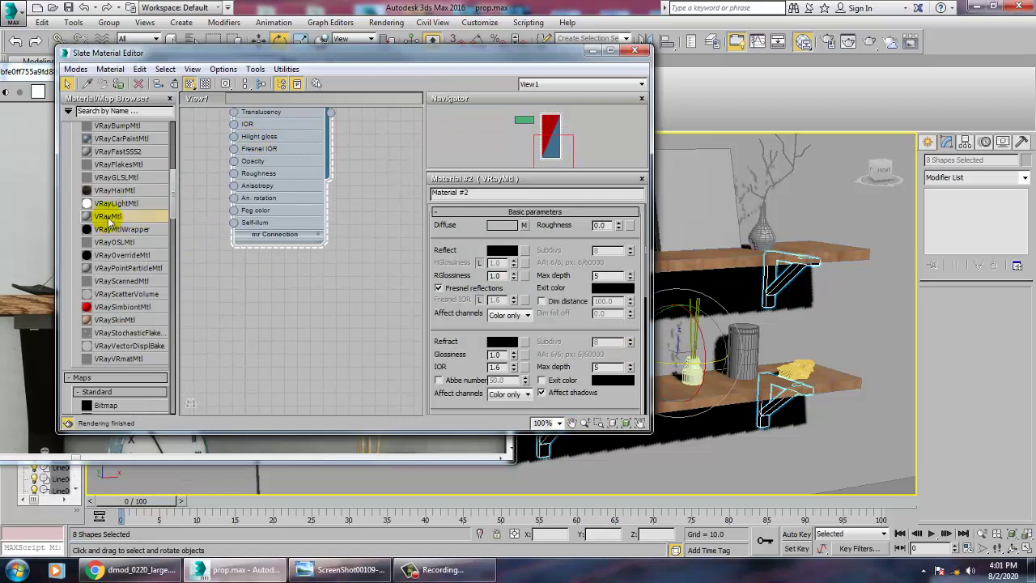
drag(352, 273, 343, 270)
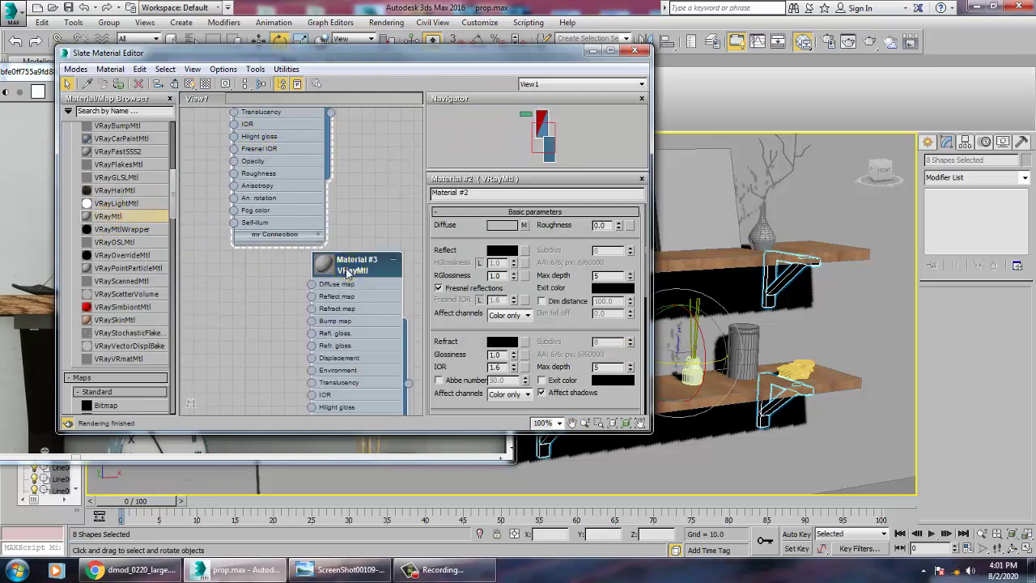
click(505, 233)
drag(261, 86, 261, 183)
drag(383, 93, 385, 85)
click(482, 195)
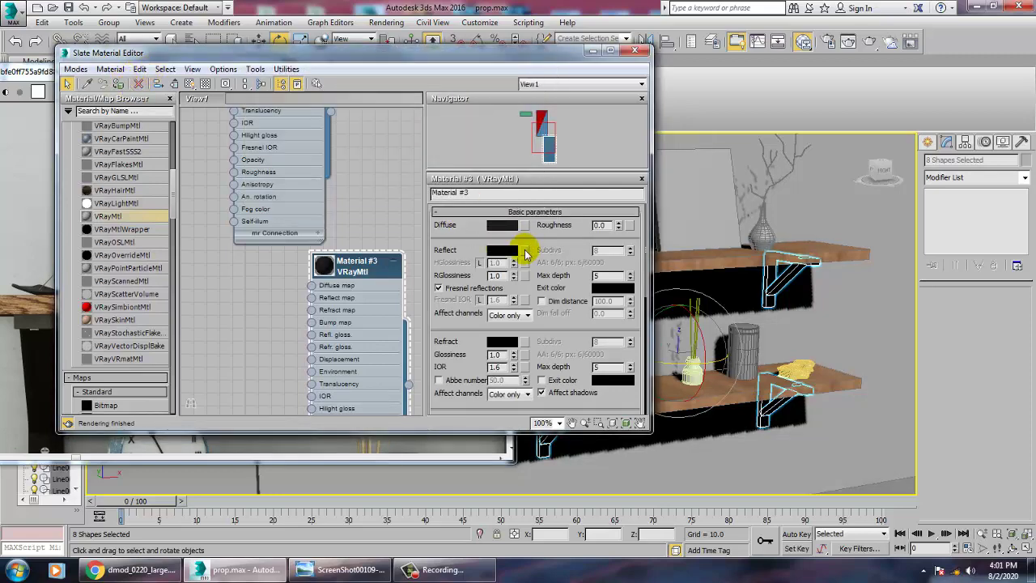
Step: Set the bracket material's reflection to light grey with 0.52 reflection glossiness and Fresnel off, and assign it to the brackets
click(517, 250)
drag(383, 85, 383, 131)
click(480, 194)
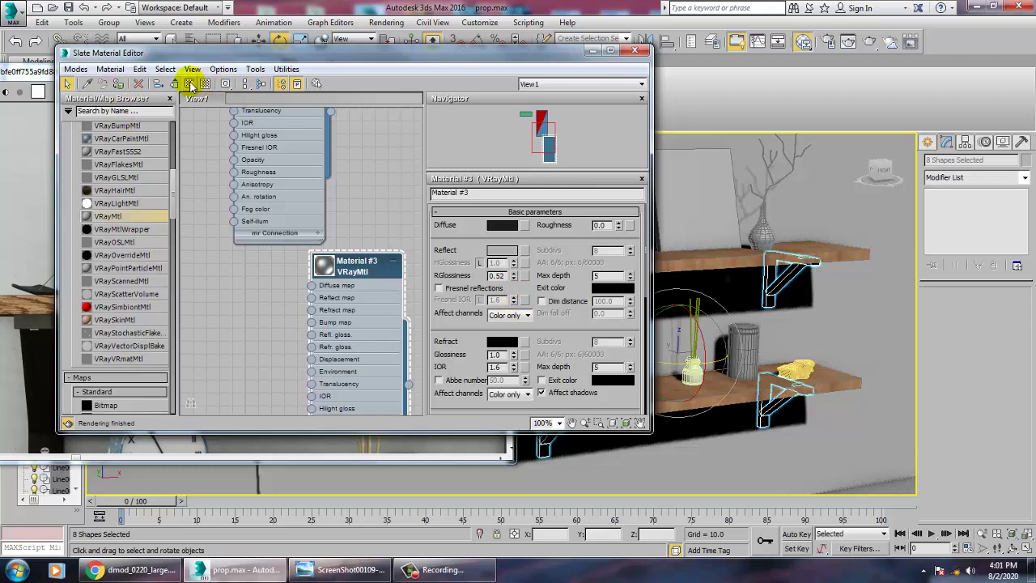
click(589, 50)
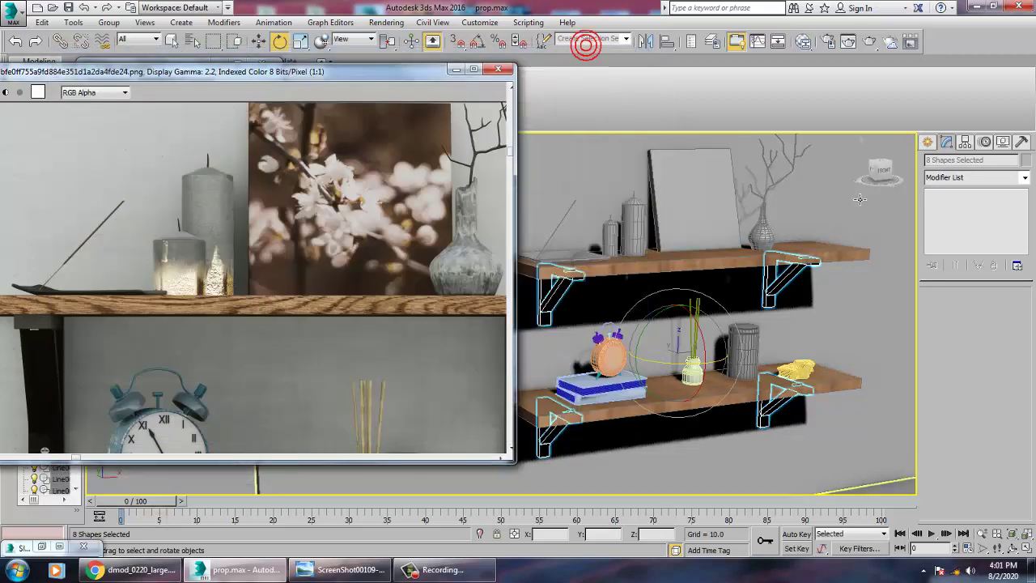
Step: Create a new VRayMtl for the picture board on the upper shelf and start a Bitmap map for its diffuse
click(676, 276)
alt+middle_drag(676, 276, 737, 302)
middle_drag(752, 234, 680, 299)
click(667, 288)
scroll(669, 283, up, 3)
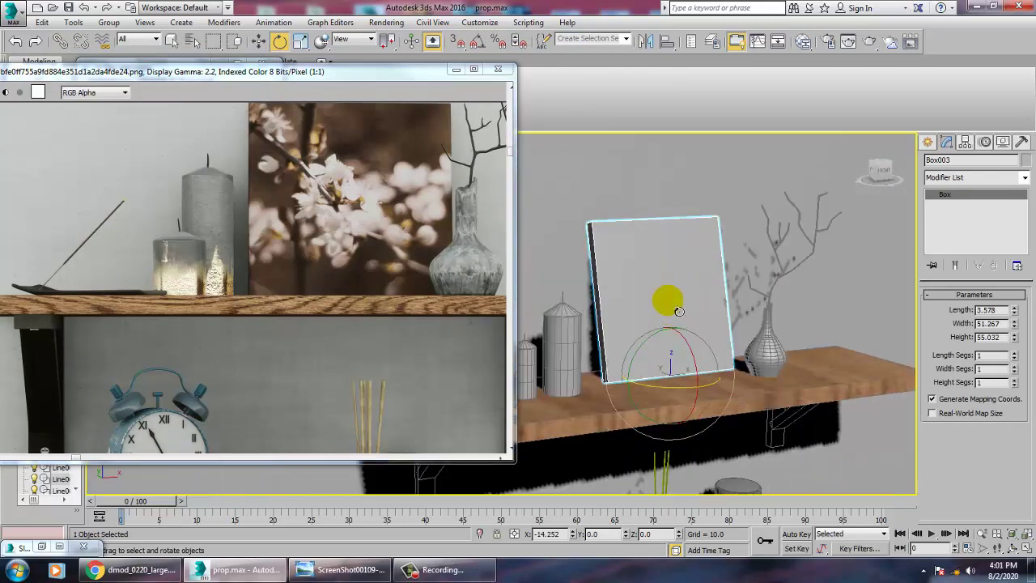
key(m)
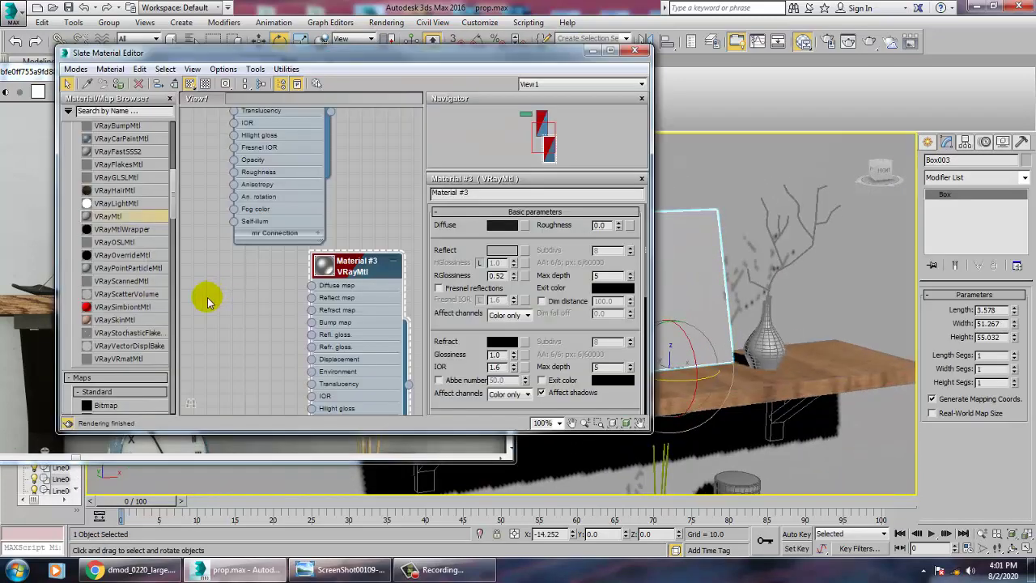
middle_drag(307, 202, 310, 199)
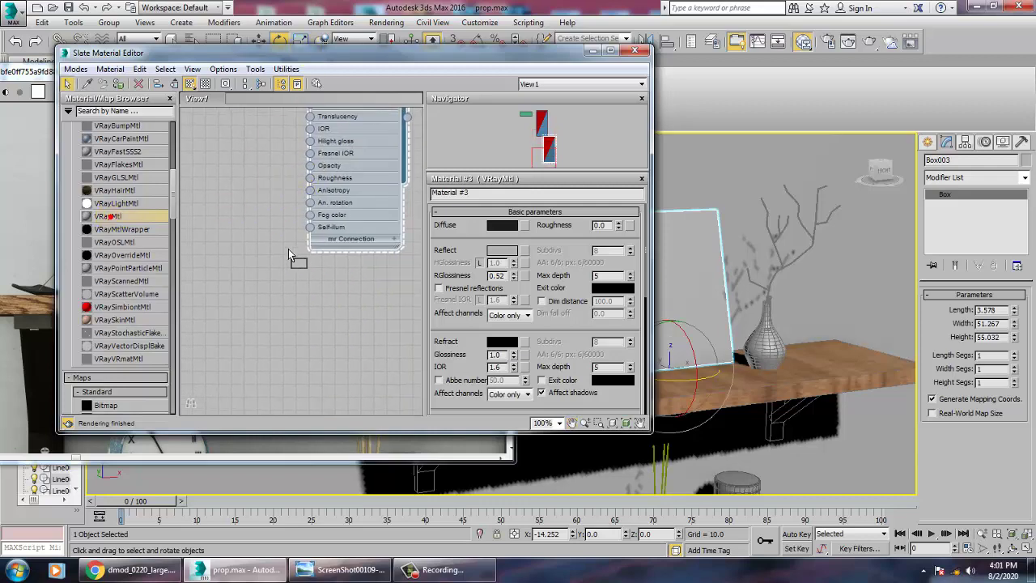
drag(290, 255, 238, 236)
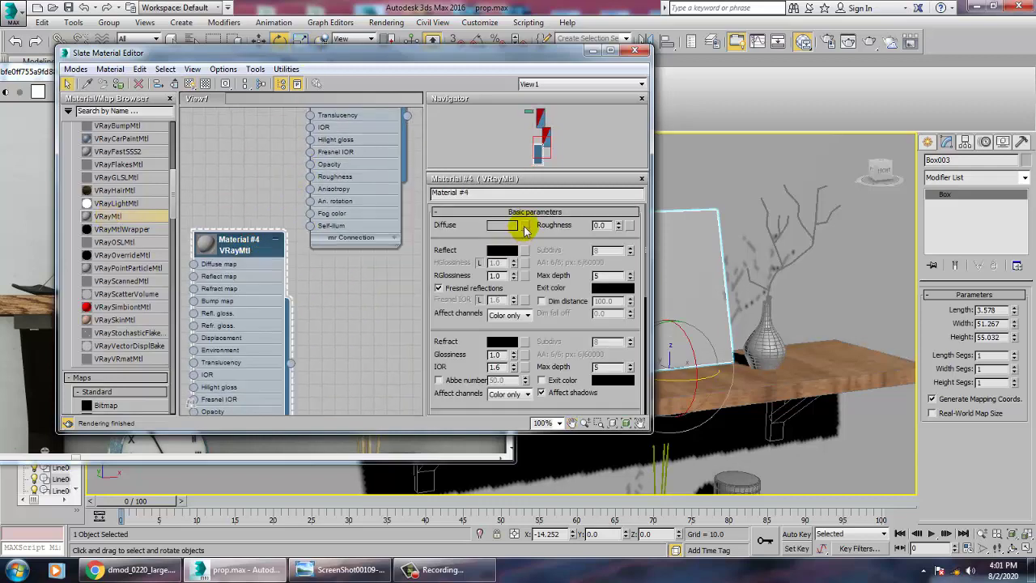
click(524, 227)
double_click(410, 139)
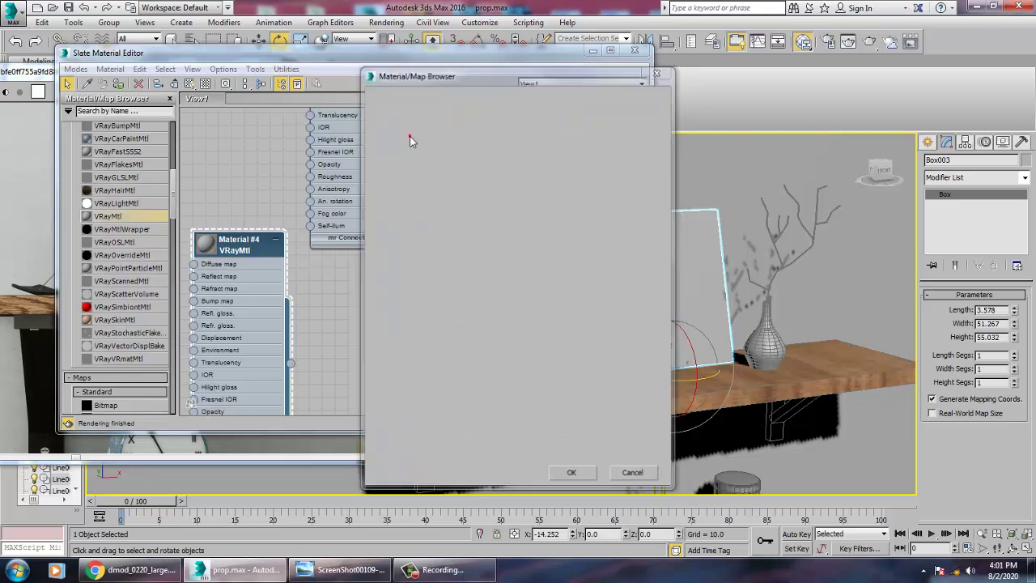
Step: Preview the images in the interior texture folder to look for a suitable picture for the board
click(180, 113)
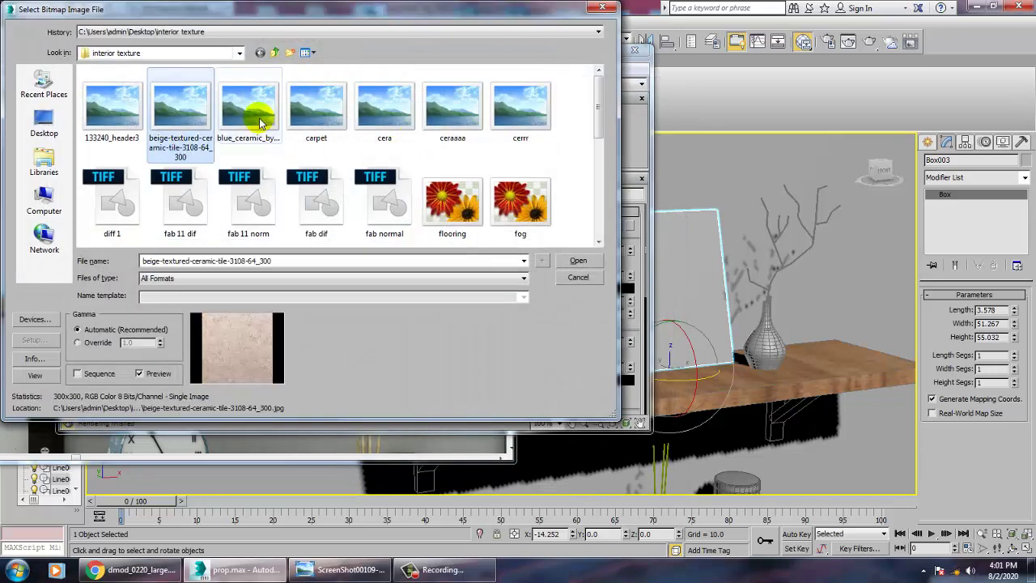
click(249, 114)
click(315, 114)
click(384, 113)
click(452, 114)
click(520, 114)
click(521, 200)
click(385, 201)
click(316, 201)
click(248, 200)
click(179, 201)
click(111, 201)
scroll(162, 202, down, 1)
click(111, 201)
click(180, 201)
click(315, 201)
click(385, 201)
click(520, 201)
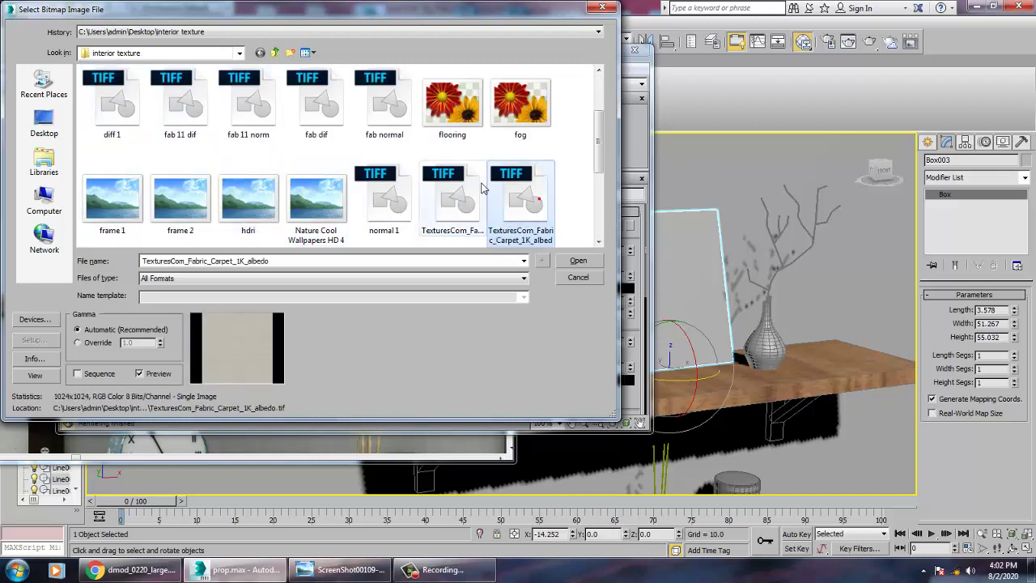
scroll(481, 188, down, 1)
click(112, 201)
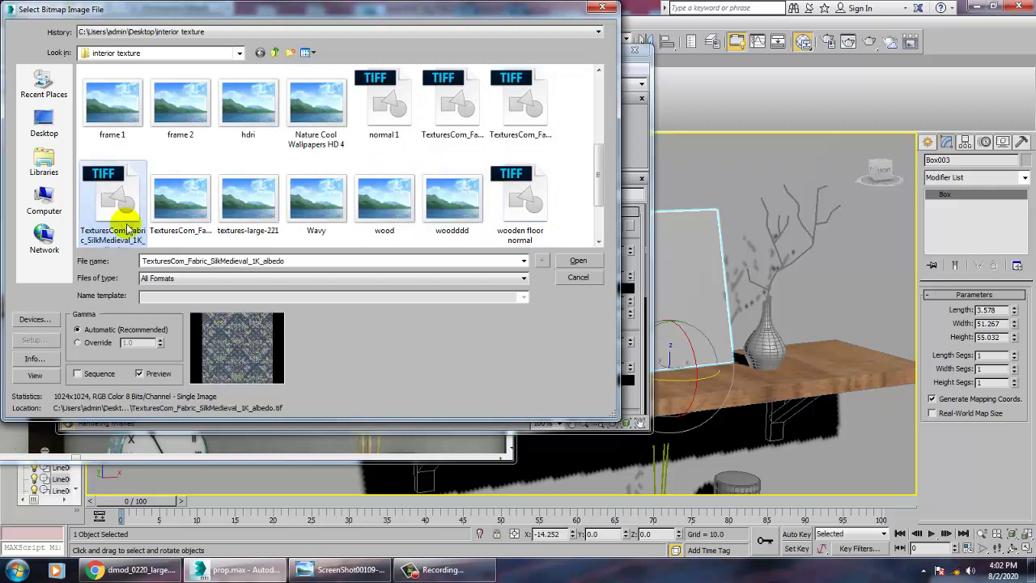
key(Right)
key(Right)
key(Right)
key(Right)
key(Right)
key(Right)
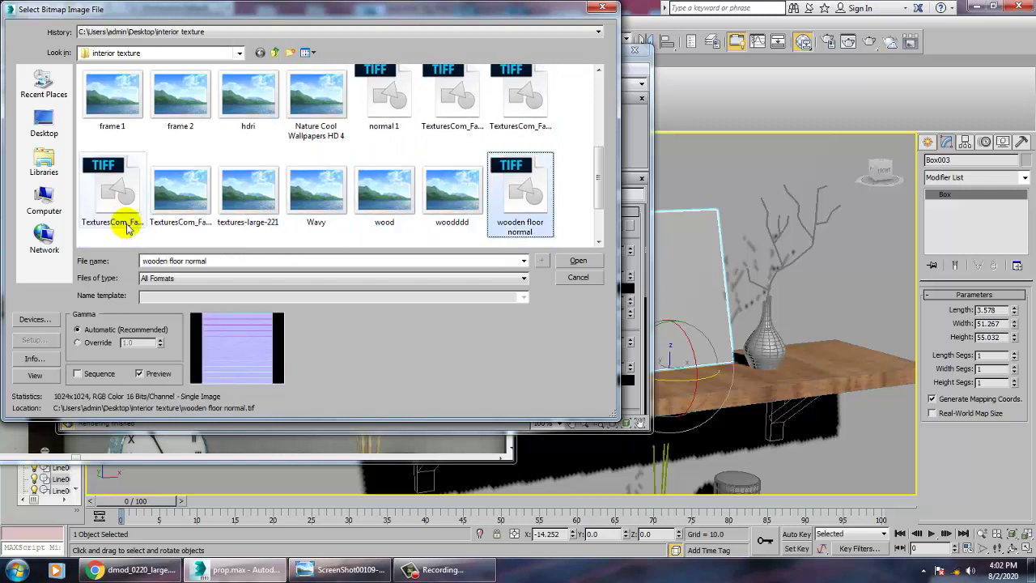
key(Left)
key(Left)
key(Left)
key(Left)
key(Left)
key(Left)
key(Down)
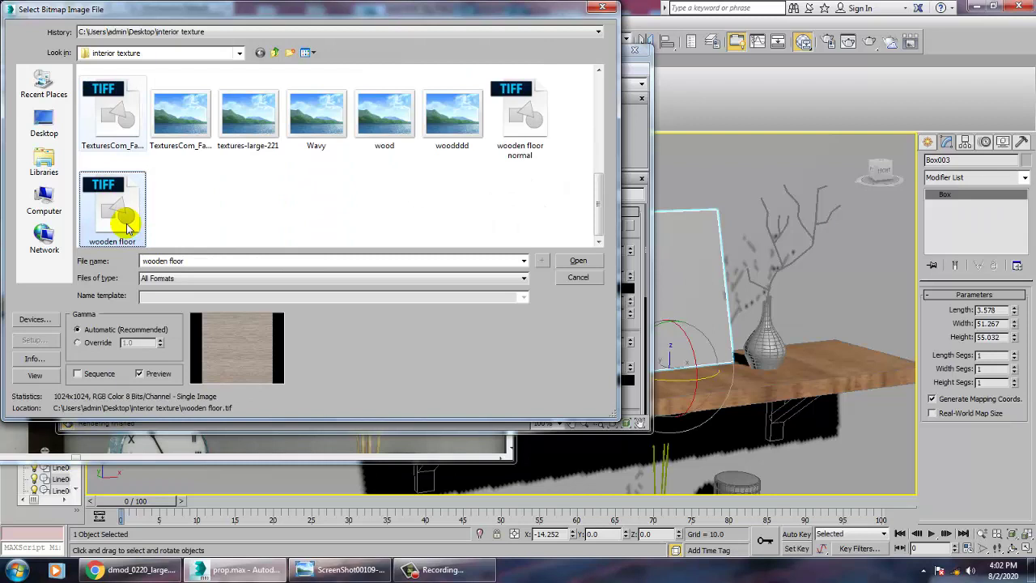
Step: Load dmod_0220_large from the Desktop as the diffuse bitmap and show the material on the picture board in the viewport
click(275, 53)
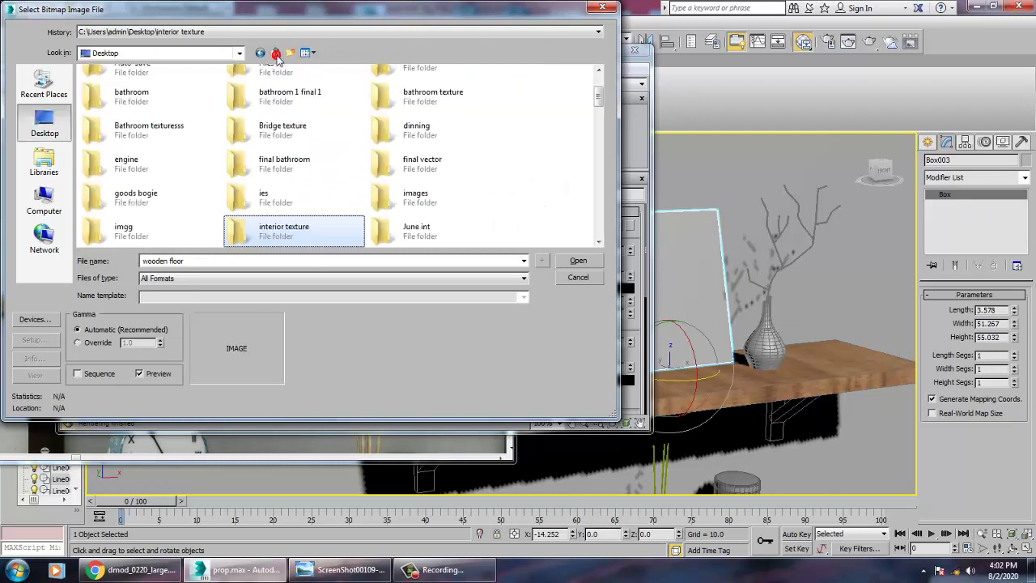
scroll(262, 142, down, 5)
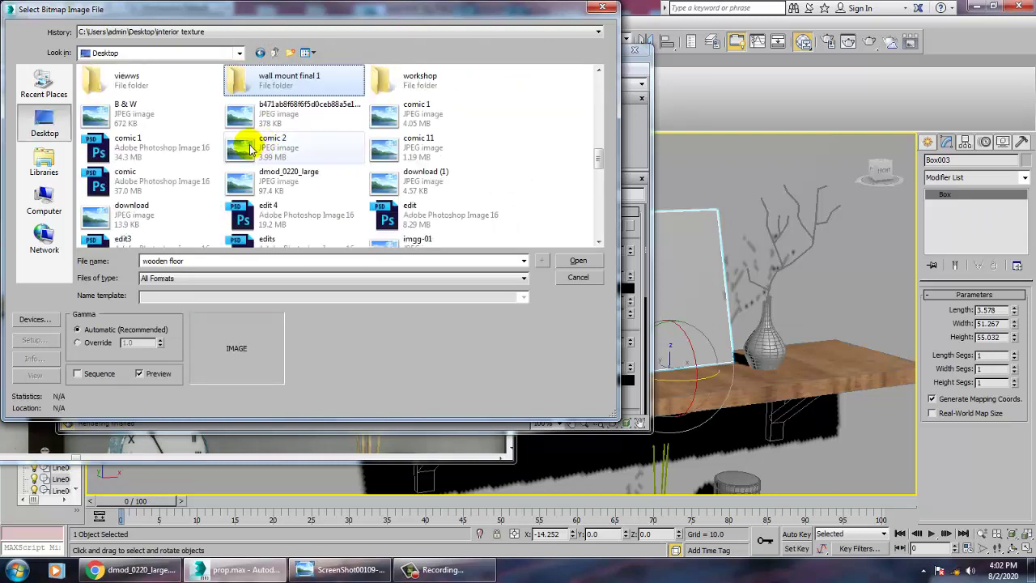
click(282, 134)
click(395, 110)
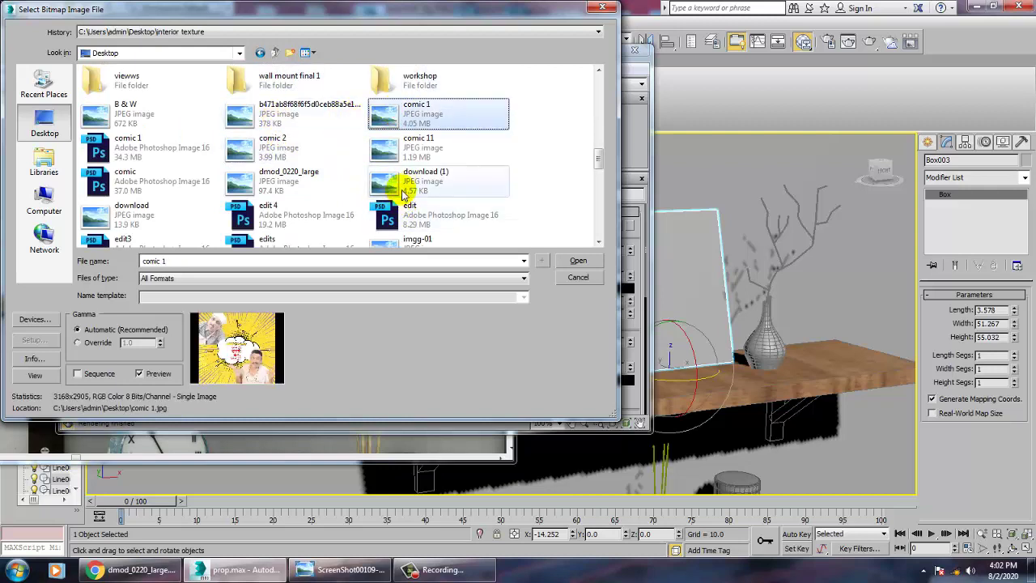
click(262, 187)
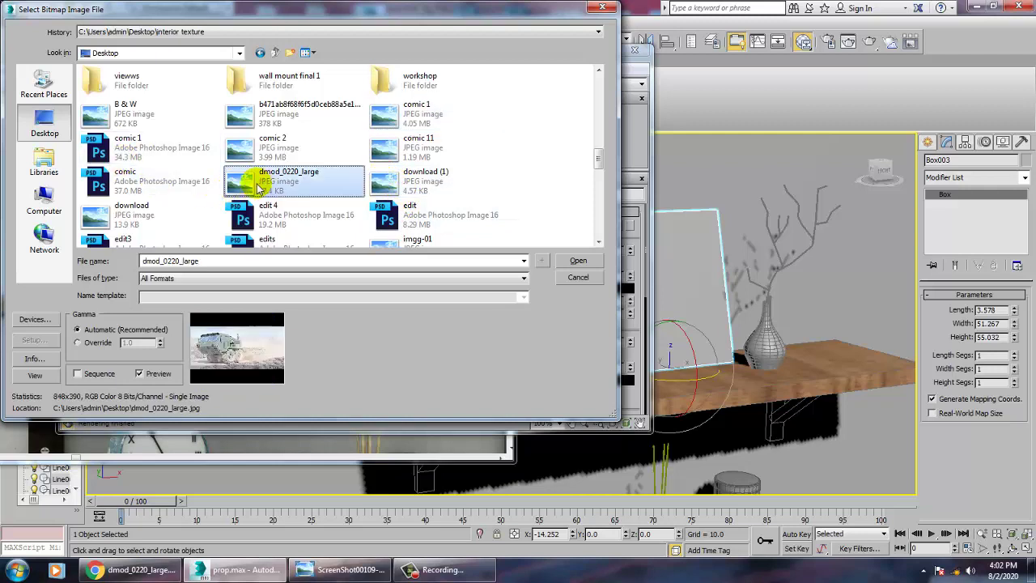
click(121, 212)
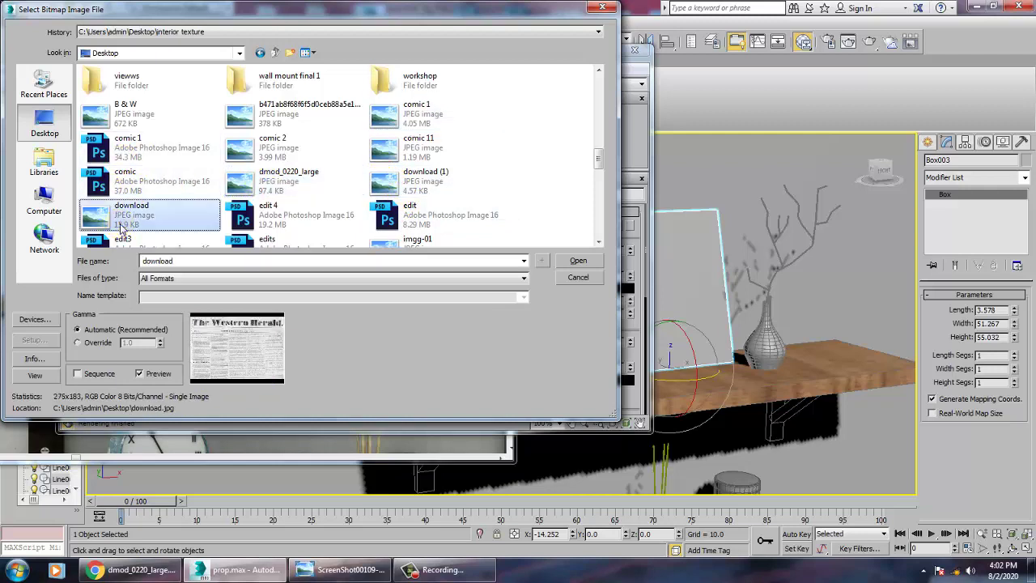
click(253, 186)
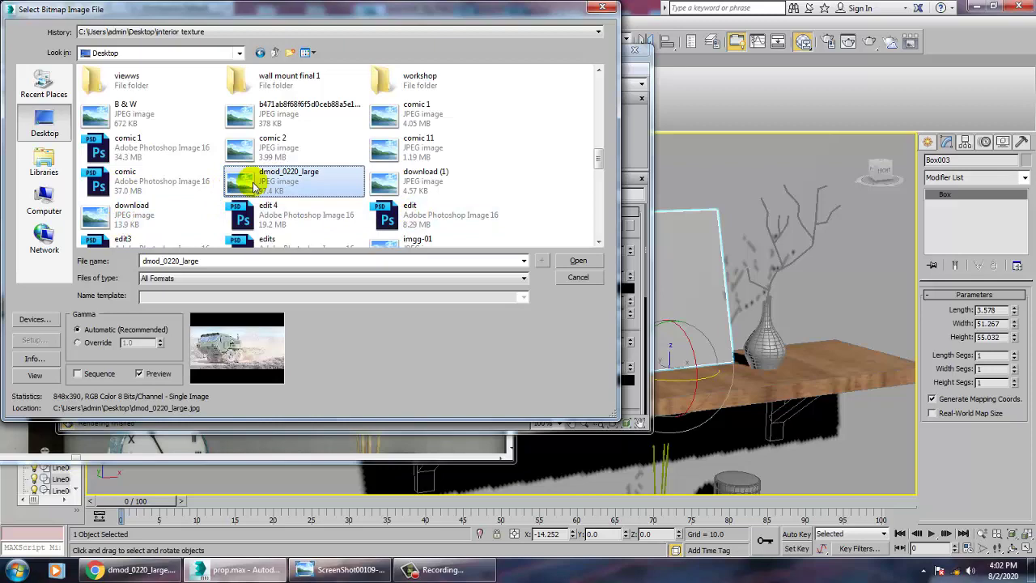
double_click(254, 186)
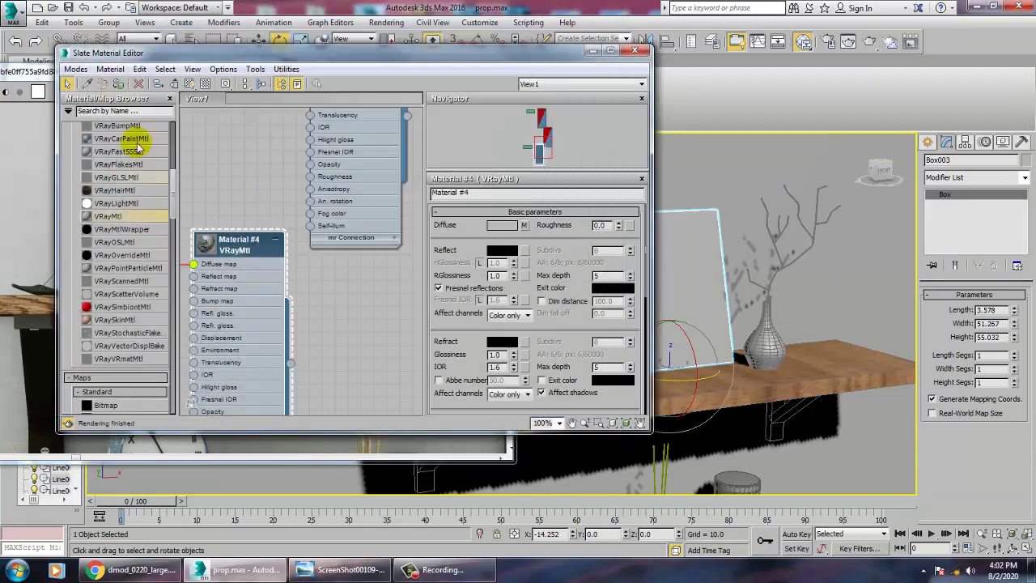
click(190, 84)
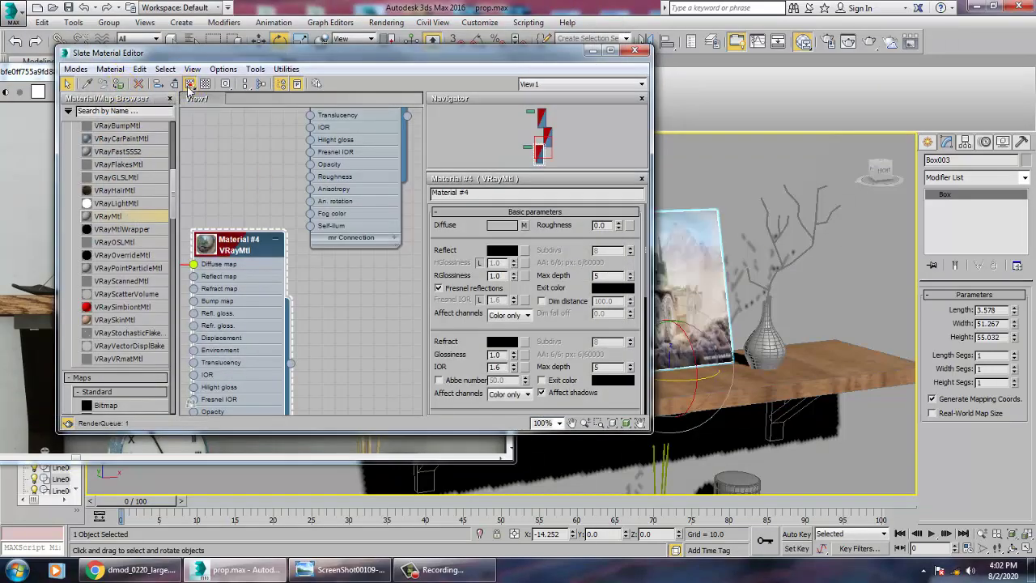
click(593, 51)
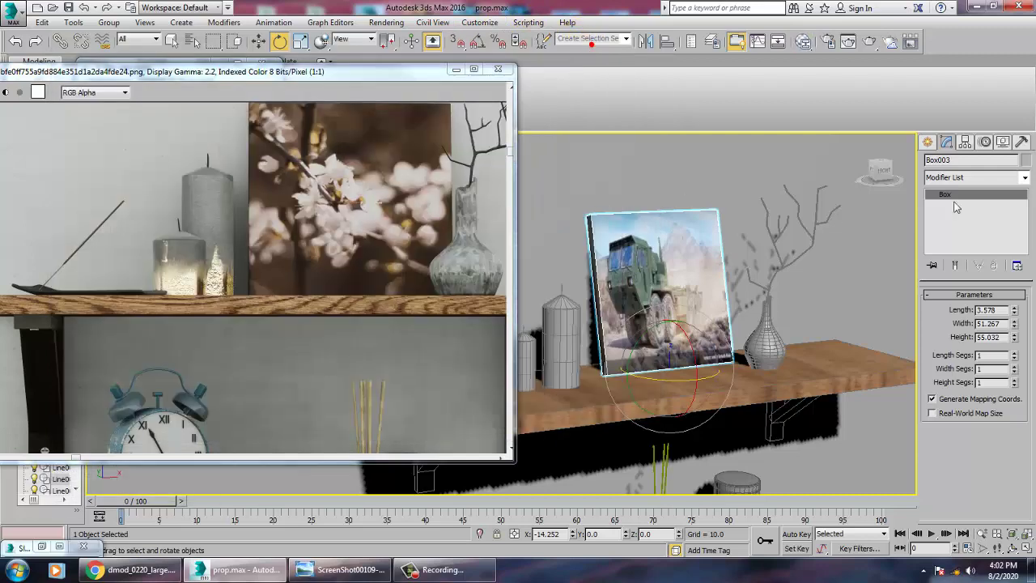
Step: Give the picture board a UVW Map modifier with Box mapping and set its mapping height to 52.831
click(1021, 180)
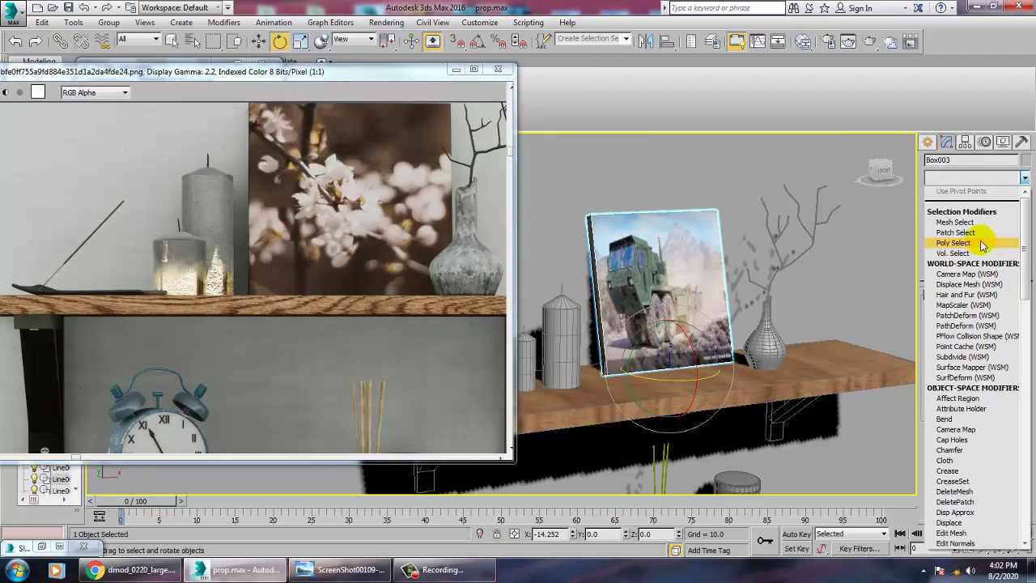
scroll(982, 245, down, 15)
click(964, 424)
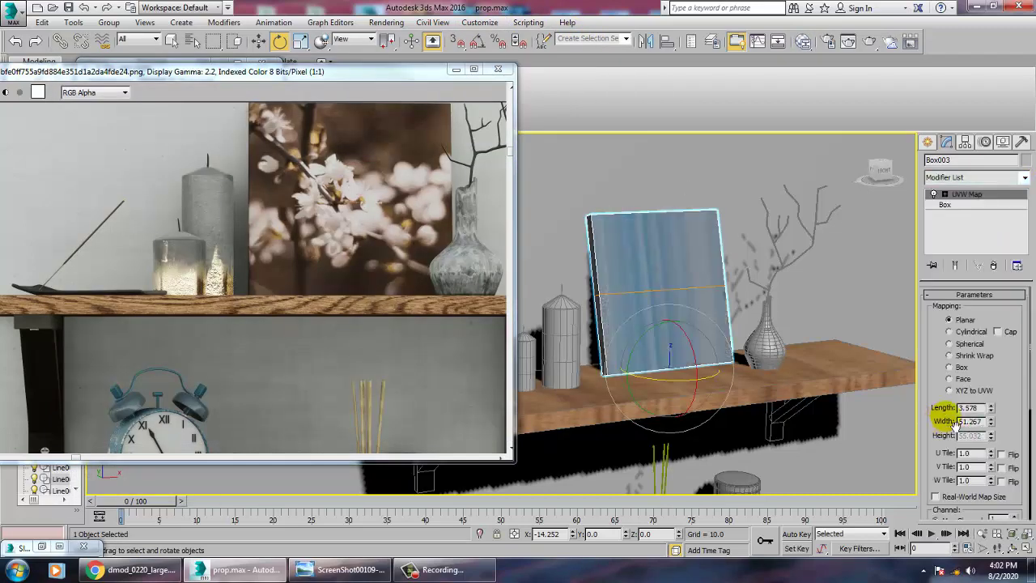
click(951, 367)
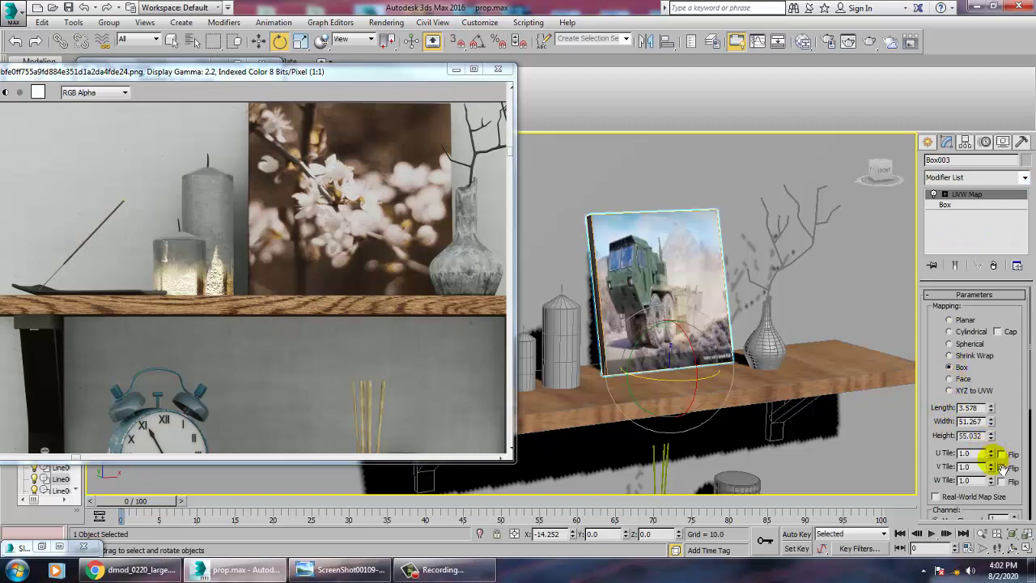
drag(992, 424, 969, 24)
key(ctrl+z)
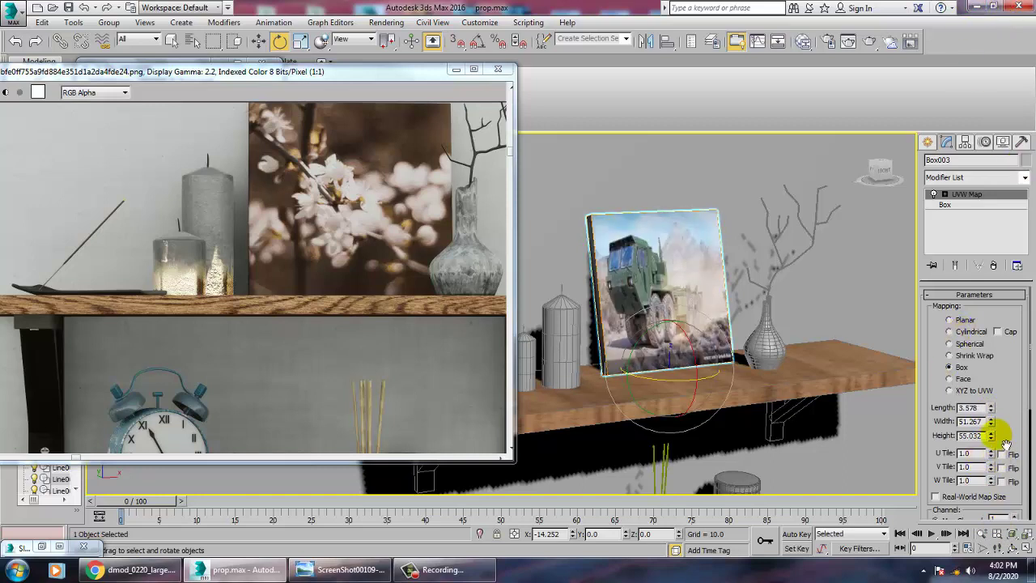
mouse_move(994, 439)
mouse_down()
mouse_move(987, 435)
mouse_move(1005, 448)
mouse_up()
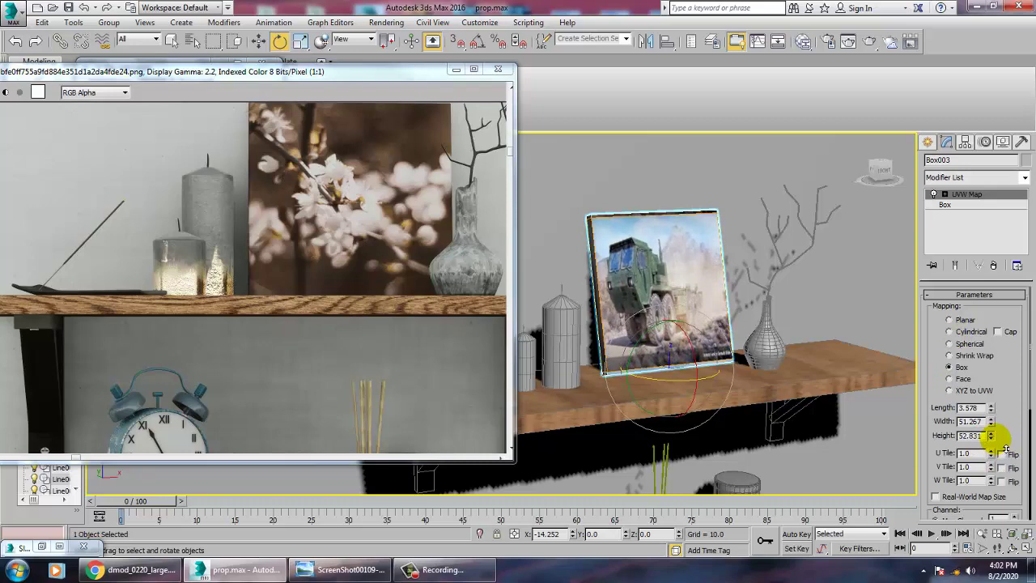
alt+middle_drag(672, 296, 724, 314)
click(586, 199)
click(724, 315)
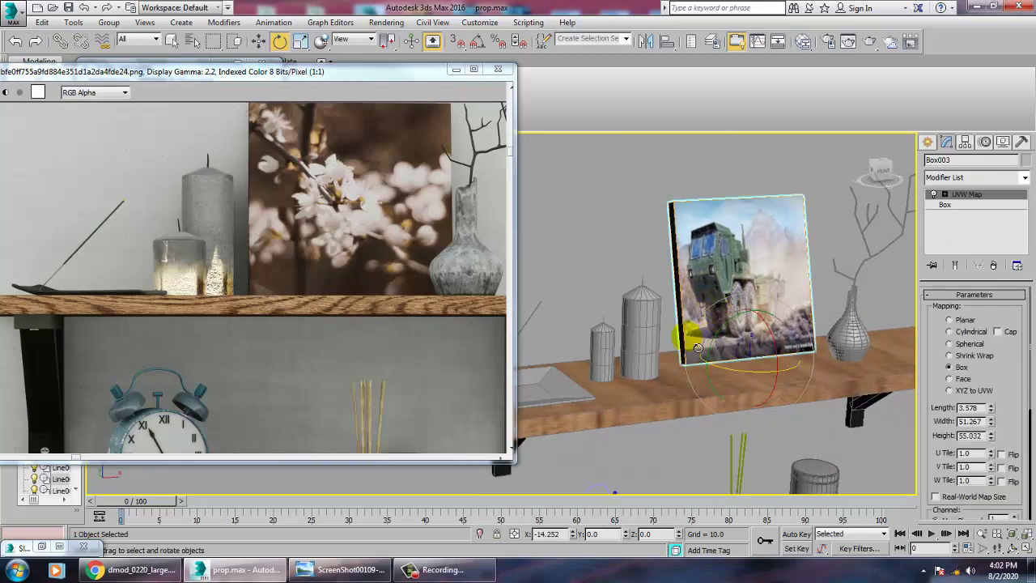
Step: Enter polygon editing on the tall candle beside the picture board and select its body polygons
click(641, 343)
alt+middle_drag(642, 343, 657, 332)
scroll(657, 333, up, 3)
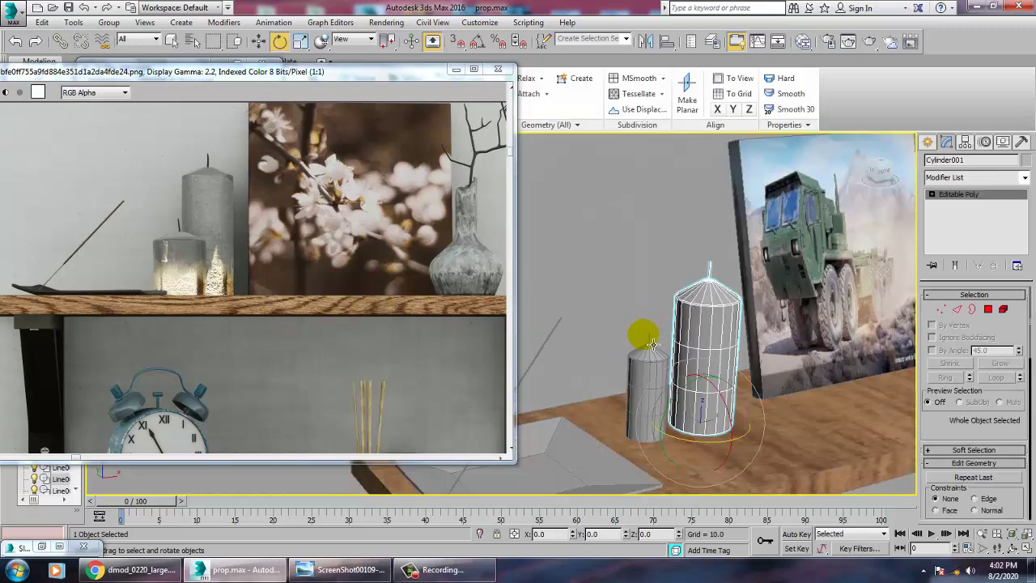
click(987, 309)
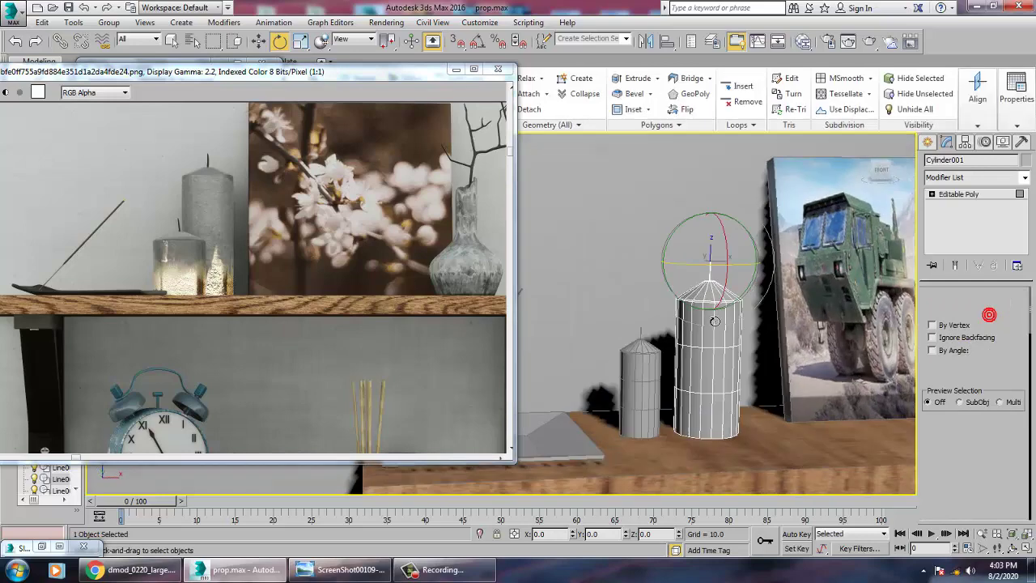
key(w)
drag(791, 419, 815, 481)
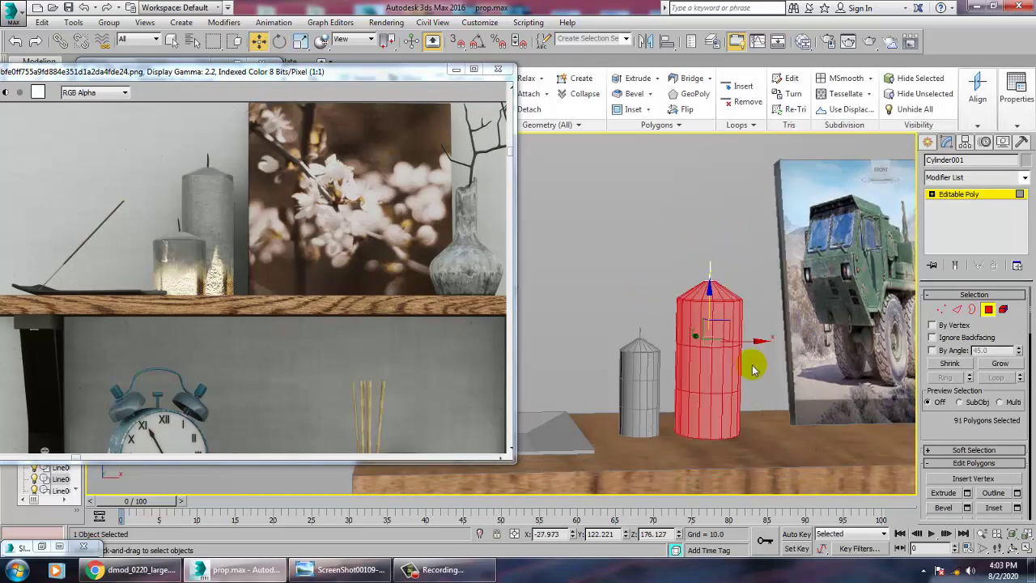
Step: Reselect the tall candle's polygons and remove the wick from the selection
alt+middle_drag(732, 319, 727, 329)
scroll(726, 325, up, 5)
scroll(711, 233, down, 5)
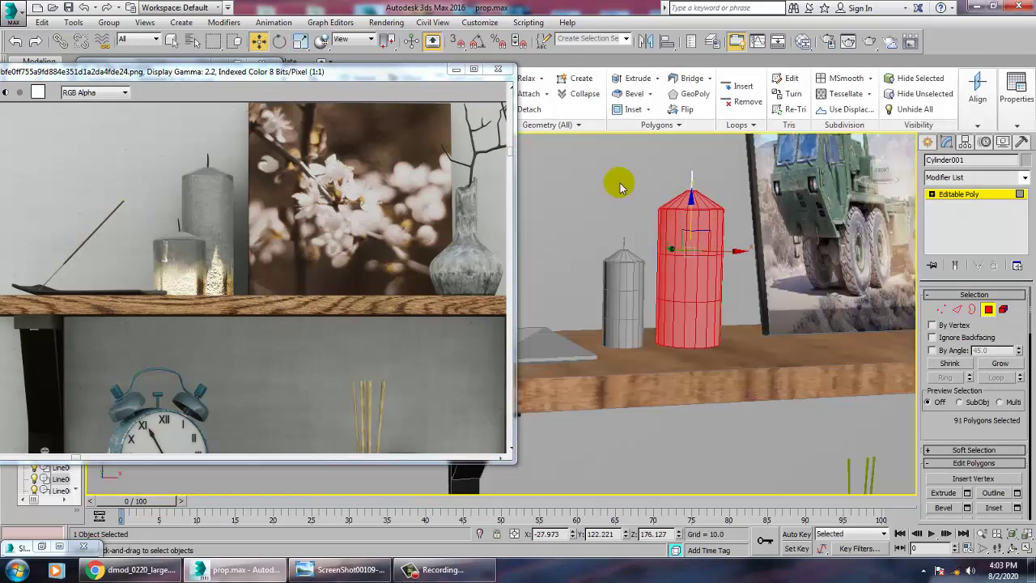
drag(775, 352, 778, 357)
scroll(740, 263, up, 4)
middle_drag(738, 261, 744, 300)
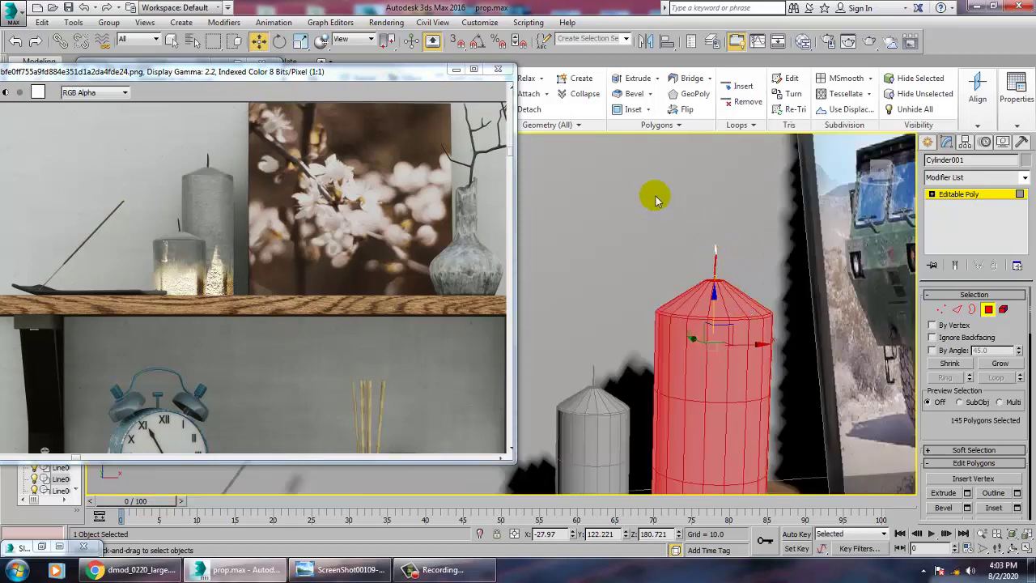
alt+drag(757, 280, 757, 280)
alt+middle_drag(754, 279, 711, 226)
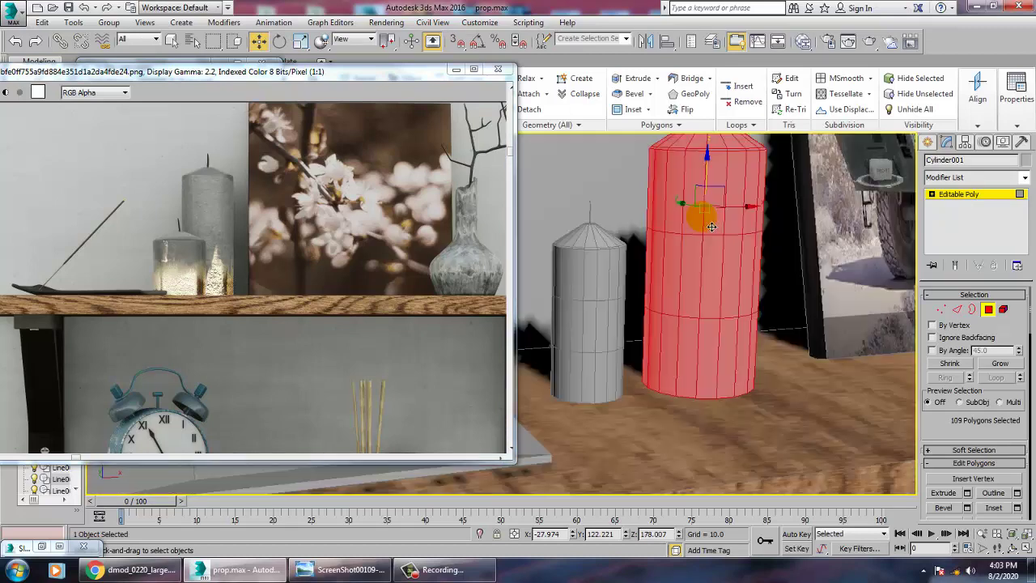
Step: Create a VRayMtl with grey diffuse (value 139) and roughness 0.7, and assign it to the tall candle's selected body polygons
key(m)
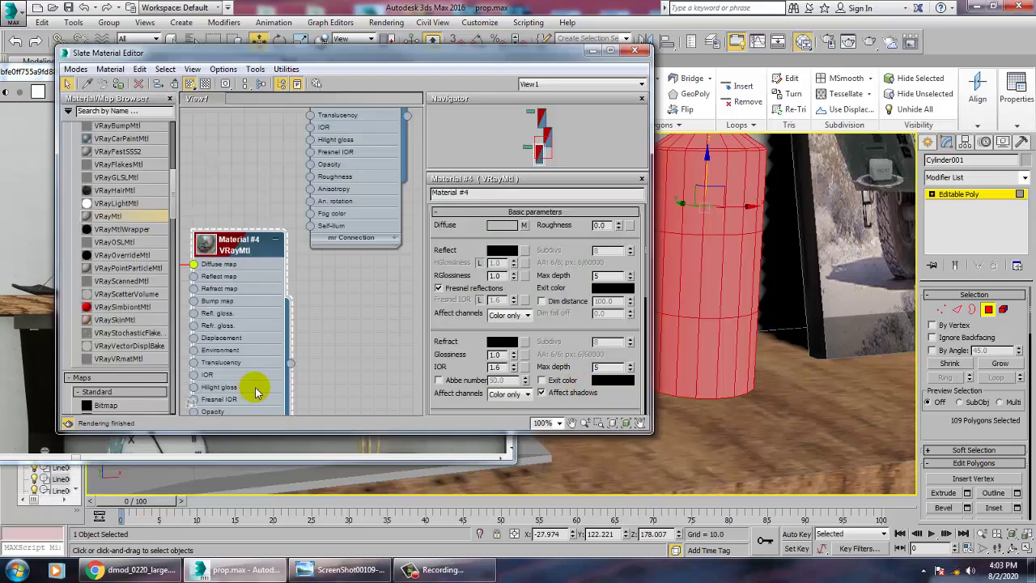
drag(361, 289, 360, 284)
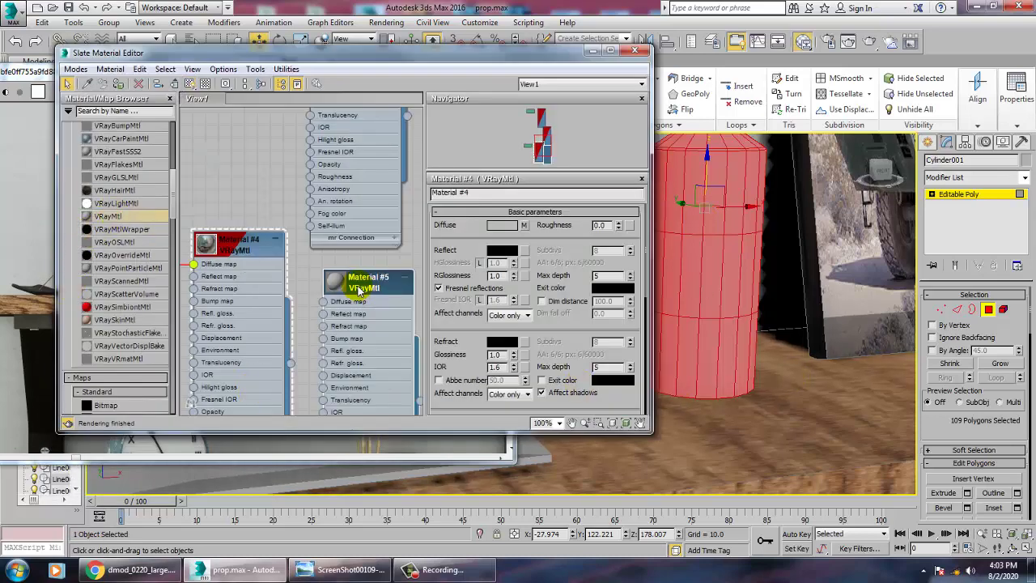
click(510, 226)
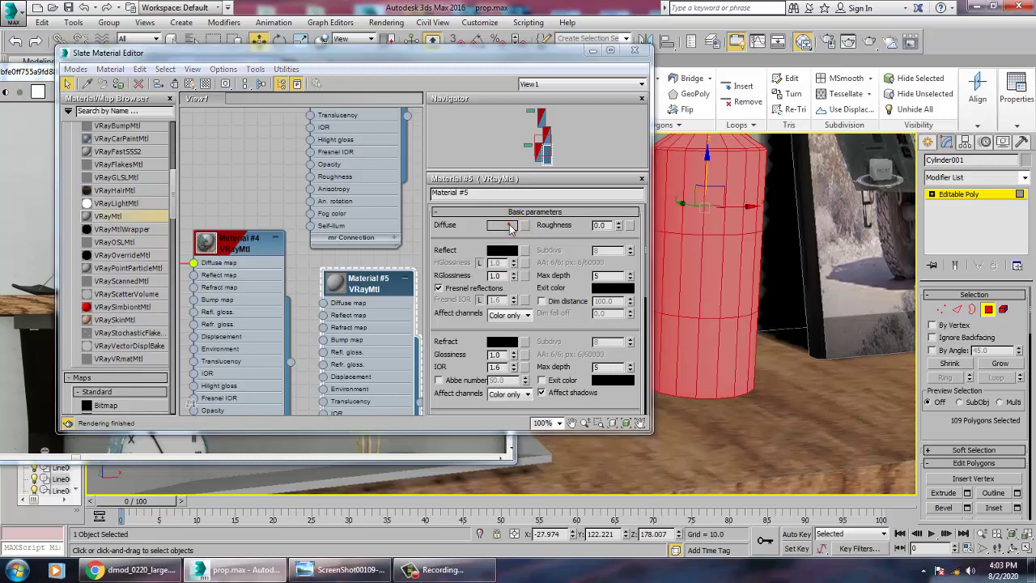
drag(383, 137, 383, 139)
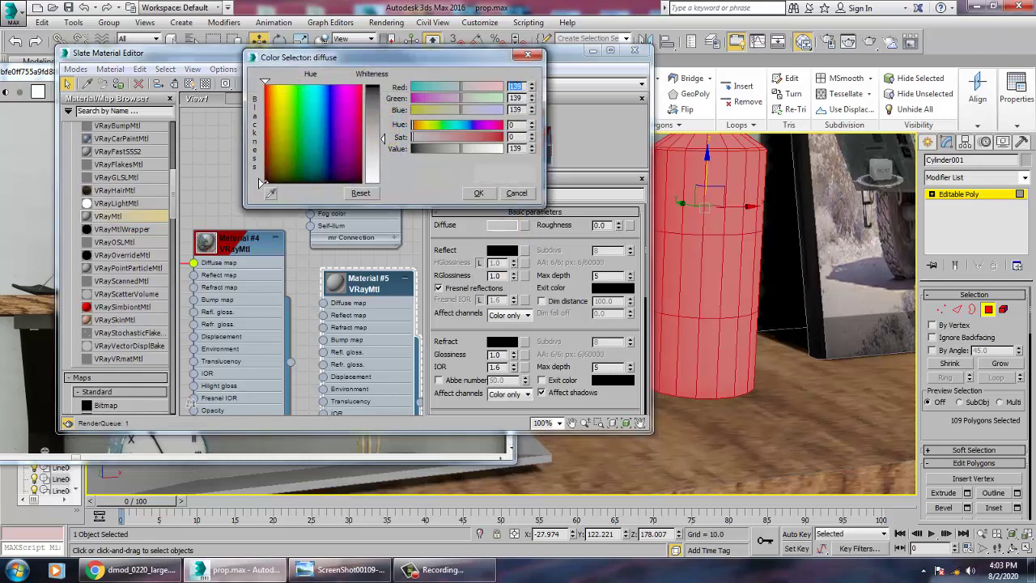
click(478, 192)
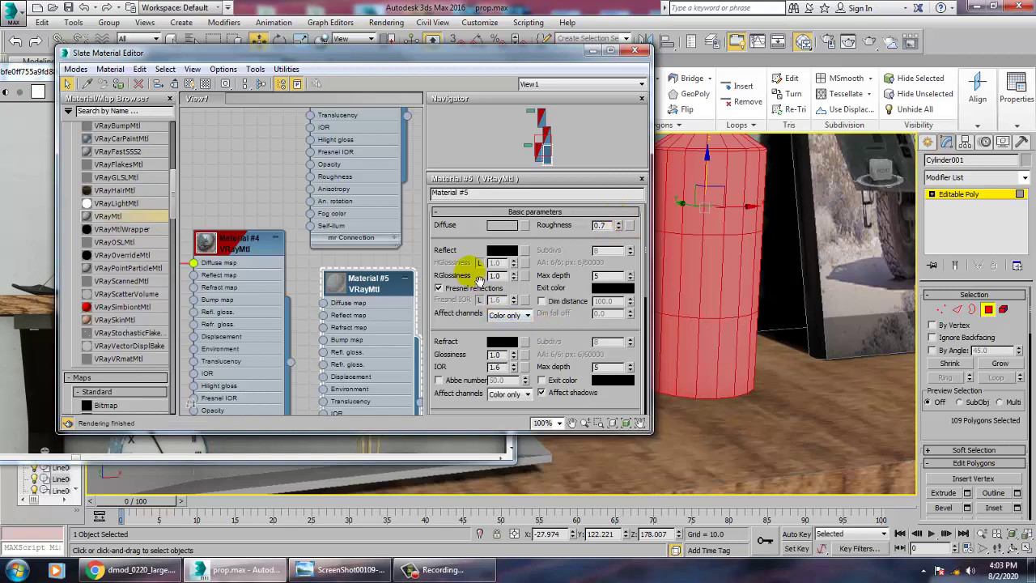
click(119, 85)
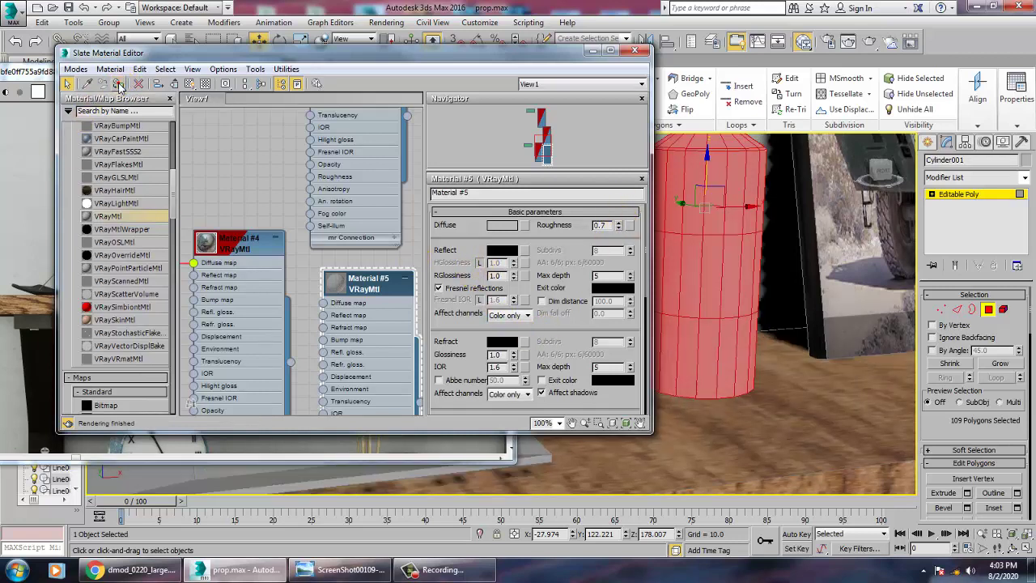
click(608, 53)
Step: Select the tall candle's wick polygons and create a VRayMtl with a black diffuse colour for them
middle_drag(703, 227, 761, 441)
click(760, 441)
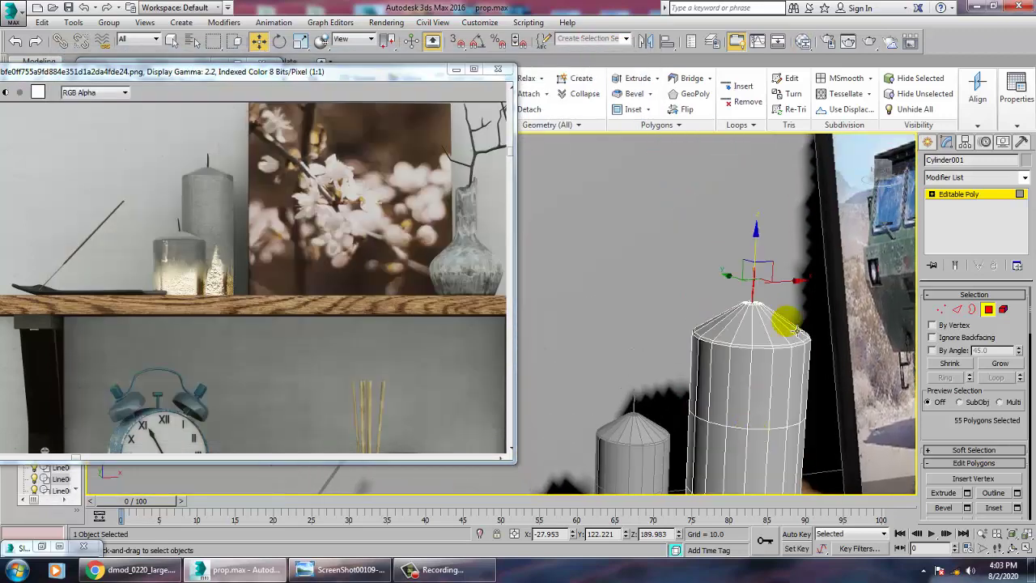
key(m)
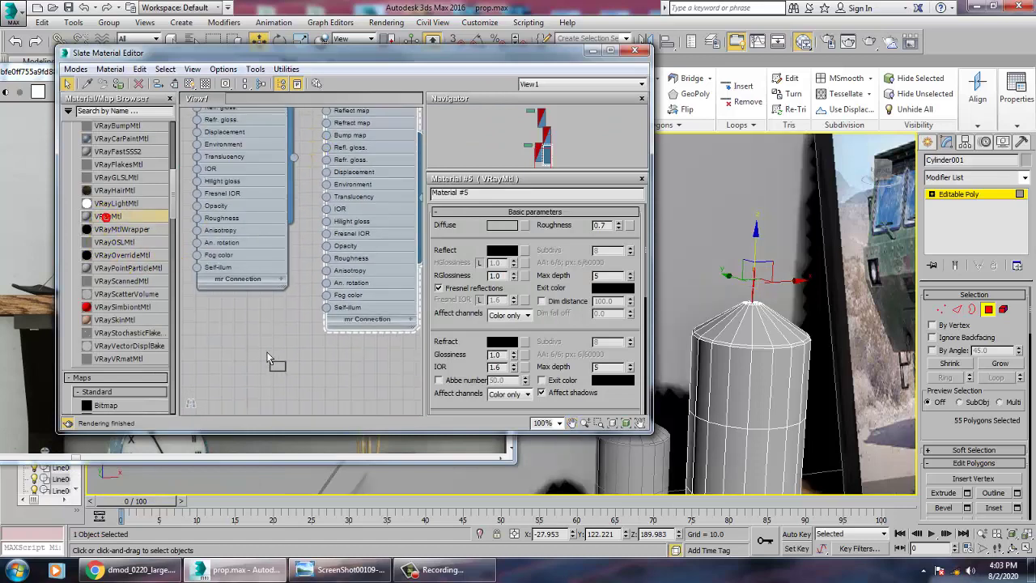
drag(270, 358, 270, 358)
click(500, 226)
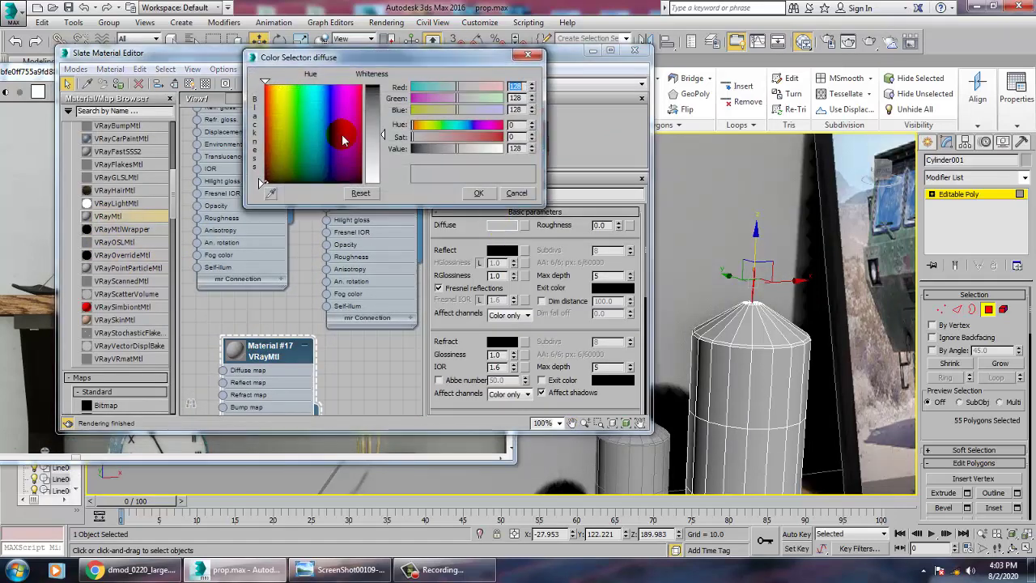
click(260, 185)
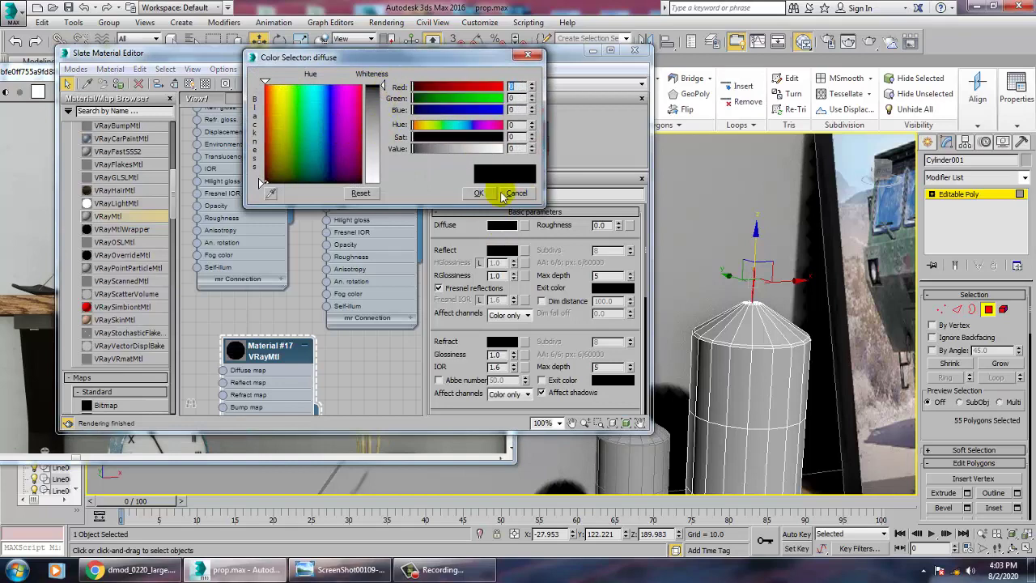
click(478, 193)
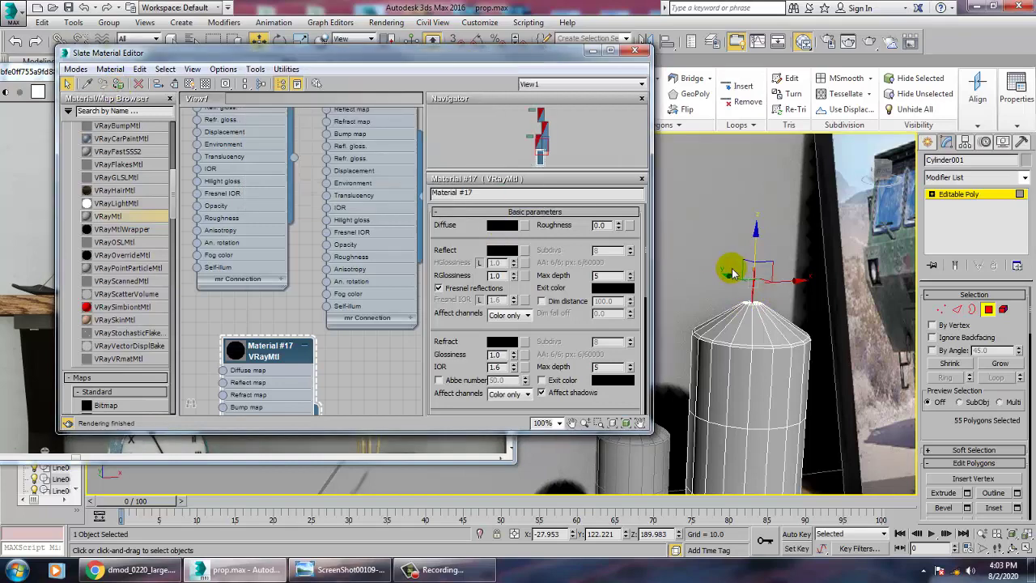
Step: Leave polygon editing, delete the old small candle and select the whole tall candle
middle_drag(733, 274, 754, 260)
click(952, 196)
click(668, 431)
middle_drag(737, 342, 780, 198)
key(Delete)
click(788, 285)
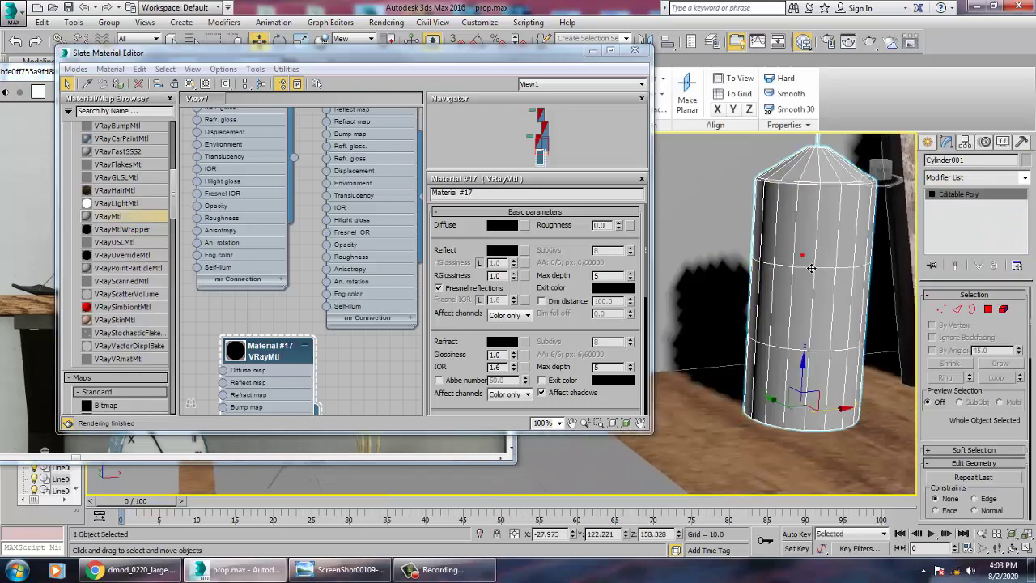
Step: Clone the tall candle as a single copy on its tray side and scale the copy uniformly to about 78%
middle_drag(801, 271, 791, 318)
scroll(784, 335, down, 5)
shift+drag(805, 356, 764, 356)
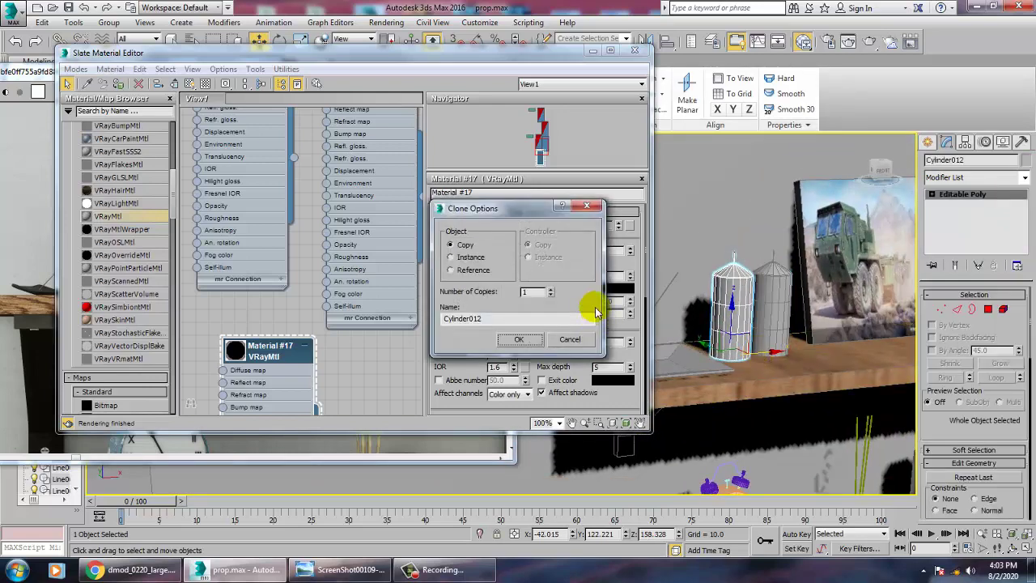
click(518, 340)
key(r)
key(w)
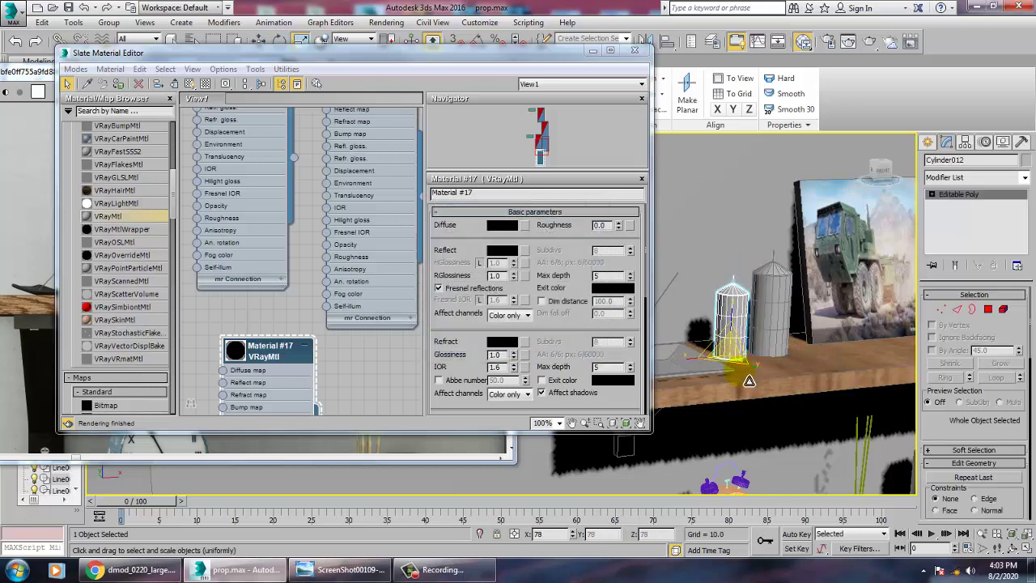
Step: Select the incense stick and enter polygon editing on it
scroll(744, 369, up, 4)
middle_drag(736, 353, 931, 378)
drag(407, 68, 216, 137)
click(802, 302)
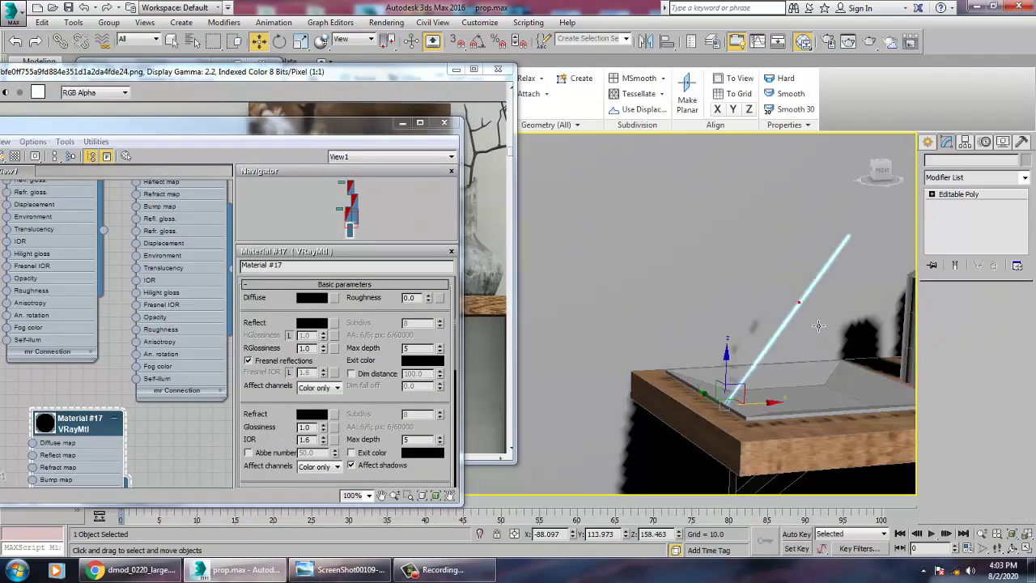
middle_drag(846, 340, 743, 297)
scroll(742, 297, up, 3)
click(991, 313)
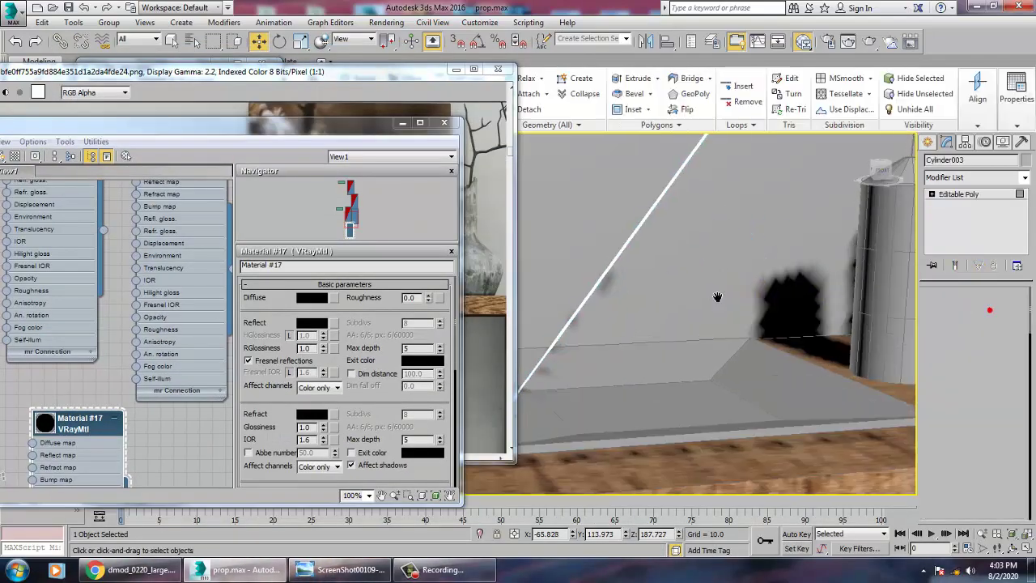
Step: Select the polygons of the incense stick's thicker upper section, down to where the thin lower part begins
scroll(725, 297, down, 3)
drag(807, 348, 654, 158)
scroll(705, 338, up, 4)
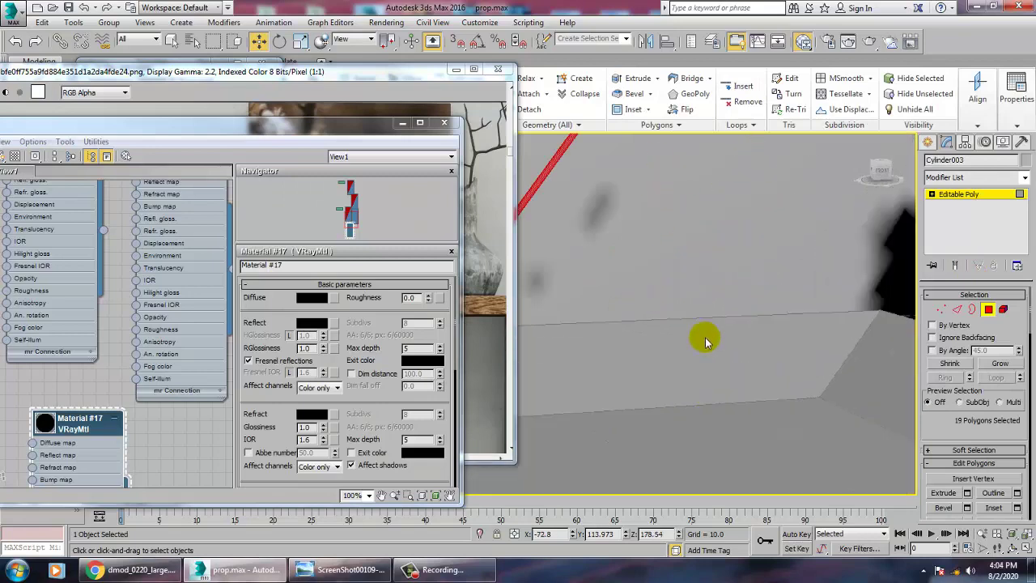
alt+middle_drag(699, 346, 707, 326)
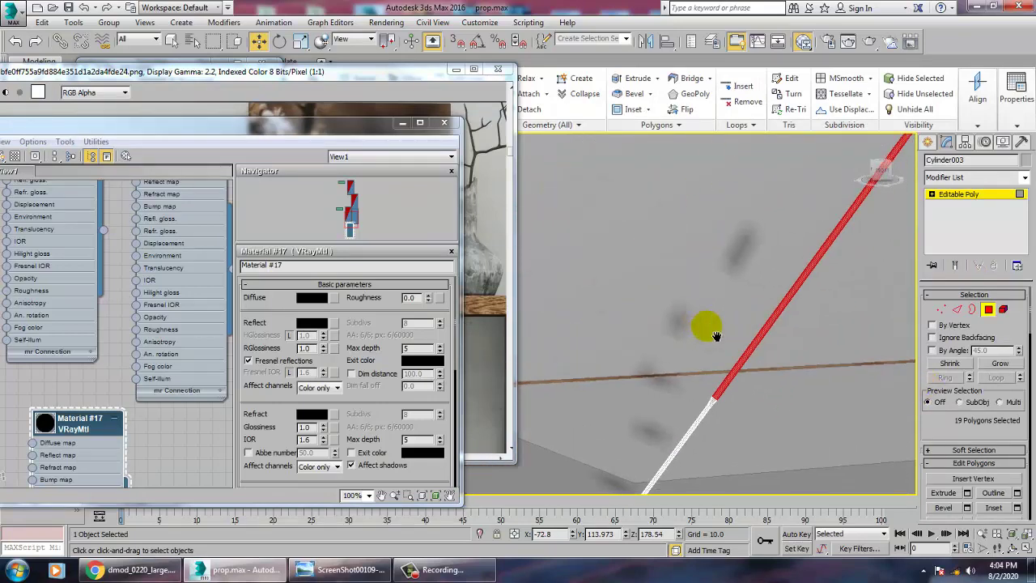
middle_drag(735, 420, 730, 425)
scroll(730, 426, up, 3)
scroll(706, 400, down, 4)
middle_drag(671, 356, 757, 307)
scroll(629, 379, up, 2)
middle_drag(629, 379, 694, 358)
scroll(692, 361, up, 3)
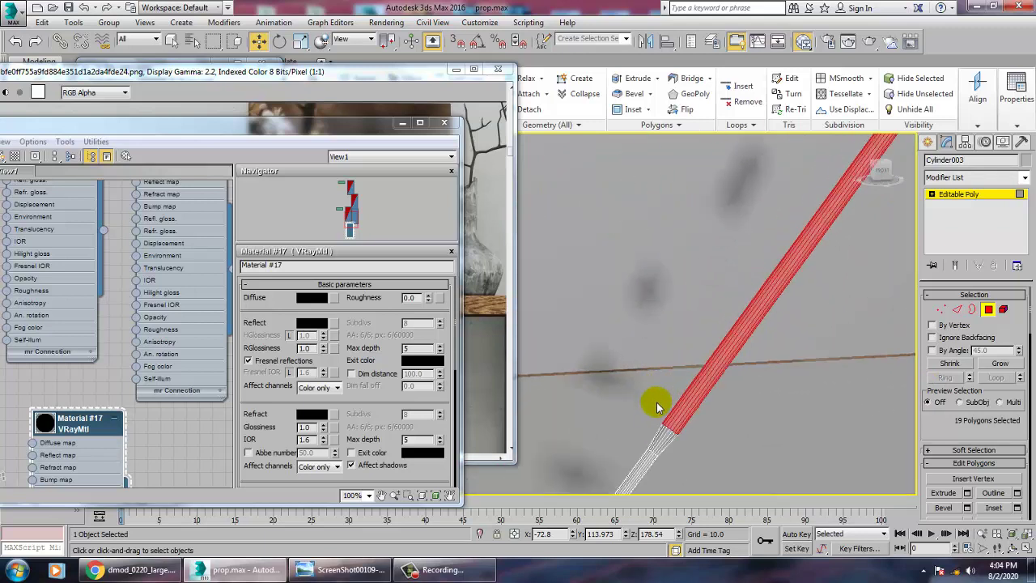
middle_drag(656, 407, 676, 375)
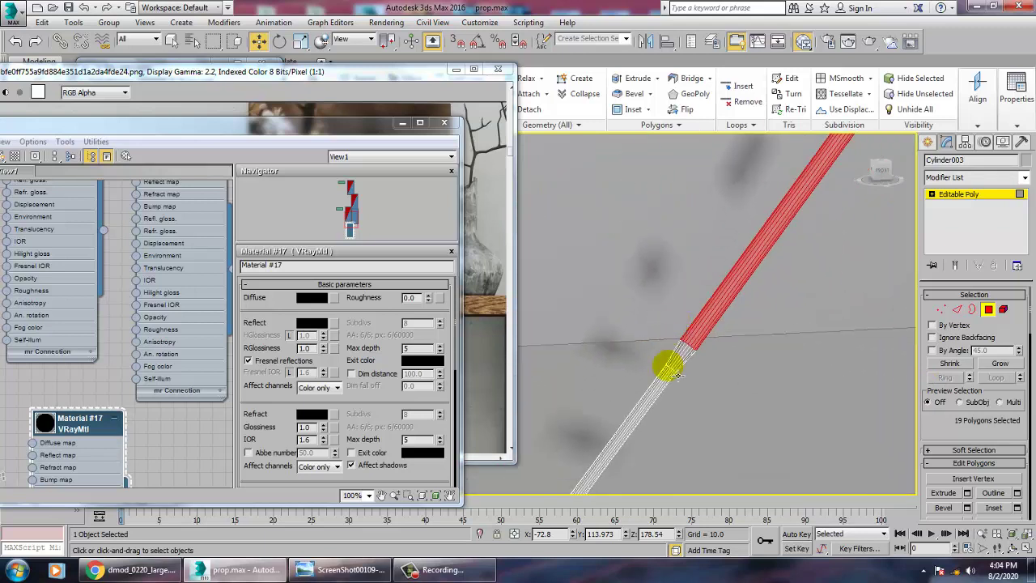
Step: Assign the black Material #17 to the incense stick's upper section, including the tapered transition
click(97, 426)
drag(56, 129, 317, 141)
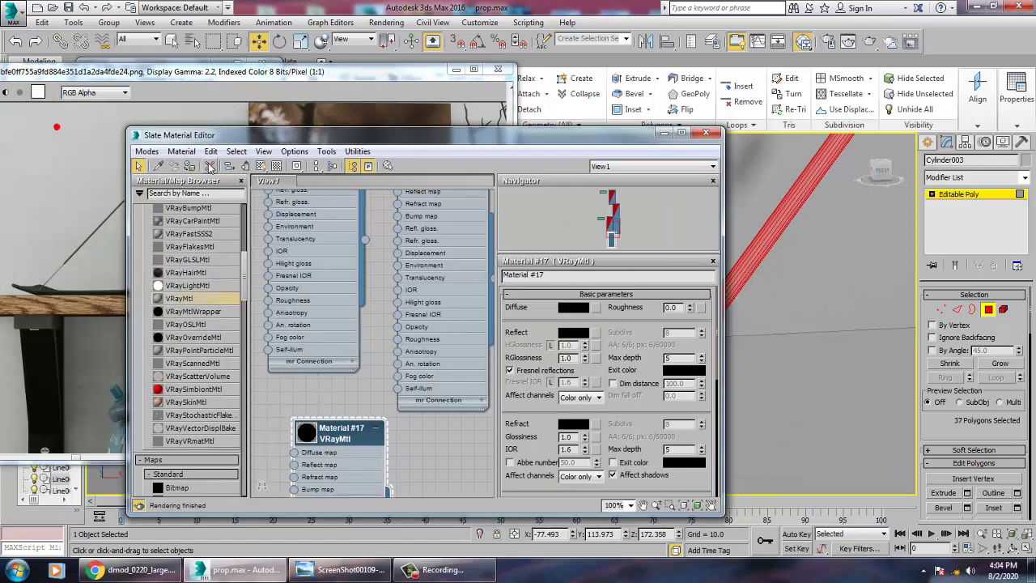
click(189, 167)
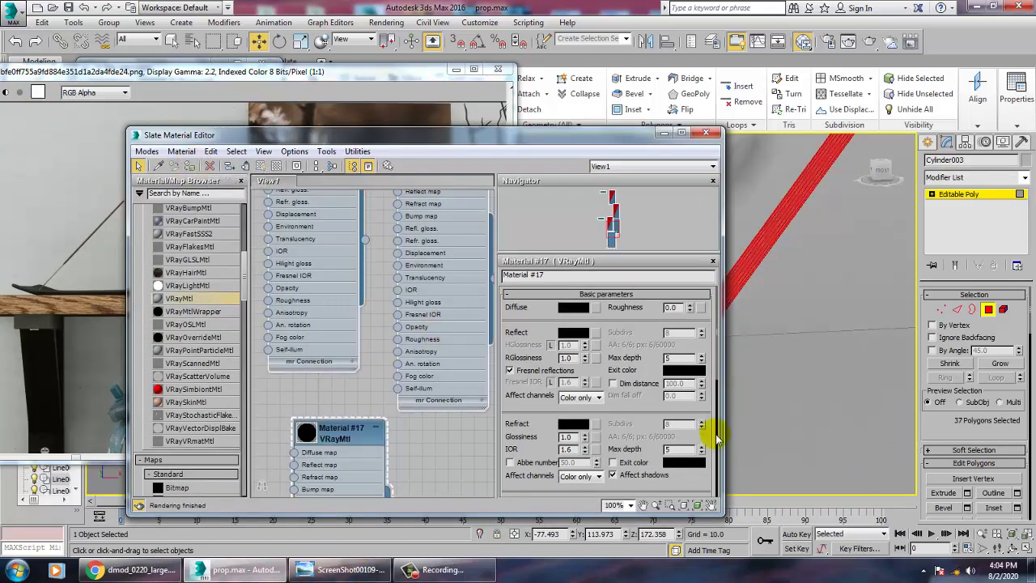
drag(623, 135, 441, 165)
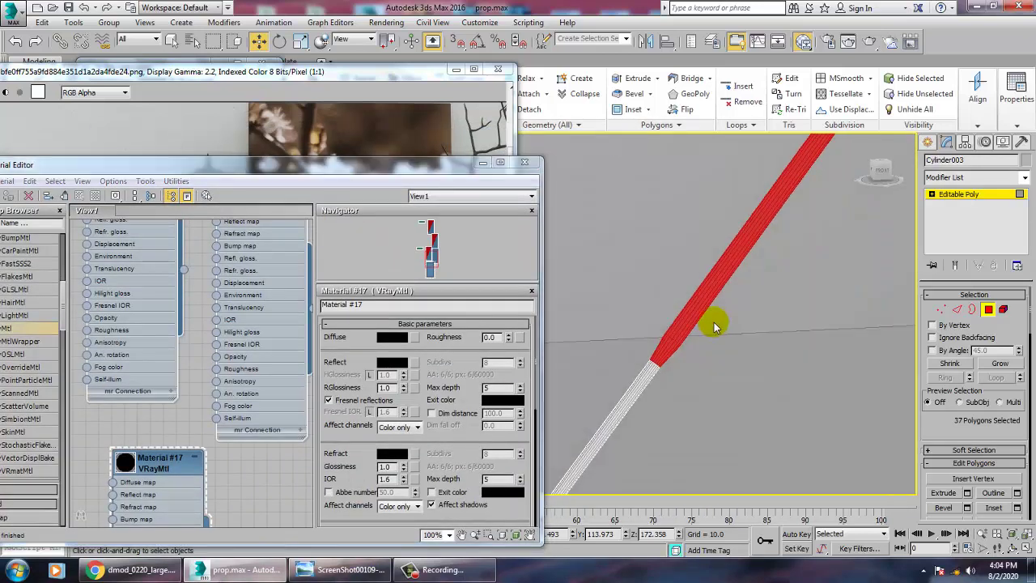
Step: Invert the polygon selection to the incense stick's thin lower section
key(ctrl+i)
key(ctrl+o)
click(579, 312)
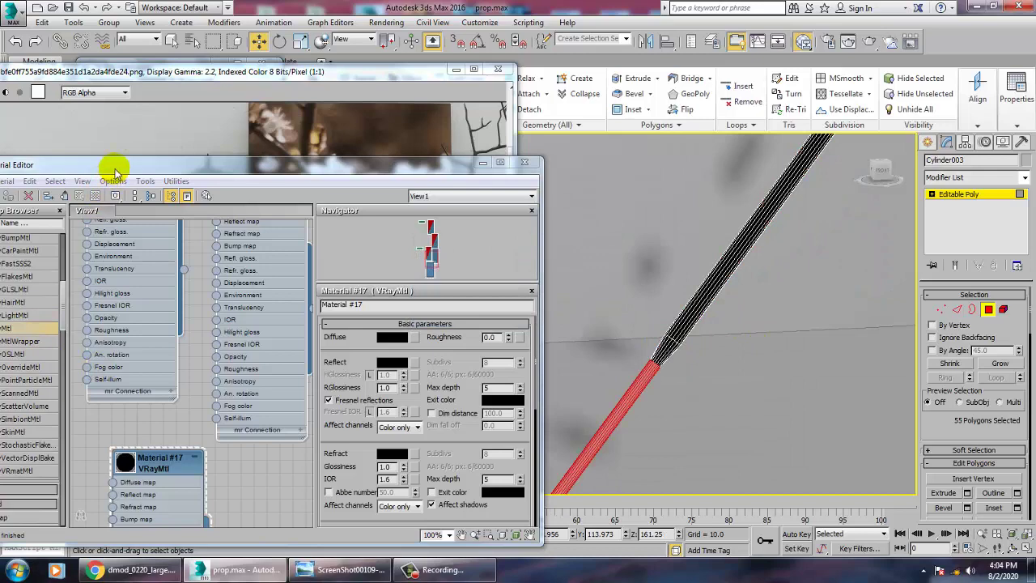
Step: Create another VRayMtl for the incense stick's lower section and give it a pale pinkish-brown diffuse colour
drag(114, 167, 323, 81)
drag(456, 381, 459, 383)
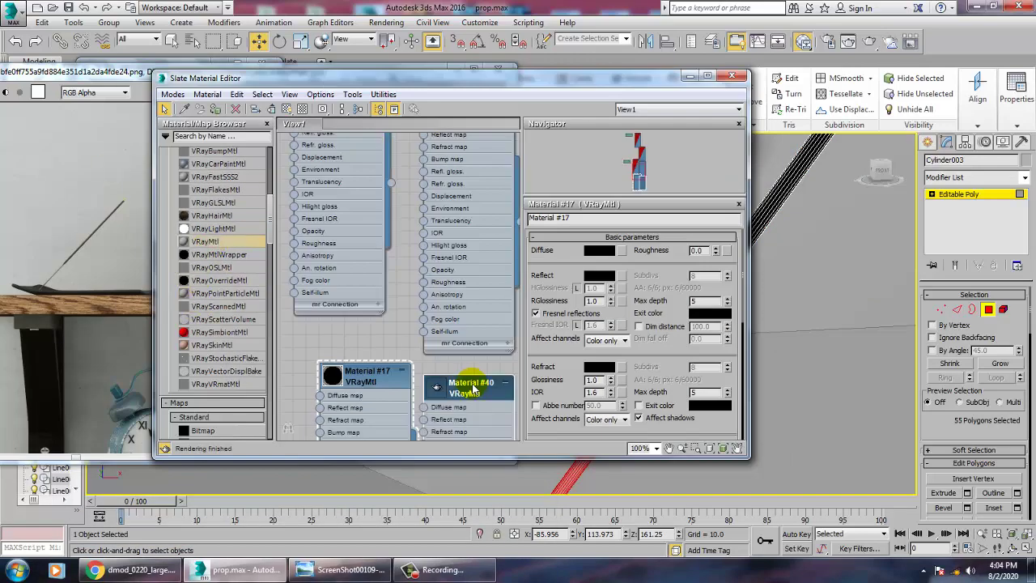
click(598, 248)
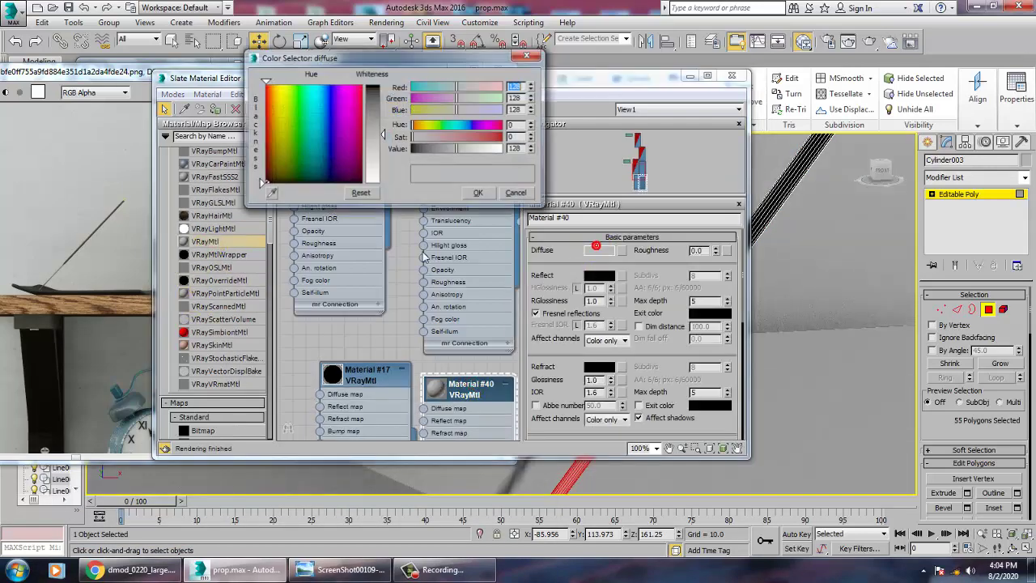
drag(289, 139, 262, 142)
click(348, 132)
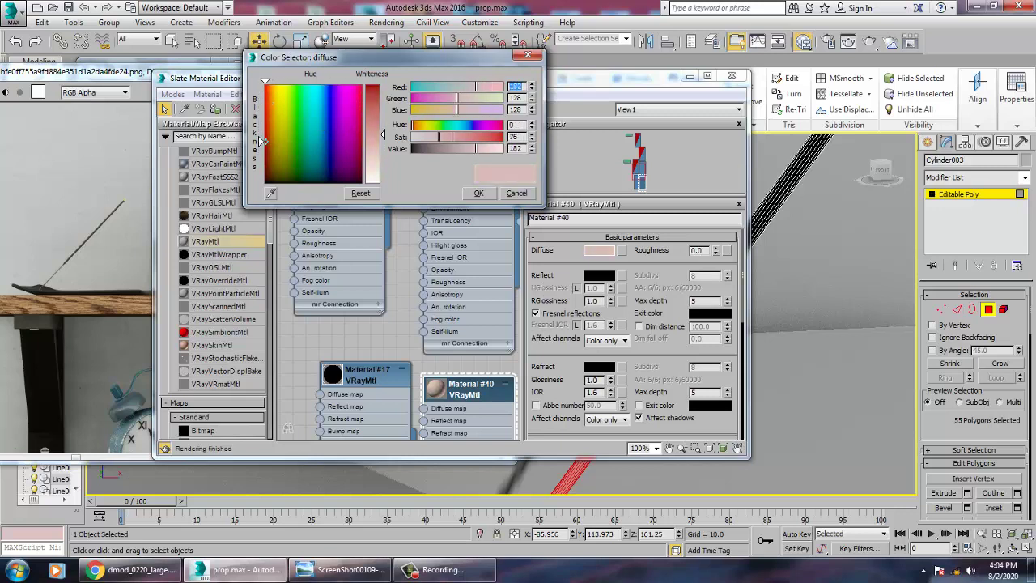
drag(372, 136, 382, 124)
click(479, 197)
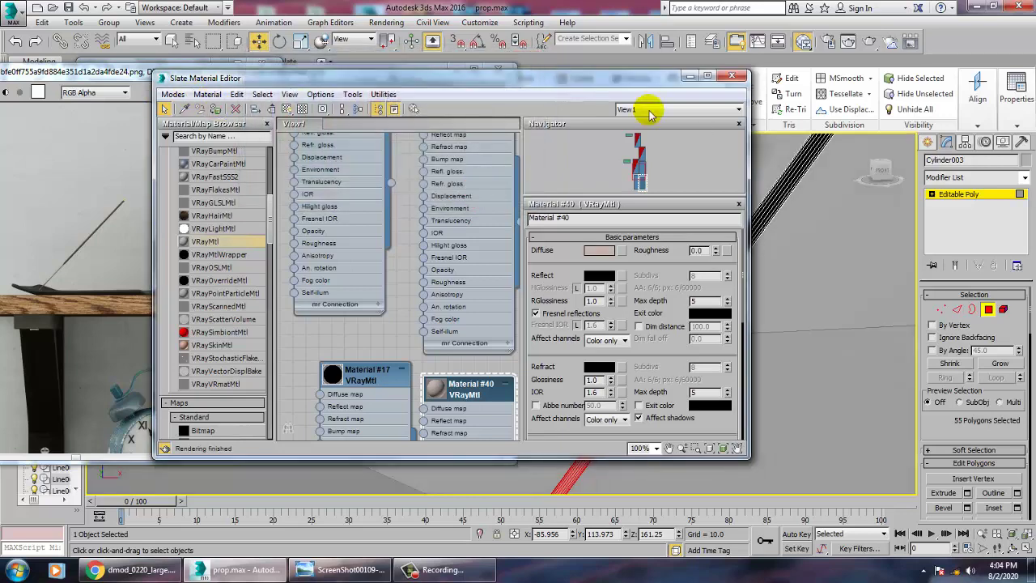
click(689, 76)
Step: Leave polygon editing, select the incense tray and assign the grey Material #5 to it
middle_click(711, 272)
scroll(710, 273, down, 5)
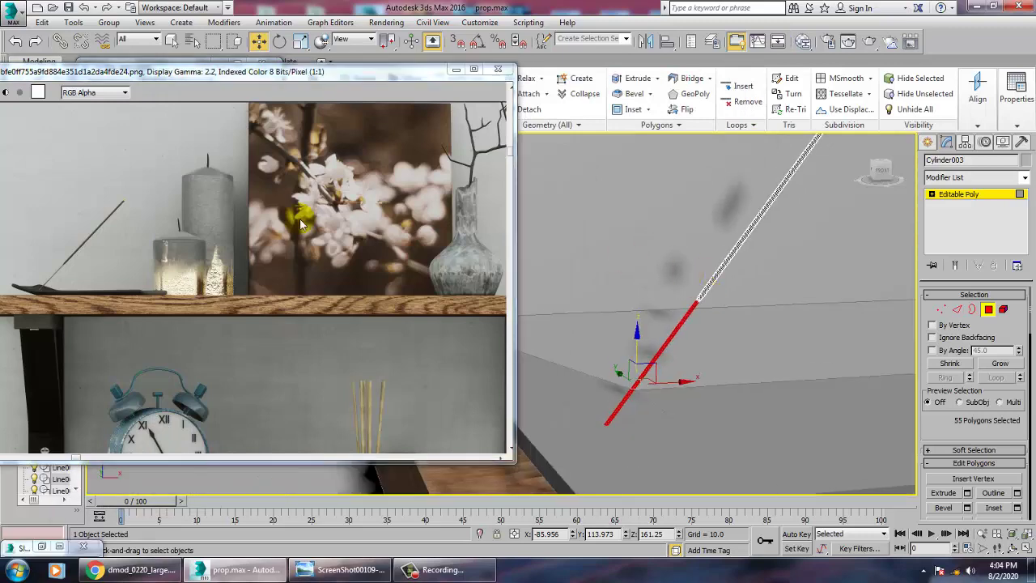
middle_drag(767, 283, 797, 265)
scroll(759, 271, down, 5)
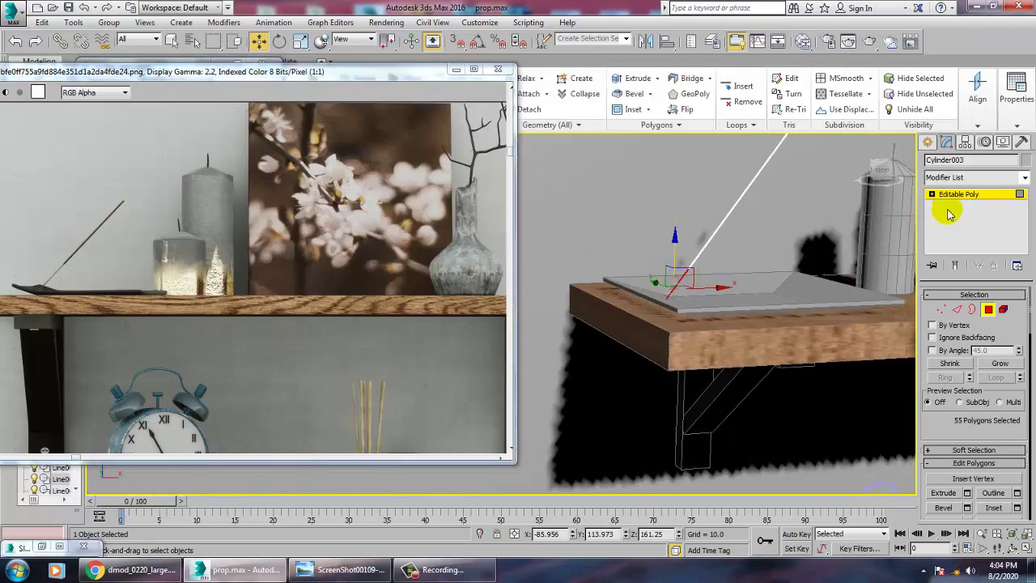
click(968, 201)
click(729, 292)
alt+middle_drag(728, 291, 737, 279)
key(m)
middle_drag(446, 245, 459, 297)
click(459, 273)
click(215, 110)
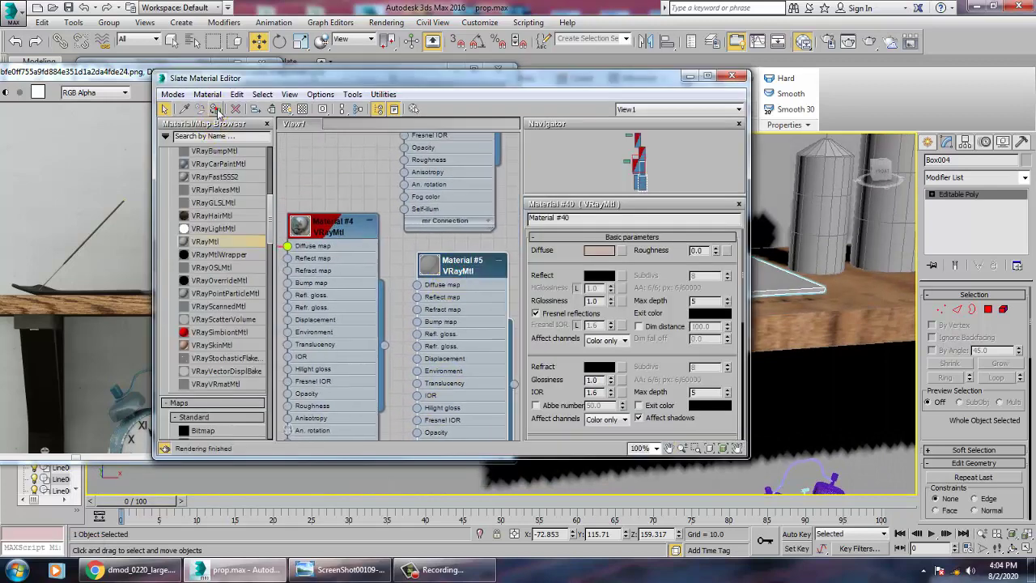
click(686, 76)
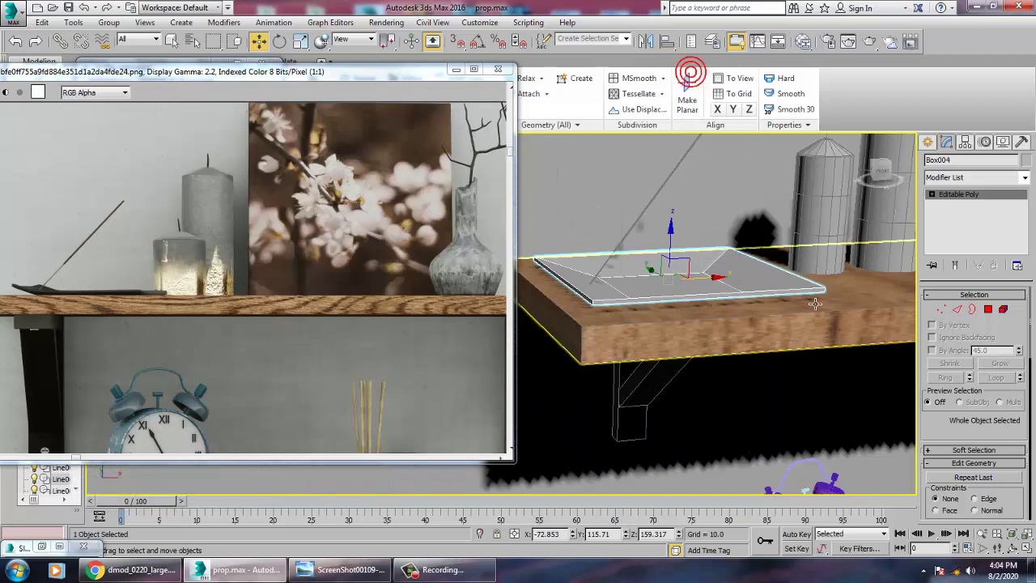
Step: Select the vase on the upper shelf and frame it beside its counterpart in the reference photo
scroll(719, 302, down, 6)
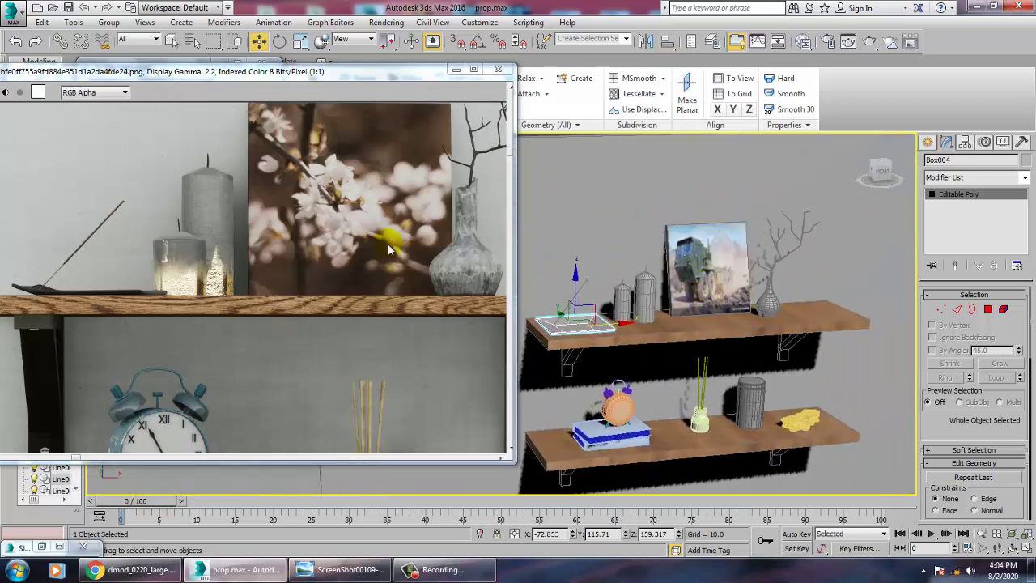
middle_drag(387, 244, 287, 275)
click(781, 314)
key(z)
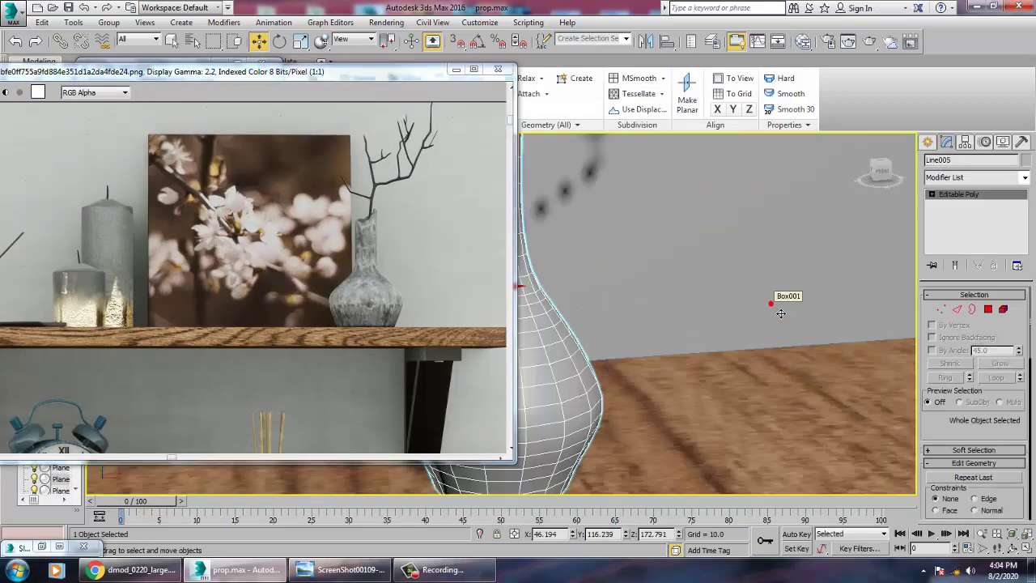
middle_drag(720, 309, 738, 309)
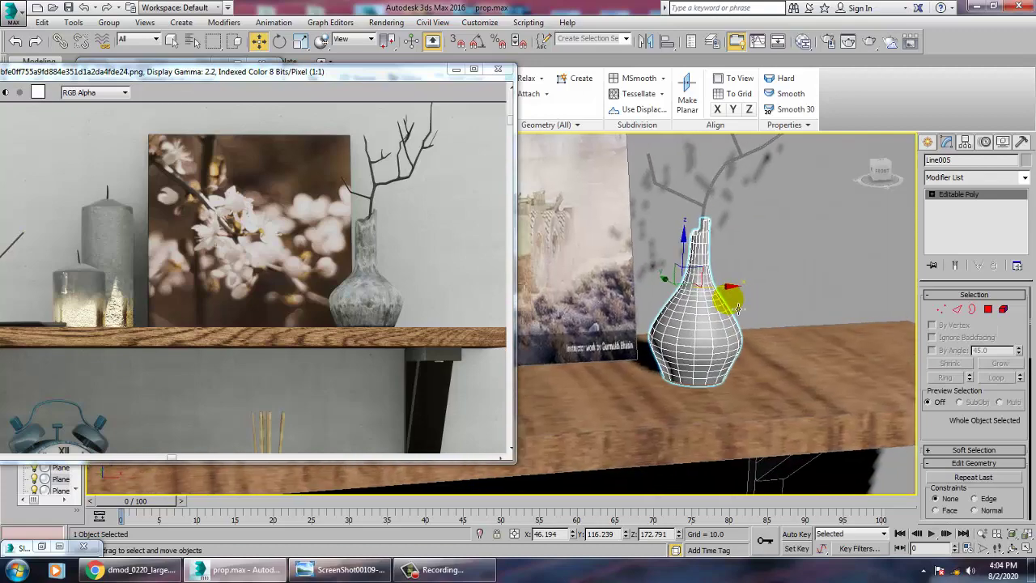
Step: Create a new VRayMtl for the selected vase and add a Bitmap as its diffuse map
key(m)
middle_drag(444, 335, 414, 110)
middle_drag(416, 270, 428, 123)
middle_drag(419, 309, 406, 79)
middle_drag(377, 296, 376, 236)
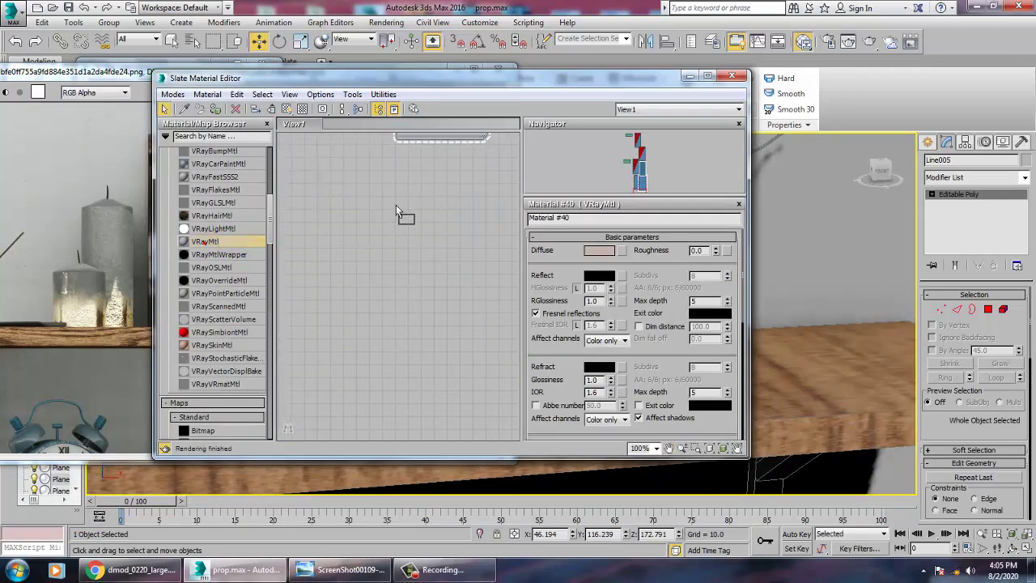
drag(396, 212, 393, 204)
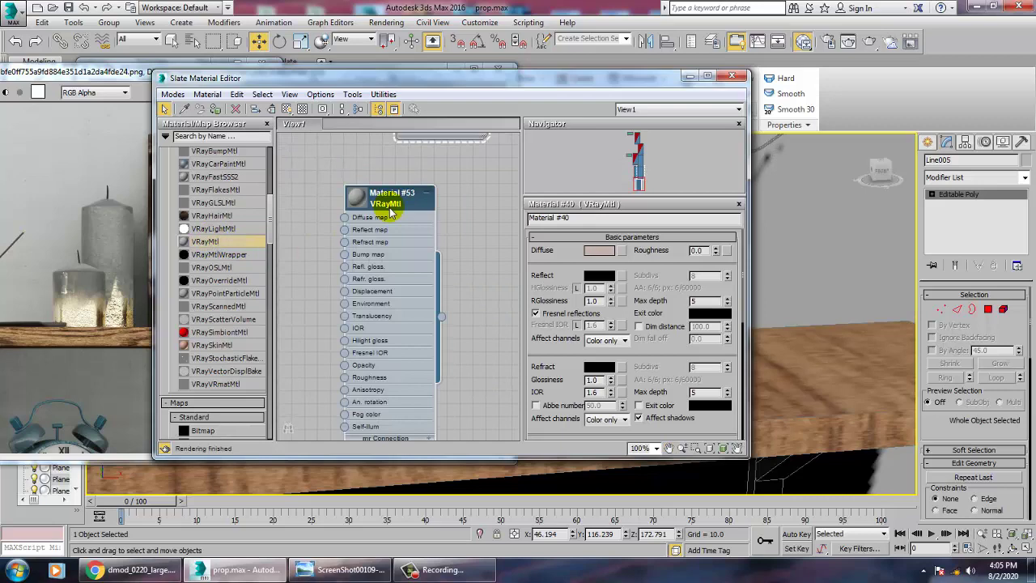
click(622, 253)
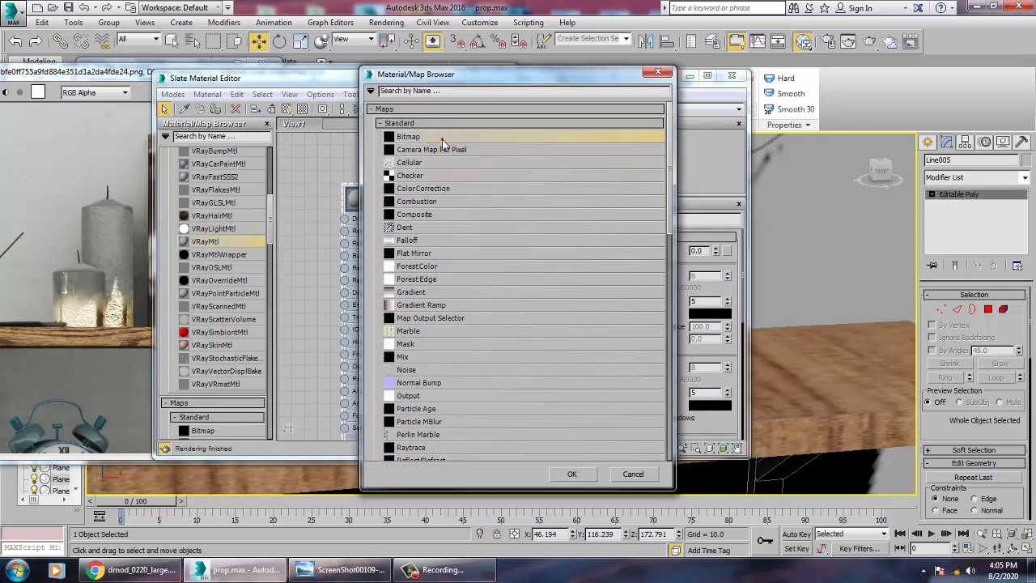
double_click(442, 137)
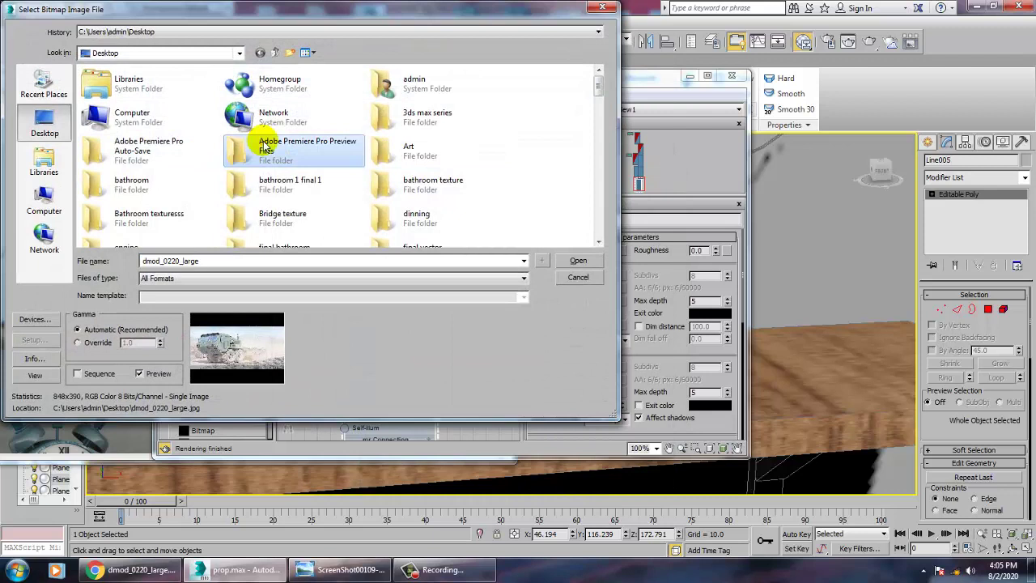
Step: Load white-ceramic-texture-2 from the bathroom texture folder as the diffuse bitmap and assign the material to the vase
key(b)
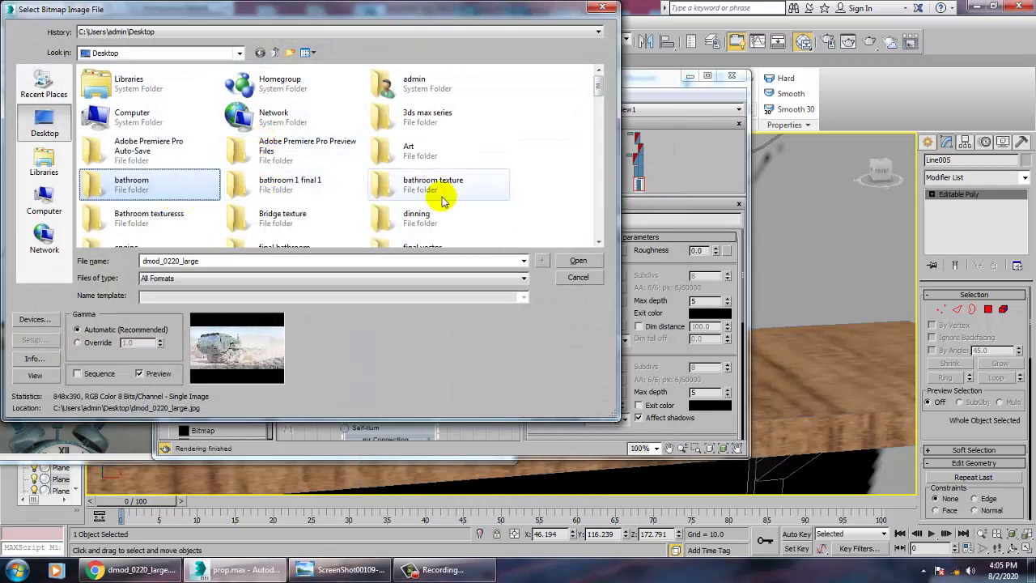
double_click(439, 189)
click(115, 196)
click(181, 191)
click(247, 203)
click(301, 211)
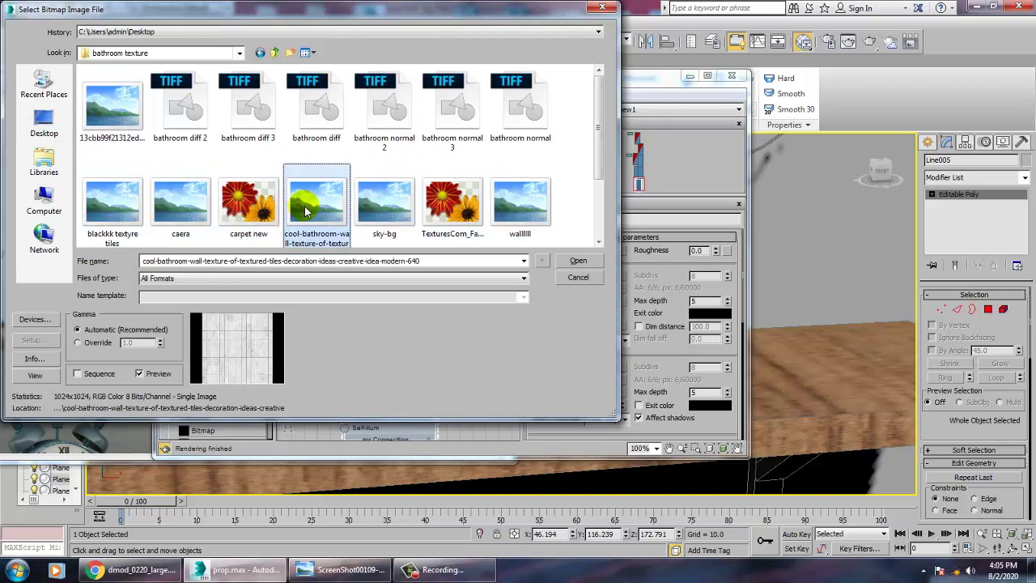
click(383, 204)
click(434, 206)
click(526, 212)
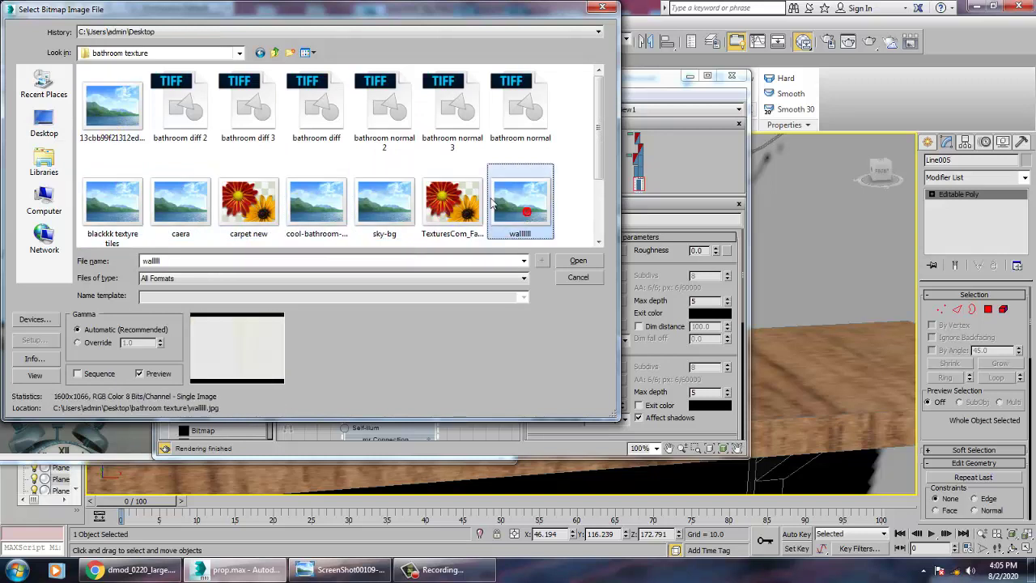
scroll(502, 203, down, 1)
click(112, 203)
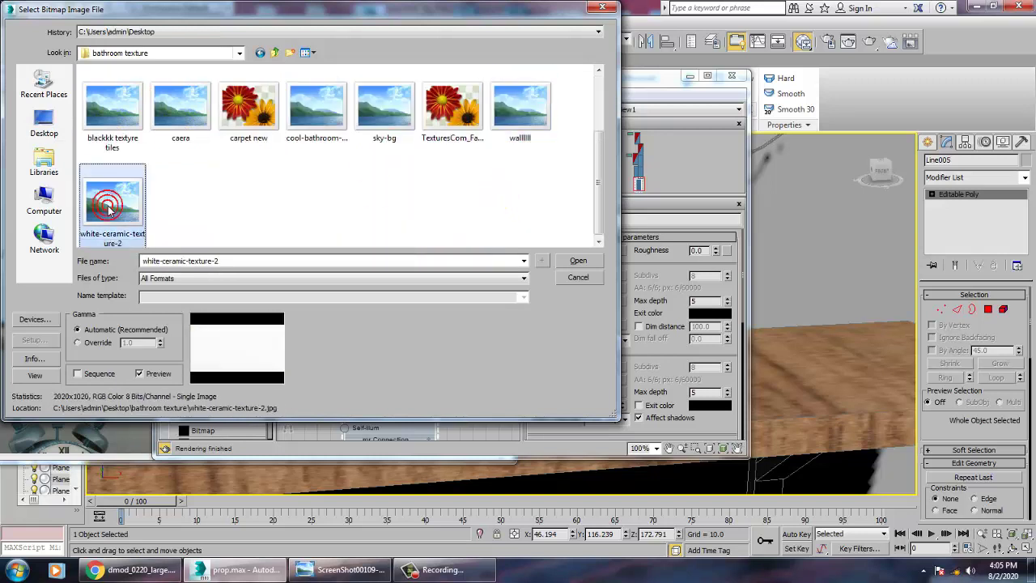
click(577, 260)
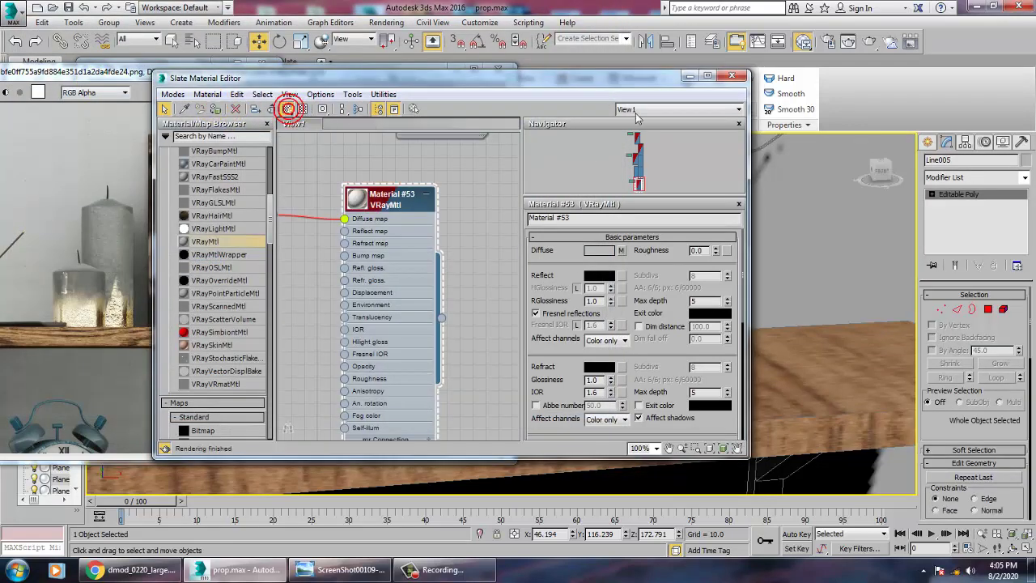
click(688, 77)
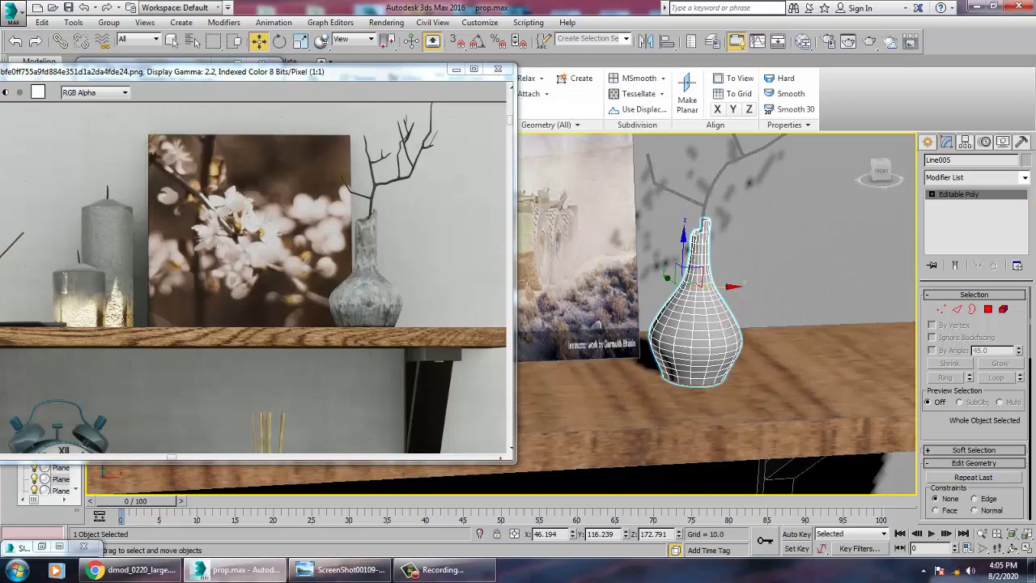
Step: Add a UVW Map modifier to the vase with cylindrical mapping, align it to the X axis and fit it to the object
click(1024, 178)
scroll(1005, 247, down, 15)
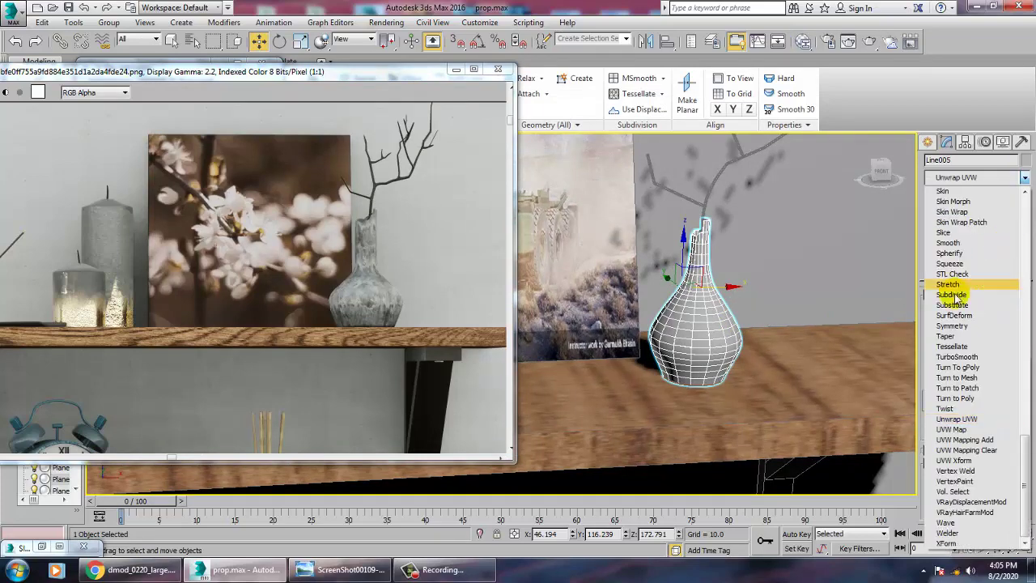
click(959, 429)
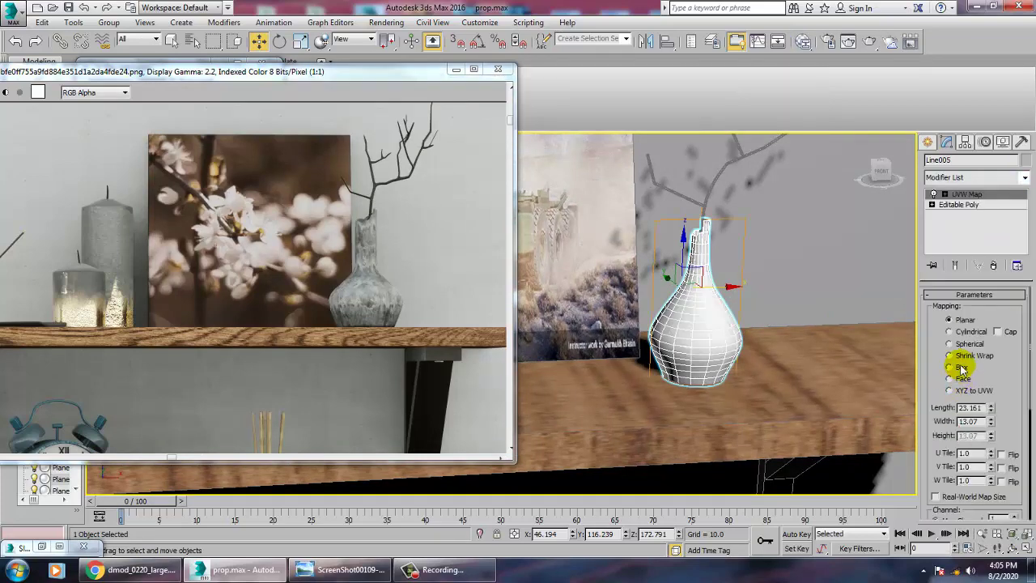
click(961, 332)
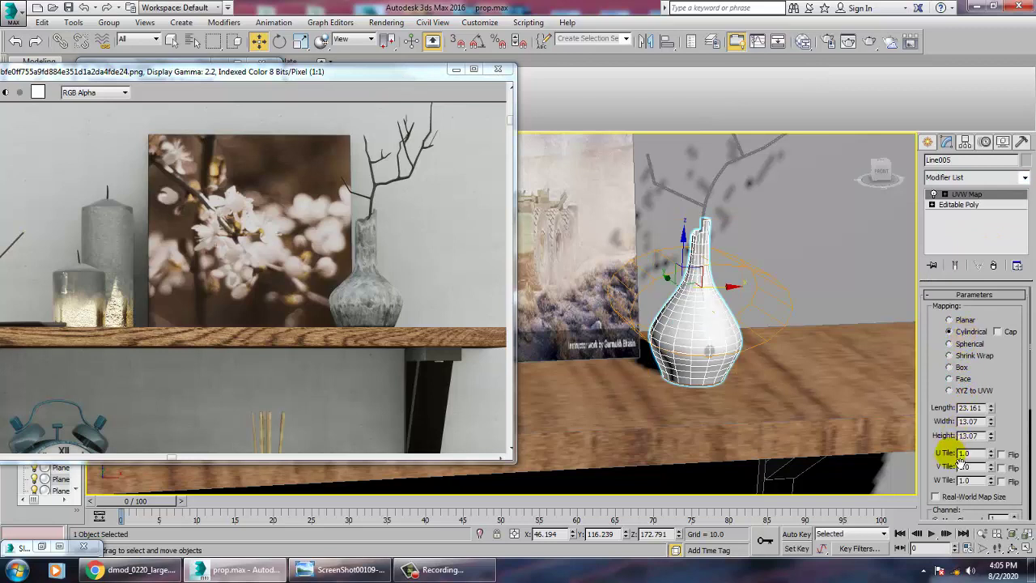
drag(996, 397, 1007, 248)
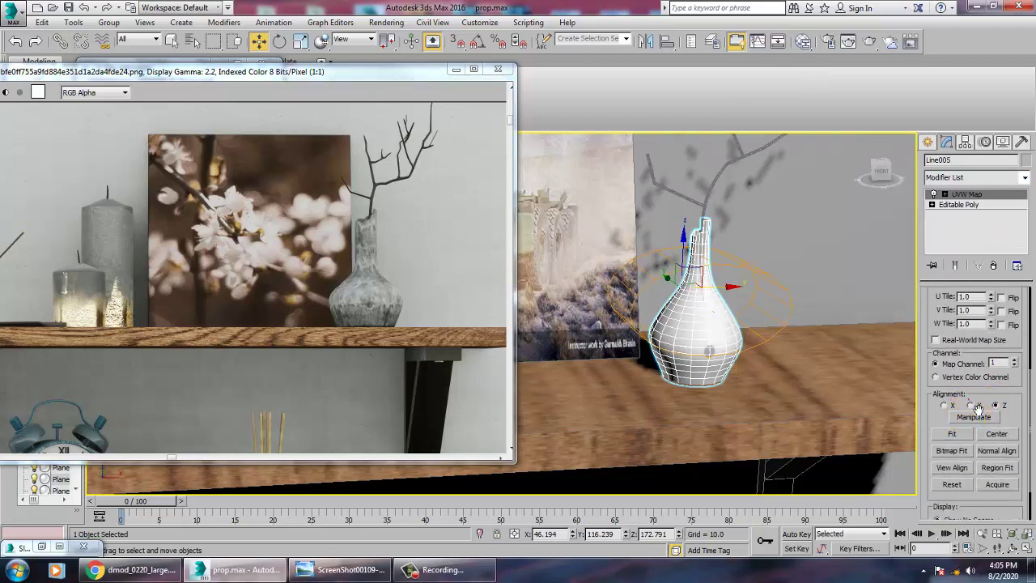
click(943, 405)
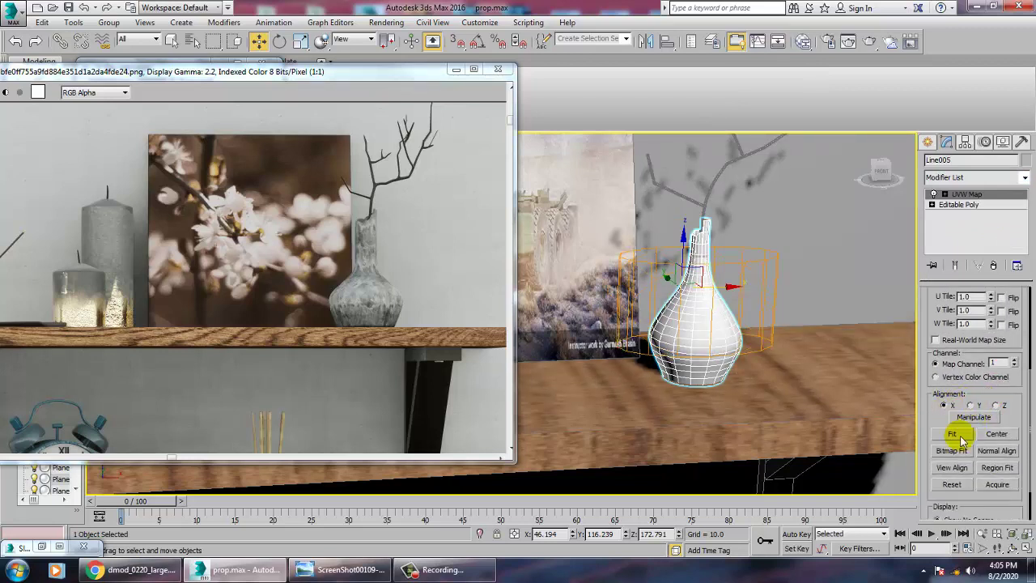
click(954, 438)
alt+middle_drag(675, 375, 717, 339)
scroll(664, 354, up, 6)
Step: Set the vase material's reflection colour to a dark grey with an RGB value of 69
key(m)
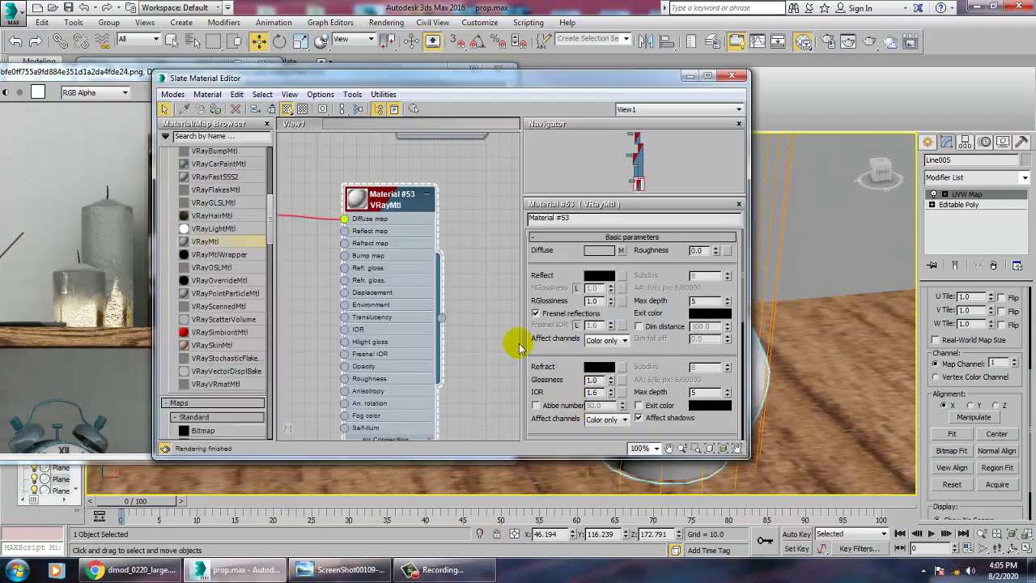
click(600, 276)
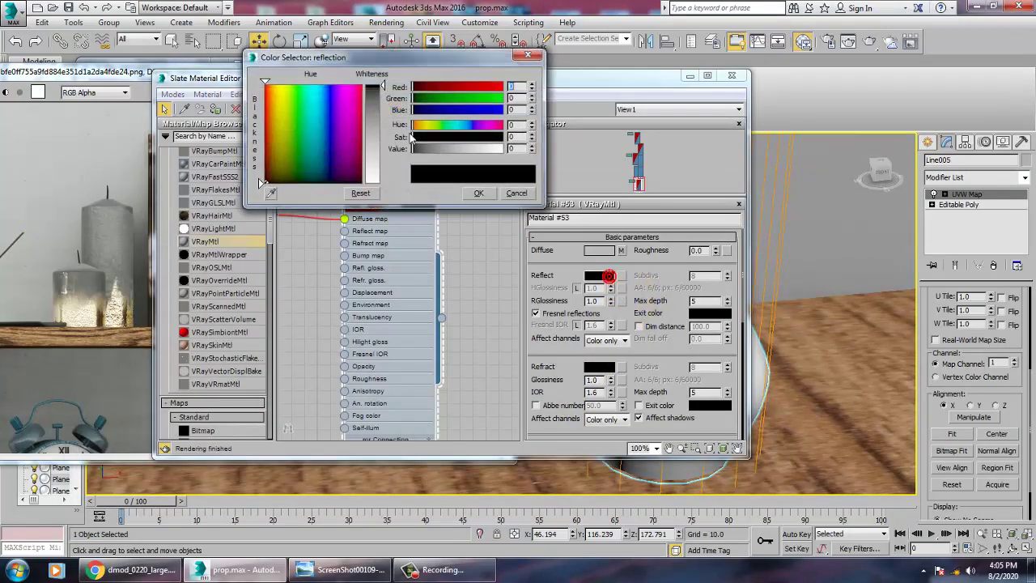
drag(385, 98, 385, 114)
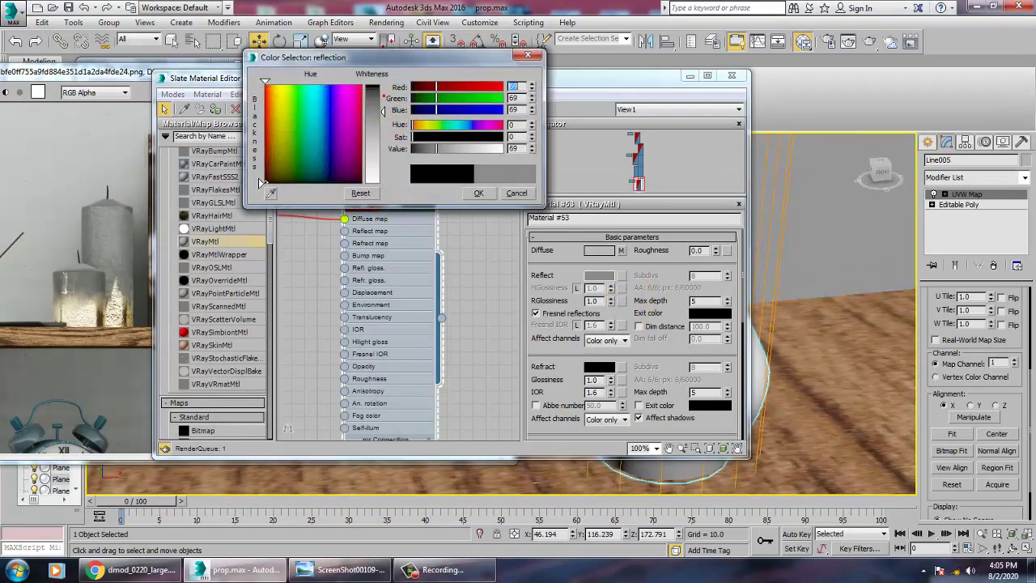
click(477, 194)
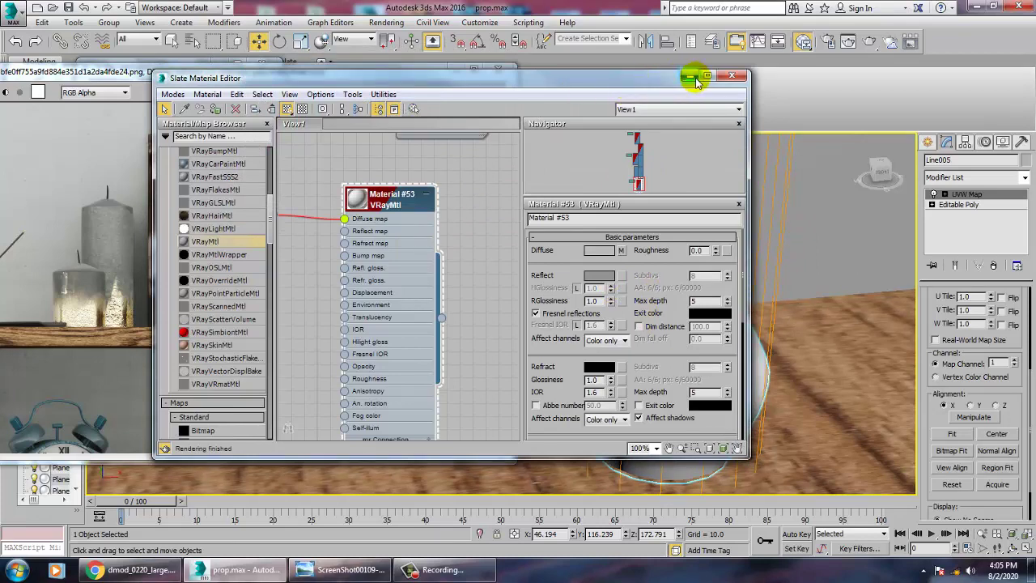
click(690, 77)
Step: Select the dry branch in the vase and choose the pinkish-brown Material #40 for it
scroll(743, 376, down, 5)
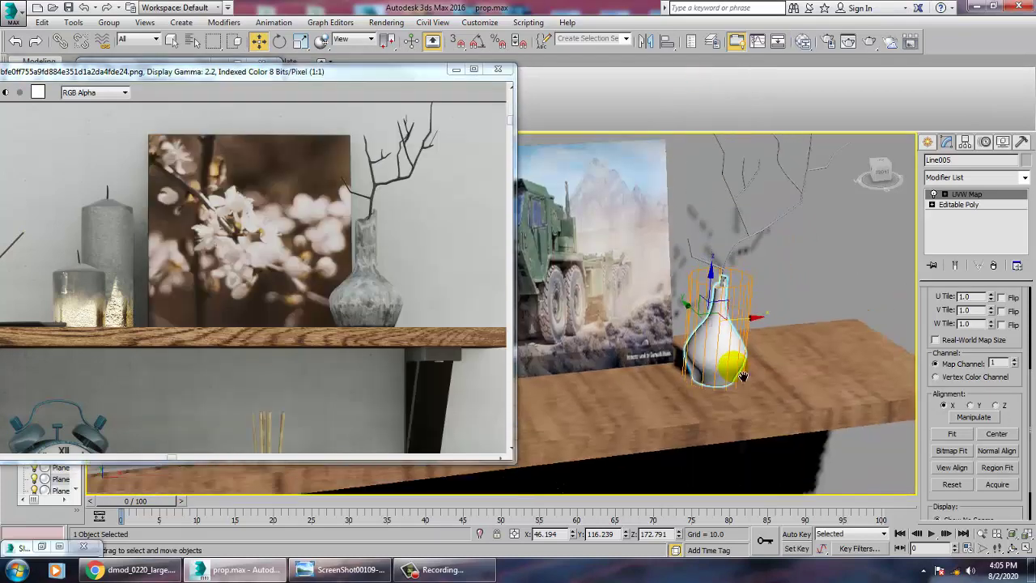
scroll(743, 376, down, 3)
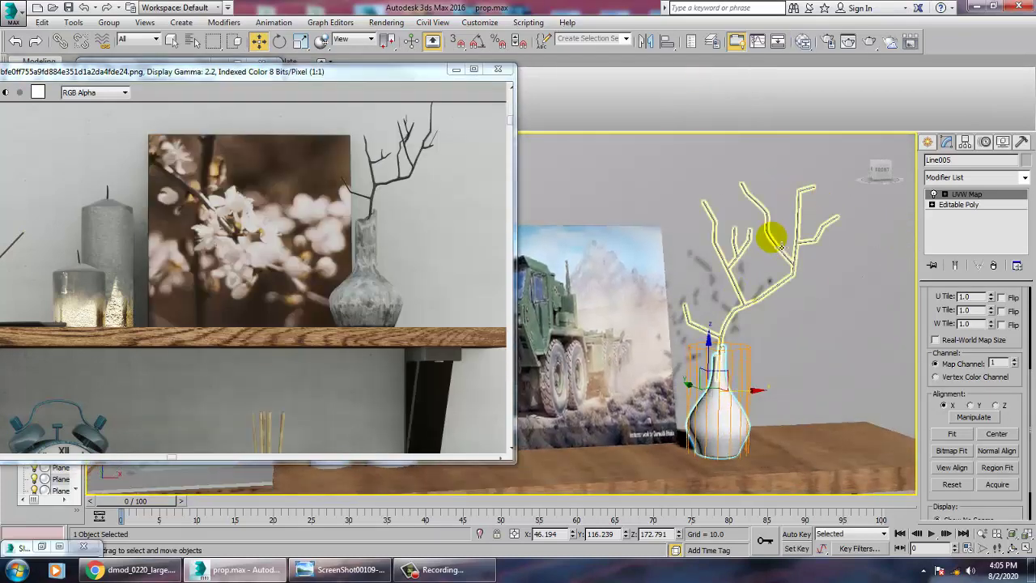
click(781, 247)
key(m)
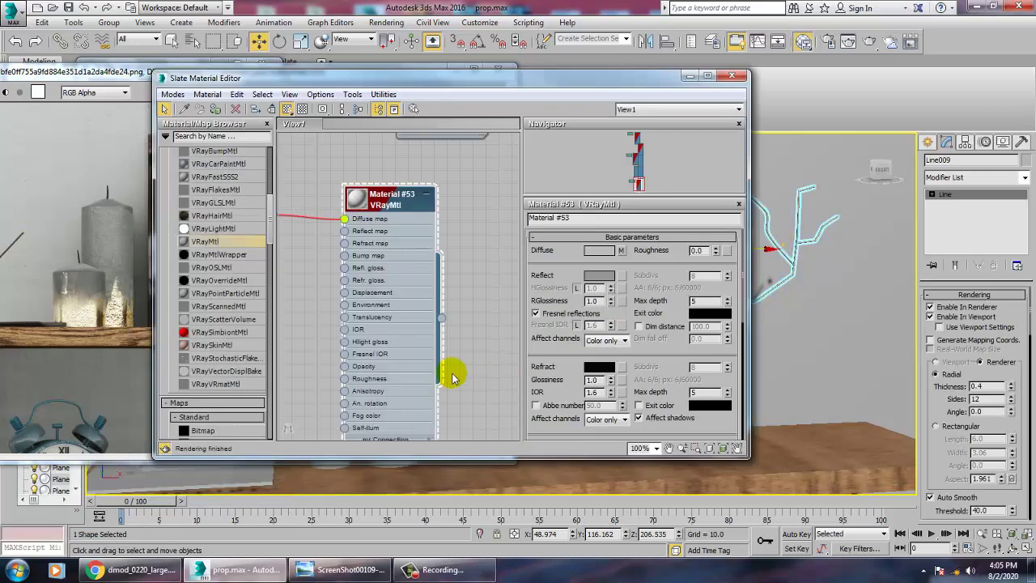
middle_drag(444, 301, 408, 413)
scroll(428, 327, down, 2)
middle_drag(437, 276, 424, 160)
click(455, 263)
double_click(455, 261)
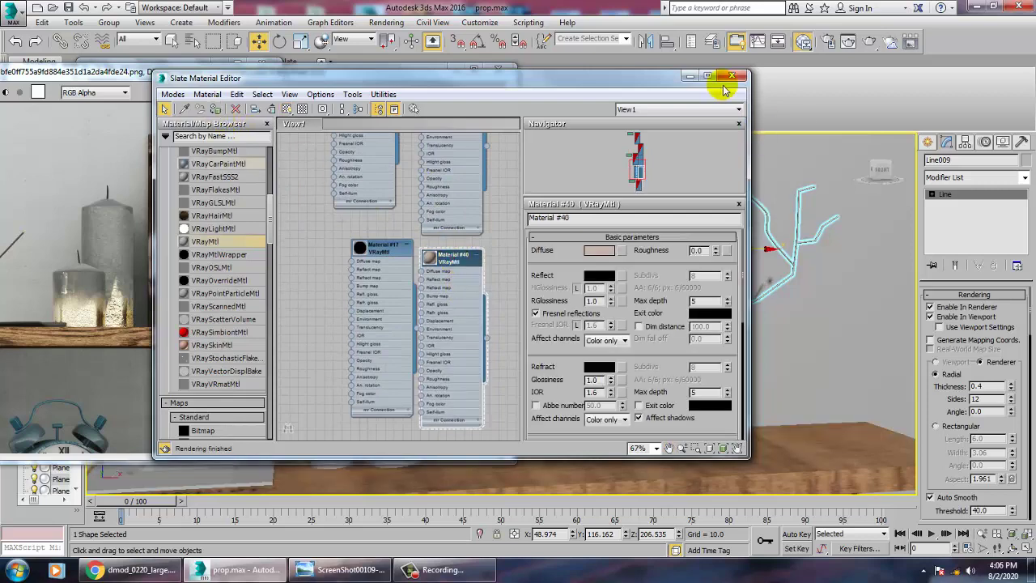
click(686, 77)
Step: Show the lower shelf in the repositioned reference image and frame the modelled alarm clock beside it
click(778, 175)
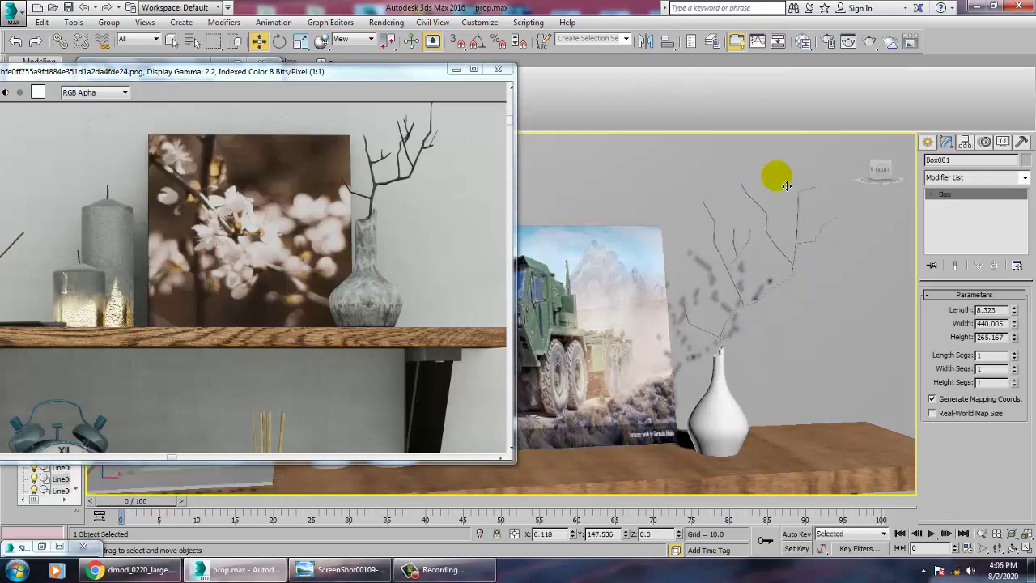
middle_drag(743, 311, 769, 166)
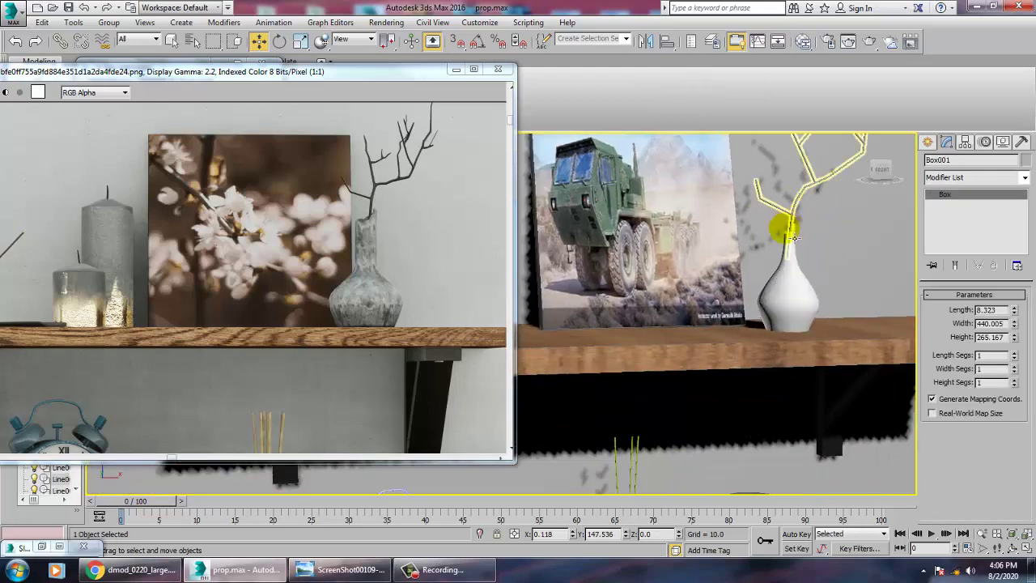
middle_drag(796, 232, 776, 323)
scroll(777, 323, down, 5)
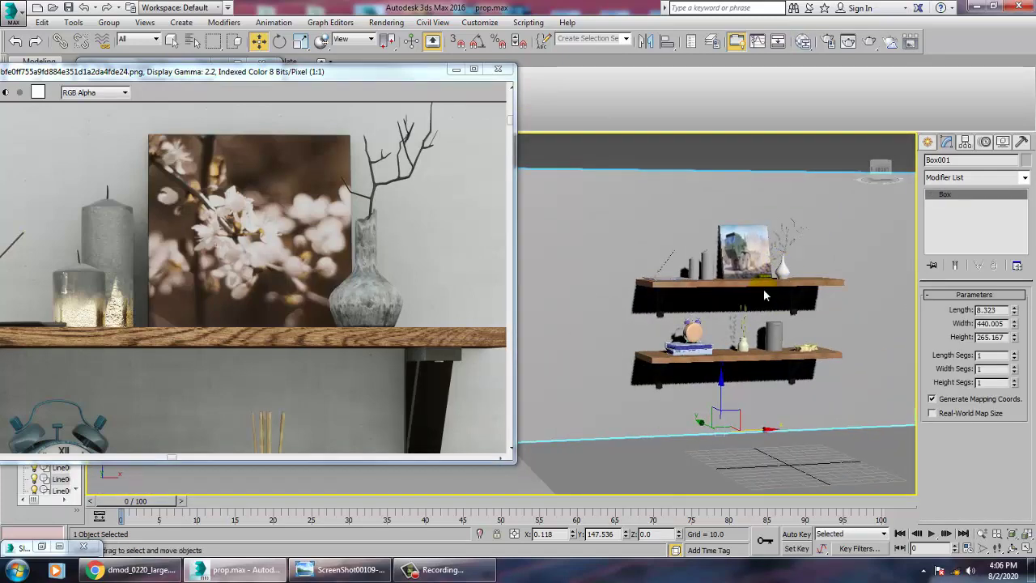
drag(288, 77, 349, 17)
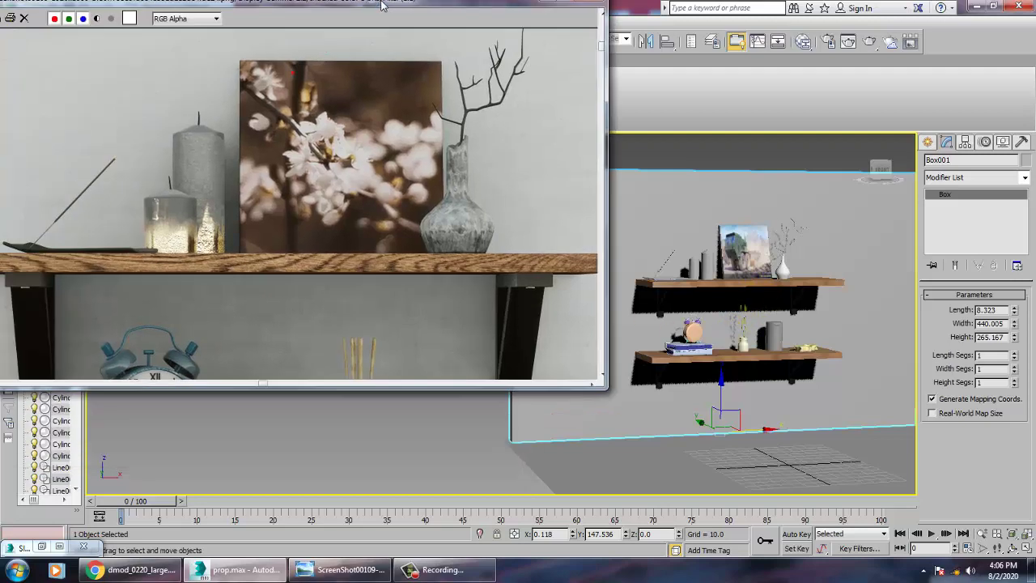
middle_drag(278, 300, 258, 208)
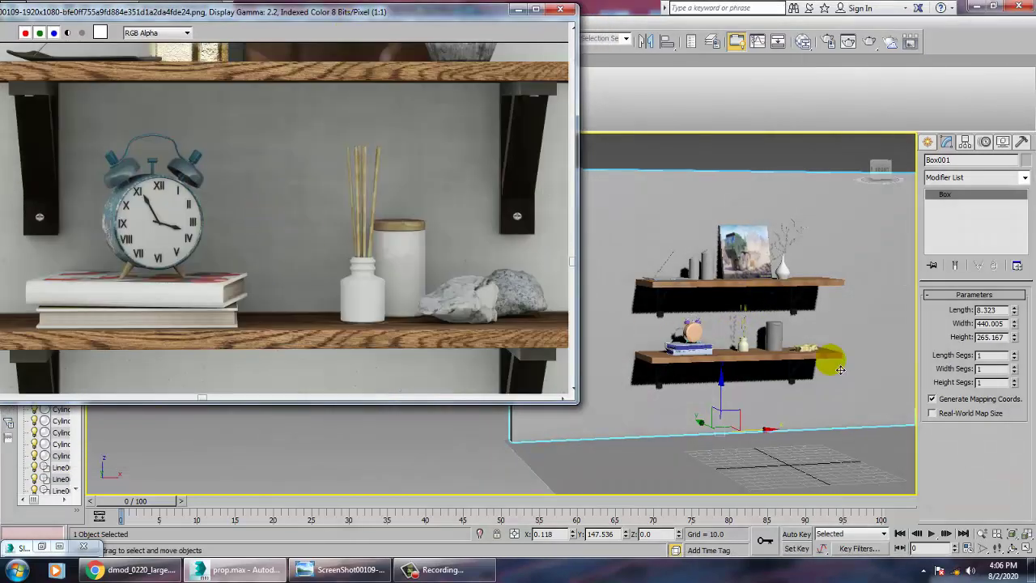
alt+middle_drag(792, 337, 732, 348)
scroll(732, 348, up, 8)
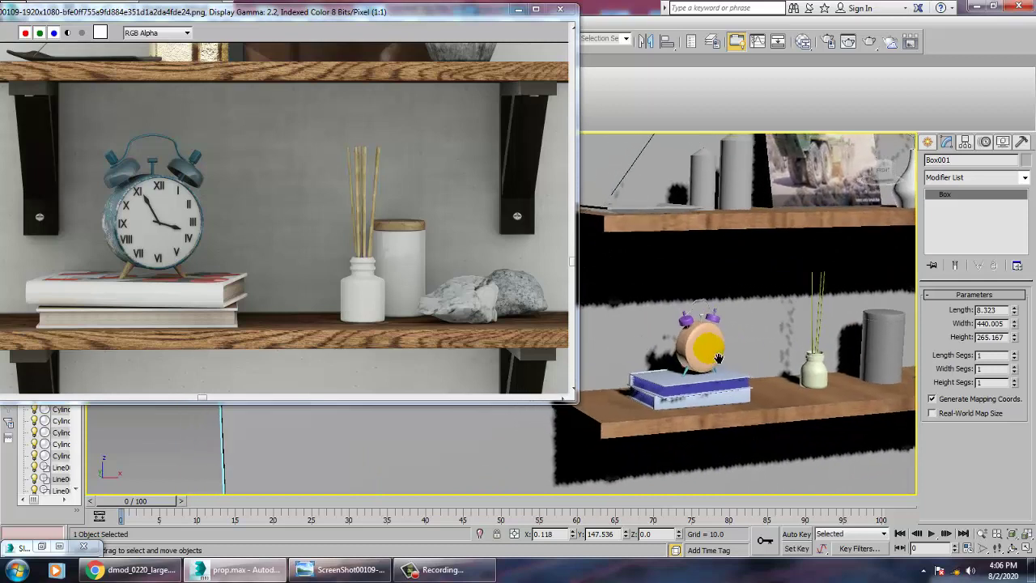
Step: Select the alarm clock's two bells, handle, hammer and bell supports together
click(700, 330)
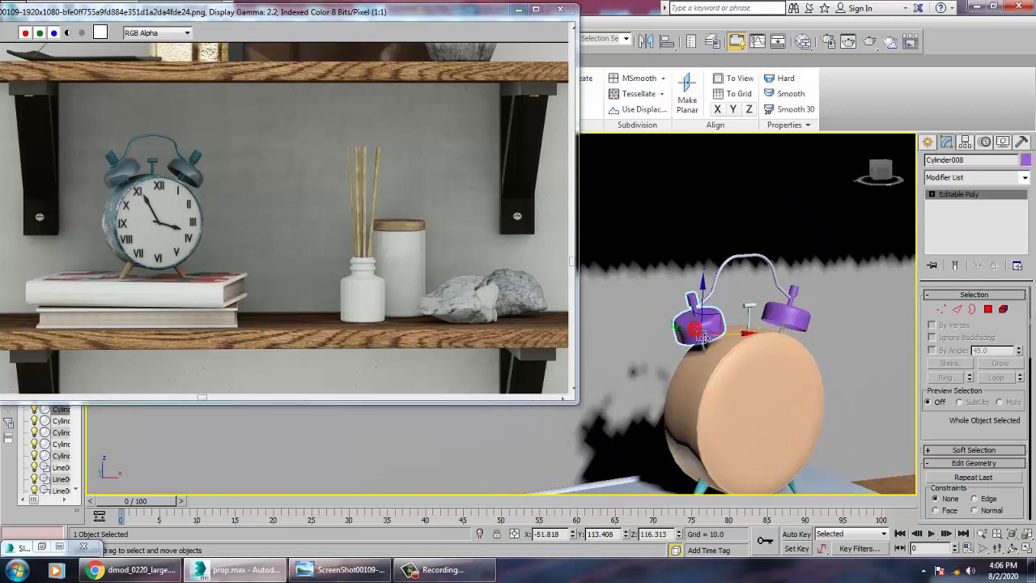
ctrl+click(778, 327)
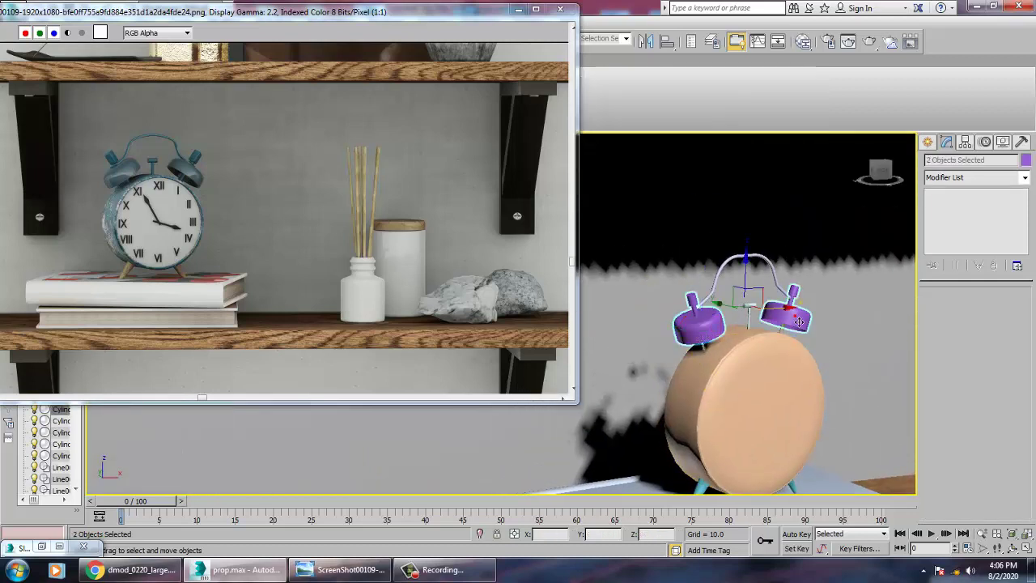
ctrl+click(734, 271)
ctrl+click(705, 350)
ctrl+click(751, 312)
ctrl+click(788, 338)
ctrl+click(788, 338)
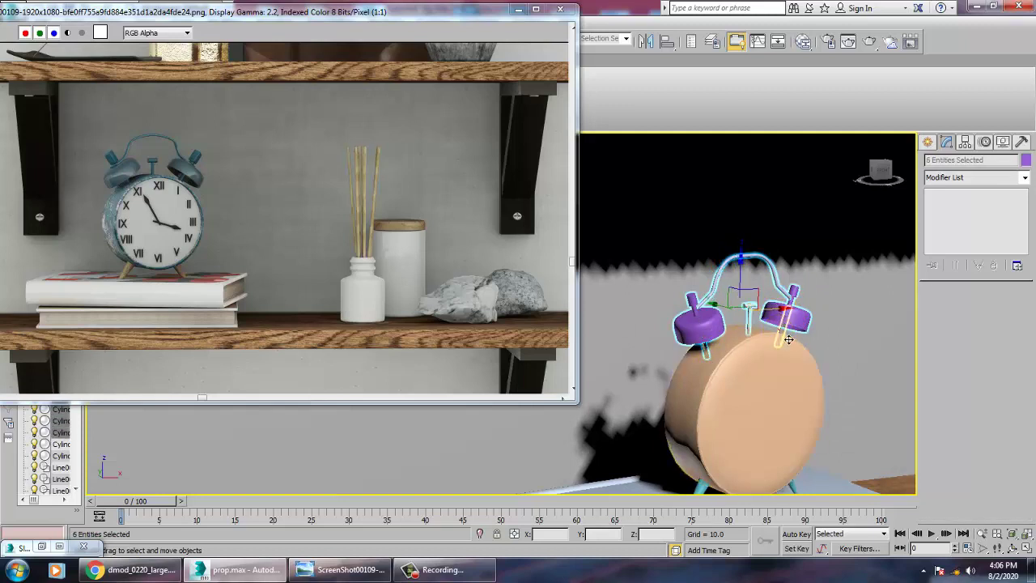
ctrl+click(726, 421)
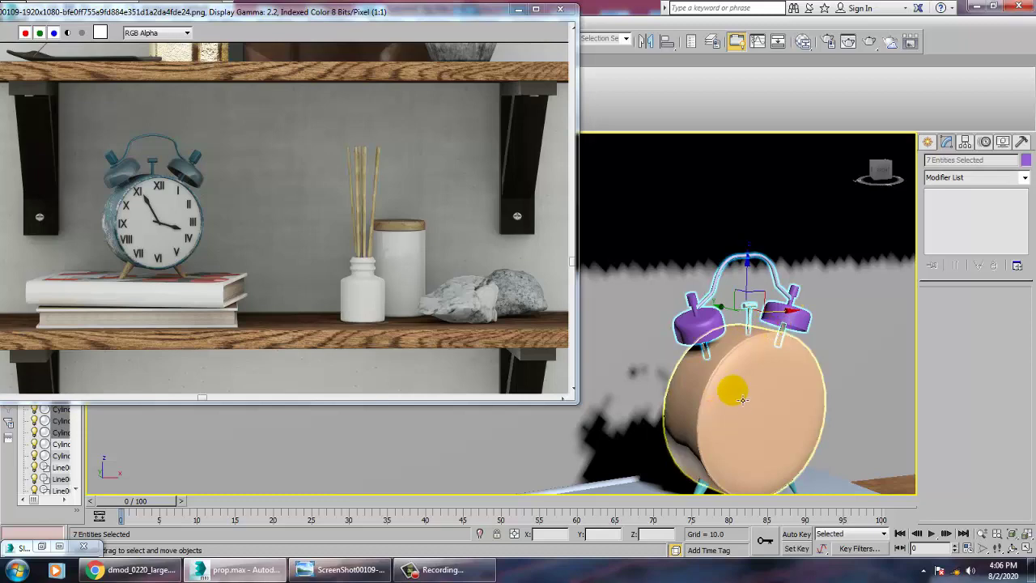
Step: Add a new VRayMtl beside the existing nodes in the material graph and show its parameters
key(m)
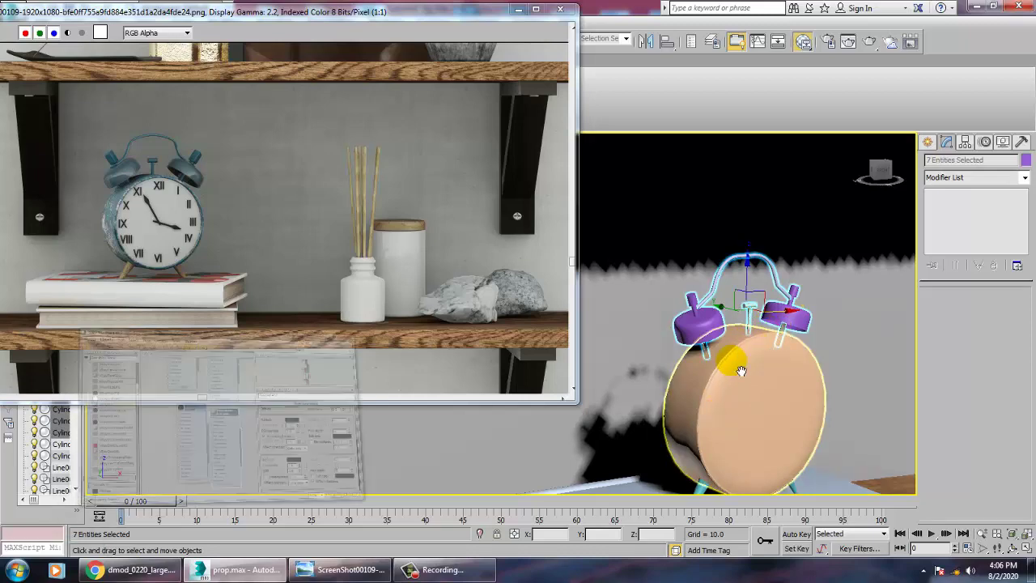
middle_drag(455, 349, 428, 136)
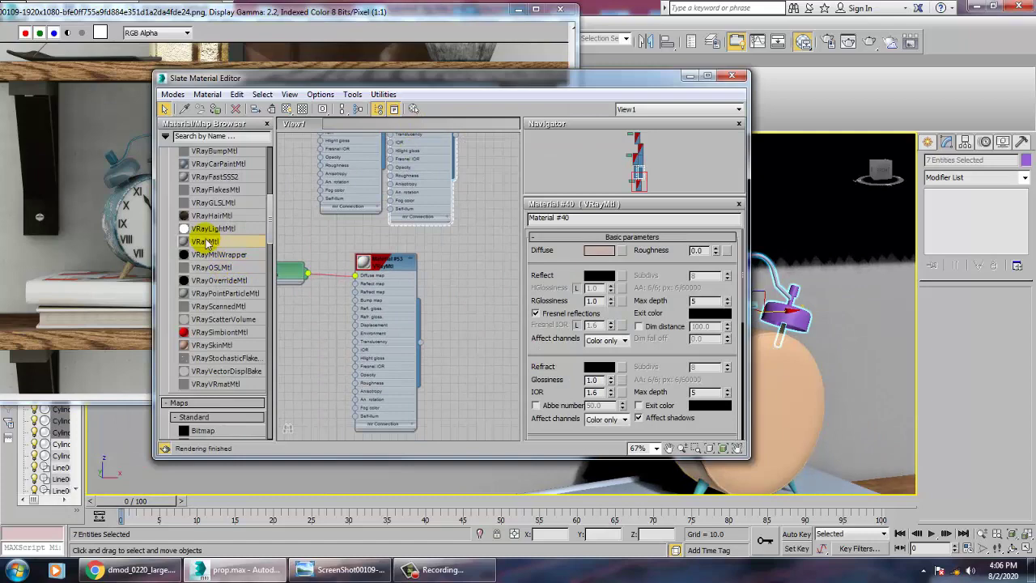
drag(446, 285, 446, 284)
double_click(472, 289)
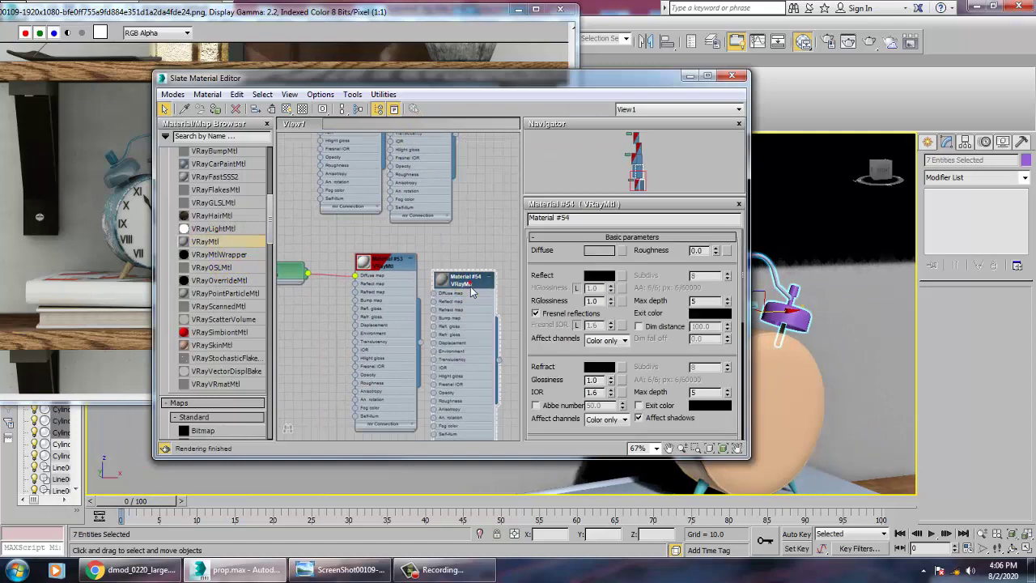
Step: Sample the blue-grey of the reference clock's bell as the new material's diffuse colour and assign it to the selected clock parts
click(600, 250)
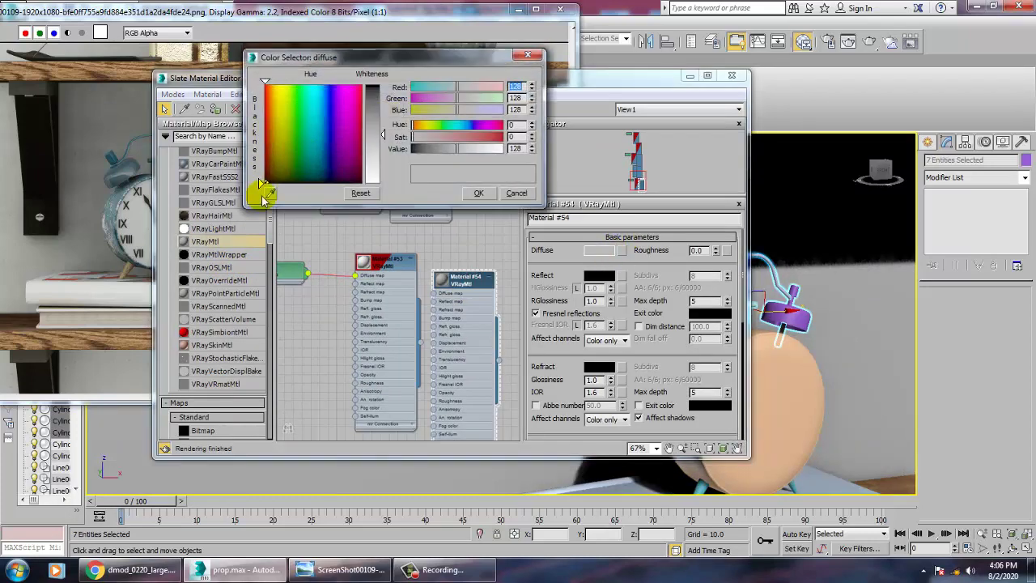
click(129, 172)
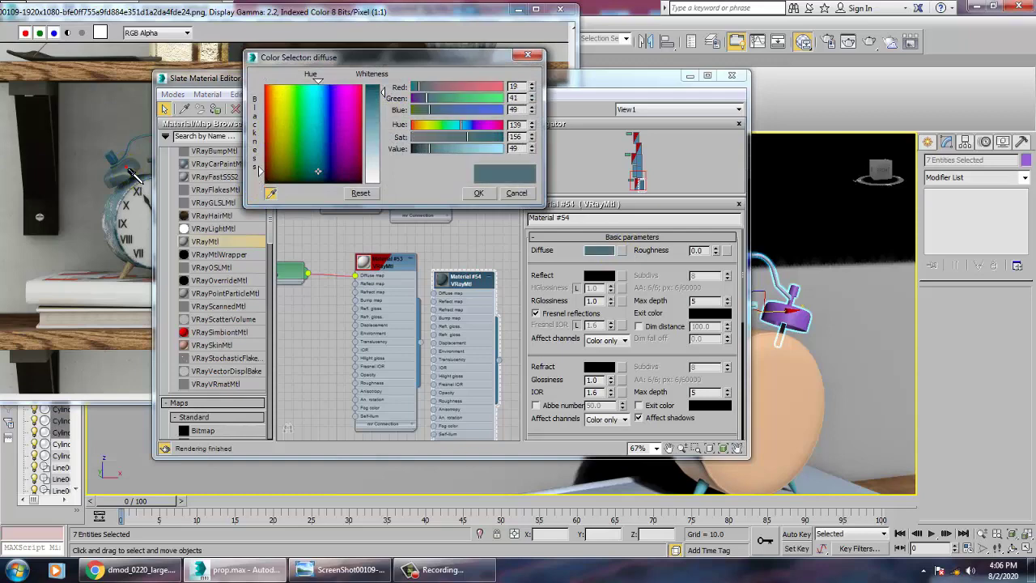
click(479, 194)
click(215, 111)
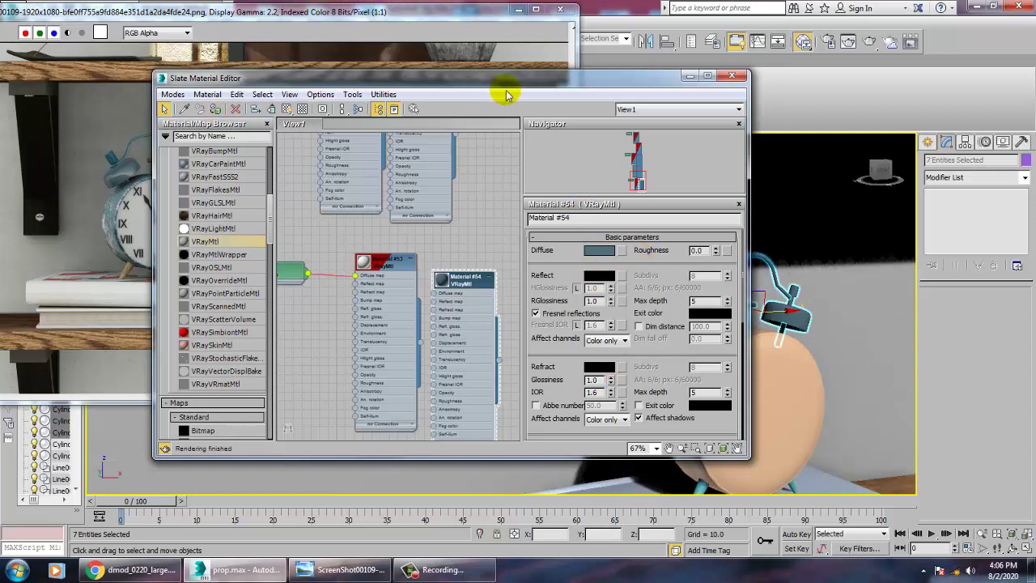
Step: Set the blue-grey clock material's reflection colour to a dark grey with an RGB value of 65
drag(472, 88, 344, 161)
click(464, 349)
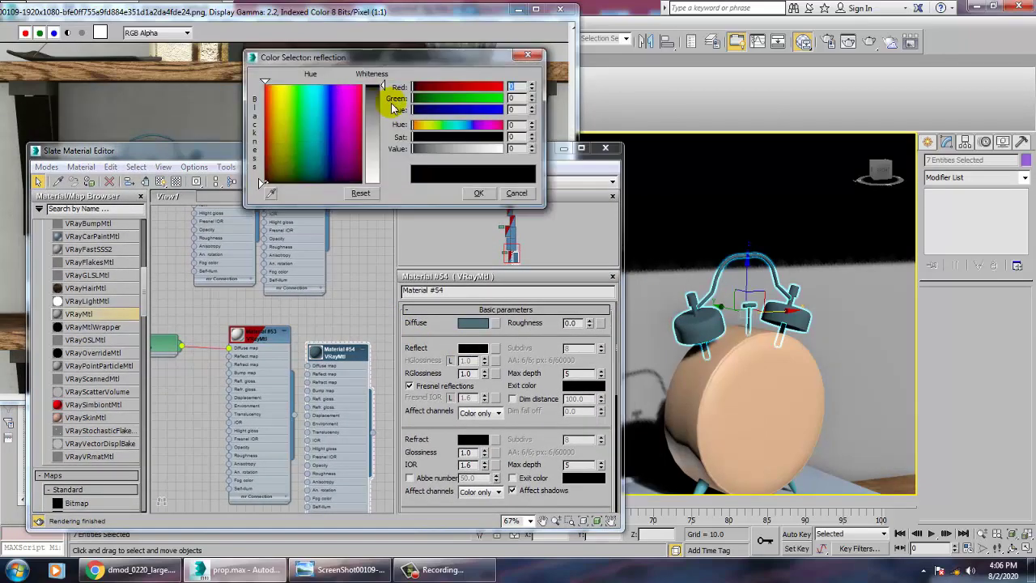
drag(387, 83, 385, 110)
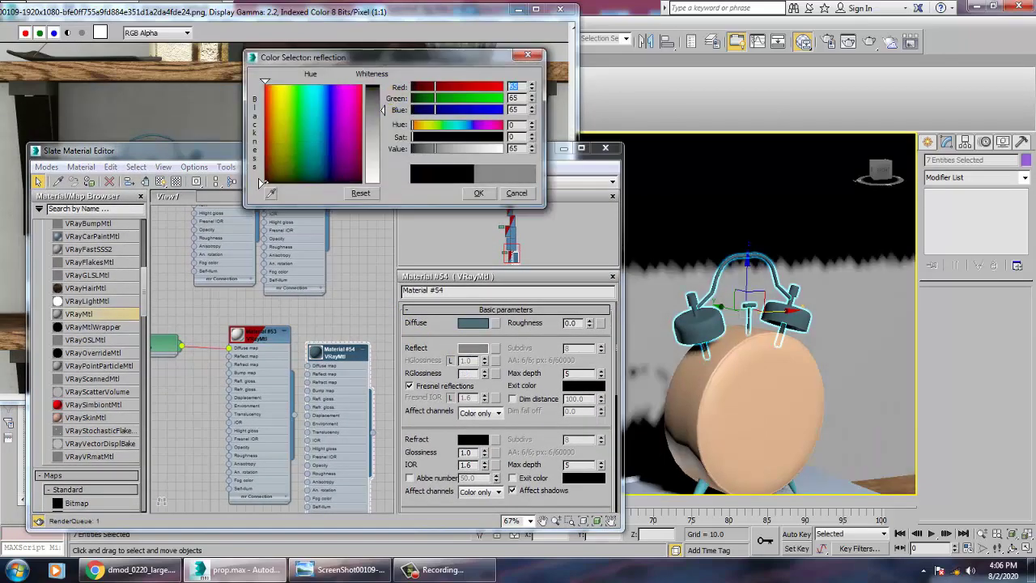
click(478, 192)
Step: Select the side polygons of the alarm clock's body and assign the blue-grey VRayMtl to them
click(764, 368)
alt+middle_drag(764, 368, 909, 335)
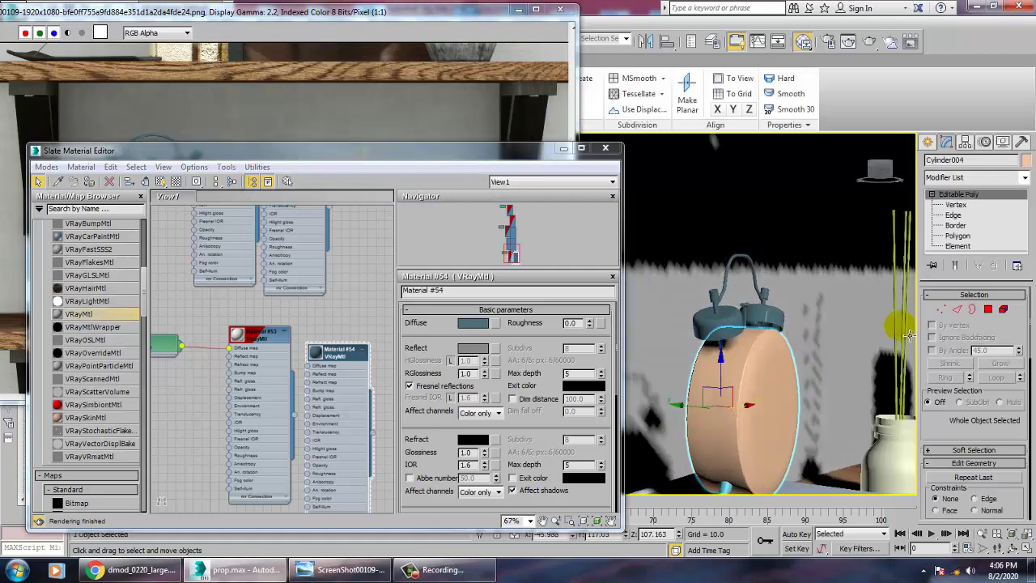
click(973, 236)
middle_drag(734, 408, 742, 324)
double_click(741, 323)
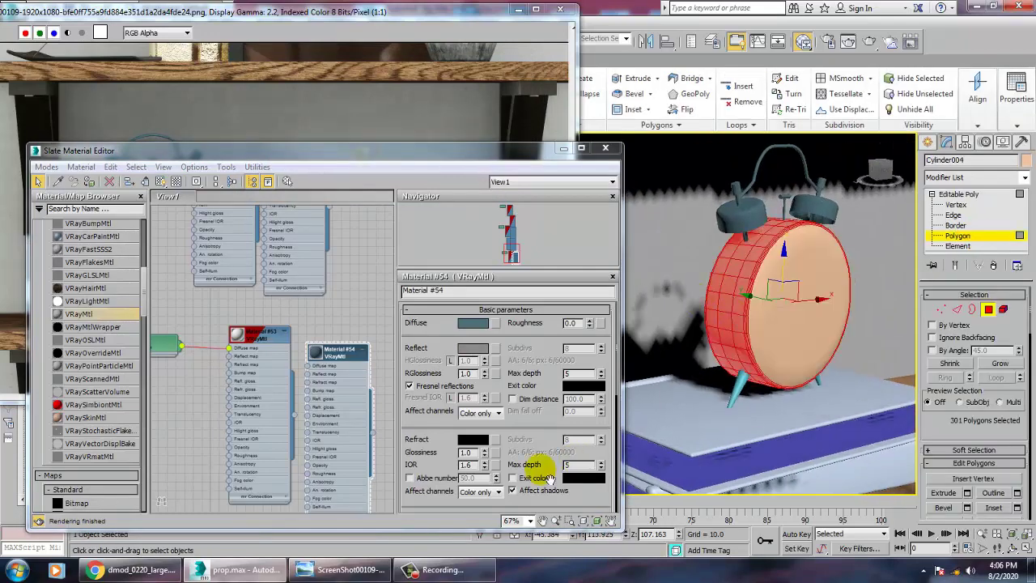
click(91, 182)
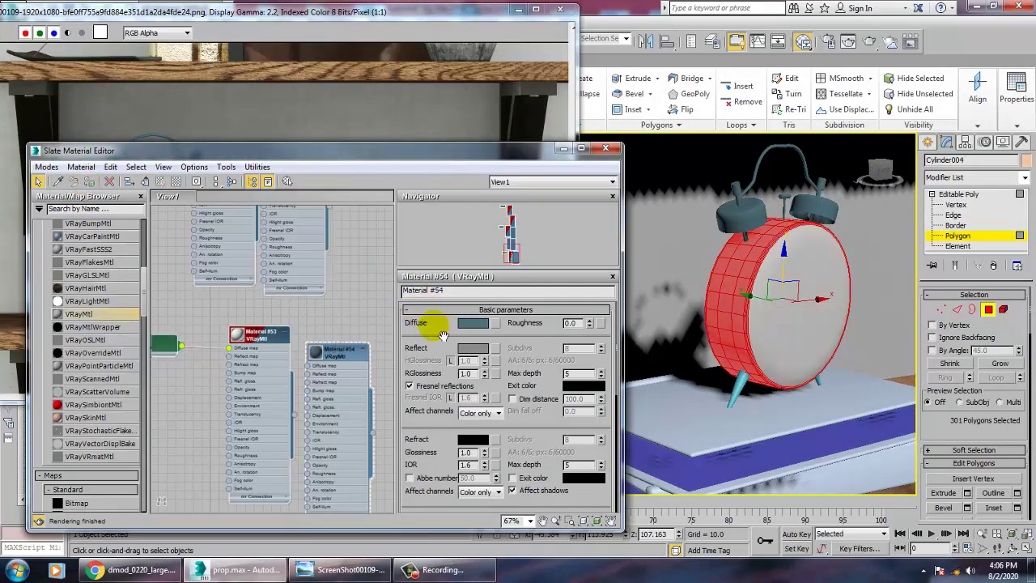
Step: Select the polygons of the clock's front face and add another VRayMtl to the material graph for it
click(779, 323)
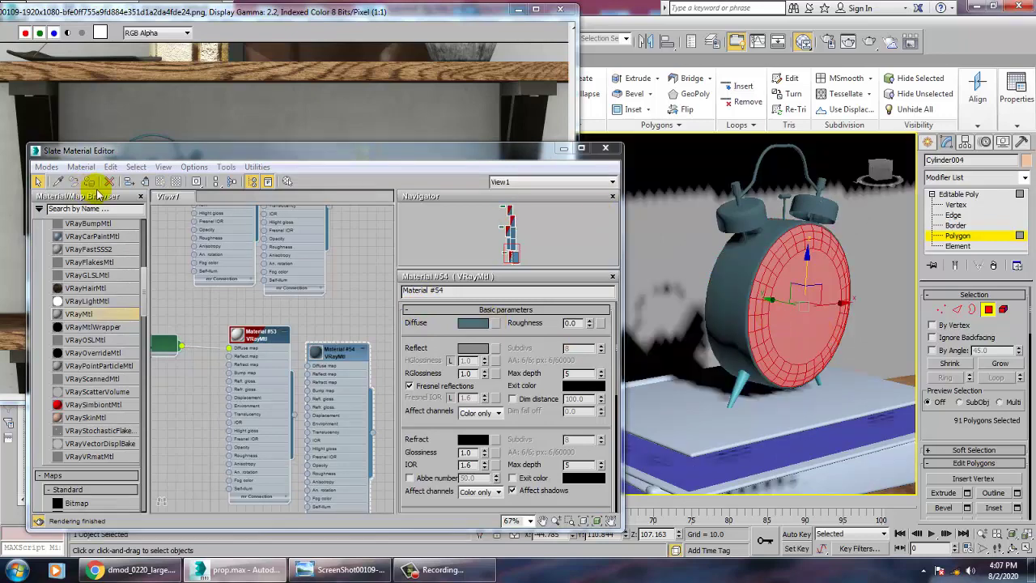
middle_drag(271, 381, 244, 217)
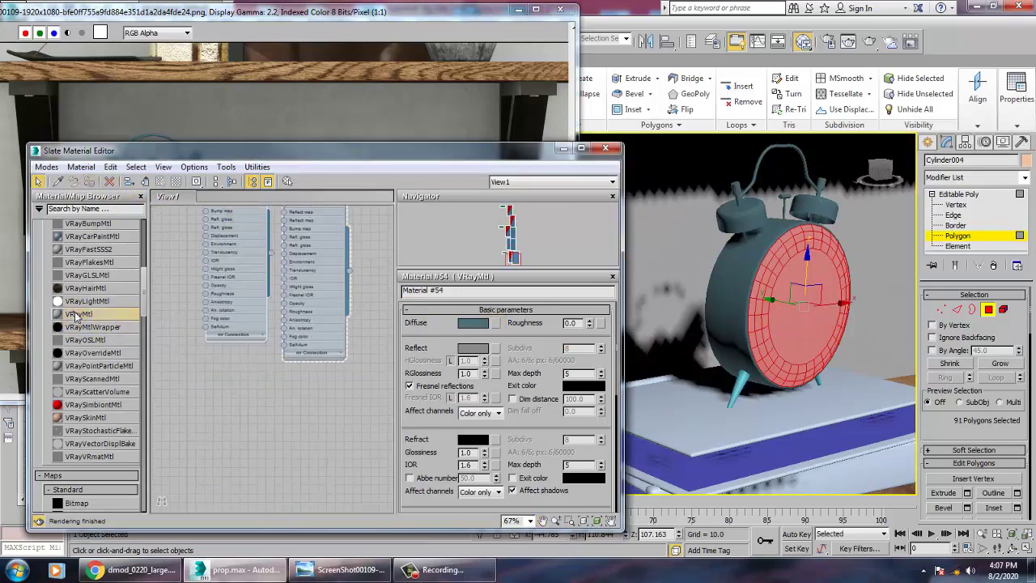
drag(76, 315, 268, 394)
double_click(268, 393)
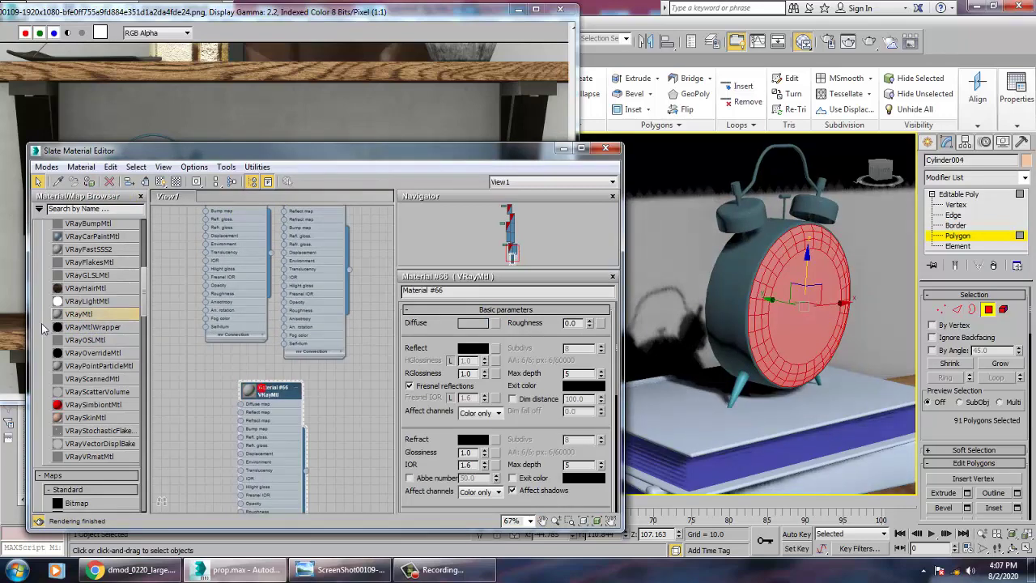
Step: Make the new material's diffuse colour white and assign it to the selected clock face polygons
click(481, 325)
drag(373, 154, 373, 172)
click(475, 192)
click(478, 193)
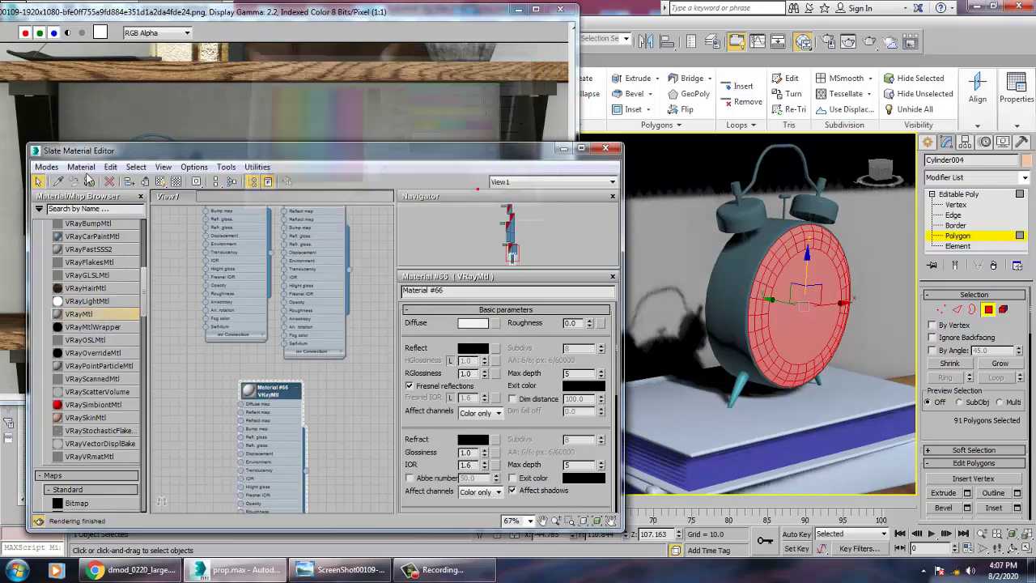
click(563, 149)
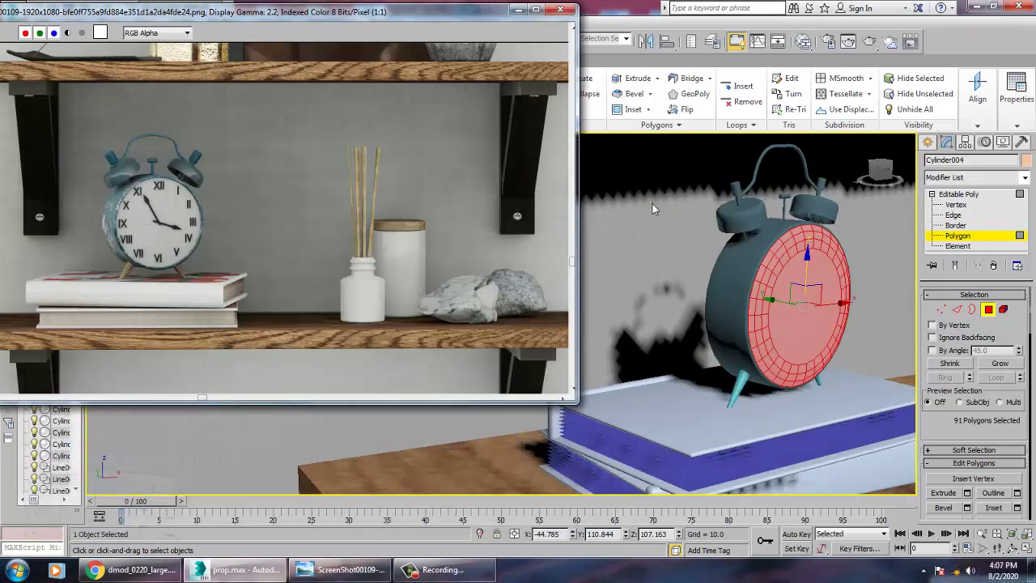
Step: Examine the clock's face and rim up close and from a distance, and leave polygon editing
scroll(756, 327, down, 5)
scroll(755, 328, up, 5)
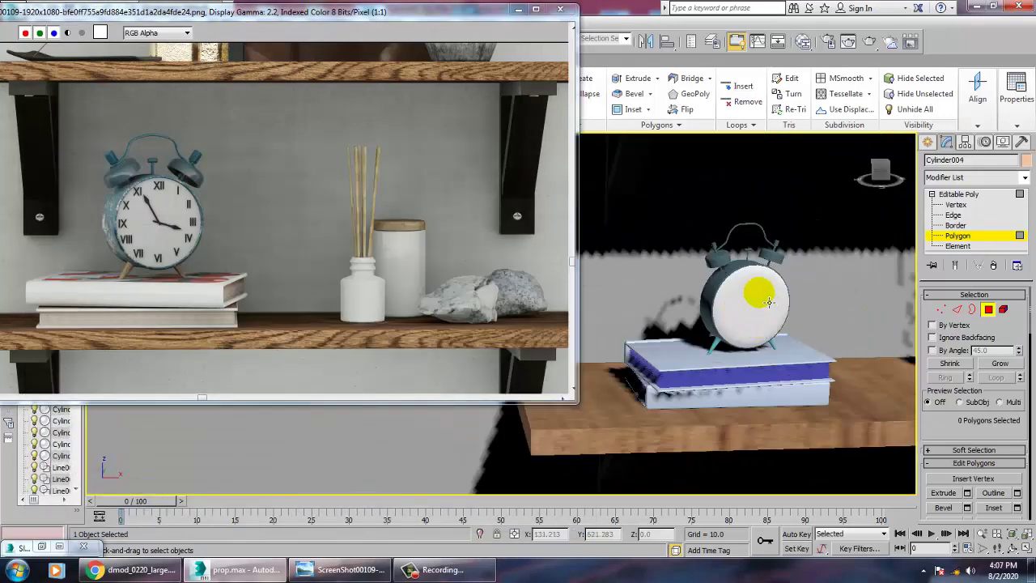
scroll(736, 375, up, 5)
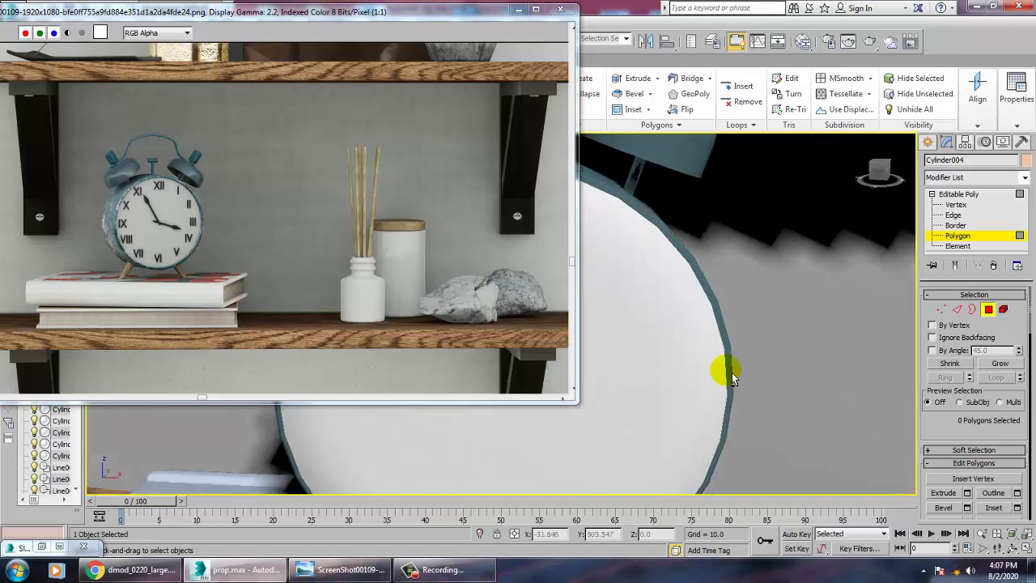
scroll(801, 342, down, 3)
key(alt+w)
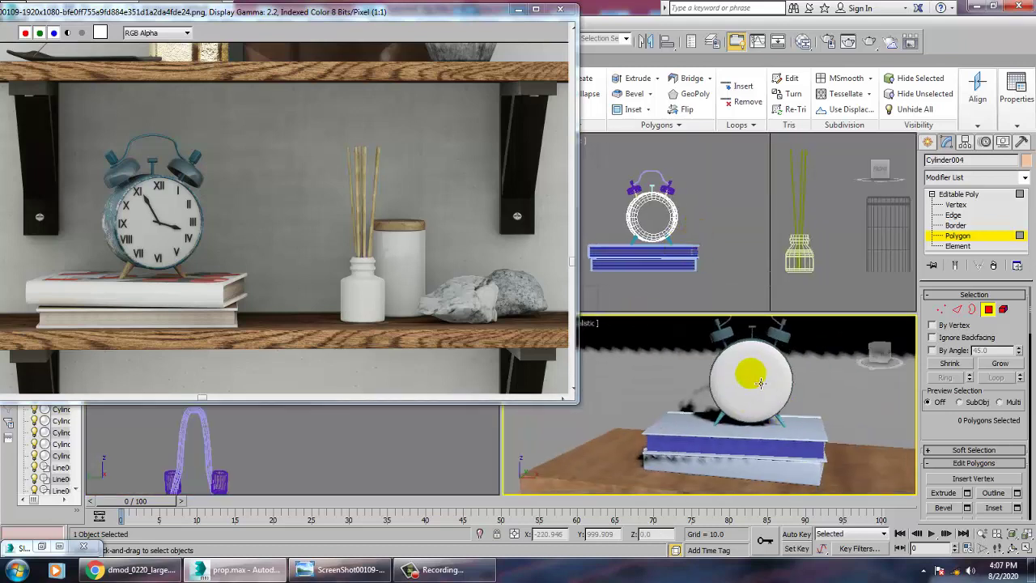
click(736, 371)
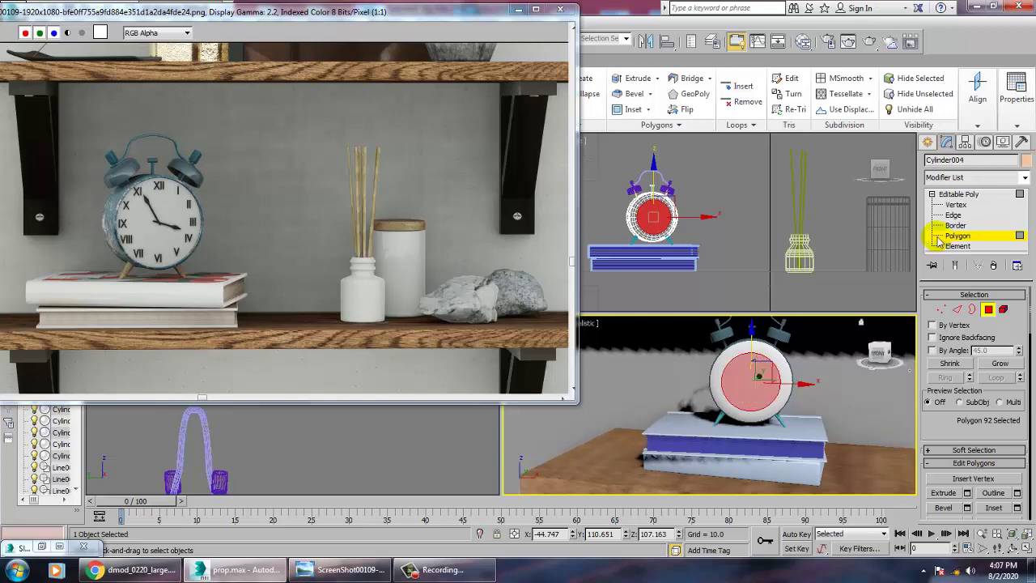
click(961, 196)
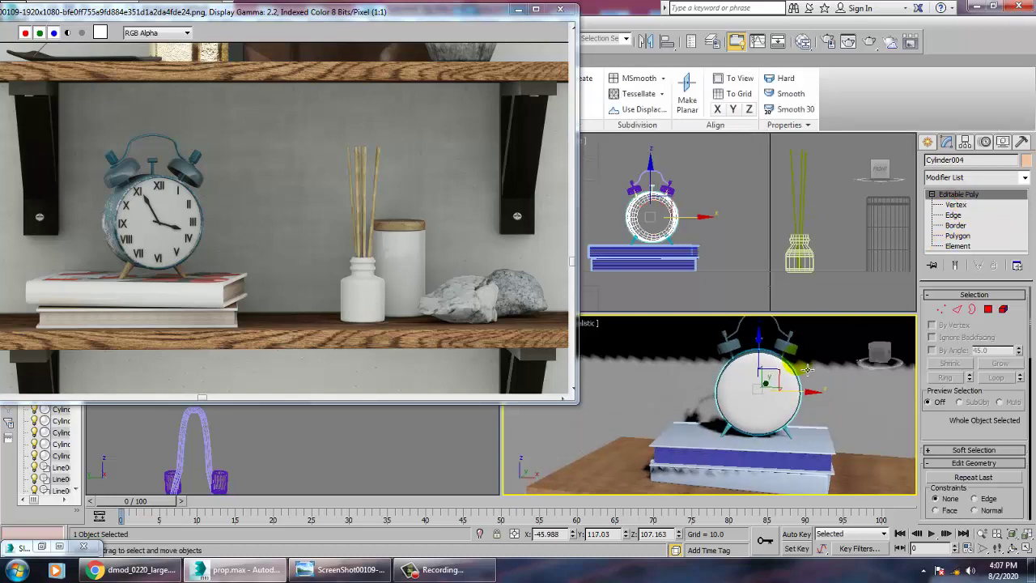
Step: Select the reed diffuser bottle beside the books and assign the clock face's white VRayMtl to it
key(alt+w)
middle_drag(648, 333, 636, 365)
click(845, 429)
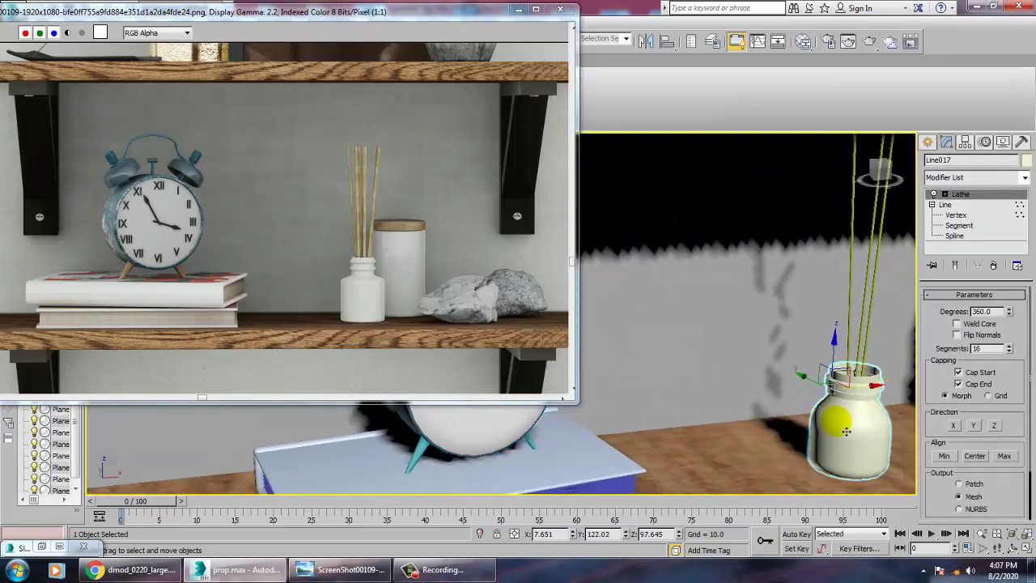
key(m)
click(90, 183)
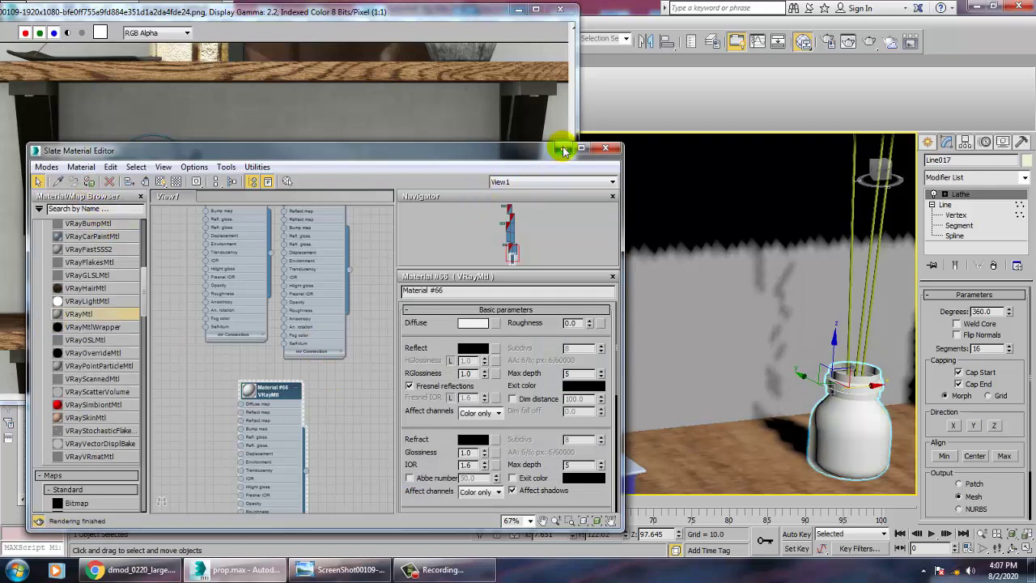
Step: Assign Material #40 to the three reed sticks standing in the small jar
click(850, 267)
ctrl+click(869, 277)
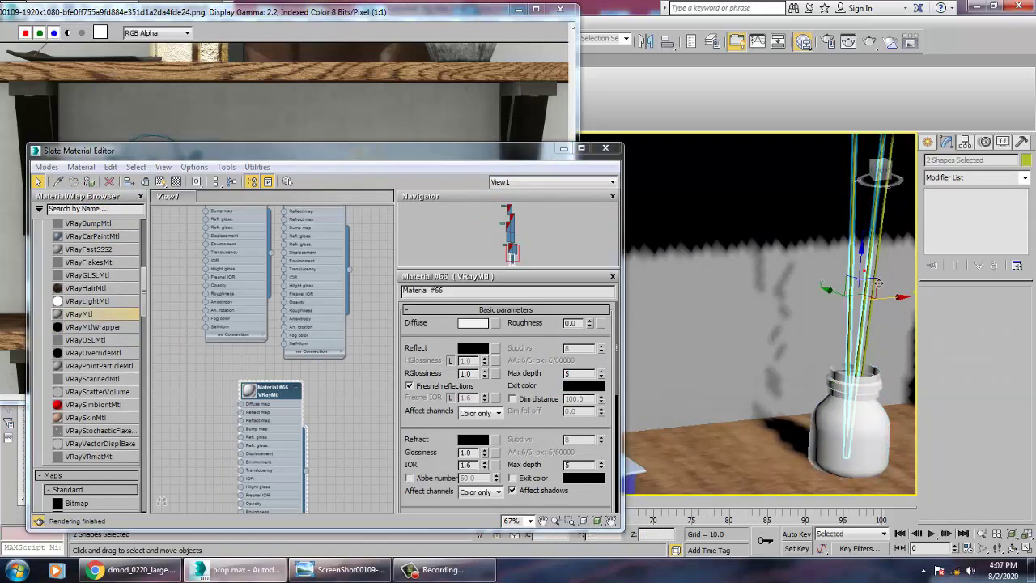
ctrl+click(873, 281)
middle_drag(353, 320, 382, 448)
click(334, 249)
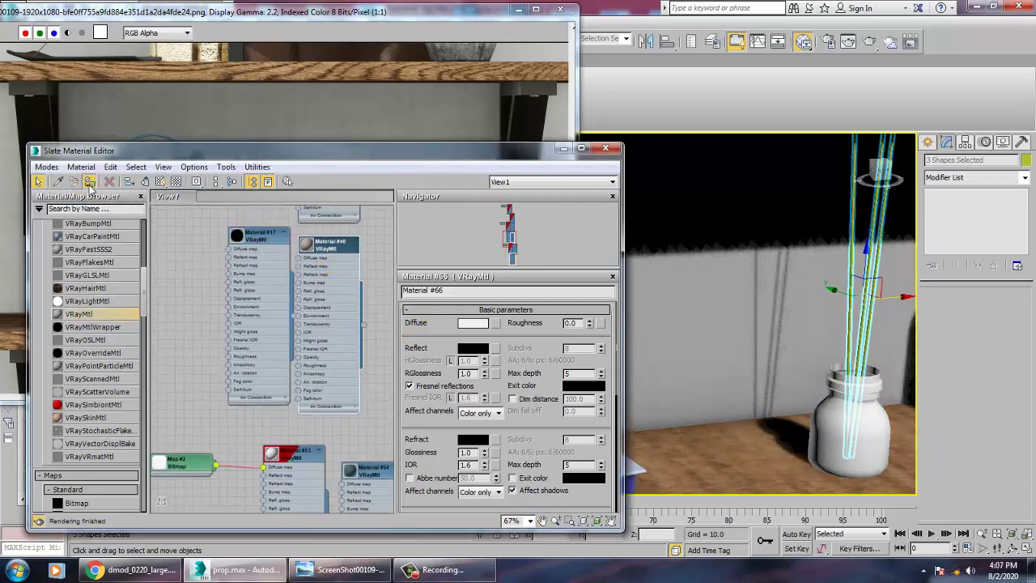
click(89, 184)
click(565, 150)
Step: Assign Material #40 to both legs of the alarm clock
alt+middle_drag(785, 378, 879, 453)
middle_drag(684, 419, 743, 313)
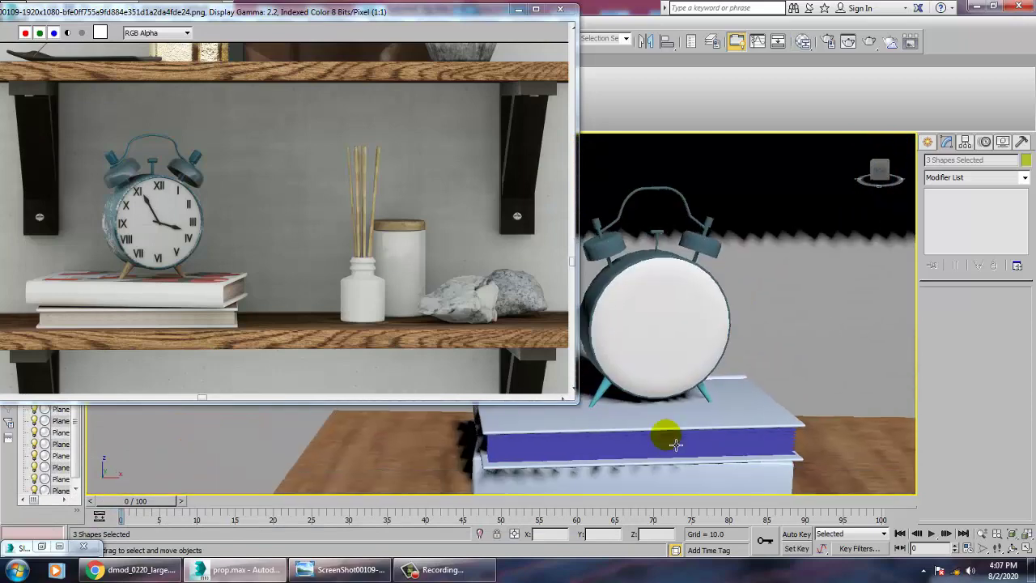
click(702, 388)
ctrl+click(611, 399)
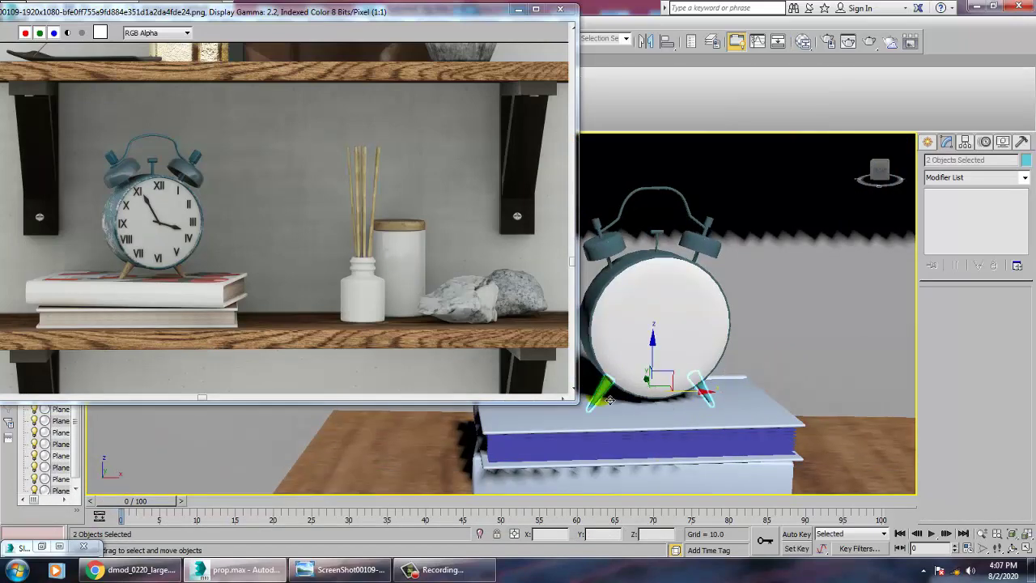
key(m)
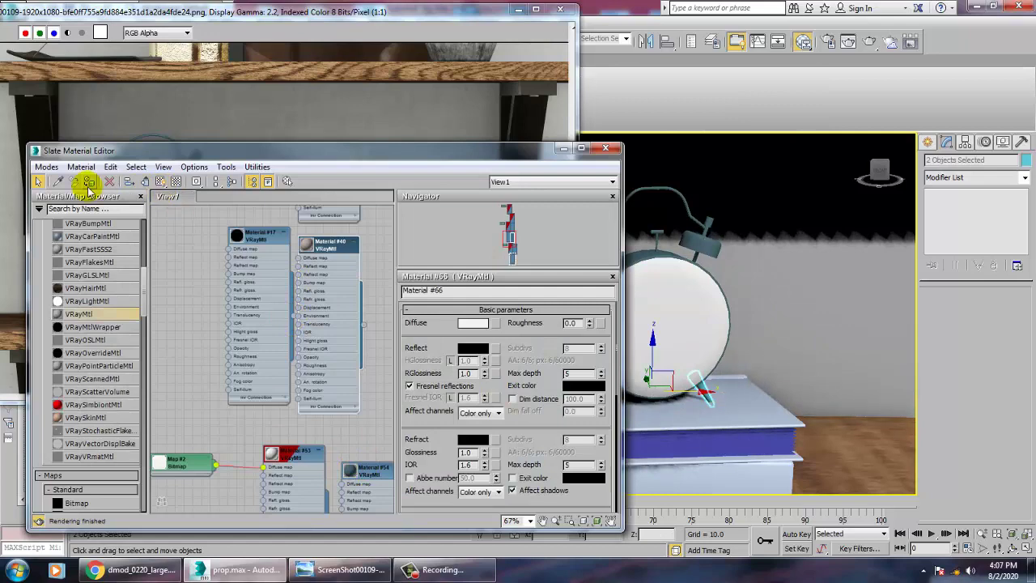
click(90, 183)
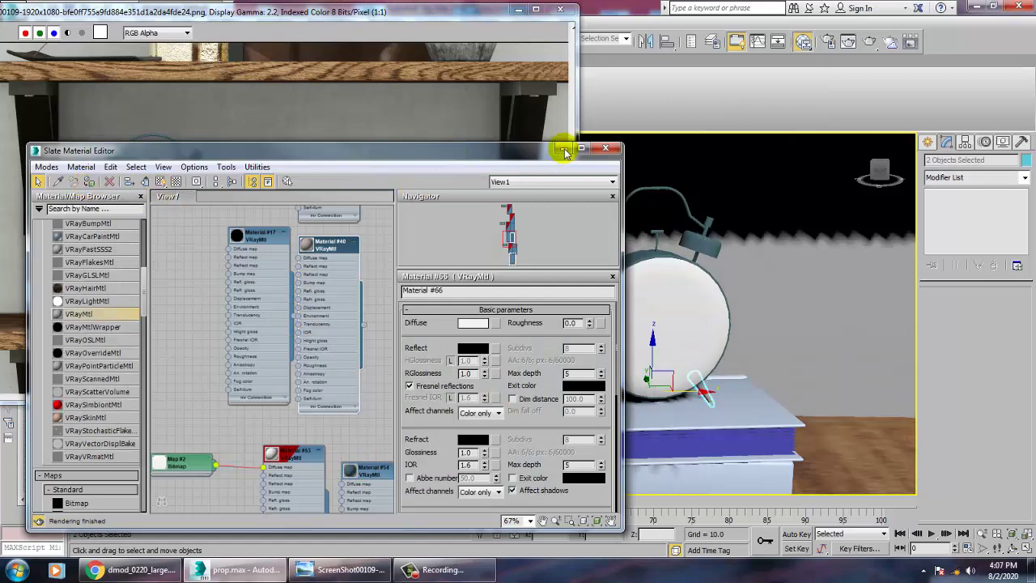
click(564, 150)
Step: Select the stacked book pieces under the clock as a group and leave the back wall out of the selection
scroll(776, 321, up, 3)
click(725, 390)
alt+middle_drag(677, 358, 685, 455)
ctrl+click(683, 408)
scroll(801, 397, down, 4)
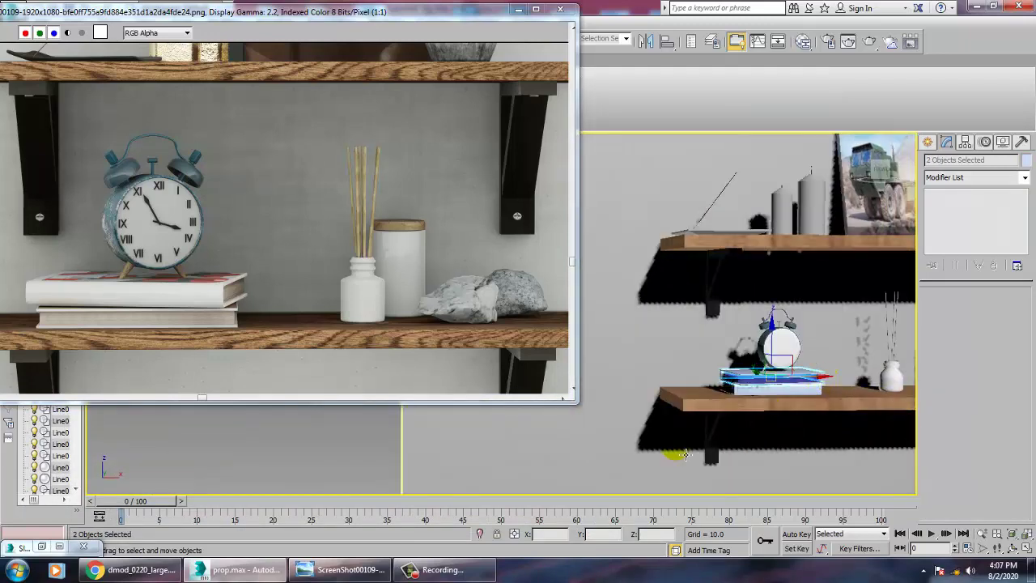
drag(850, 368, 823, 360)
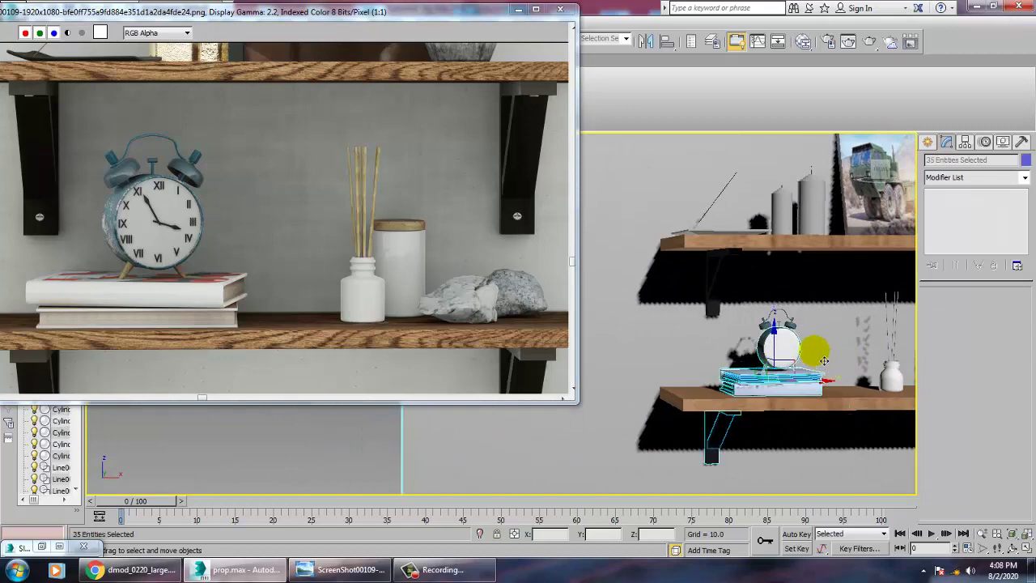
scroll(817, 270, down, 8)
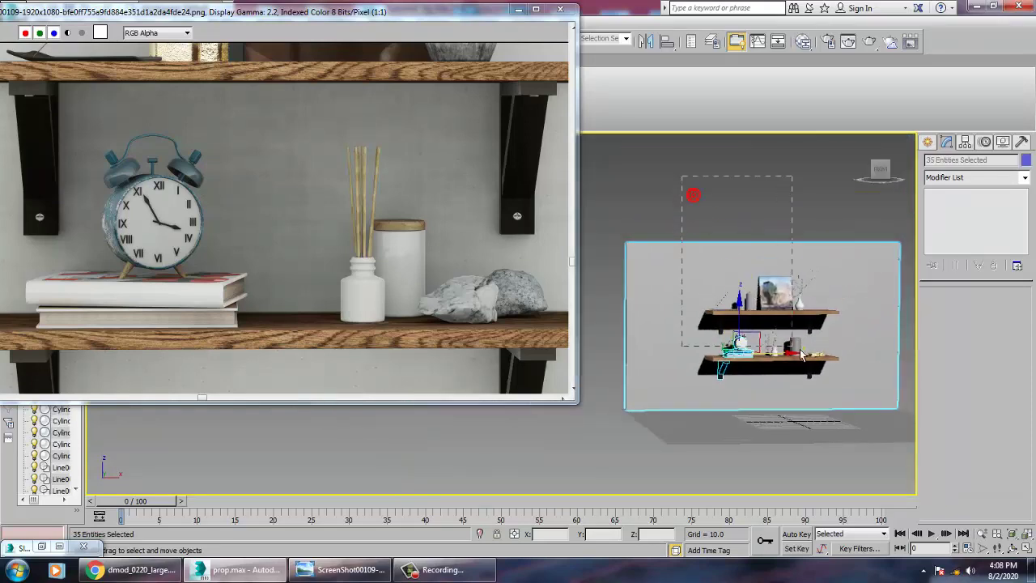
alt+drag(800, 349, 803, 349)
Step: Remove the two clock legs from the current selection
scroll(775, 352, up, 9)
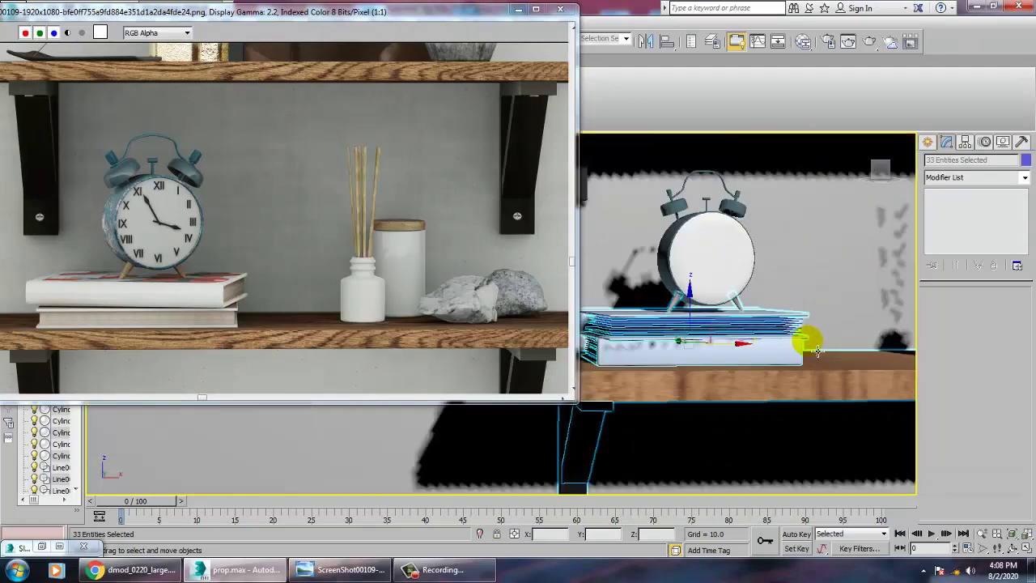
scroll(751, 316, up, 5)
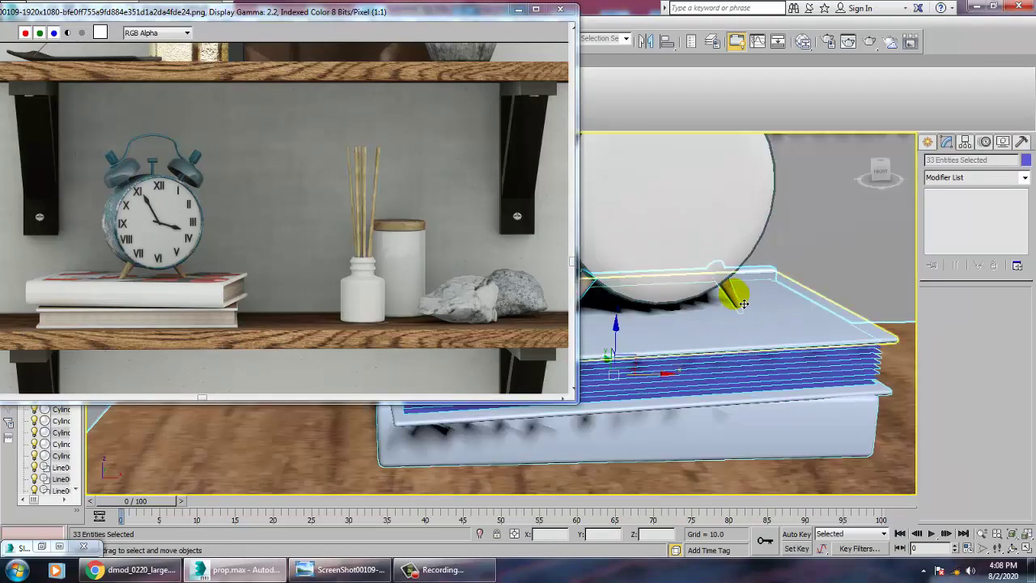
alt+click(735, 301)
scroll(806, 316, up, 3)
alt+click(765, 316)
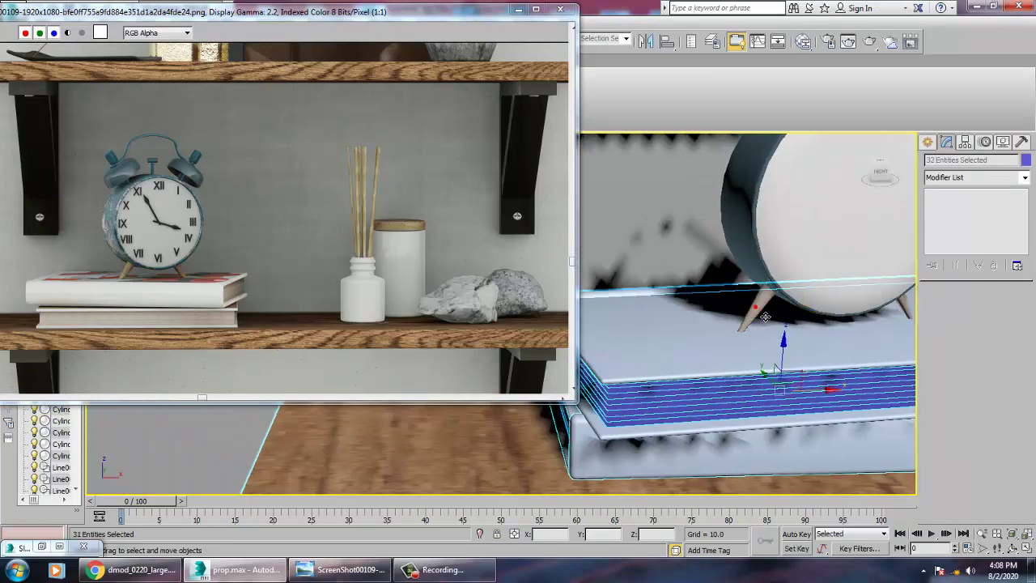
Step: Try to assign Material #53 to the whole current selection around the books
key(m)
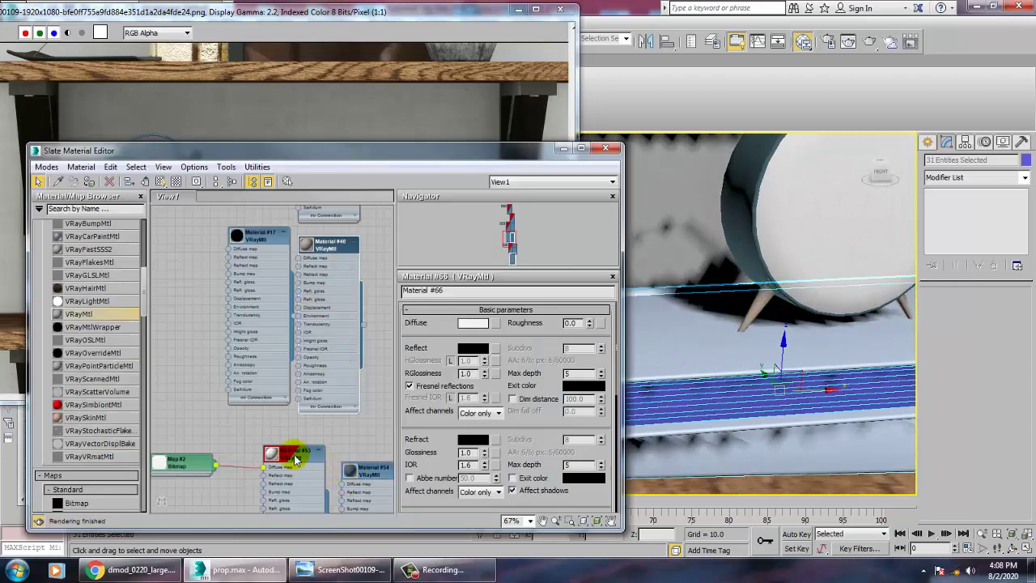
click(296, 459)
click(90, 182)
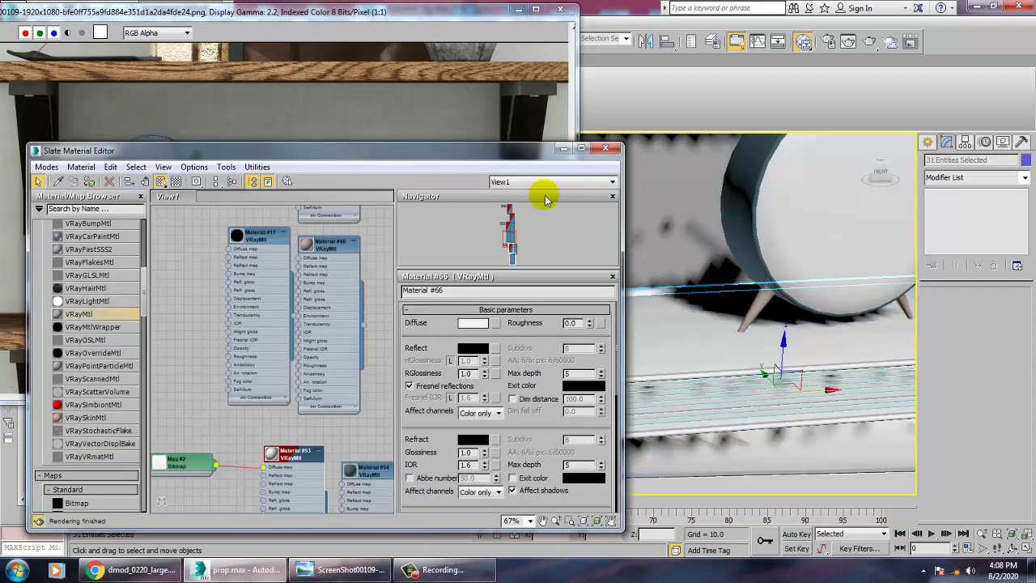
click(563, 147)
scroll(680, 310, down, 5)
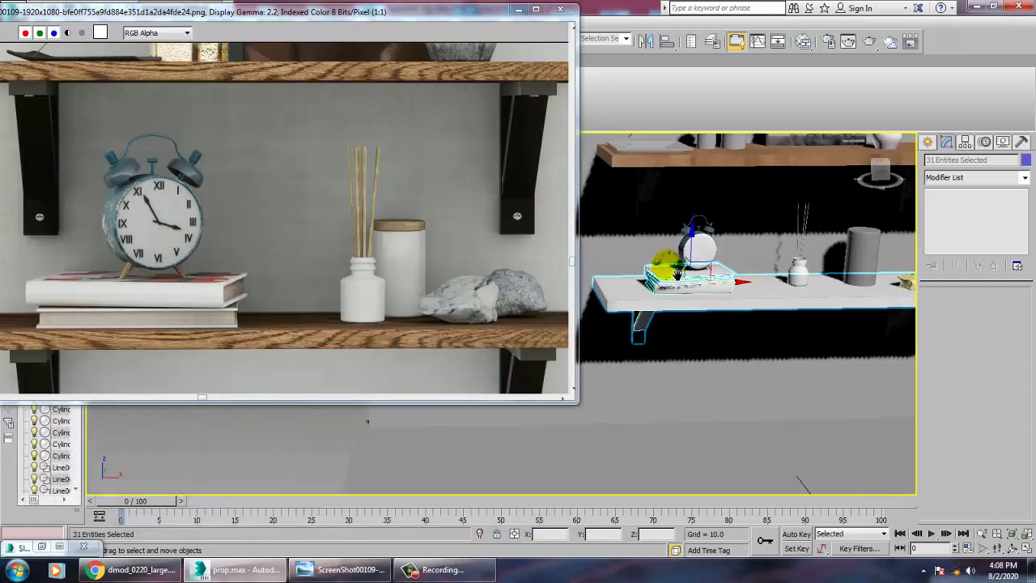
Step: Exclude the lower shelf and its bracket from the selection and assign Material #53 to the book pieces
alt+click(674, 305)
alt+middle_drag(840, 213, 629, 337)
alt+click(616, 334)
key(m)
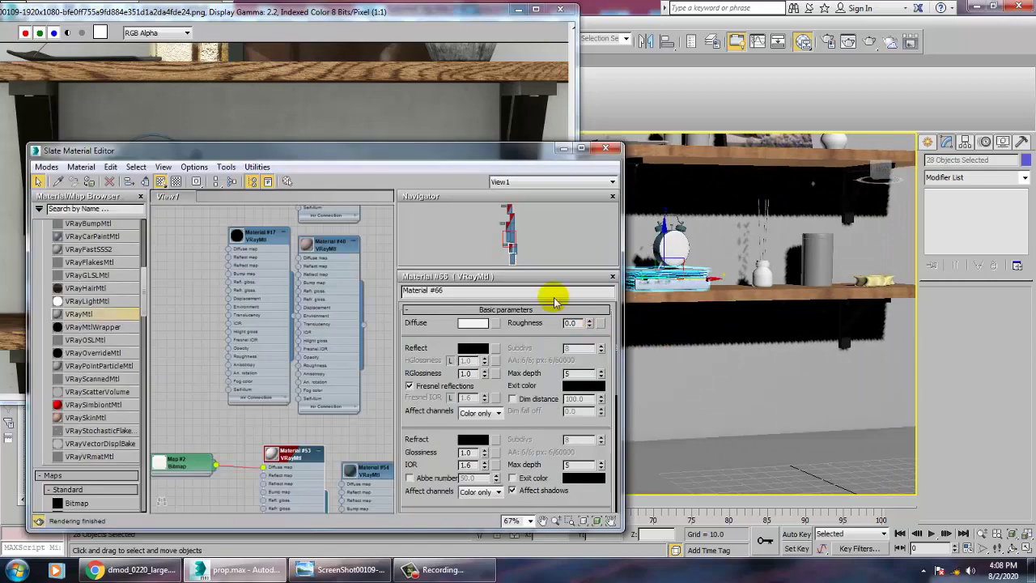
click(89, 182)
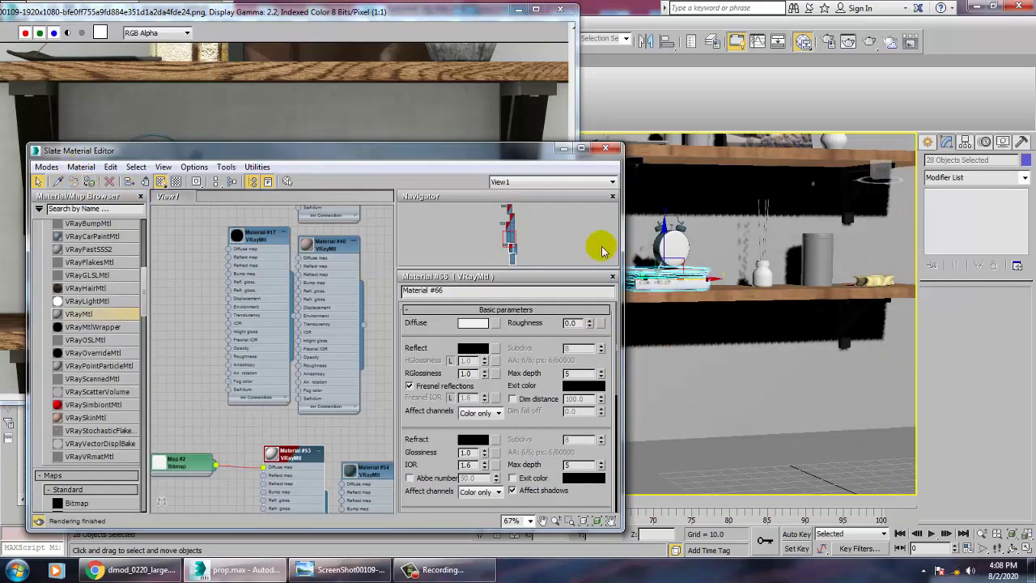
alt+middle_drag(863, 314, 821, 384)
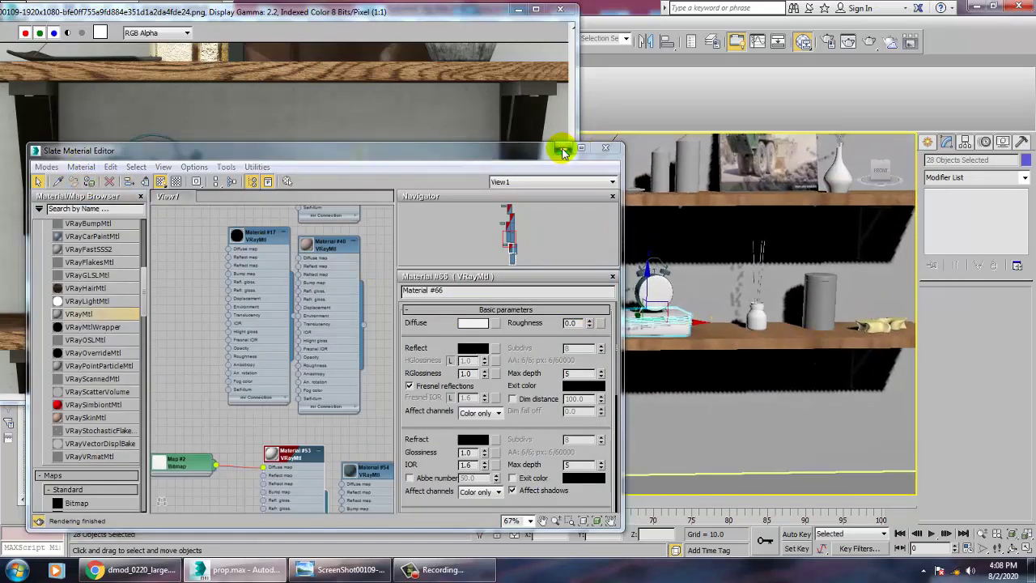
click(564, 152)
Step: Select the body polygons of the tall cylindrical jar on the lower shelf, leaving out its lid
middle_drag(764, 342, 681, 430)
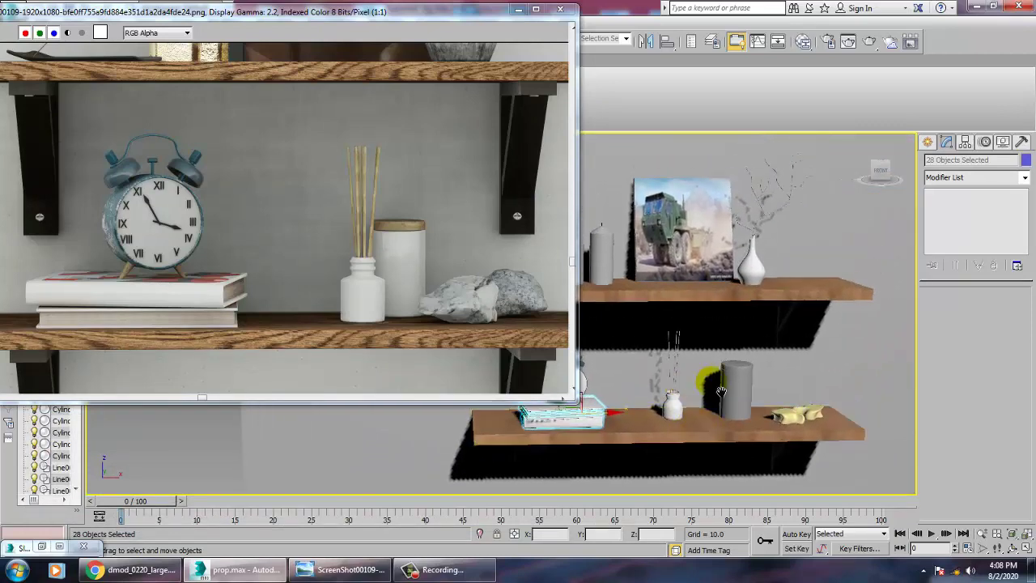
middle_drag(720, 392, 826, 378)
scroll(731, 387, up, 3)
middle_drag(830, 414, 571, 400)
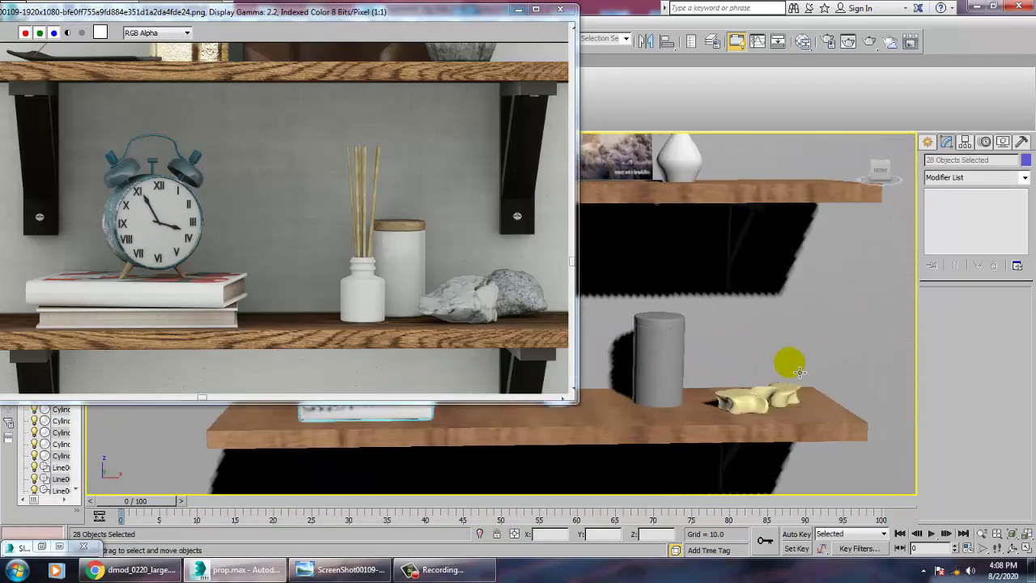
click(667, 339)
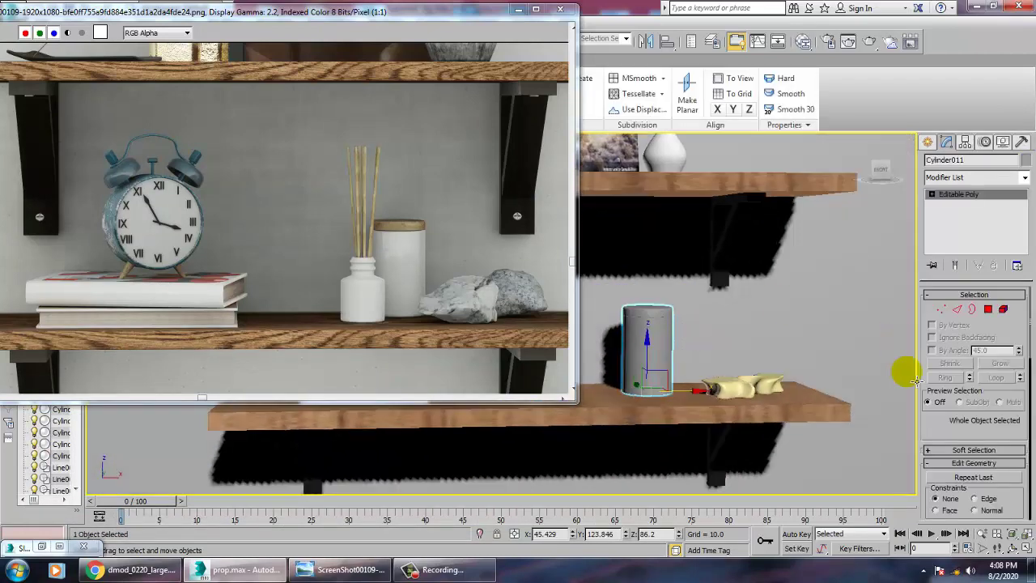
click(990, 308)
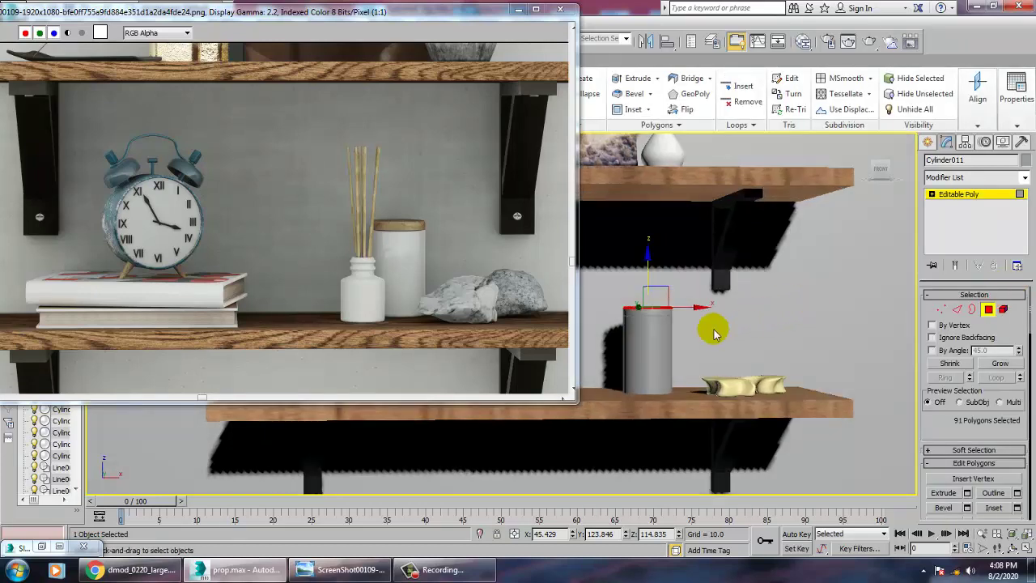
scroll(717, 302, up, 5)
middle_drag(704, 328, 903, 242)
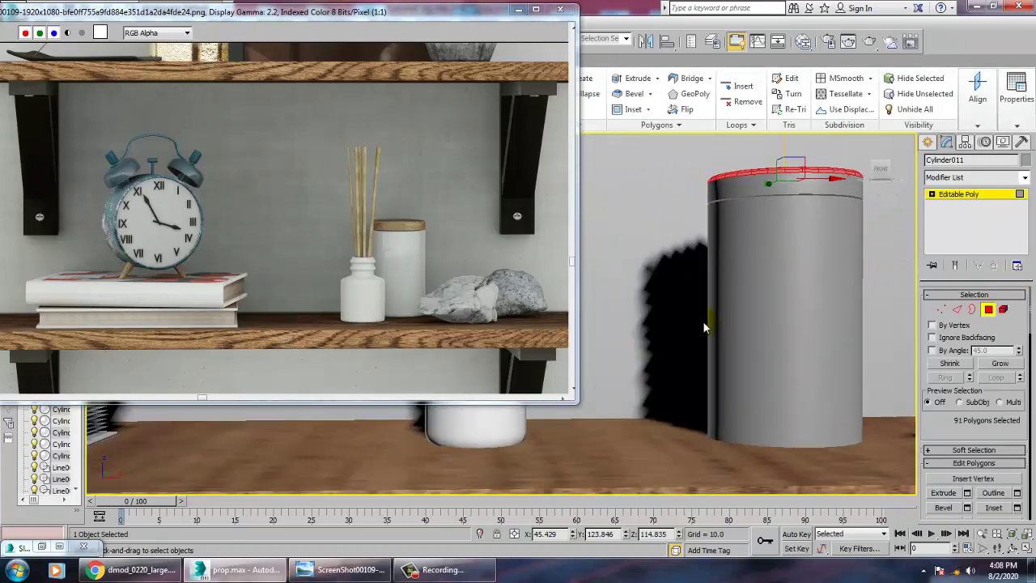
drag(674, 240, 951, 507)
alt+middle_drag(774, 317, 790, 331)
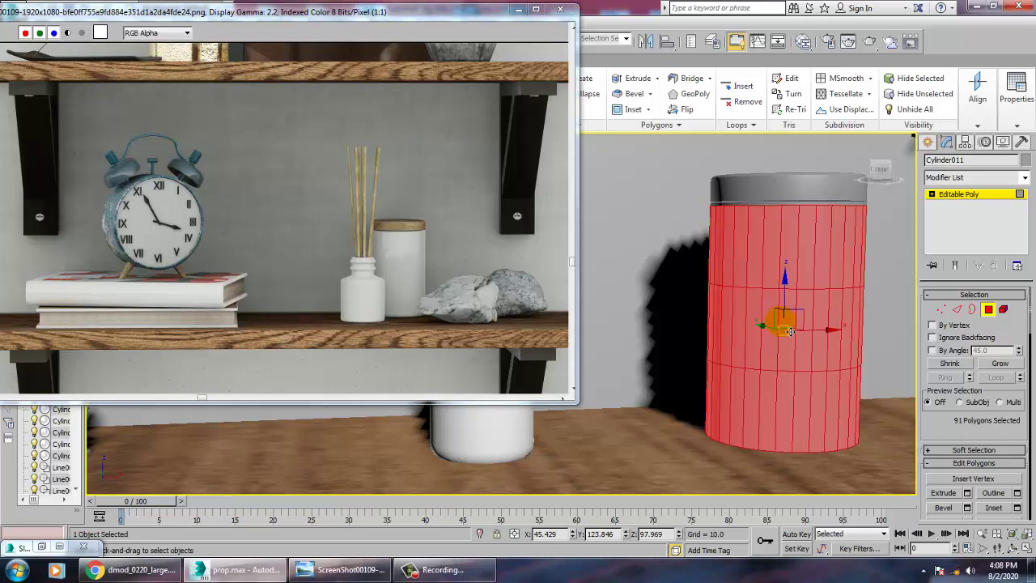
Step: Examine the maps of Material #53 and leave polygon editing of the tall jar
key(m)
middle_drag(353, 308, 347, 451)
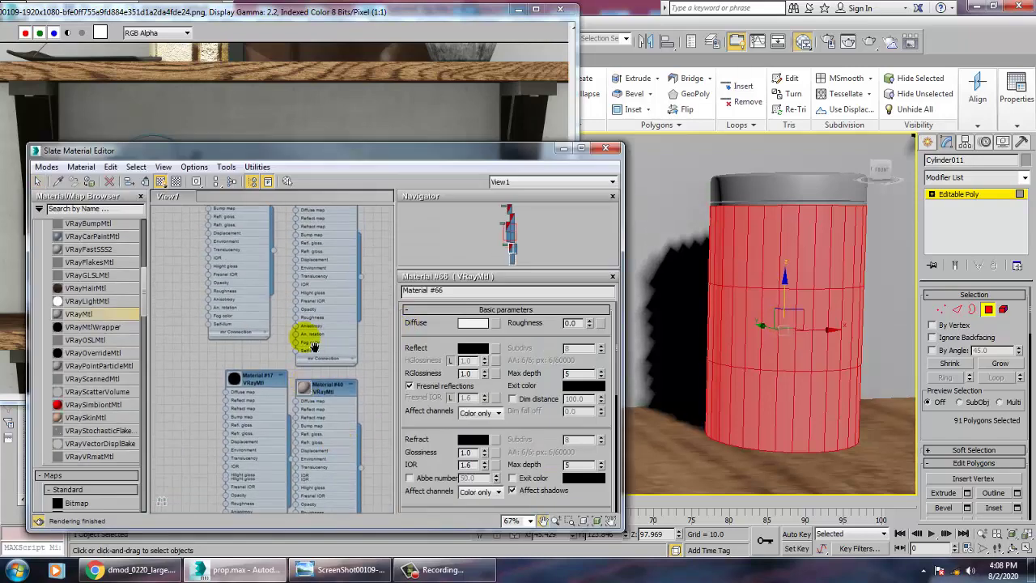
middle_drag(311, 340, 316, 190)
click(323, 383)
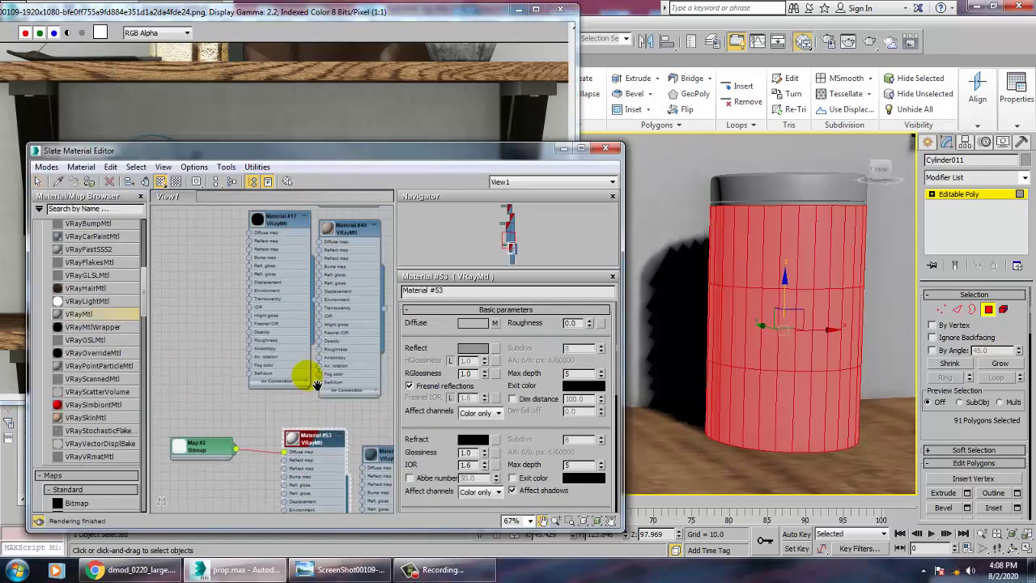
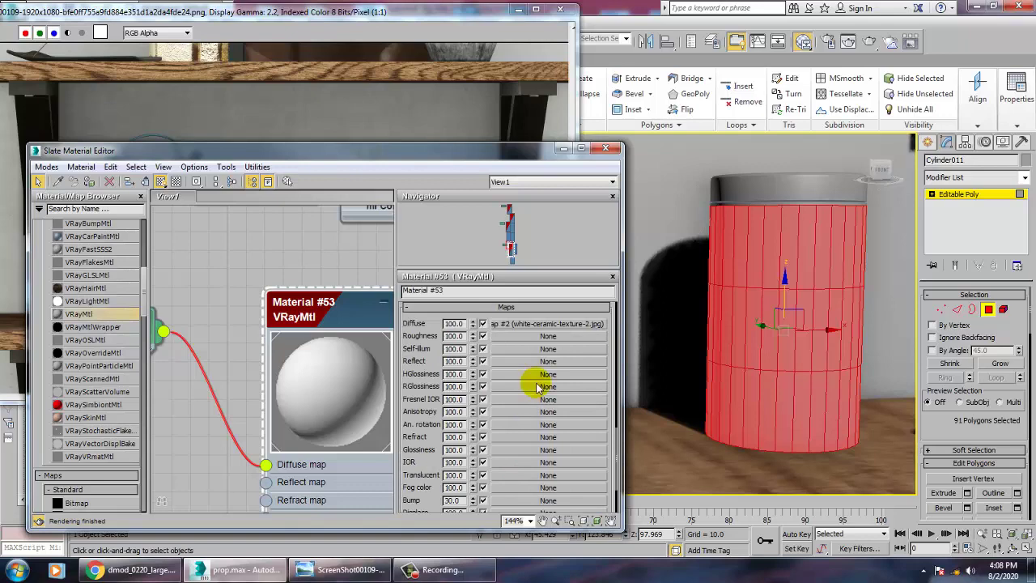
click(567, 152)
scroll(743, 347, down, 6)
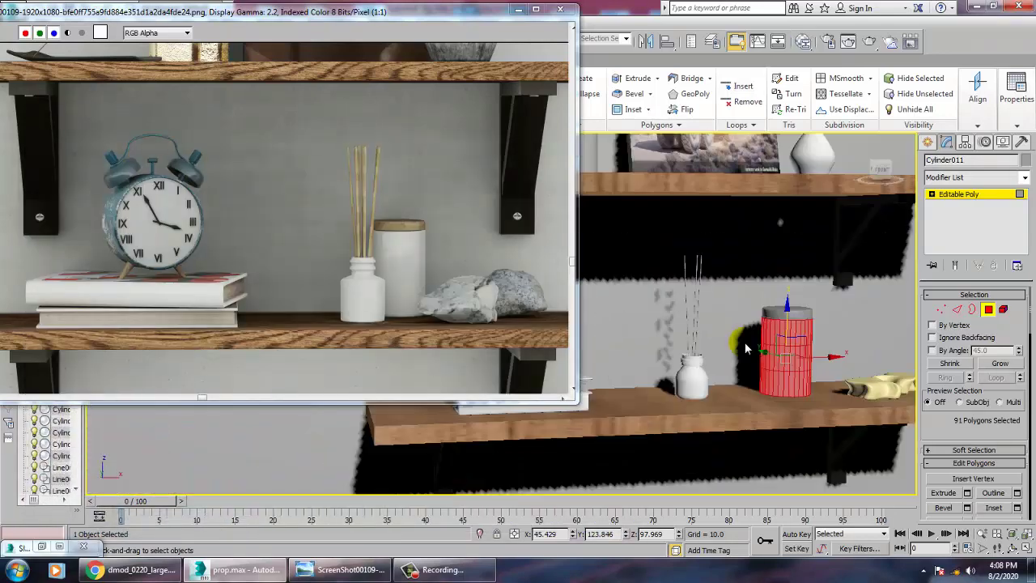
scroll(731, 364, up, 3)
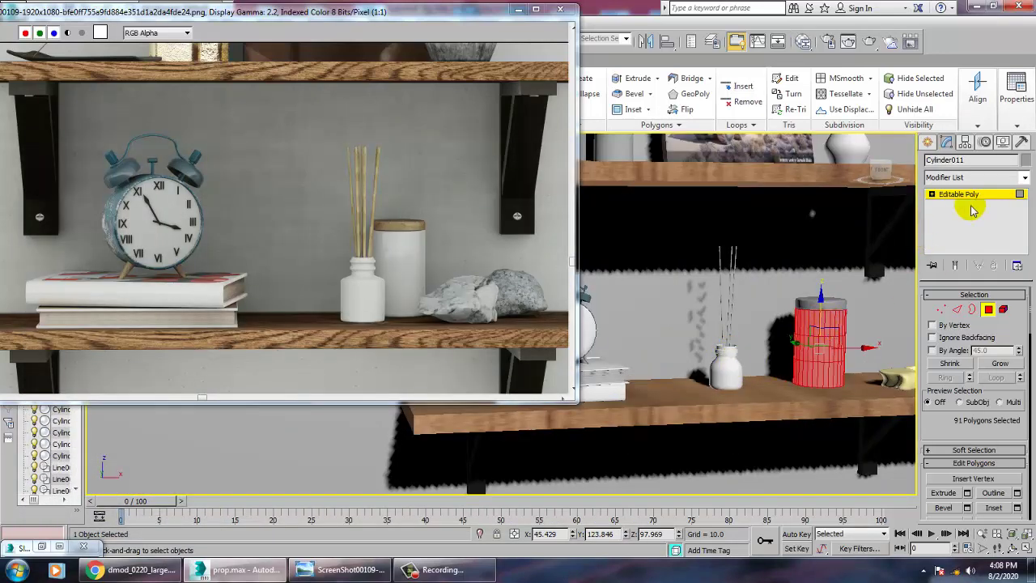
click(960, 194)
Step: Assign Material #66 to the small reed jar on the lower shelf
click(732, 379)
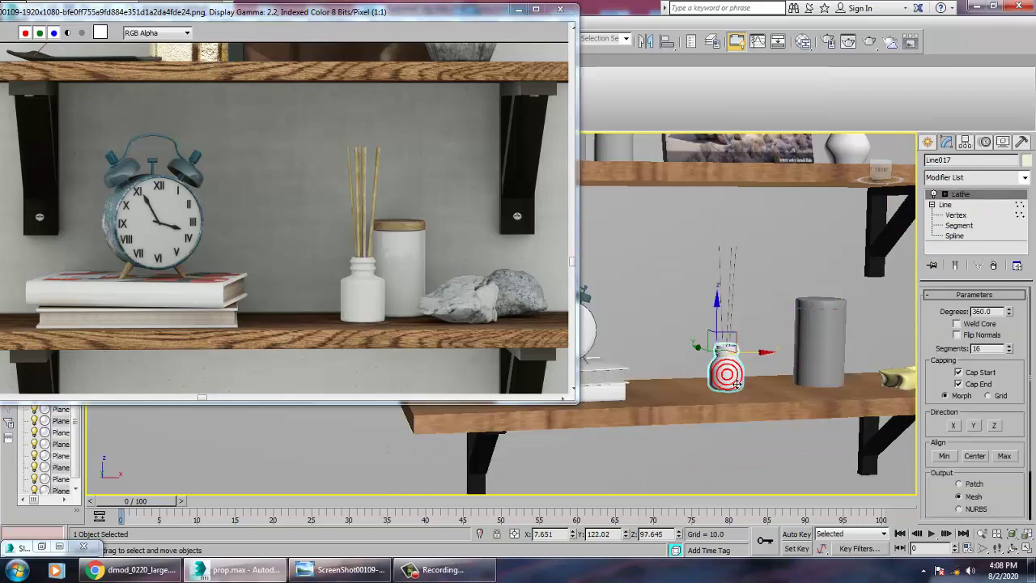
key(m)
middle_drag(368, 338, 327, 296)
scroll(302, 394, down, 3)
scroll(284, 374, down, 4)
middle_drag(288, 382, 319, 278)
drag(337, 350, 337, 402)
scroll(337, 405, up, 3)
double_click(324, 372)
click(94, 182)
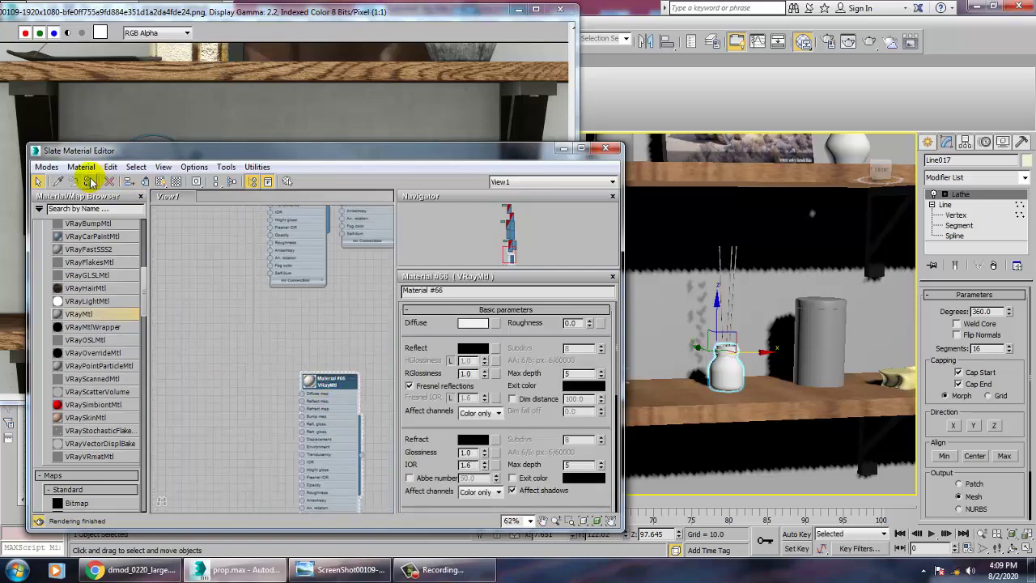
Step: Select the stack of books on the lower shelf and remove the alarm clock's two legs from the selection
alt+middle_drag(808, 373, 755, 377)
scroll(755, 378, down, 6)
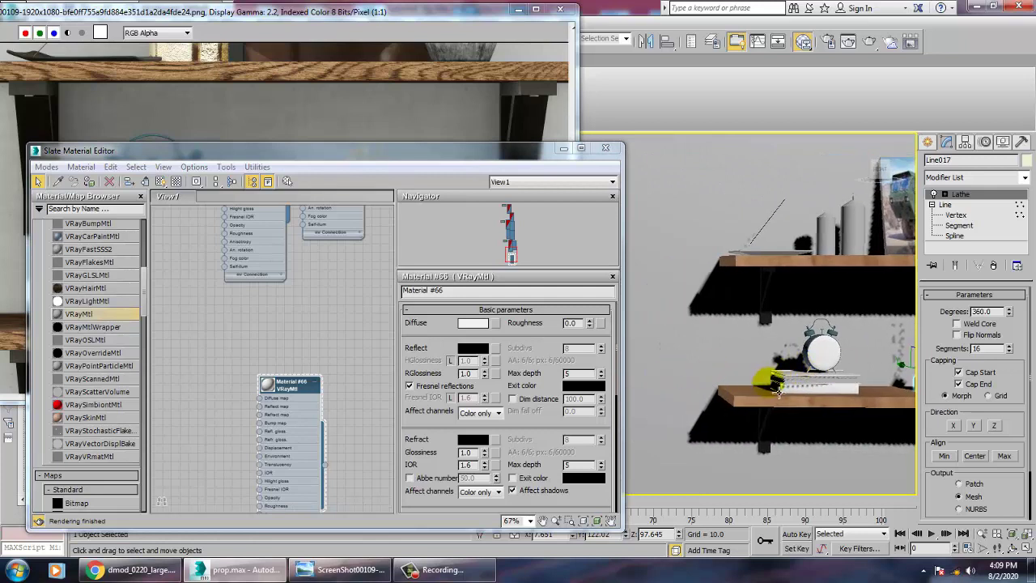
drag(638, 354, 885, 446)
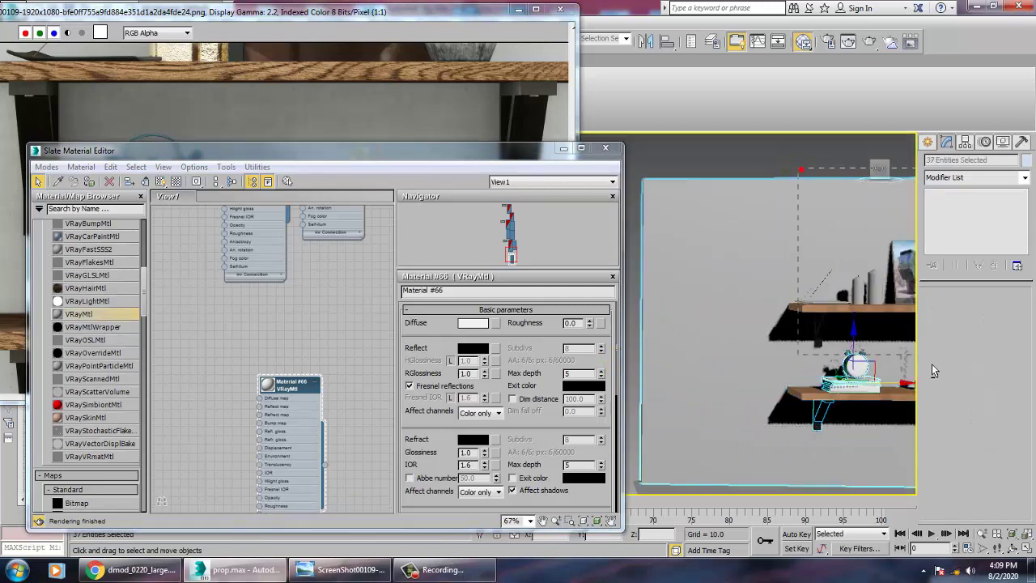
scroll(820, 372, up, 10)
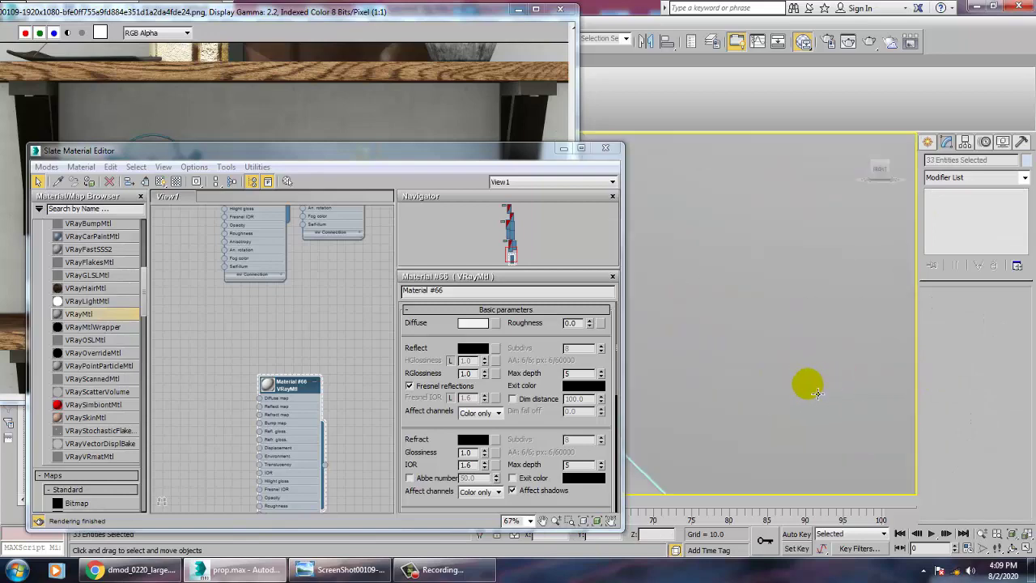
middle_drag(724, 403, 953, 351)
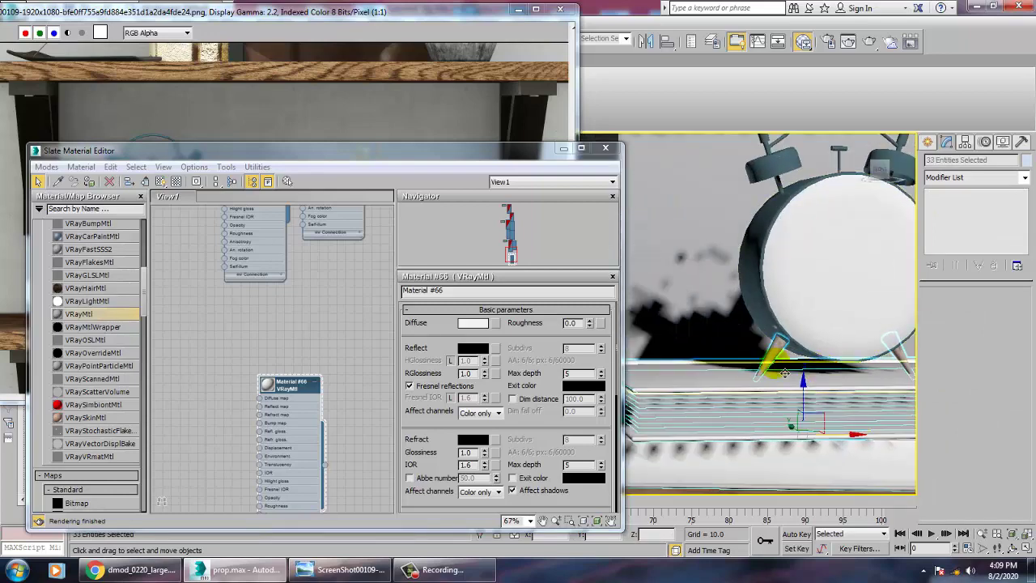
alt+click(774, 352)
alt+click(907, 366)
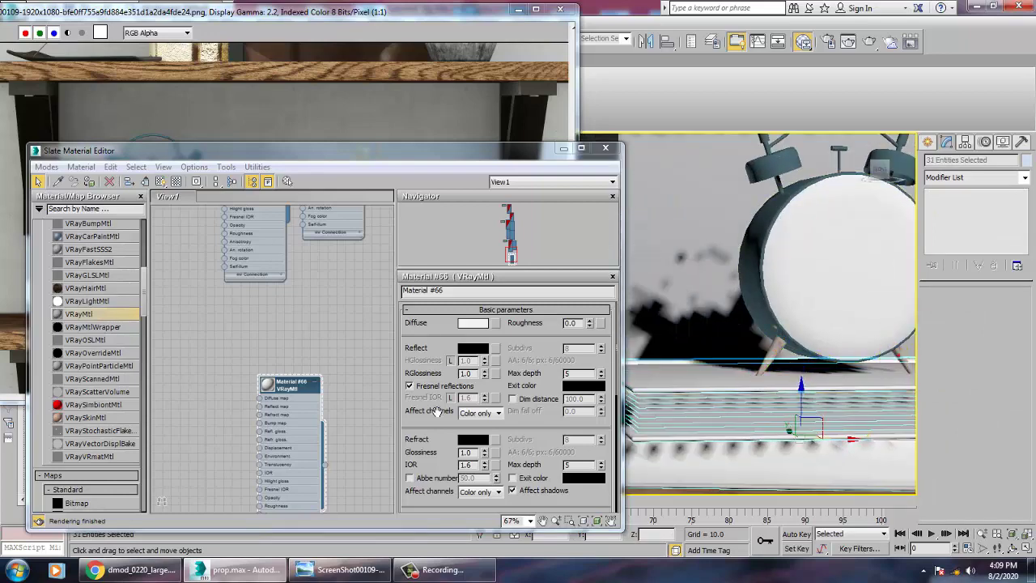
Step: Exclude the lower shelf and its bracket from the selection and assign Material #66 to the book pieces
click(90, 184)
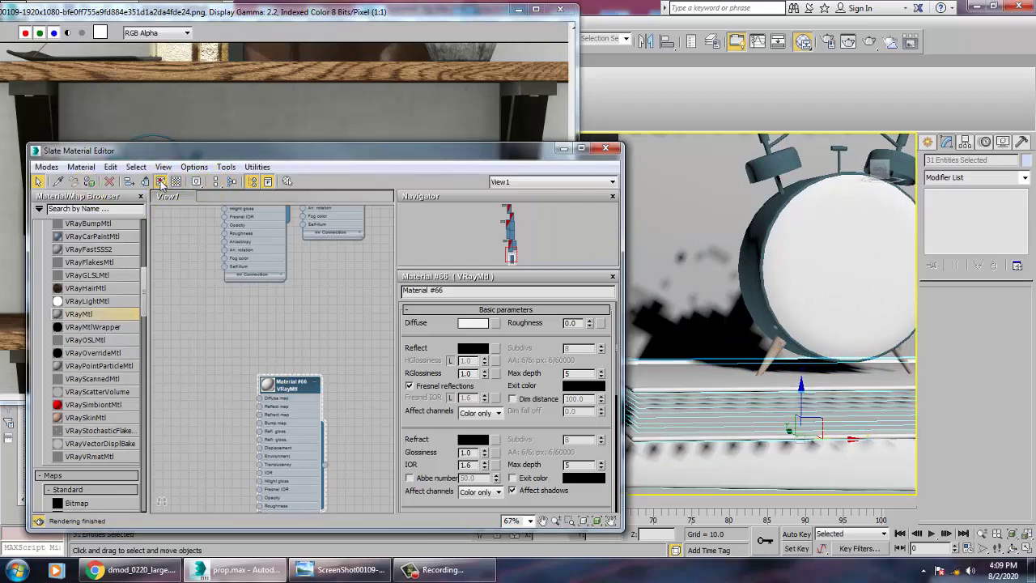
scroll(765, 372, down, 6)
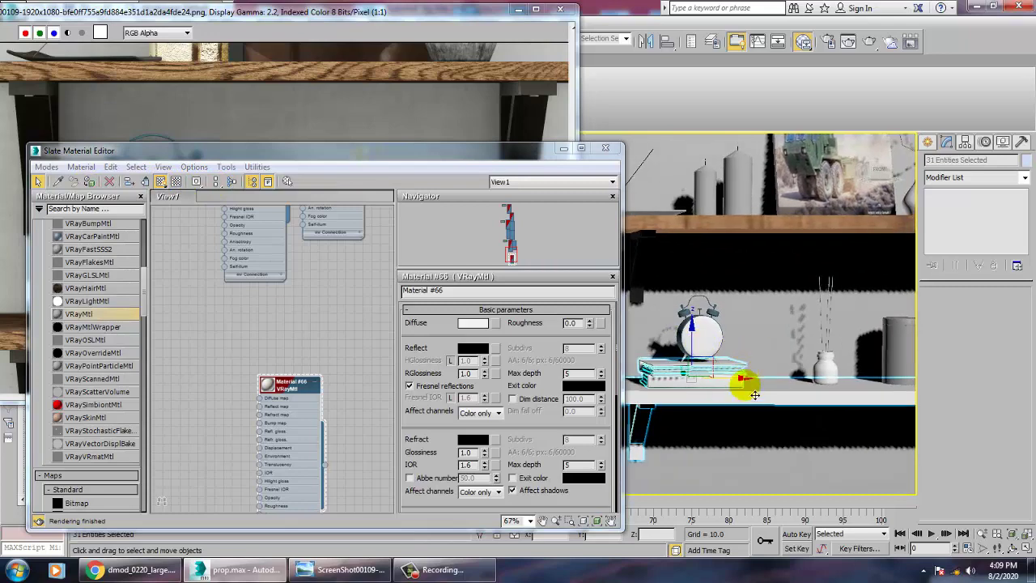
alt+middle_drag(769, 397, 804, 411)
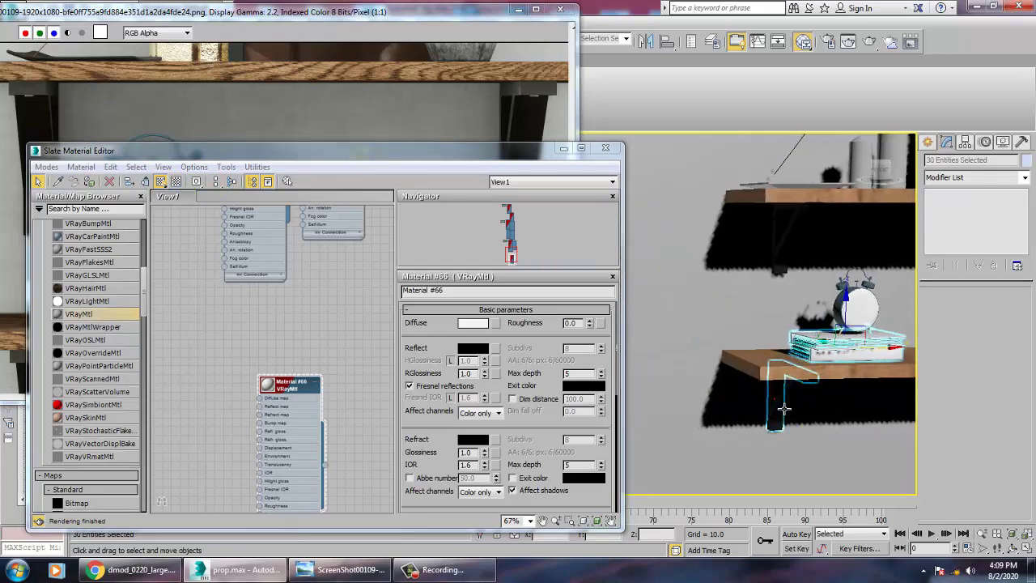
click(91, 181)
alt+middle_drag(819, 386, 789, 406)
alt+click(787, 388)
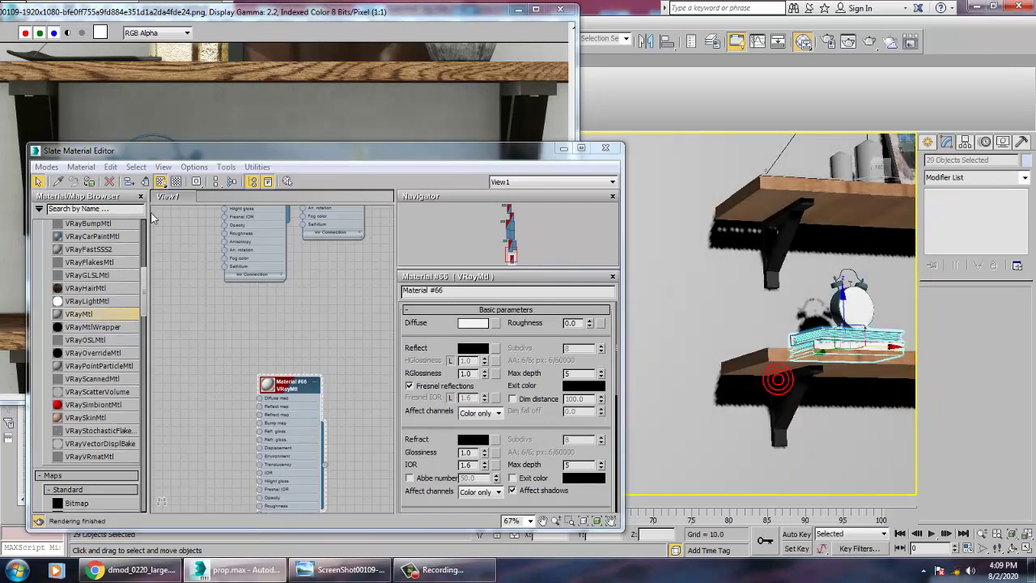
Step: Reopen polygon editing on the tall cylindrical jar and assign Material #53 to its body polygons
key(shift+z)
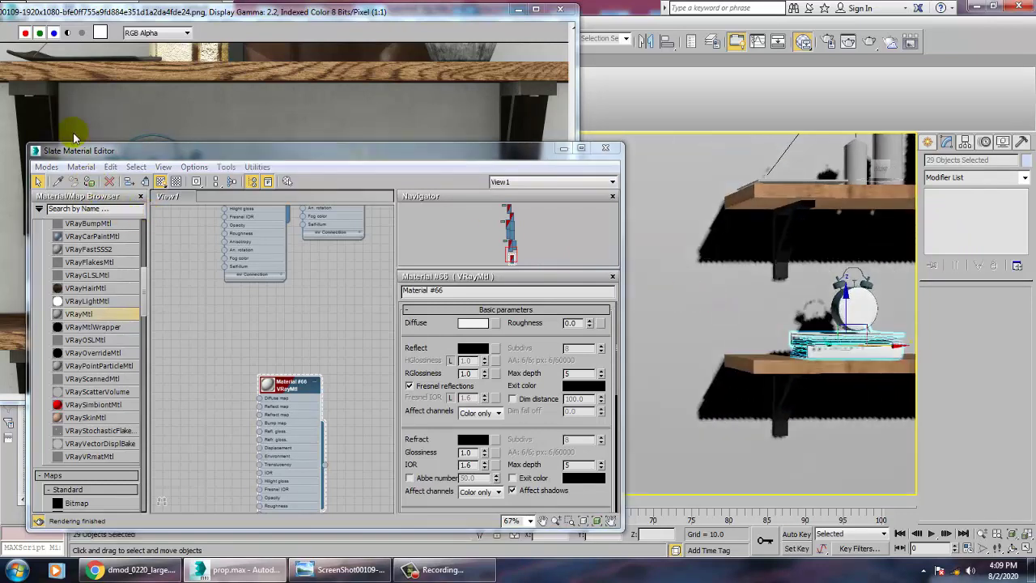
key(shift+z)
key(shift+z)
key(shift+z)
key(shift+z)
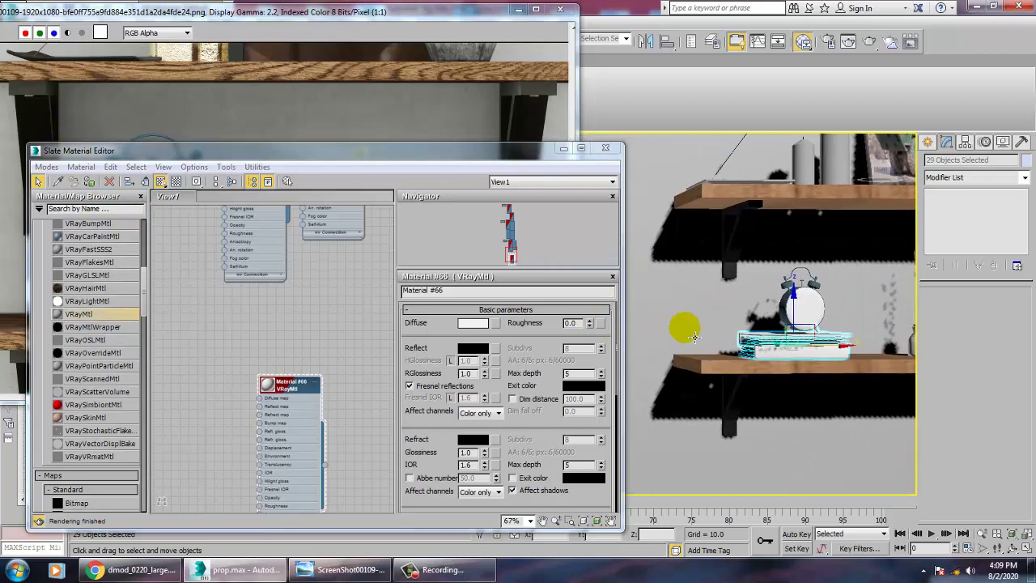
alt+middle_drag(728, 359, 821, 365)
click(749, 365)
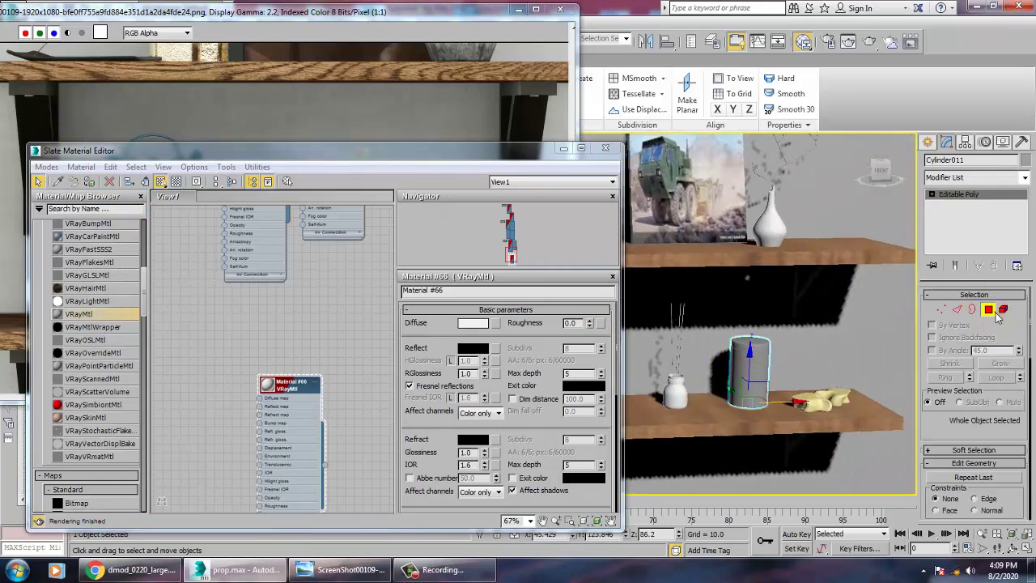
click(993, 312)
middle_drag(228, 230, 265, 372)
click(285, 259)
click(89, 183)
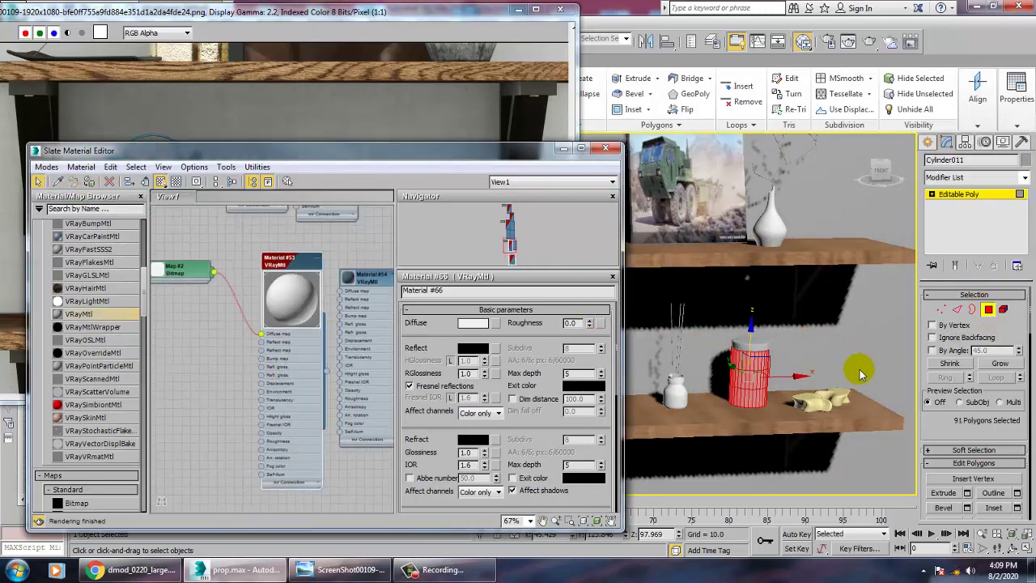
Step: Set the reflection color of Material #66 to a mid grey
click(473, 351)
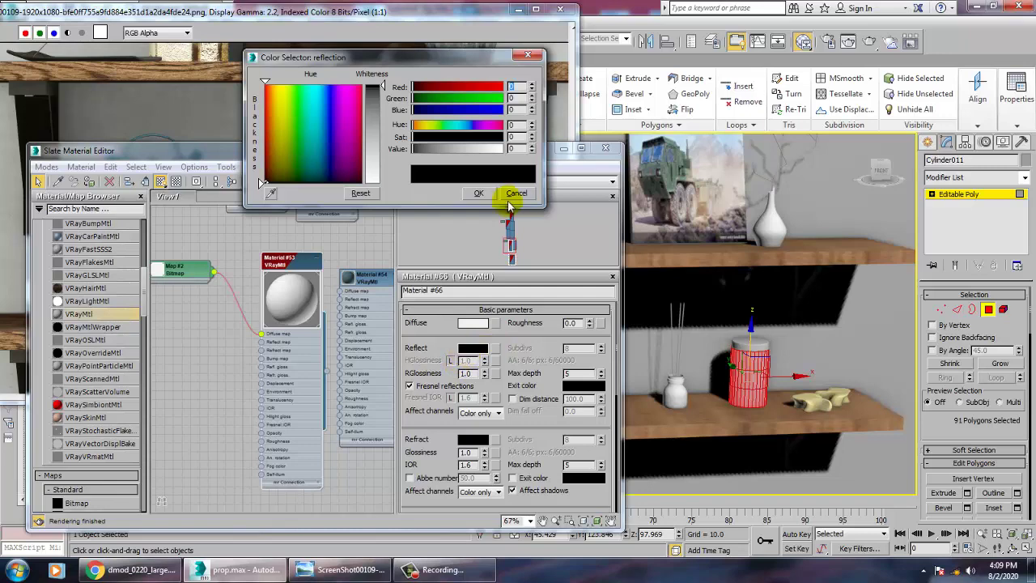
click(520, 196)
click(478, 349)
drag(384, 87, 385, 116)
click(479, 194)
Step: Invert the tall jar's polygon selection so that only its lid is selected
middle_drag(375, 293, 323, 280)
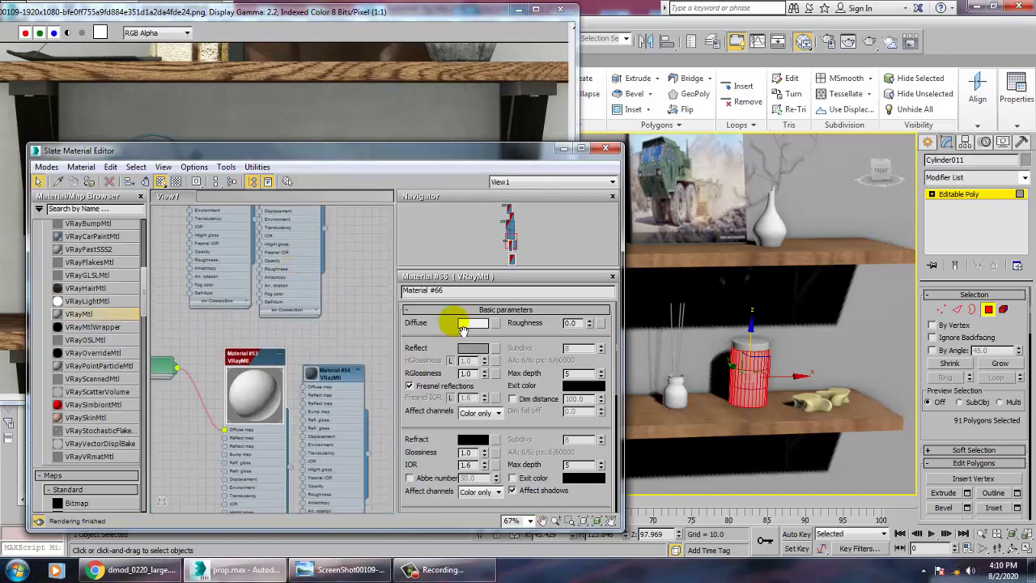
key(ctrl+i)
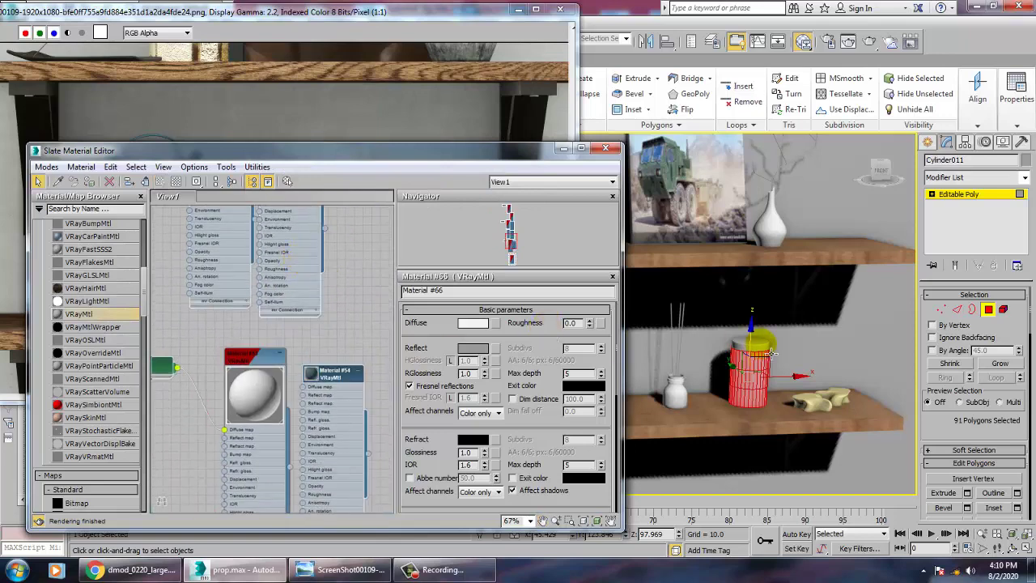
alt+middle_drag(751, 363, 738, 378)
click(737, 378)
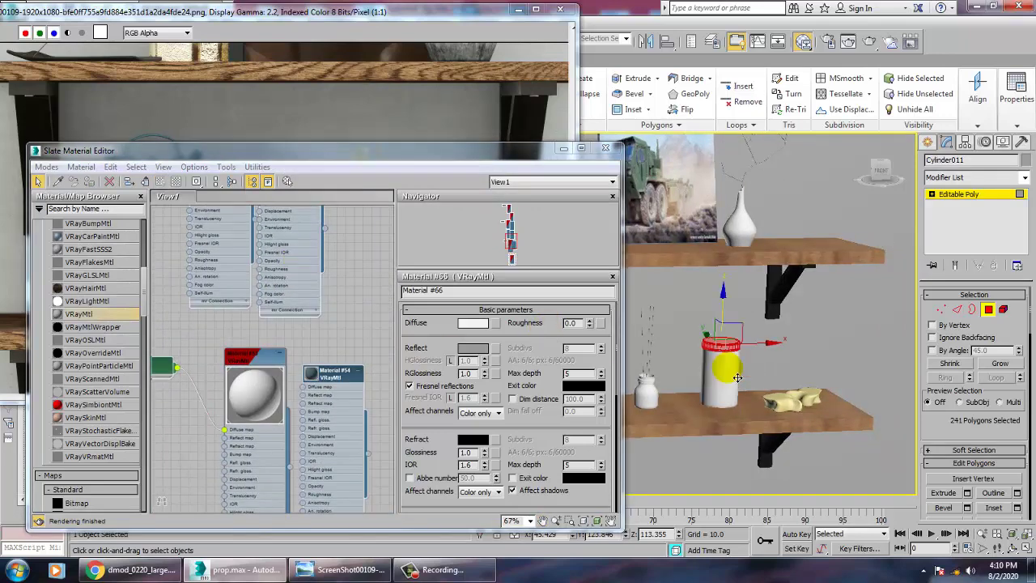
Step: Assign Material #40 to the jar's lid polygons, leave polygon editing and minimize the material editor
middle_drag(280, 231, 301, 374)
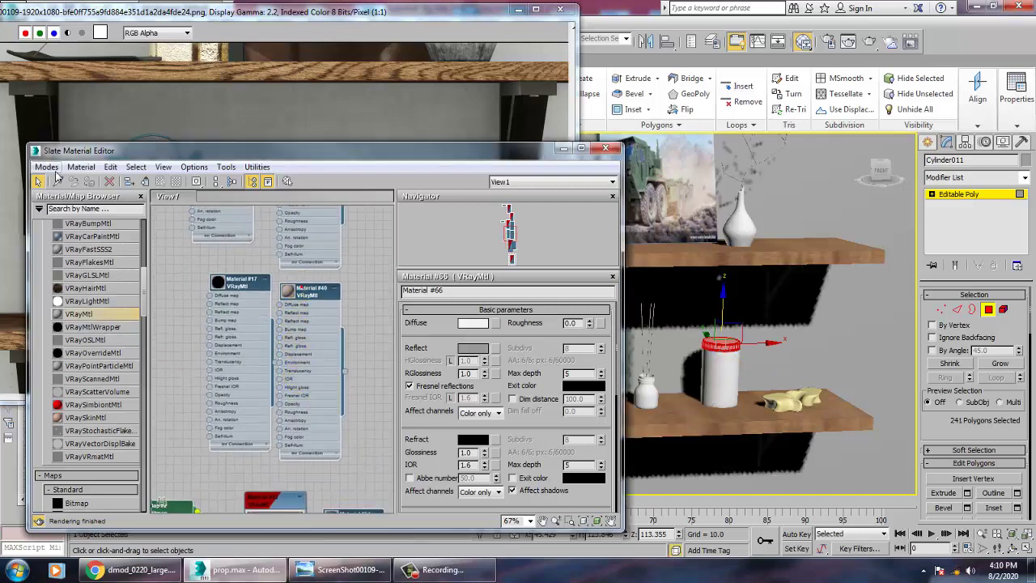
click(329, 302)
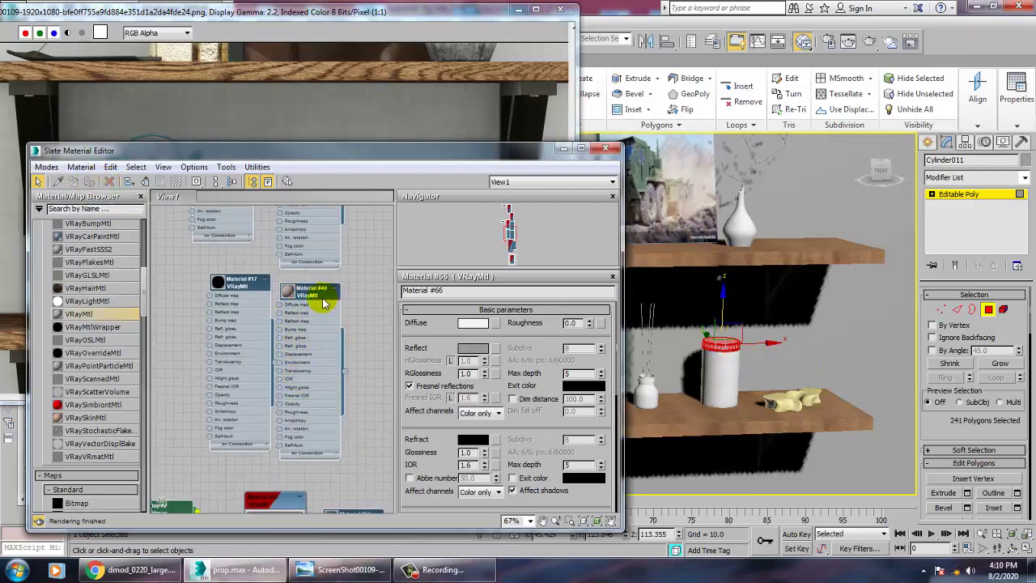
double_click(301, 296)
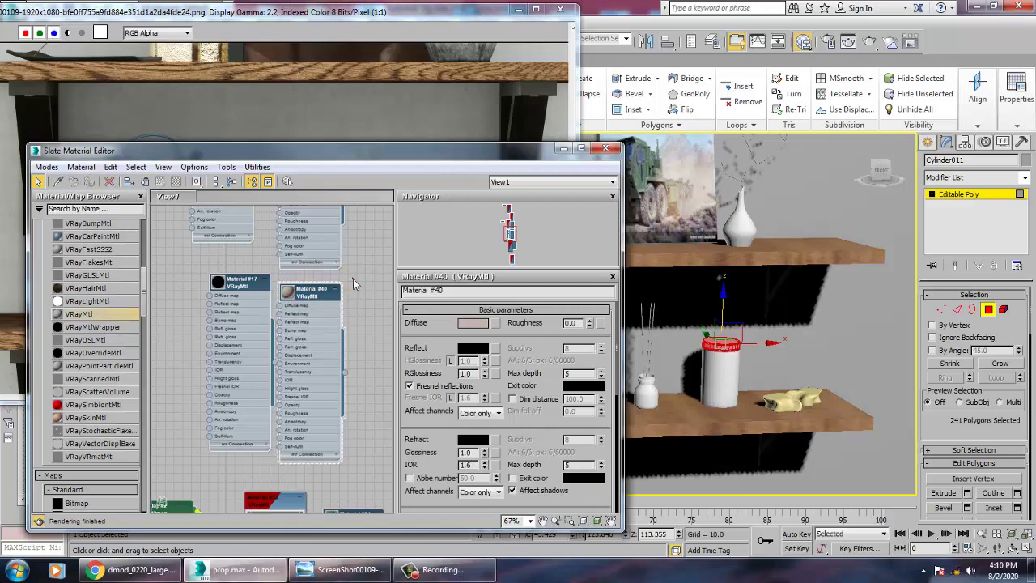
drag(300, 296, 315, 321)
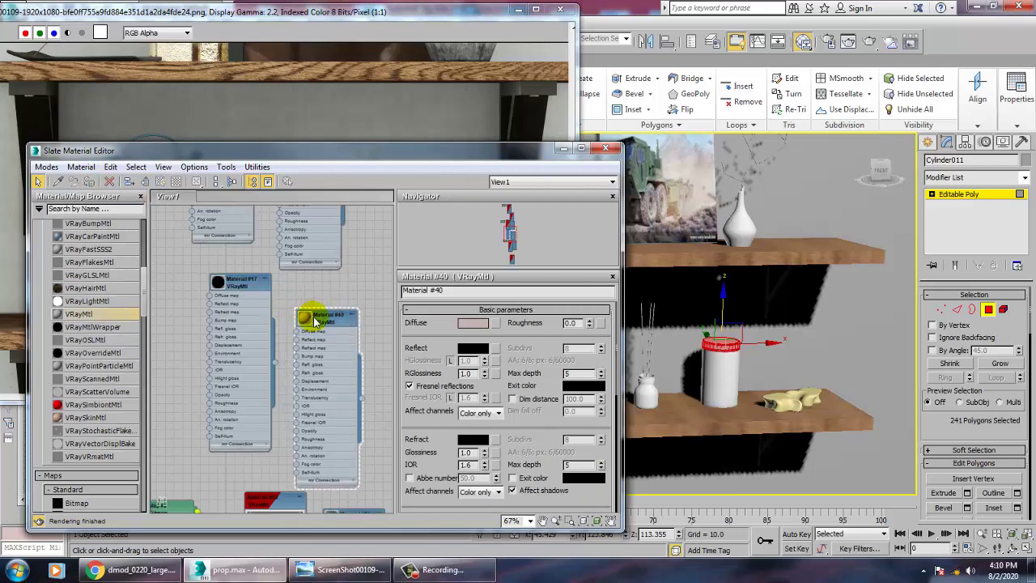
mouse_move(800, 437)
alt+middle_down()
mouse_move(774, 423)
mouse_move(723, 423)
mouse_move(802, 444)
mouse_move(783, 432)
mouse_move(783, 456)
mouse_move(721, 423)
mouse_move(756, 416)
mouse_move(765, 453)
mouse_move(722, 409)
alt+middle_up()
scroll(745, 416, up, 4)
scroll(723, 423, down, 8)
scroll(746, 414, up, 5)
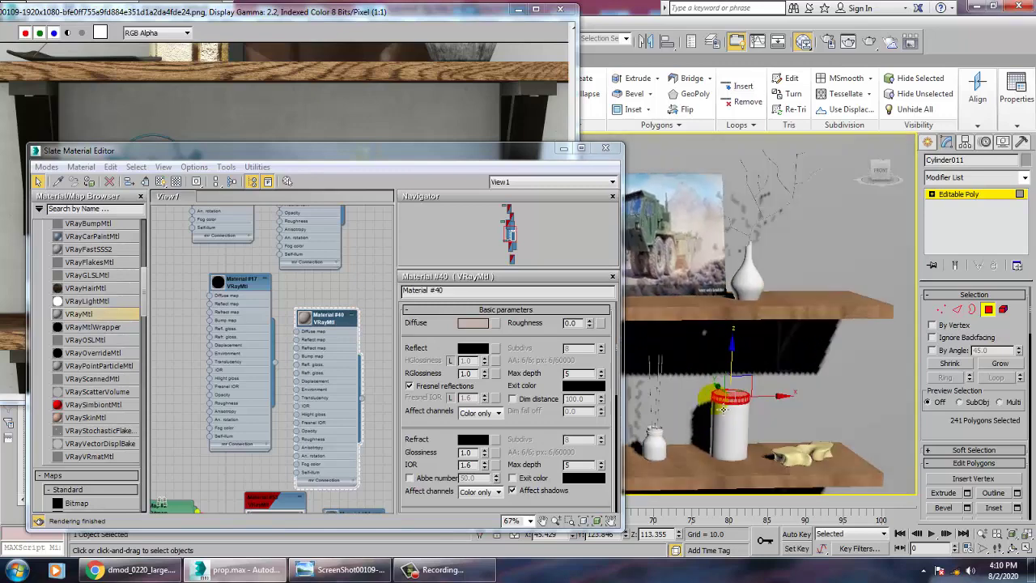
click(958, 194)
click(562, 148)
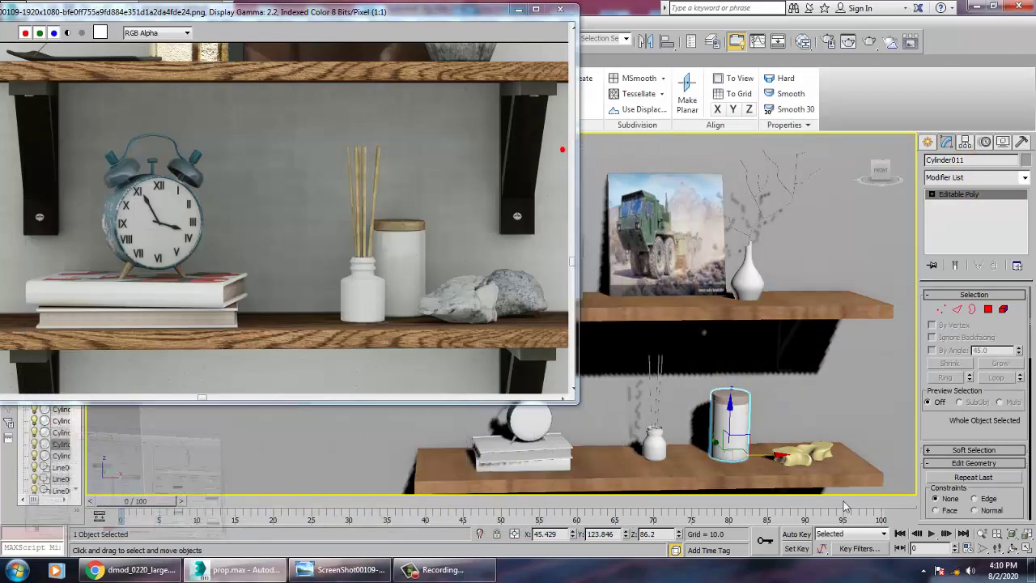
Step: Select the two rocks on the lower shelf and add a new VRayMtl to the material graph with its parameters shown
click(800, 453)
middle_drag(833, 458, 801, 430)
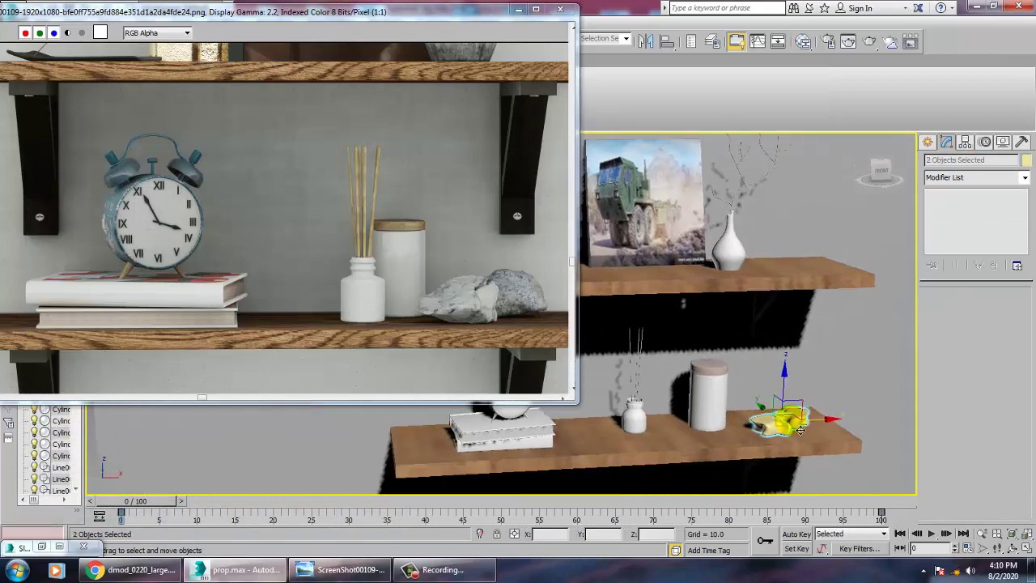
key(m)
middle_drag(293, 358, 301, 223)
middle_drag(298, 450, 281, 387)
drag(86, 313, 127, 317)
drag(212, 311, 213, 311)
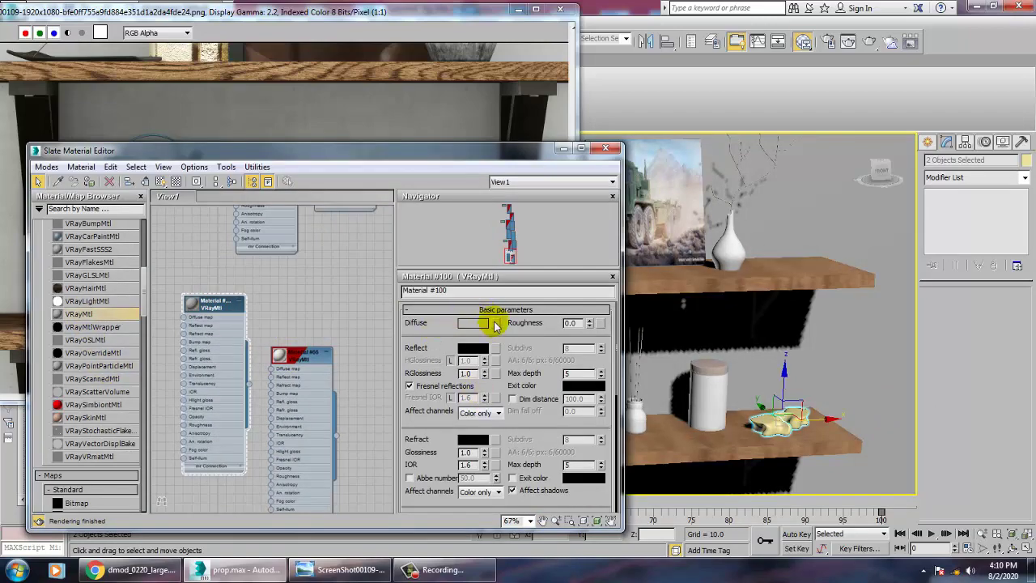
Step: Choose Bitmap as the diffuse map of Material #100
click(495, 323)
click(404, 134)
double_click(404, 134)
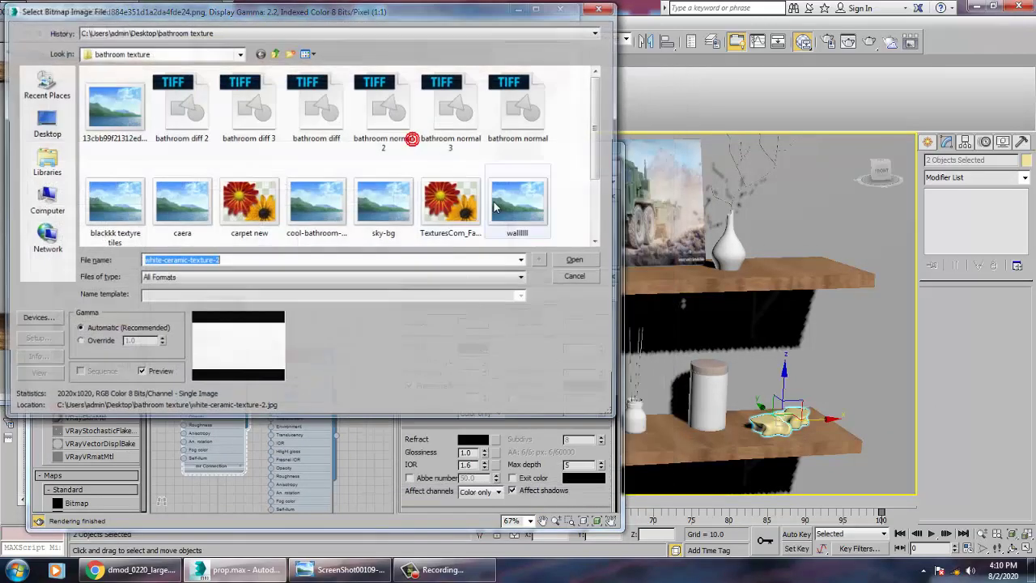
Step: Preview the images in the bathroom texture folder as candidates for the rocks' diffuse map
click(134, 111)
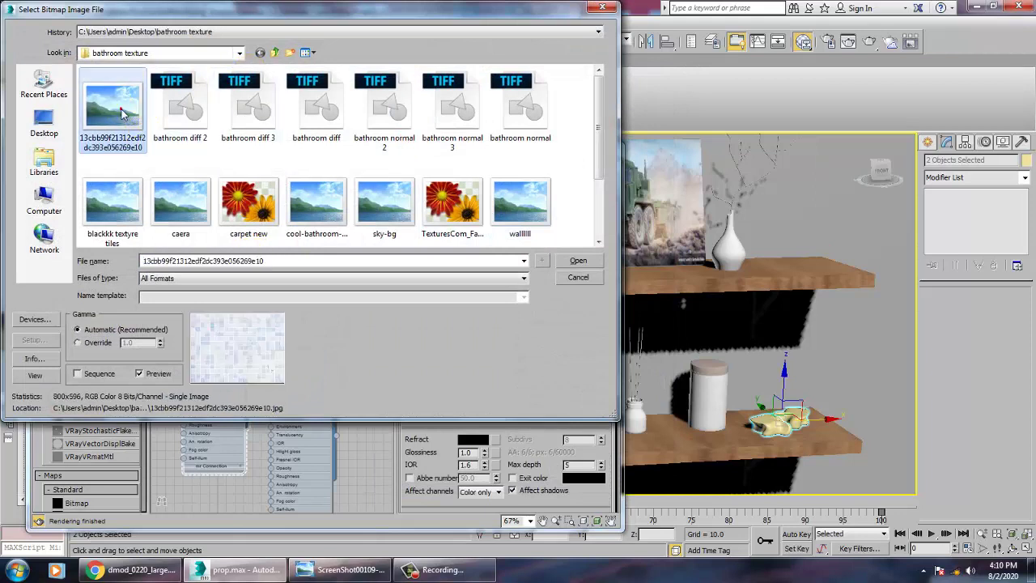
key(Right)
key(Right)
key(Right)
key(Right)
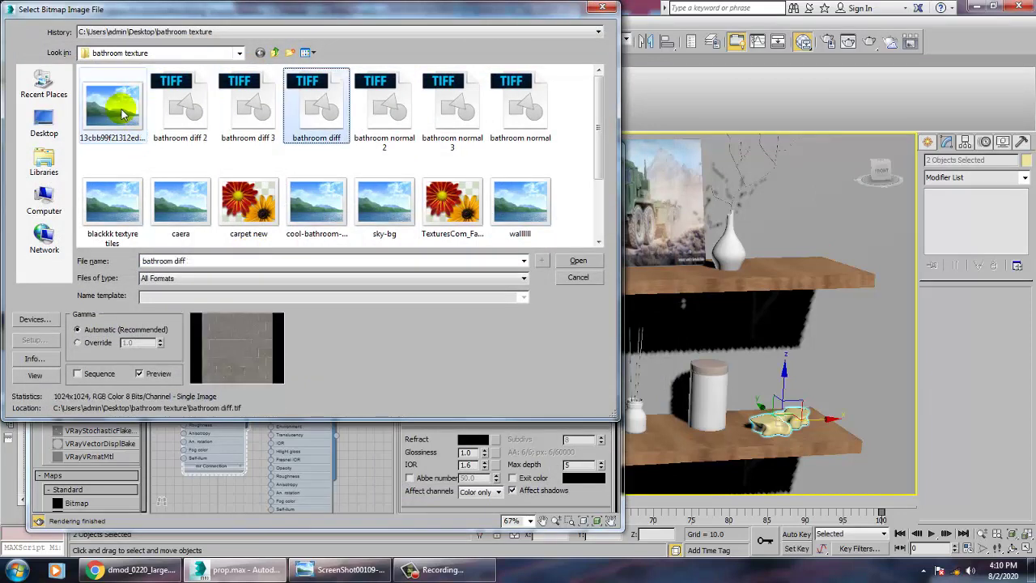
key(Right)
key(Right)
key(Down)
key(Left)
key(Left)
key(Left)
key(Left)
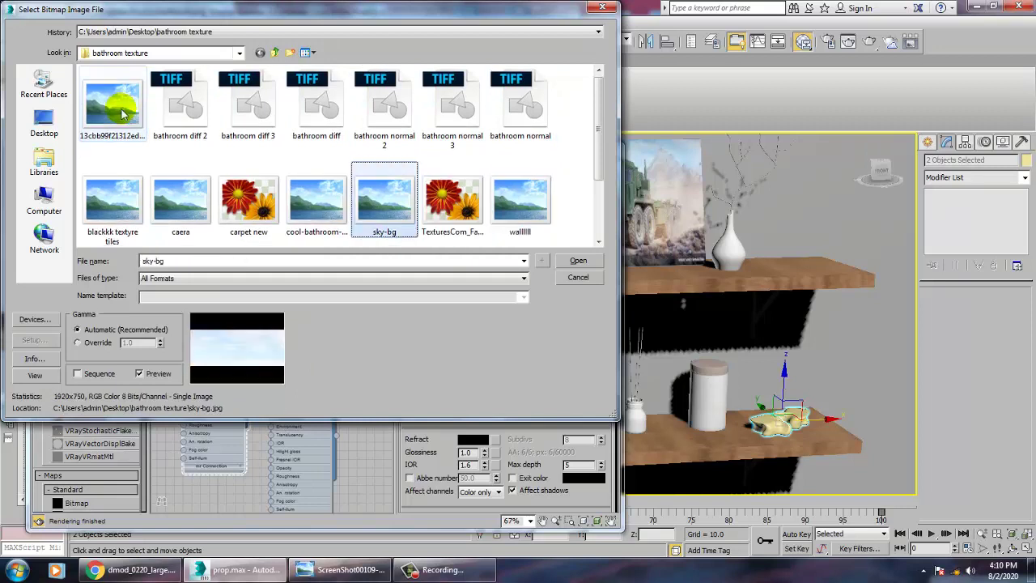
key(Left)
key(Left)
key(Down)
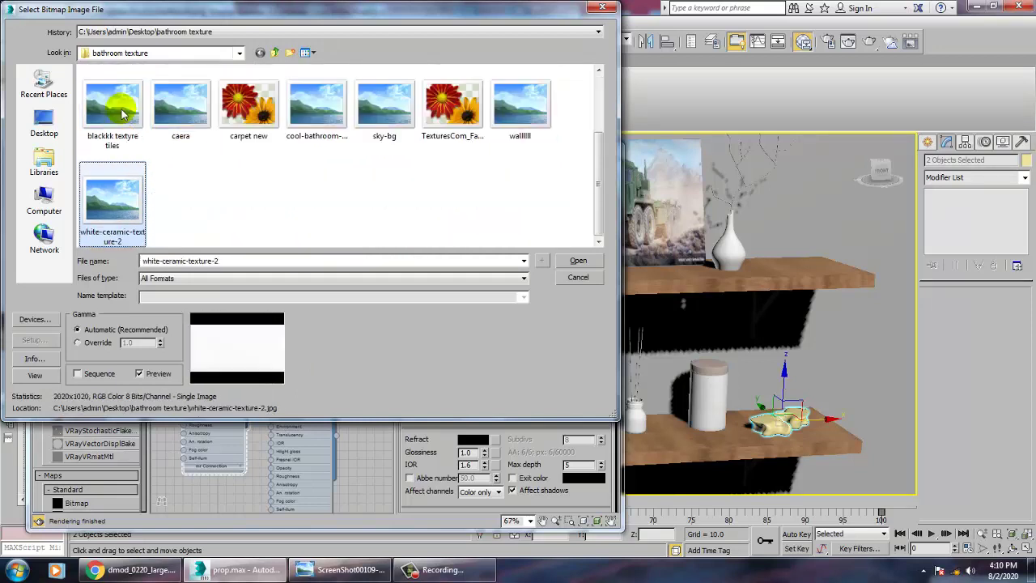
click(122, 113)
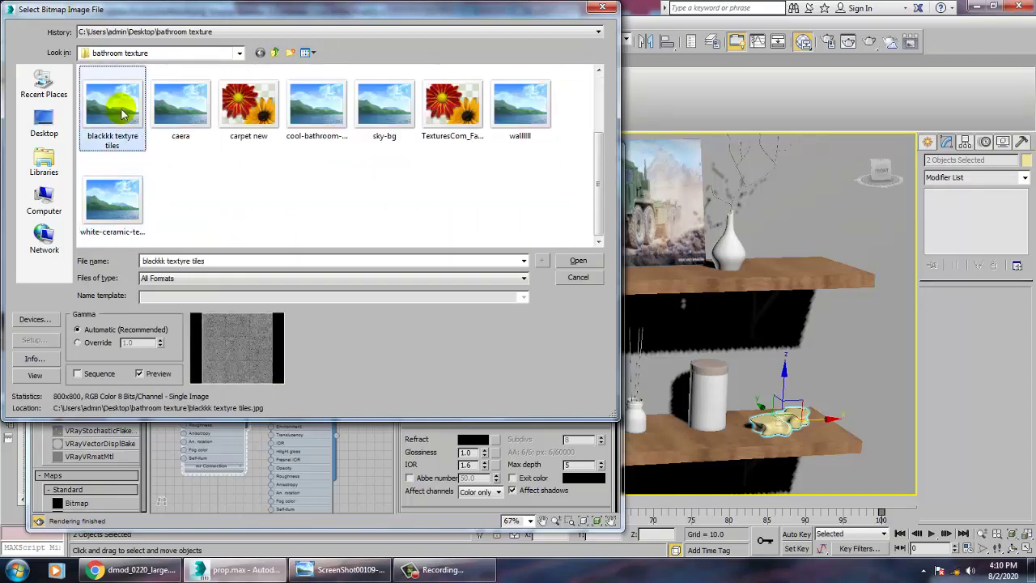
Step: Load "(ASPHALT 4) tarmac road tar seamless texture 2048x2048" from the desktop's Bridge texture folder as Material #100's diffuse bitmap
click(275, 53)
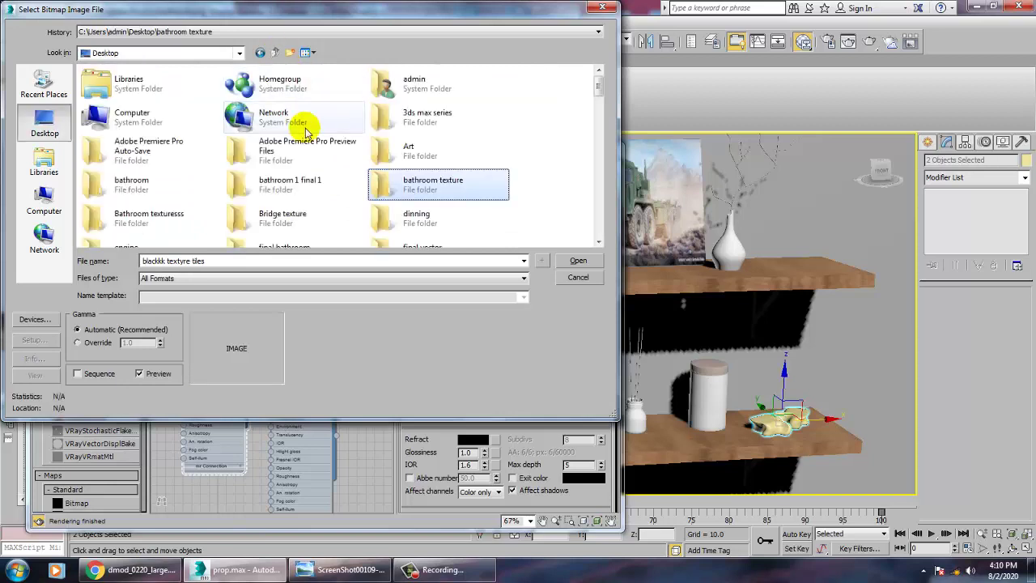
key(b)
key(b)
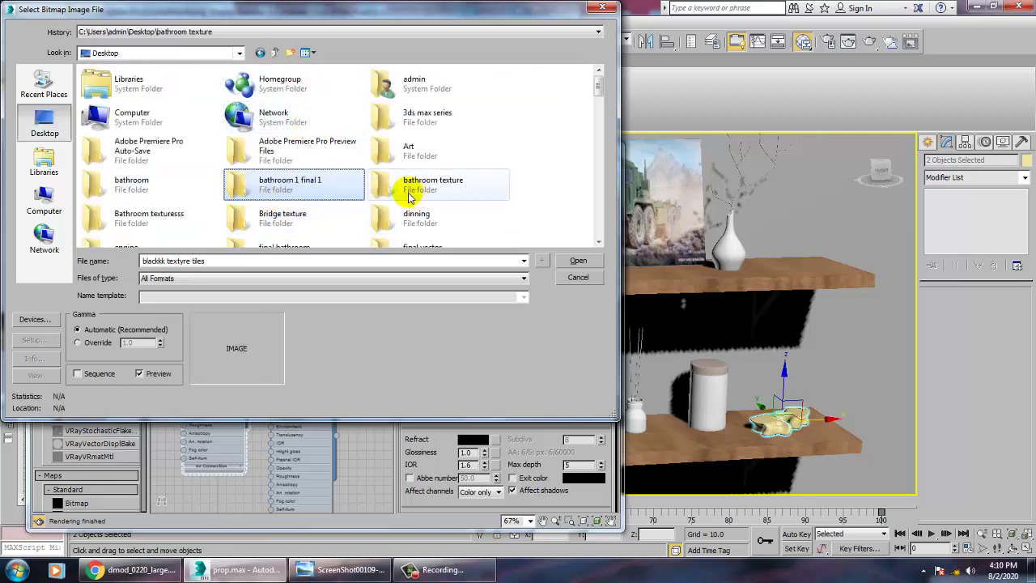
double_click(341, 220)
click(134, 136)
click(121, 129)
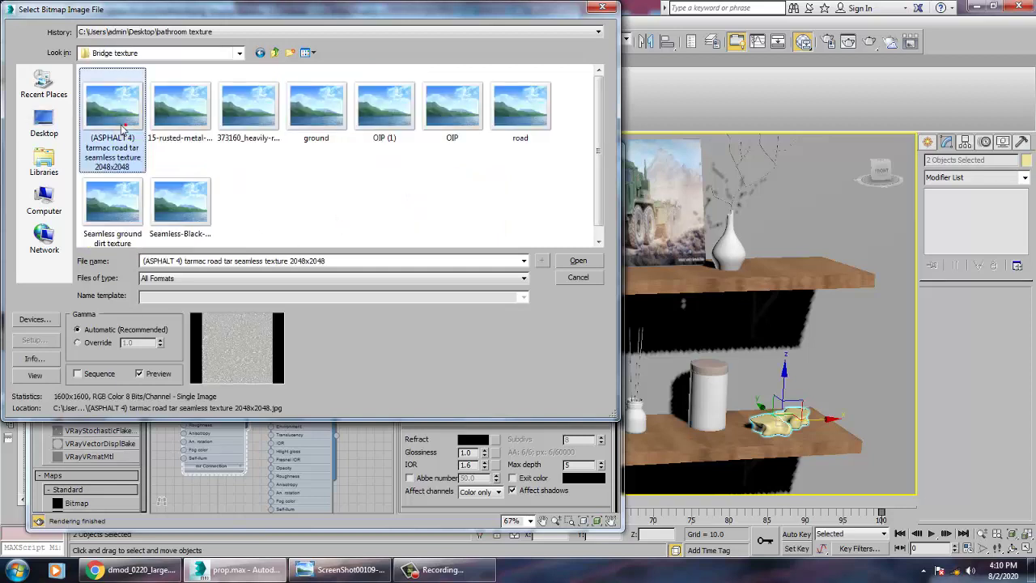
key(Right)
key(Left)
click(578, 260)
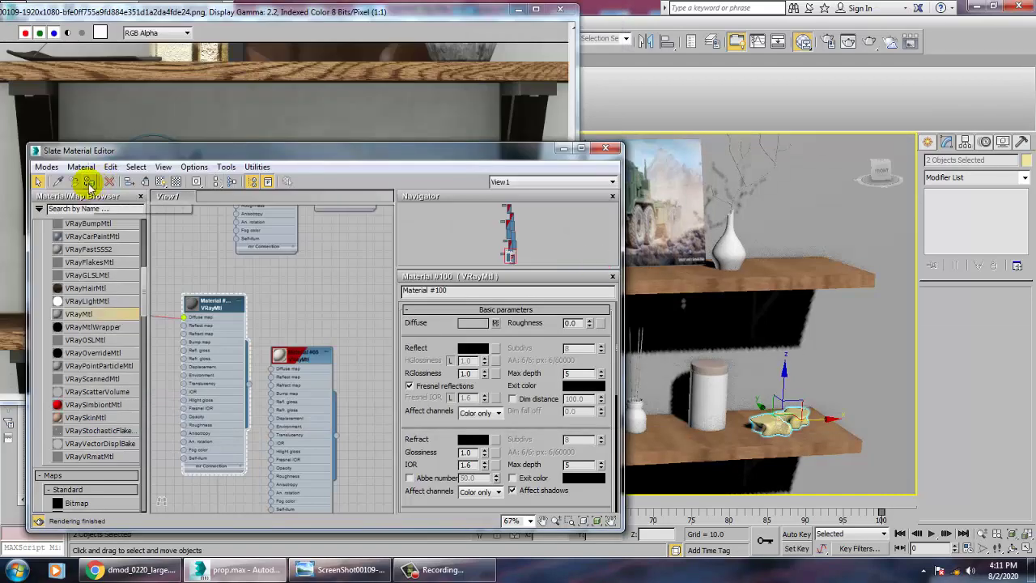
Step: Assign Material #100 to the two selected rocks and show its diffuse map in the viewport
click(89, 182)
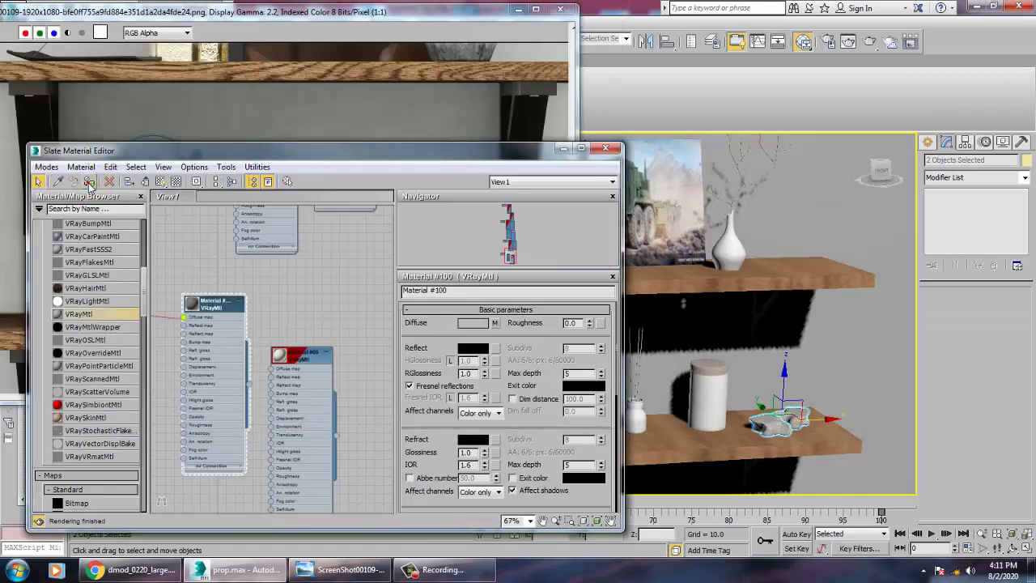
click(160, 181)
scroll(752, 398, up, 3)
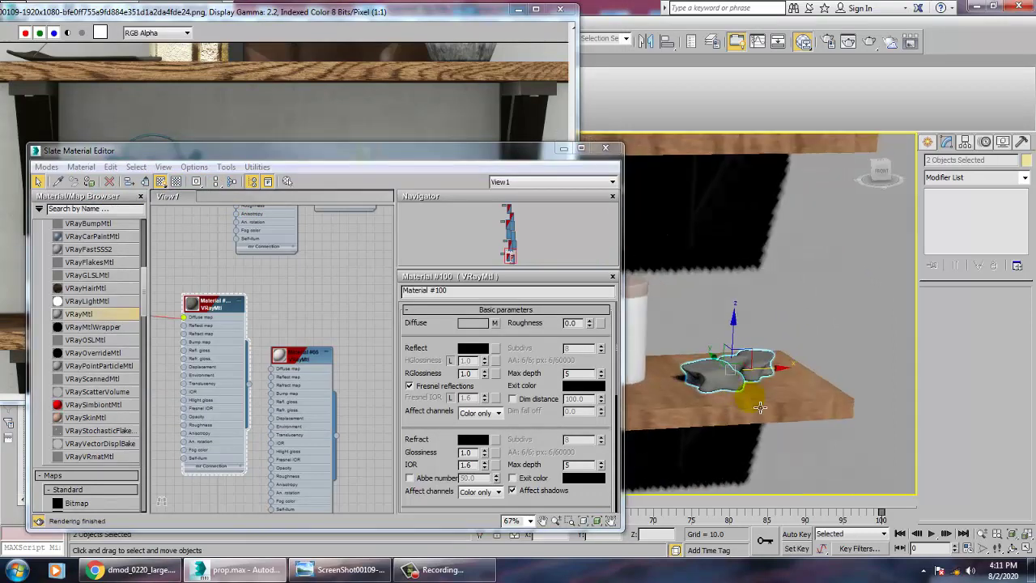
Step: Add a UVW Map modifier with Box mapping to the front rock on the lower shelf
alt+middle_drag(744, 397, 733, 369)
click(734, 368)
click(739, 387)
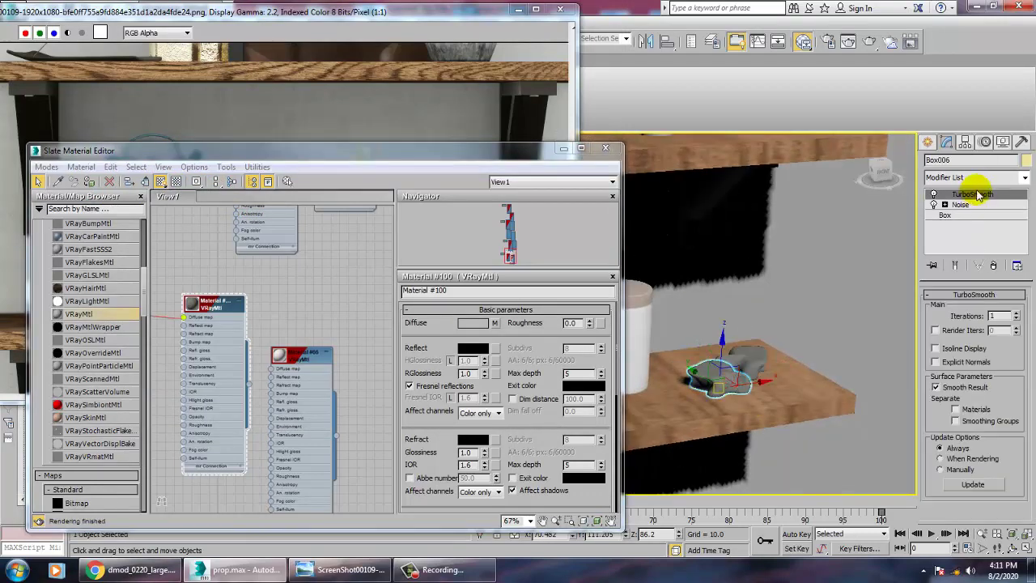
click(1022, 179)
key(u)
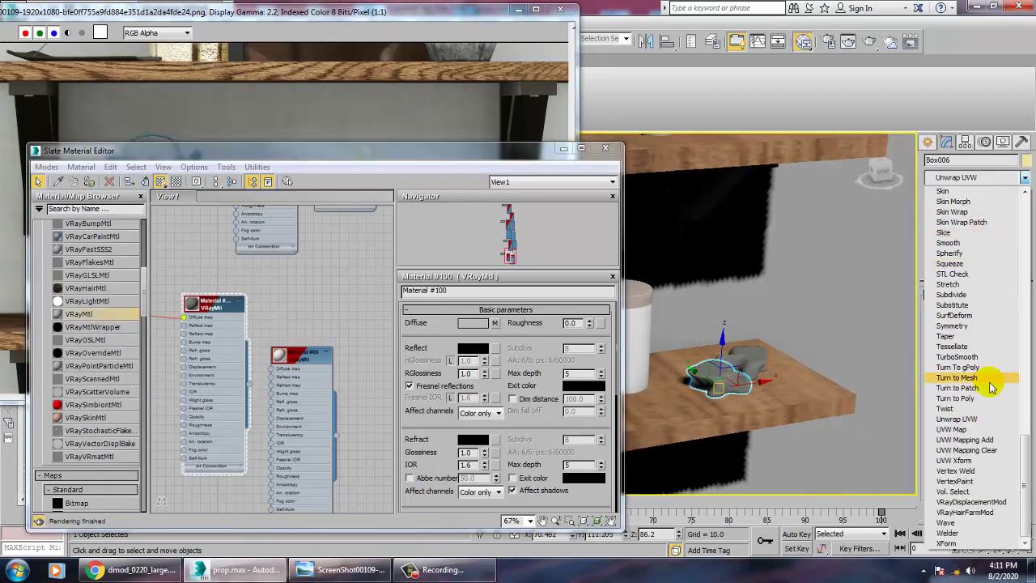
click(961, 430)
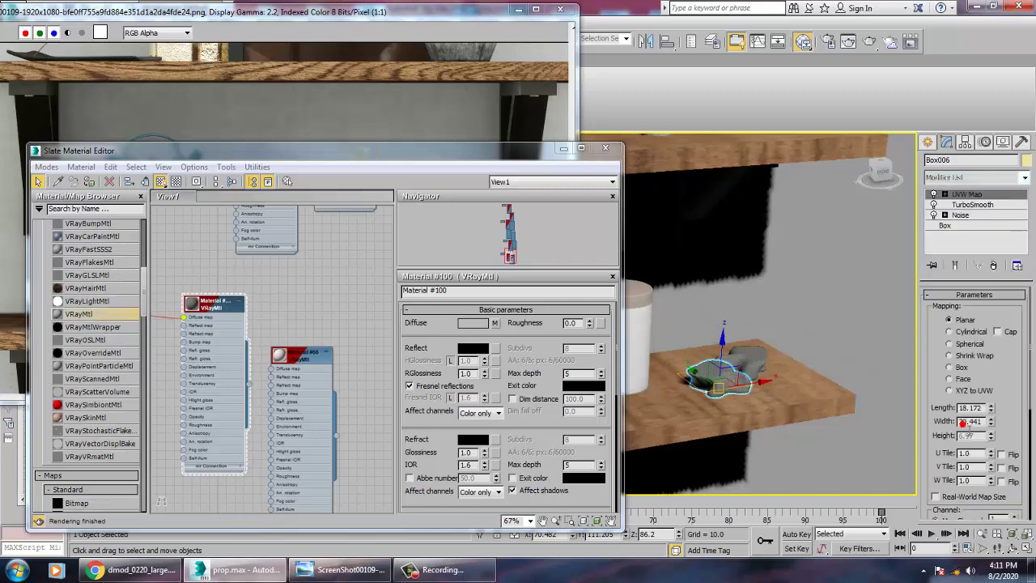
click(960, 368)
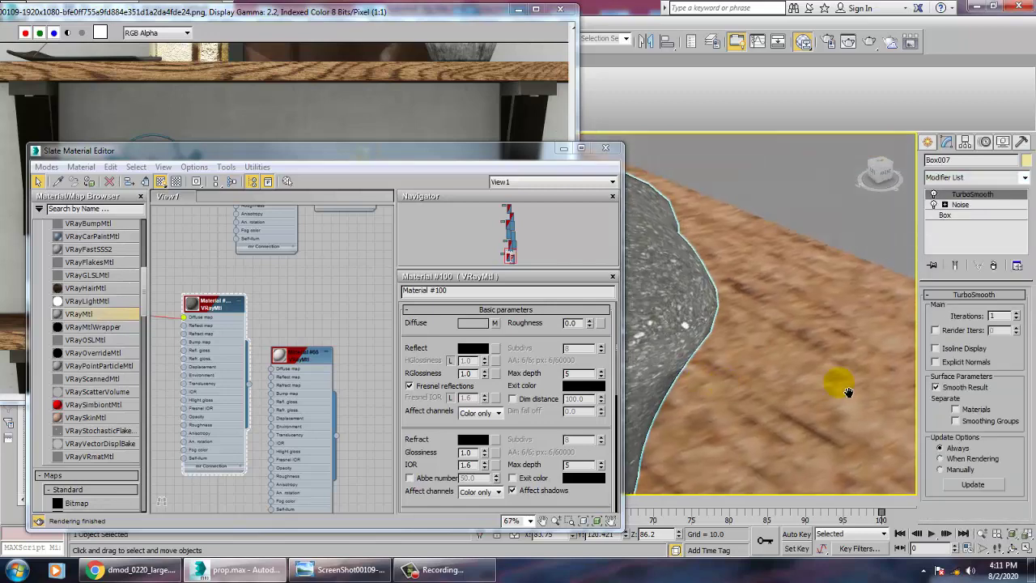
Step: Add a UVW Map modifier with Box mapping to the second rock, behind the first
scroll(847, 392, down, 5)
alt+middle_drag(744, 372, 809, 345)
click(1023, 177)
scroll(1012, 233, down, 20)
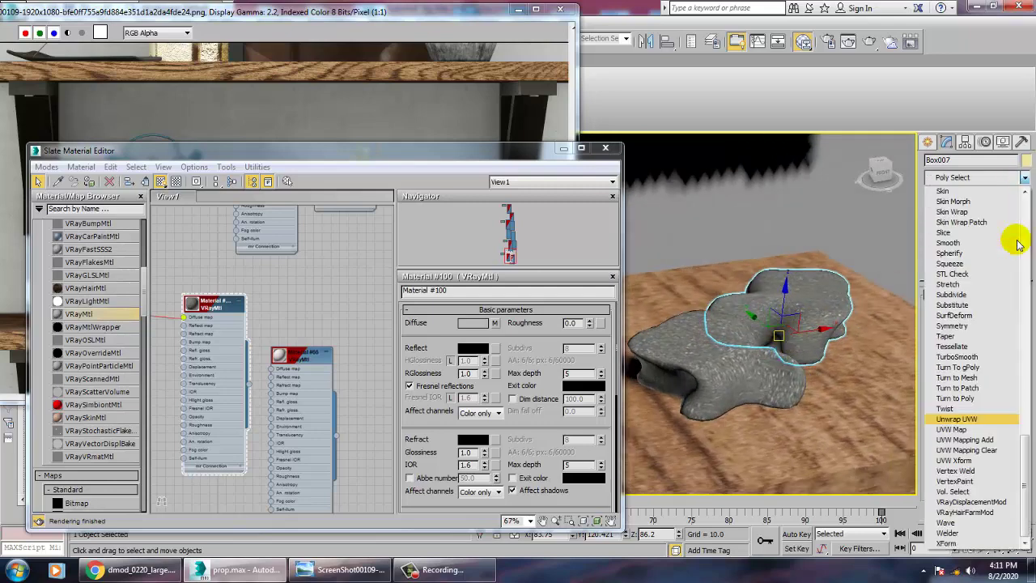
click(956, 429)
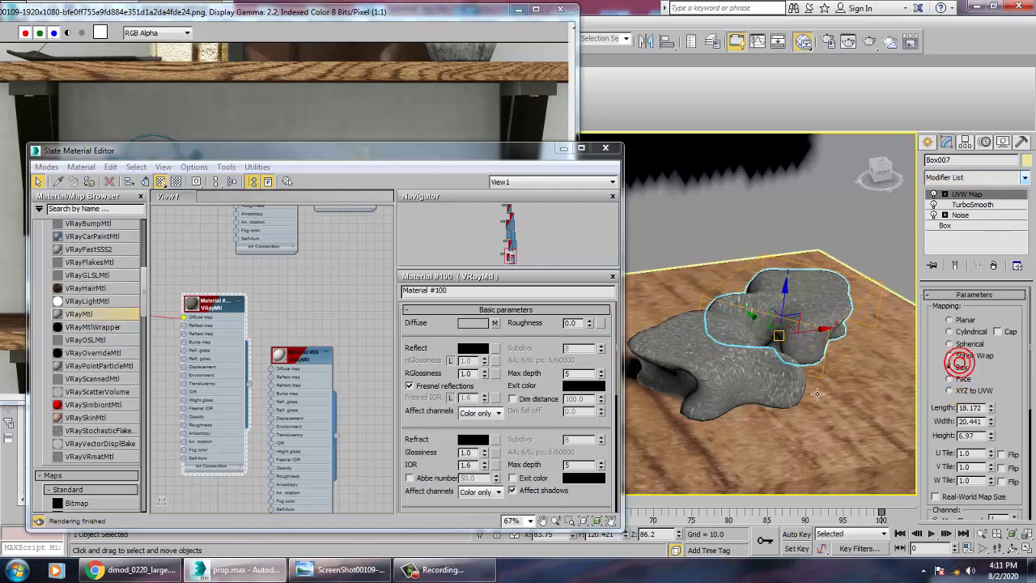
Step: Put away the Slate Material Editor and select the alarm clock's body on the lower shelf
scroll(797, 368, down, 7)
alt+middle_drag(796, 367, 783, 406)
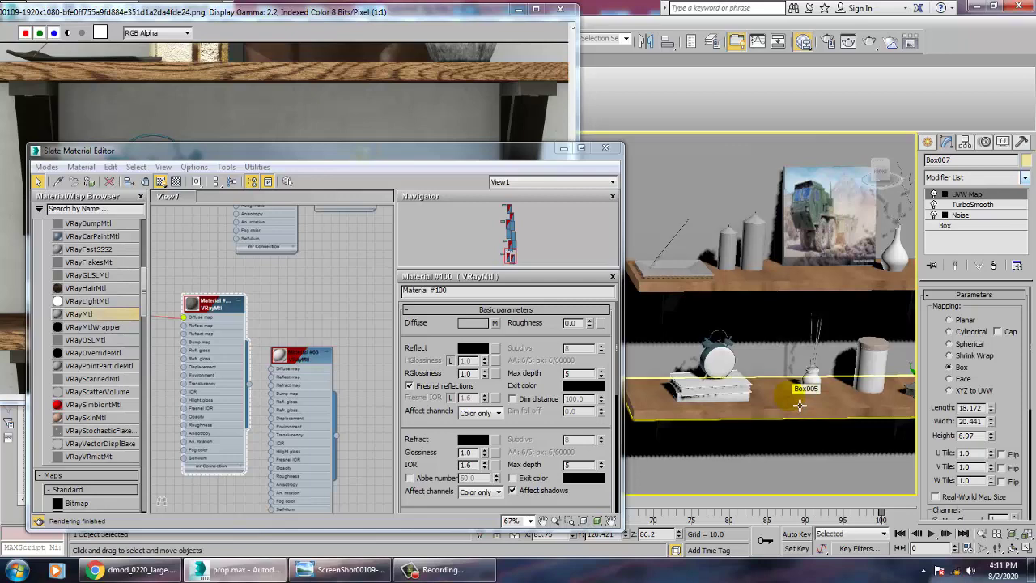
click(562, 151)
alt+middle_drag(674, 381, 700, 402)
click(650, 351)
scroll(652, 353, up, 5)
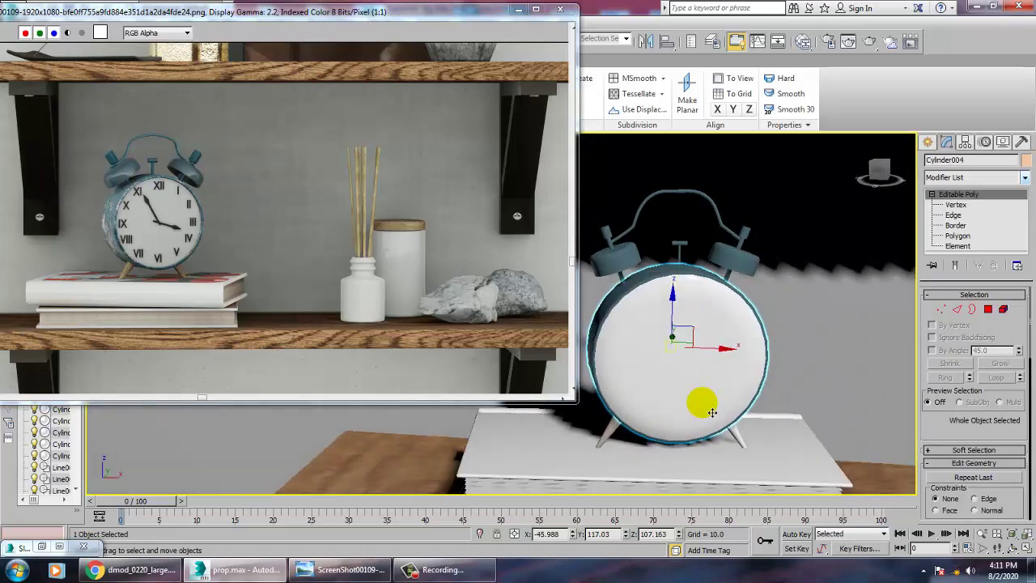
Step: Draw a thin horizontal box about 14.6 wide and 1.2 long beside the clock in the Front view
key(alt+w)
middle_drag(790, 237, 842, 247)
key(alt+w)
scroll(768, 261, down, 4)
middle_drag(651, 275, 770, 282)
scroll(769, 283, up, 2)
middle_drag(704, 295, 712, 310)
scroll(712, 310, up, 2)
scroll(697, 301, up, 2)
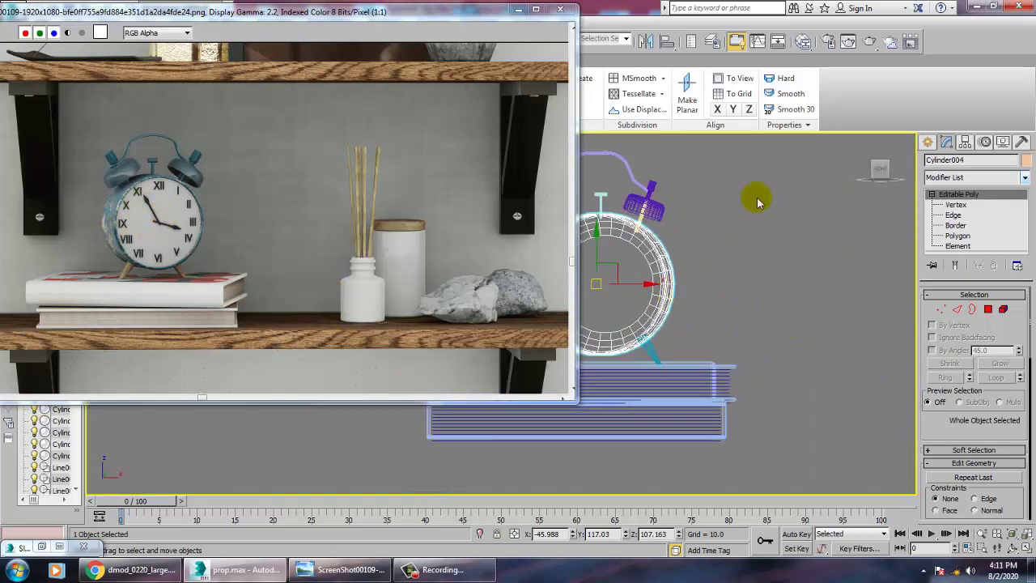
click(928, 143)
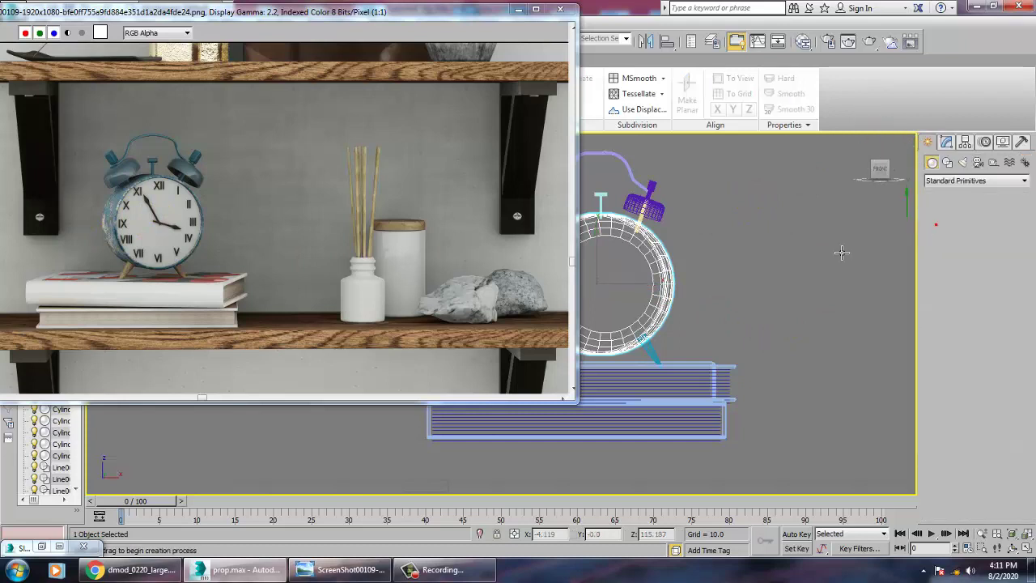
click(946, 224)
drag(709, 284, 817, 294)
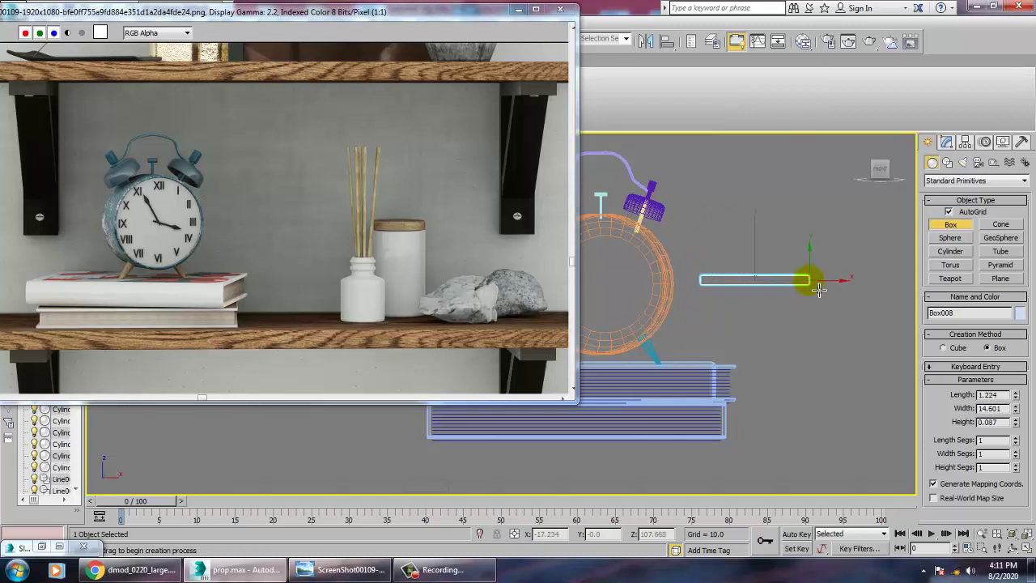
right_click(841, 363)
Step: Convert the box to an Editable Poly and taper it by scaling the vertices at the end nearest the clock to about 54%
right_click(780, 294)
mouse_move(789, 407)
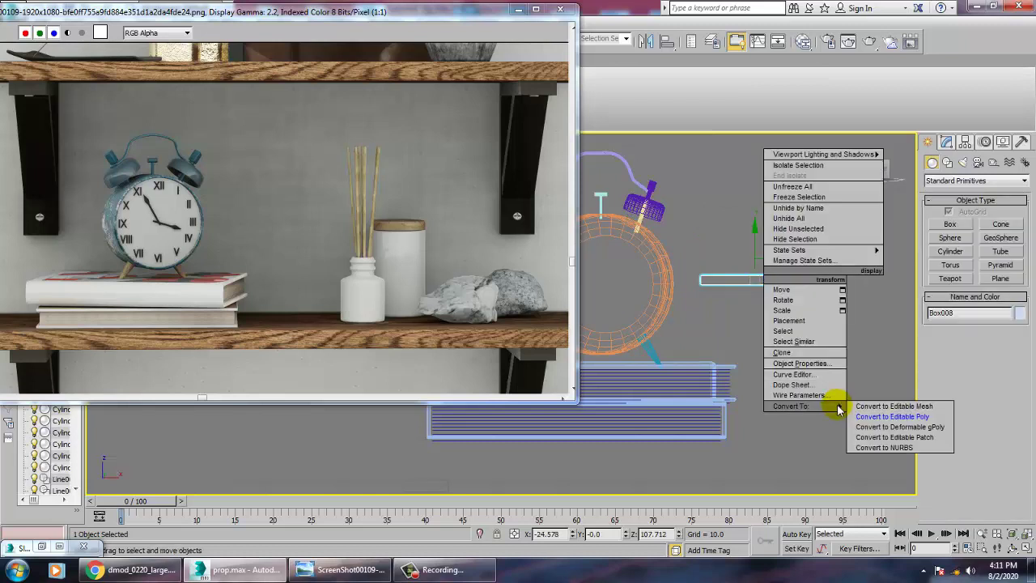
click(858, 416)
key(1)
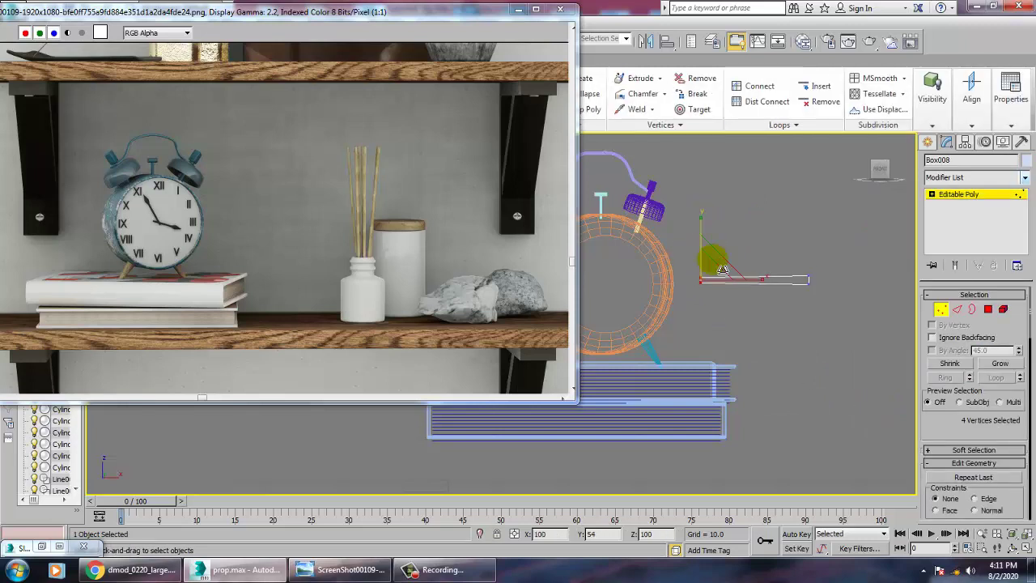
drag(726, 285, 821, 331)
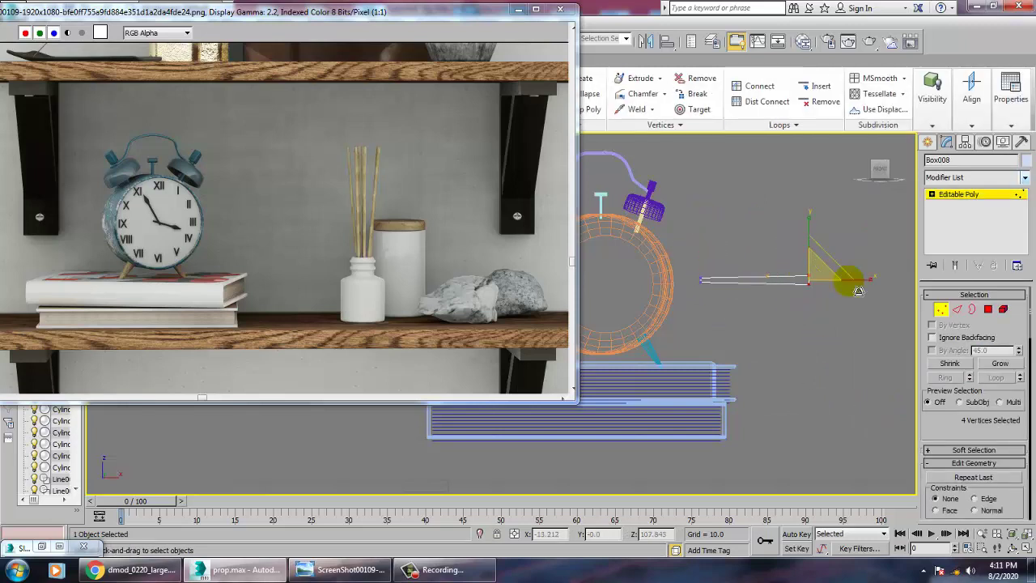
scroll(819, 249, up, 5)
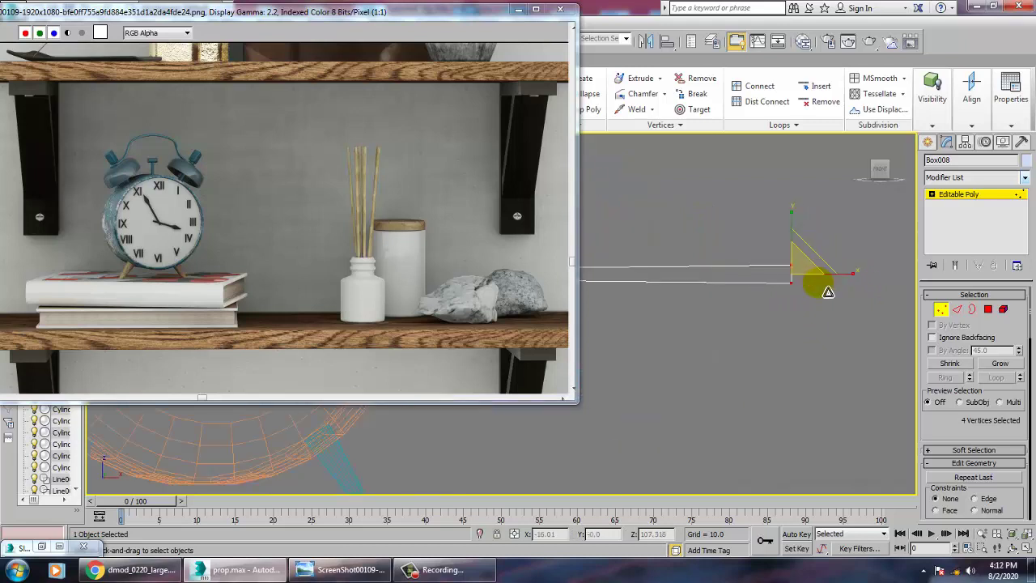
Step: Extrude the end polygon on the wider side of the box by 1.53
click(987, 308)
alt+drag(703, 192, 767, 369)
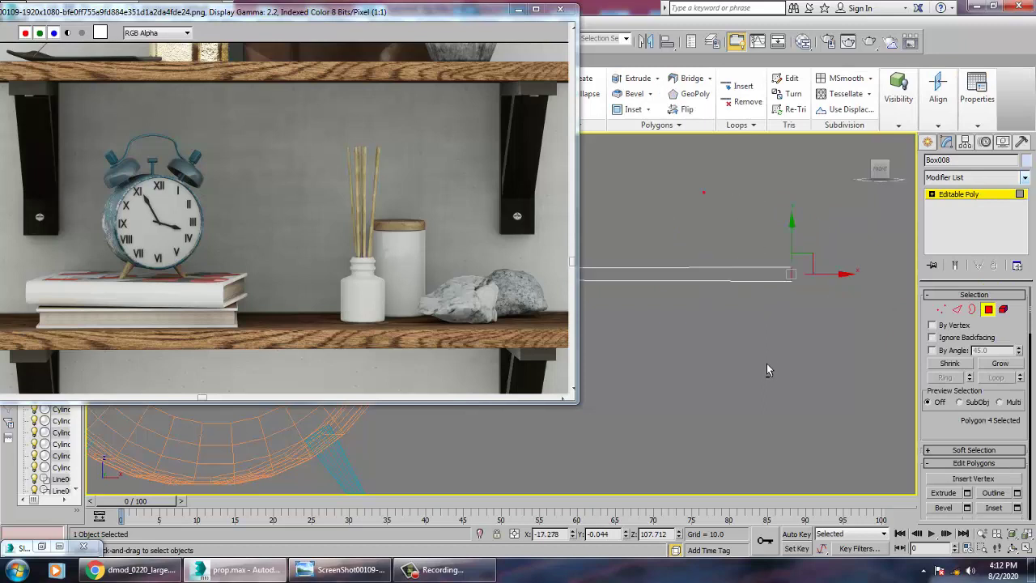
click(967, 492)
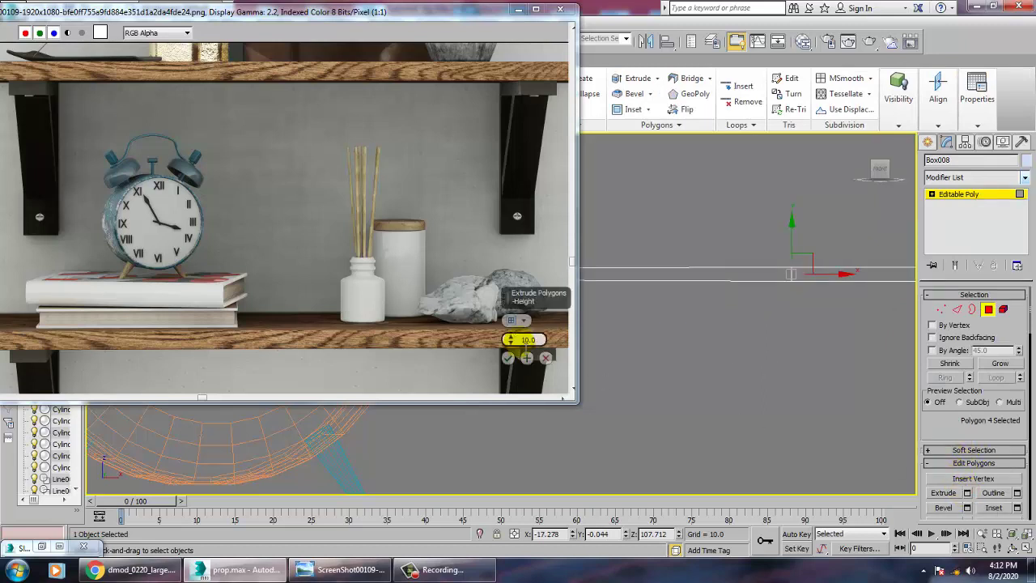
drag(536, 475, 540, 517)
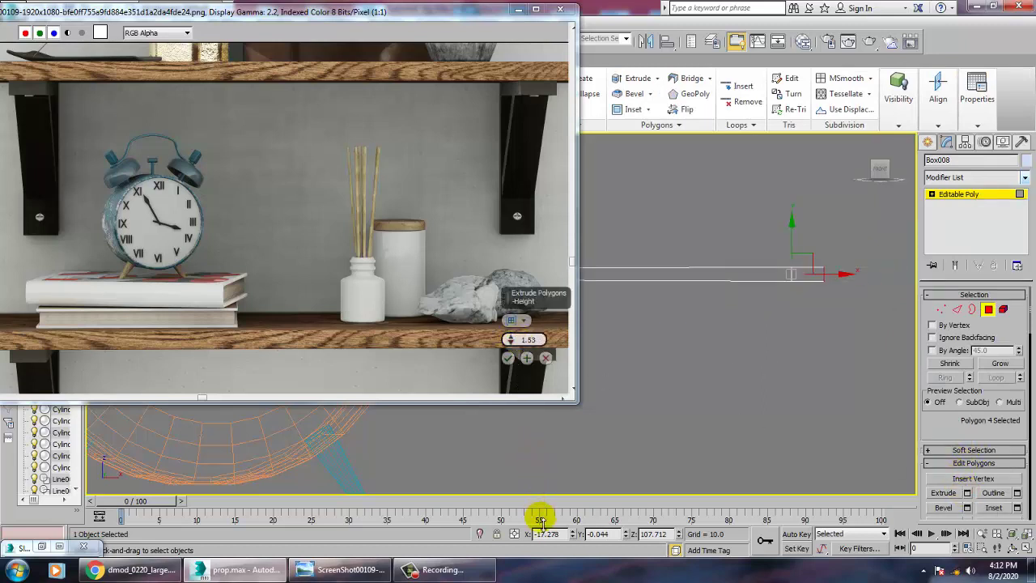
click(507, 358)
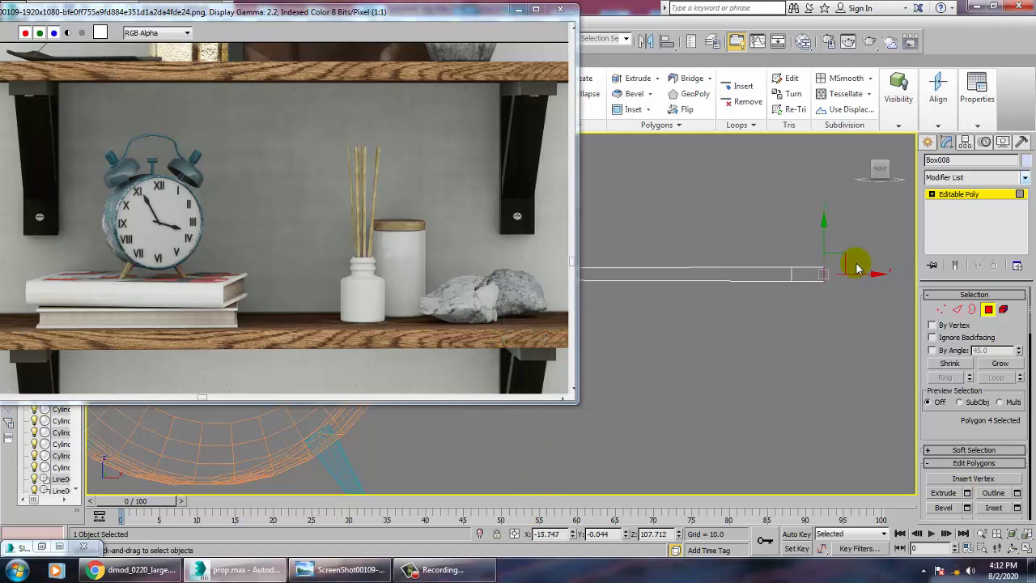
Step: Extrude the upper and lower polygons of the new end segment by 1.53 to form the arrowhead's width
drag(806, 259, 840, 272)
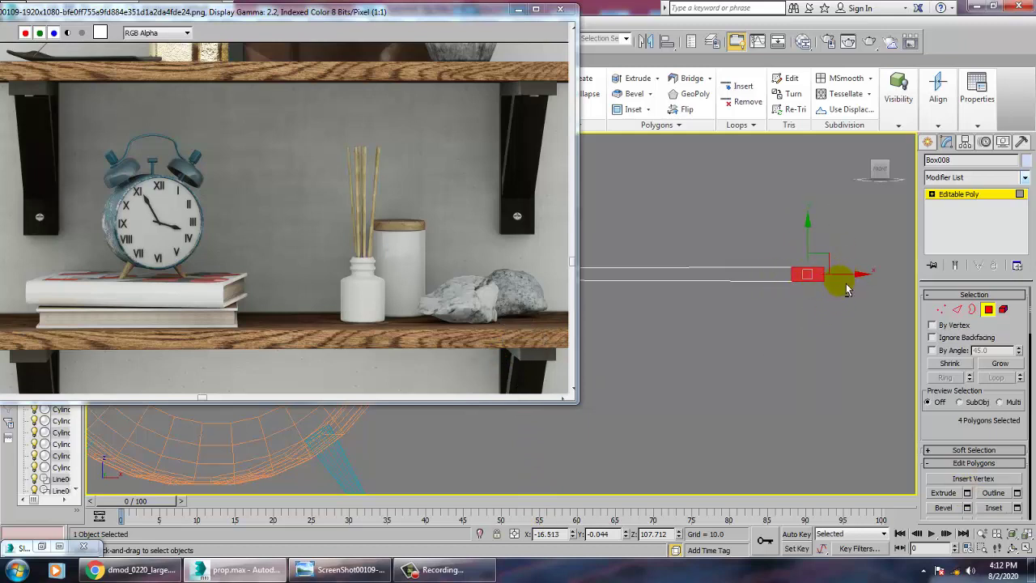
click(949, 363)
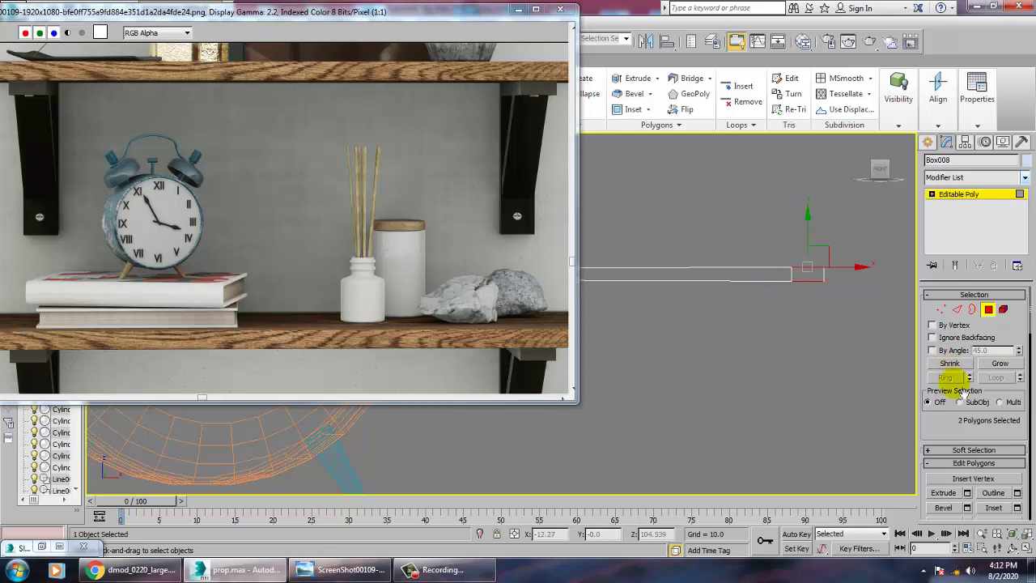
click(967, 493)
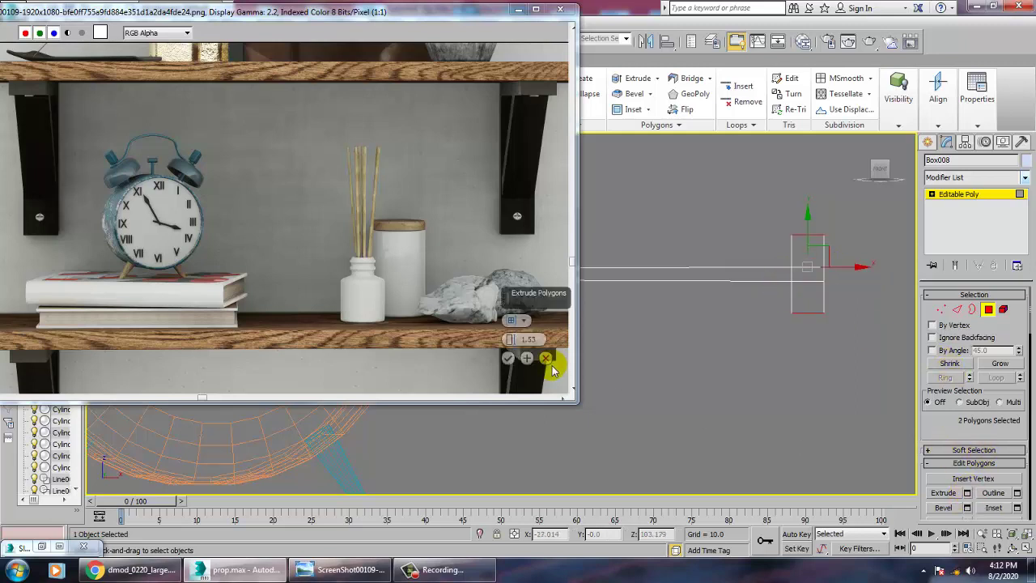
click(508, 358)
scroll(834, 315, up, 3)
Step: Pull the arrowhead's middle end vertices outward and scale them together into a pointed tip
key(1)
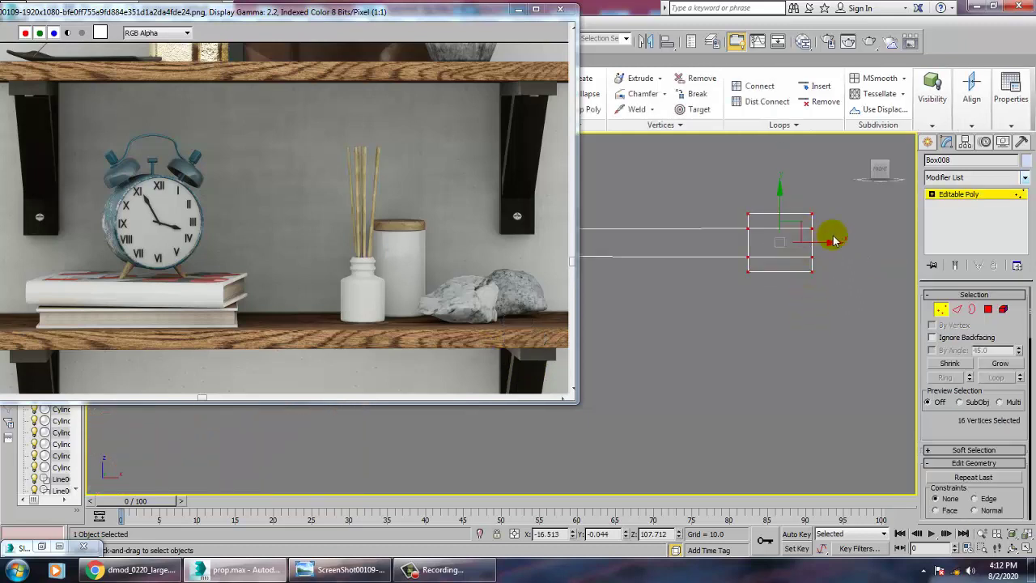
drag(805, 263, 806, 263)
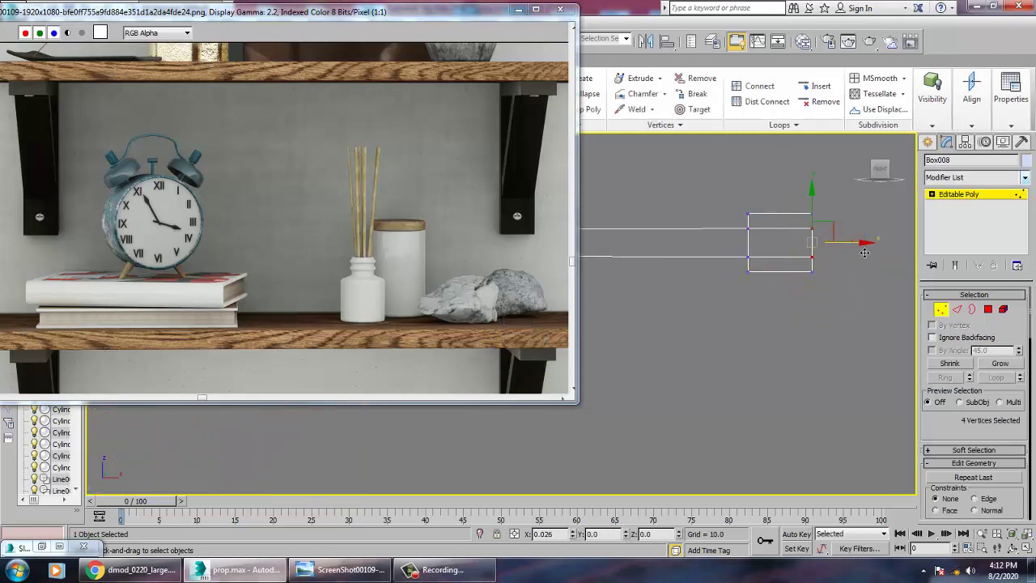
drag(878, 251, 822, 261)
key(r)
drag(841, 194, 867, 415)
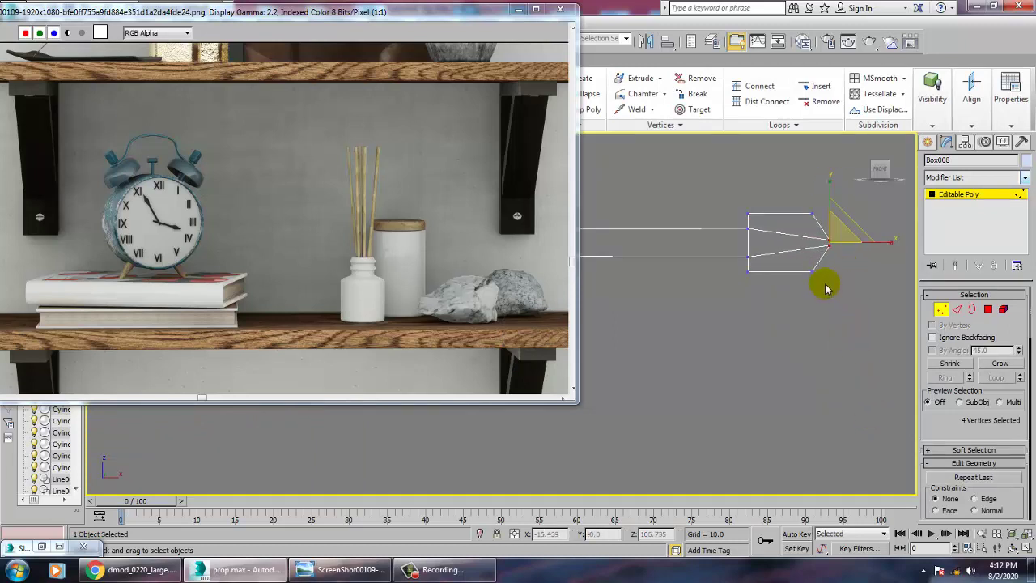
Step: Move the arrowhead's upper and lower outer corner vertices back about 0.56 from the tip to lengthen the point
drag(837, 231, 838, 231)
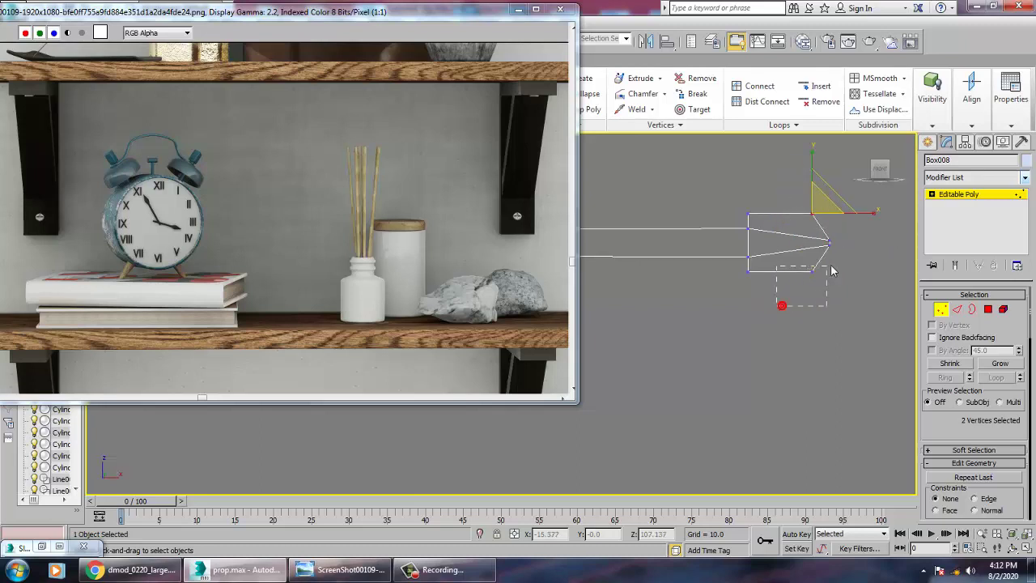
ctrl+drag(828, 272, 830, 271)
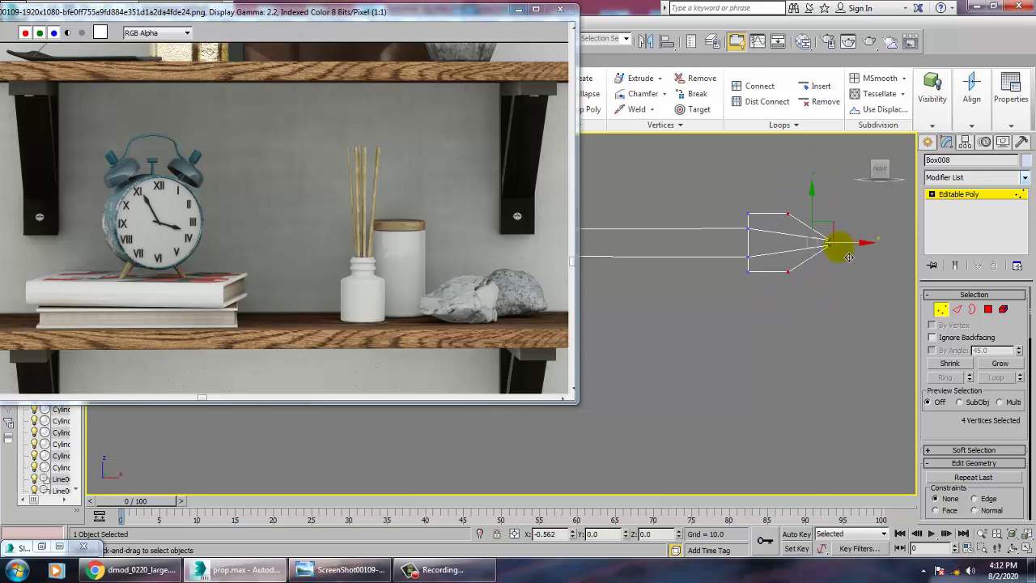
scroll(769, 291, down, 6)
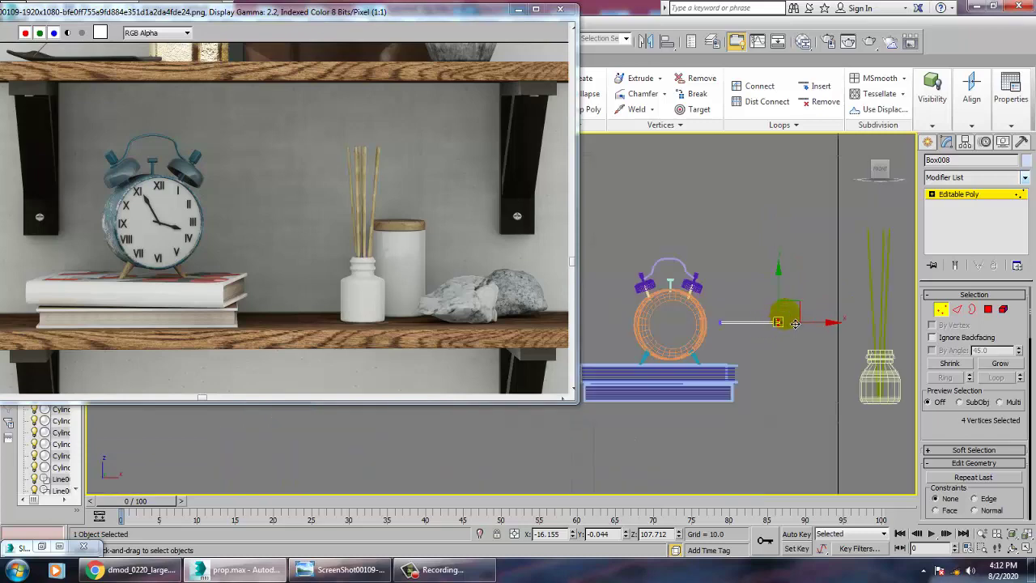
Step: Leave vertex editing and move the whole arrow-shaped hand in front of the clock in the perspective view
click(977, 199)
key(alt+w)
right_click(796, 387)
key(z)
key(alt+w)
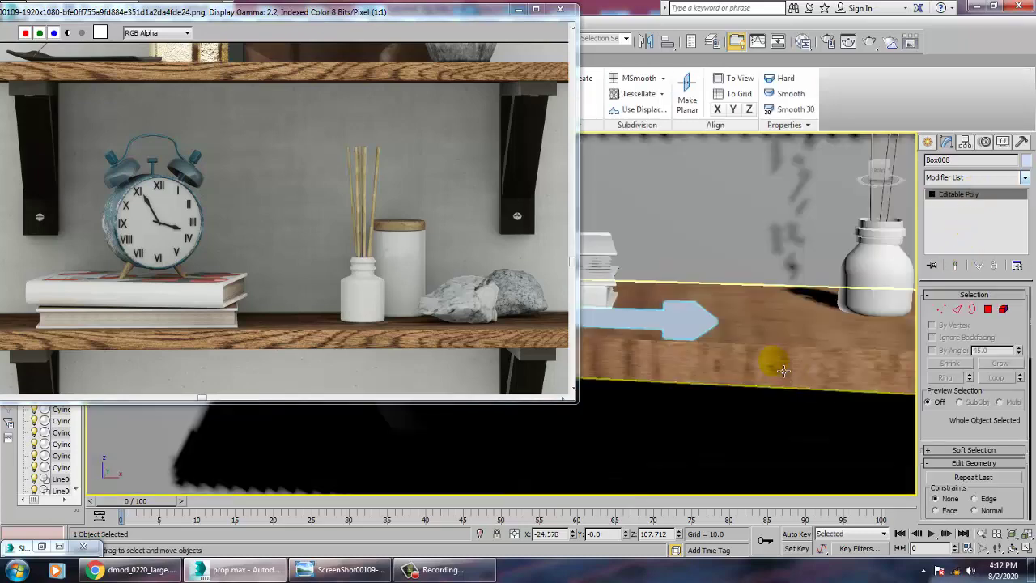
scroll(786, 378, down, 4)
alt+middle_drag(687, 364, 786, 370)
scroll(844, 403, down, 3)
drag(665, 303, 651, 280)
Step: Scale the clock hand uniformly to 64% in the Front view and place it from the centre of the clock face outward
key(alt+w)
right_click(754, 208)
key(alt+w)
key(z)
scroll(752, 271, down, 6)
key(r)
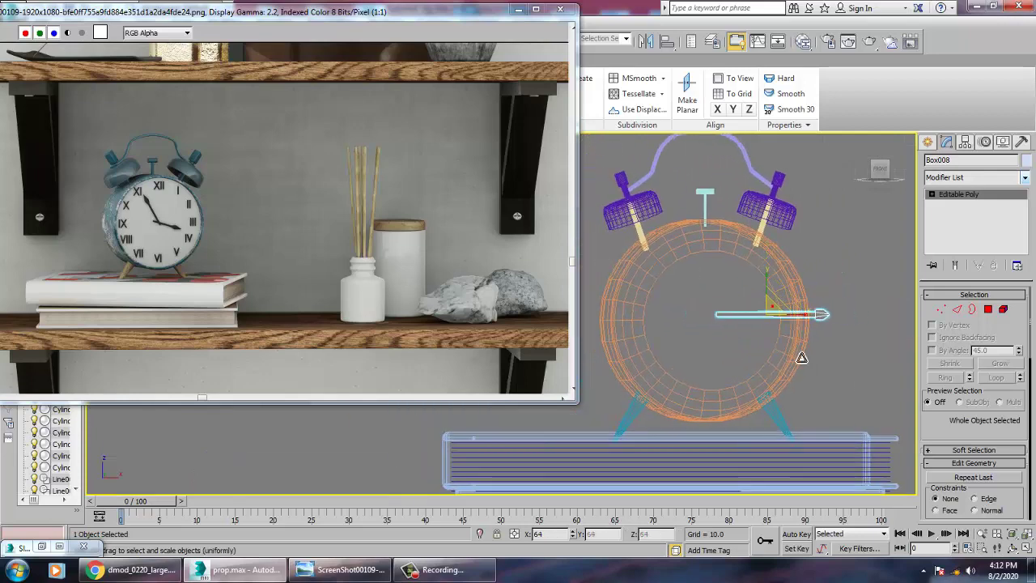
key(w)
key(alt+w)
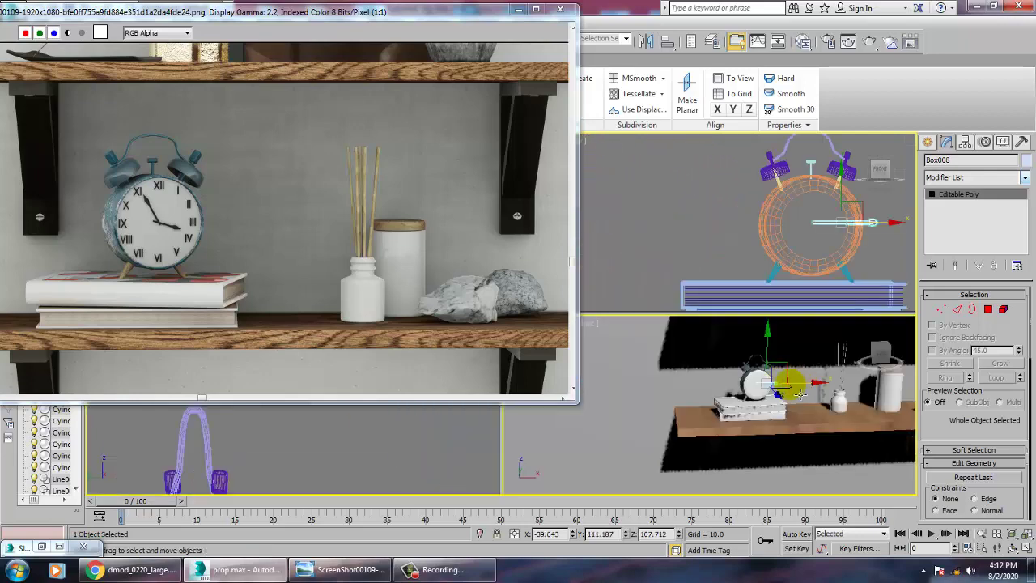
key(alt+w)
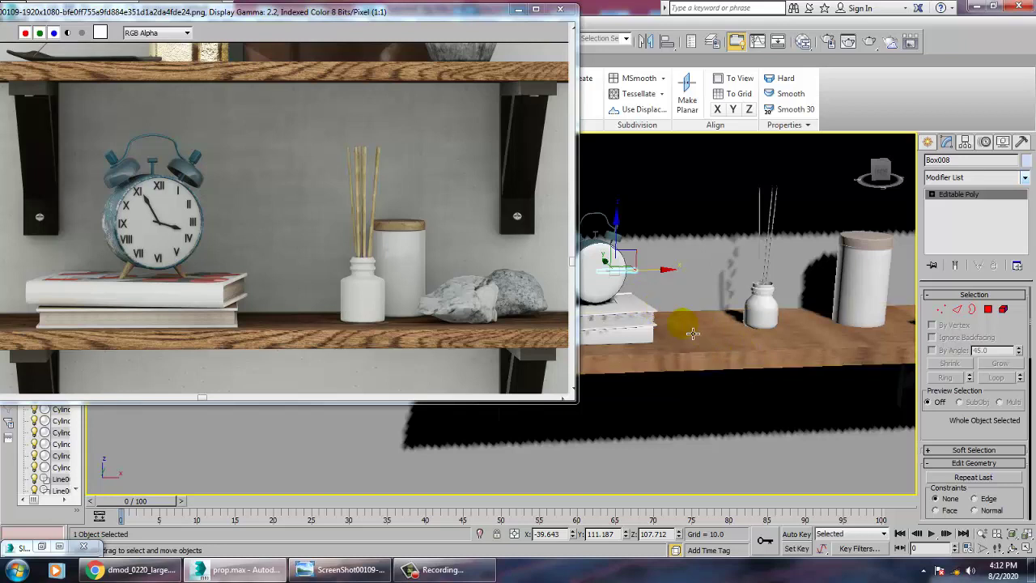
key(z)
scroll(703, 350, down, 4)
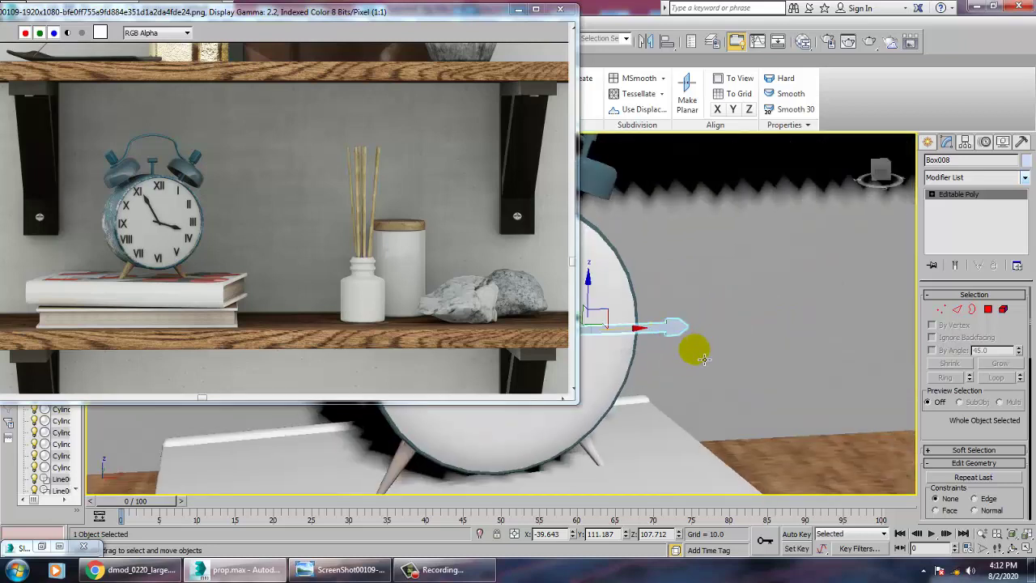
Step: Move the clock hand inward to about X -42.09 and set it against the clock face at about Y 110.4
alt+middle_drag(712, 358, 800, 369)
key(e)
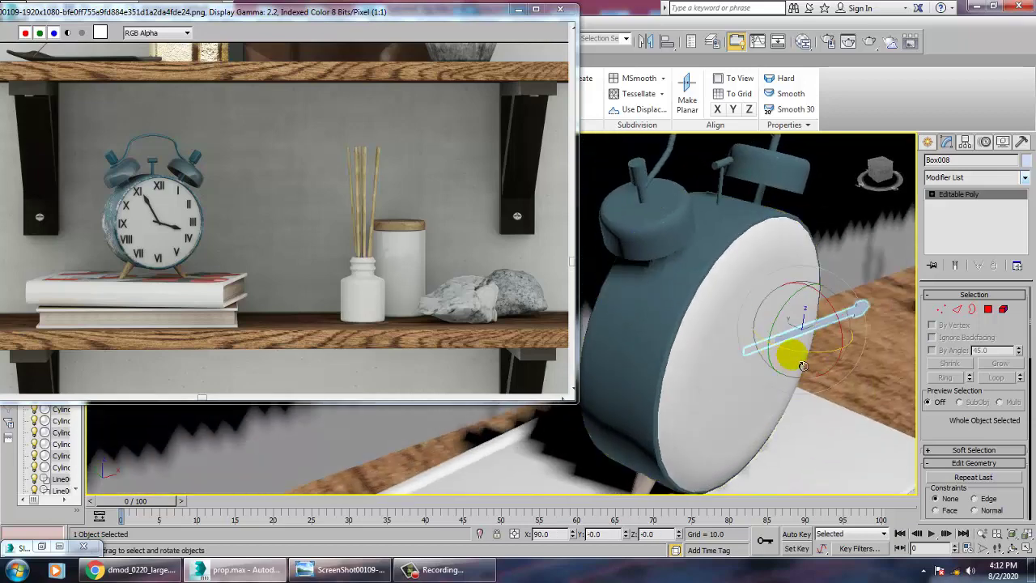
drag(811, 364, 815, 360)
alt+middle_drag(825, 365, 789, 338)
key(r)
mouse_move(801, 334)
mouse_down()
mouse_move(817, 369)
mouse_move(793, 336)
mouse_up()
key(w)
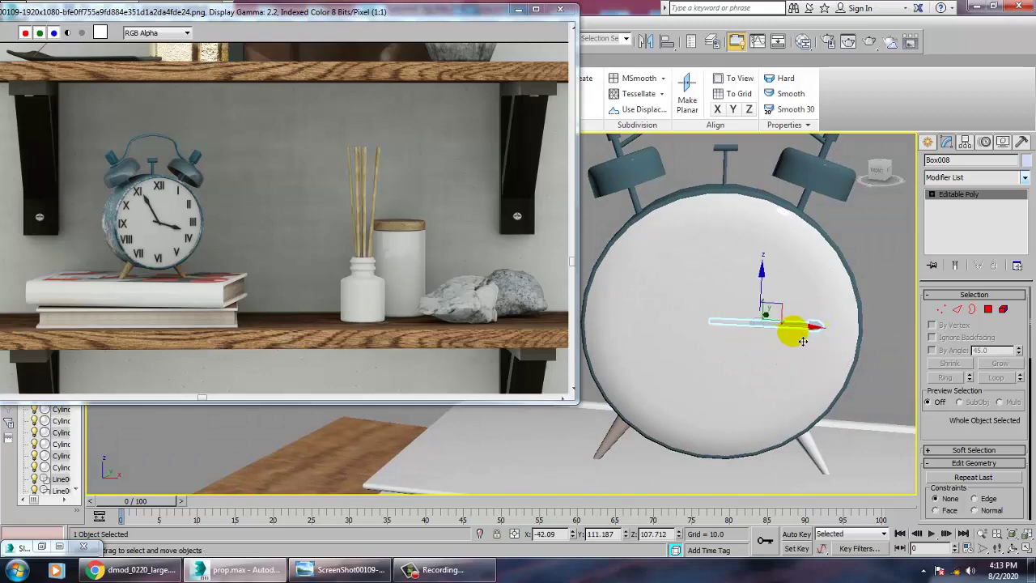
alt+middle_drag(735, 303, 811, 332)
drag(746, 320, 754, 320)
alt+middle_drag(762, 355, 729, 292)
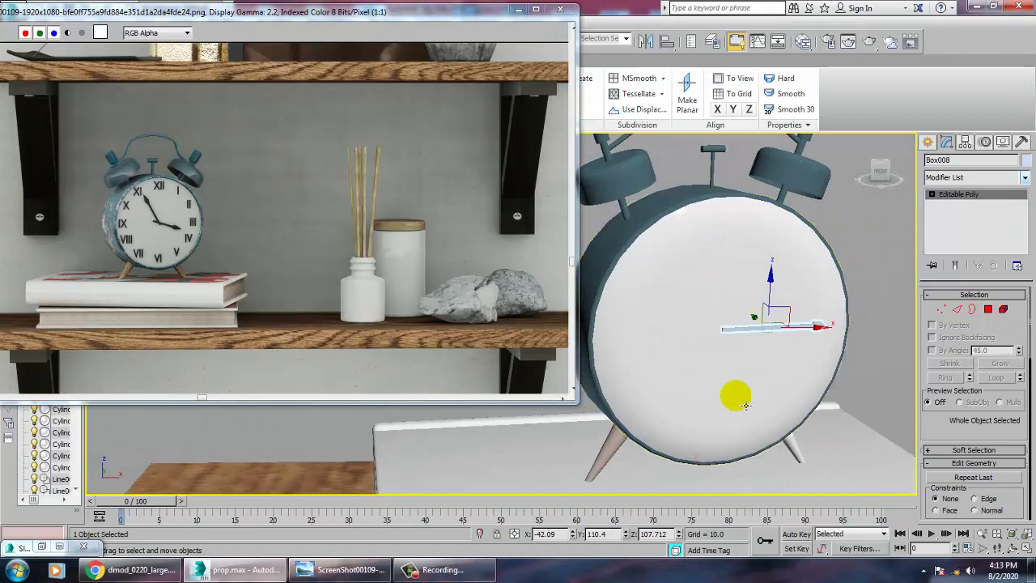
alt+middle_drag(745, 405, 730, 388)
Step: Shift the hand's pivot about 3.48 along X to its inner end at the dial's centre
key(e)
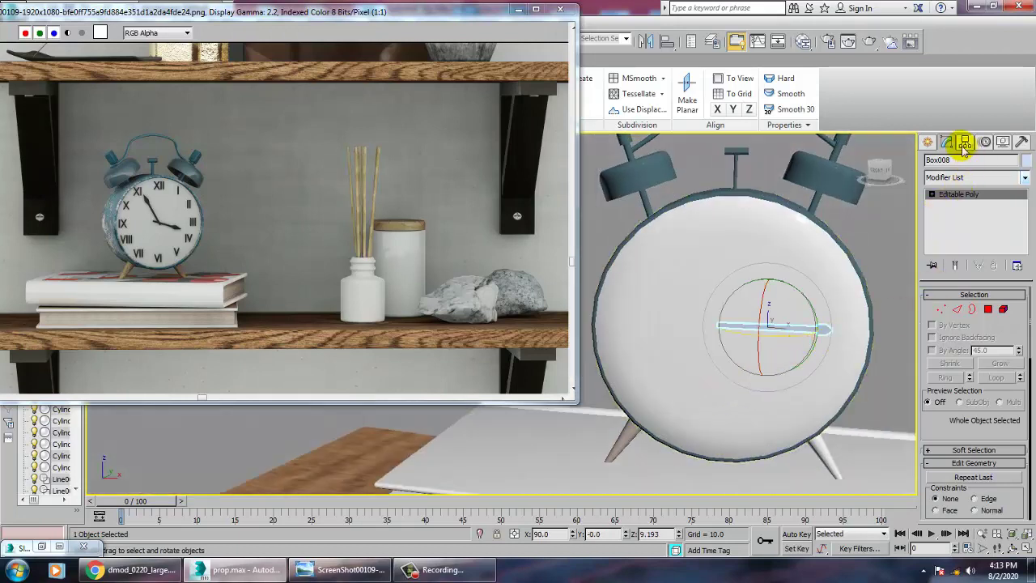
click(946, 142)
click(981, 225)
key(w)
drag(815, 344, 771, 339)
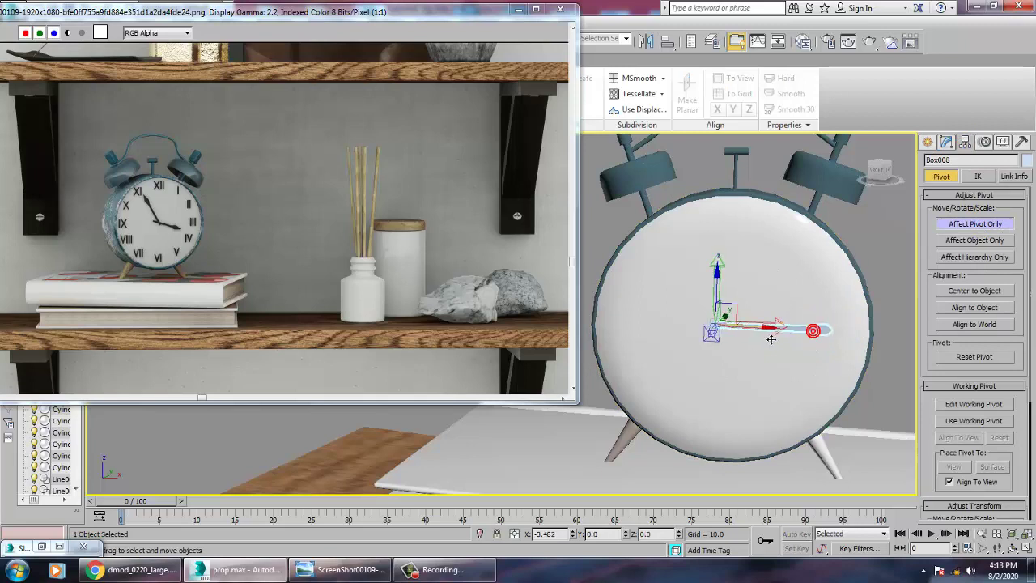
click(975, 223)
Step: Rotate one Copy of the hand about its inner end so it points towards eleven o'clock
key(e)
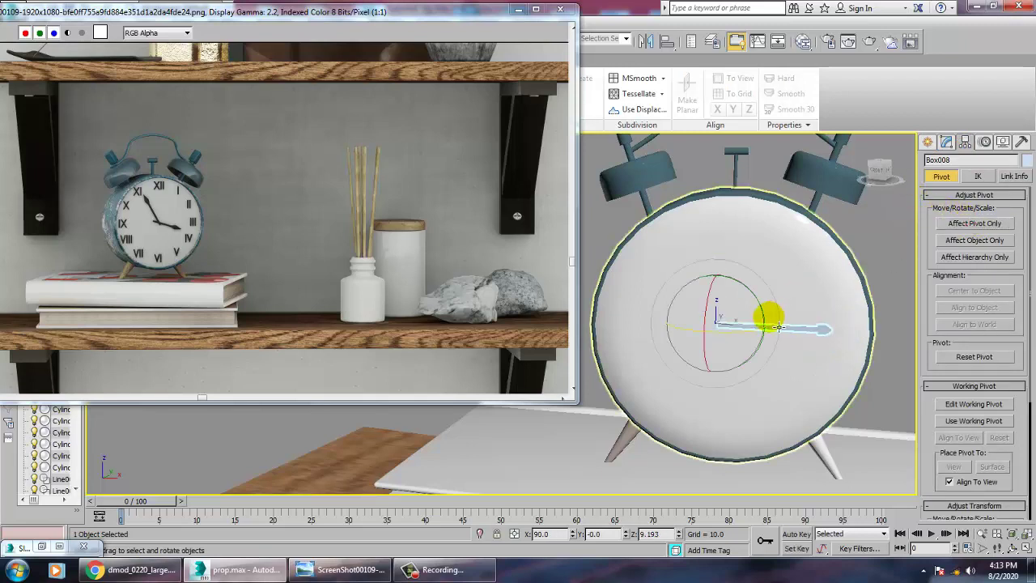
mouse_move(766, 316)
mouse_down()
mouse_move(684, 215)
mouse_move(606, 212)
mouse_move(701, 316)
mouse_up()
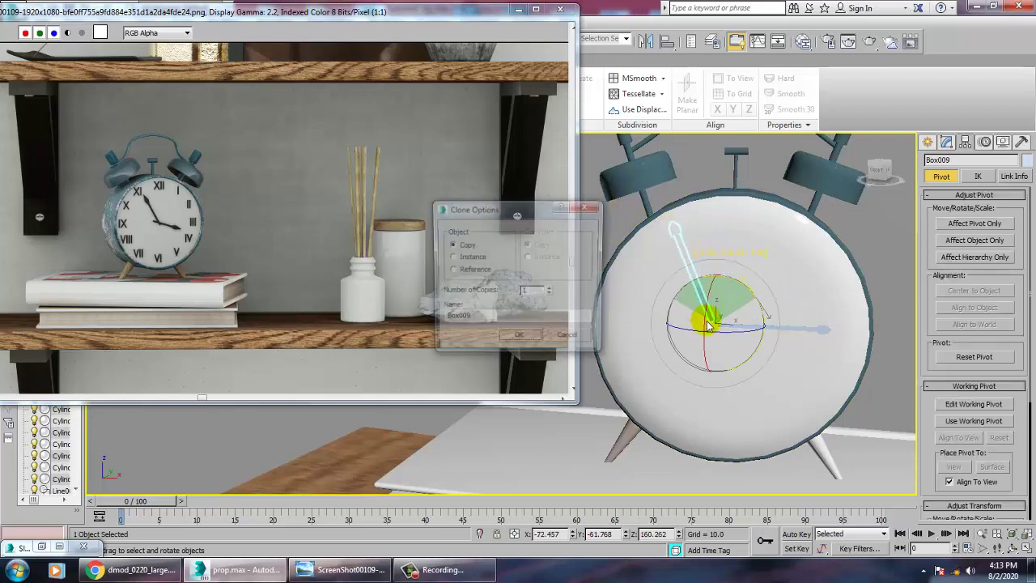
click(518, 340)
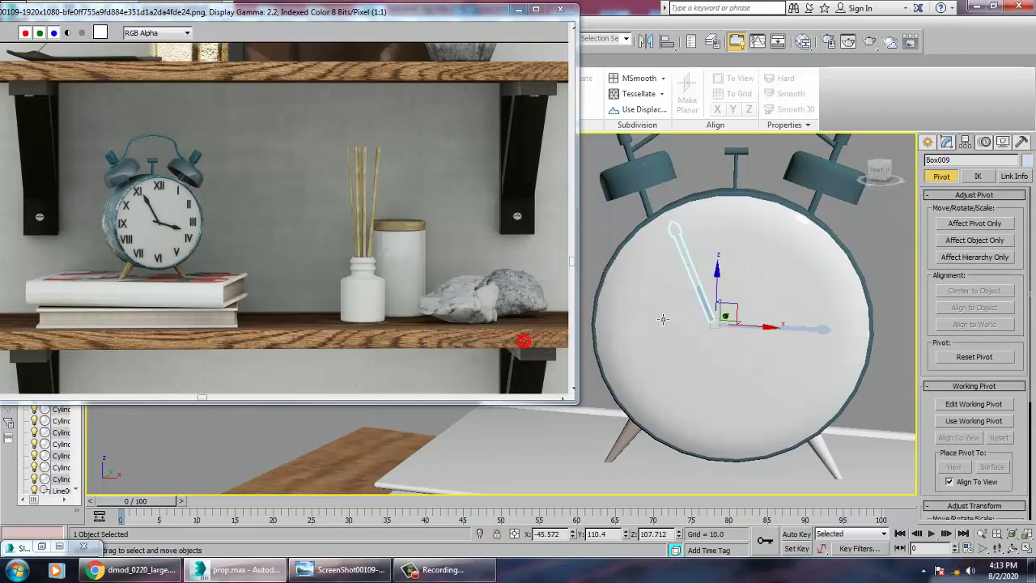
Step: Select both clock hands and move them about 1.54 forward along Y, out of the dial's surface
key(w)
alt+middle_drag(688, 300, 754, 326)
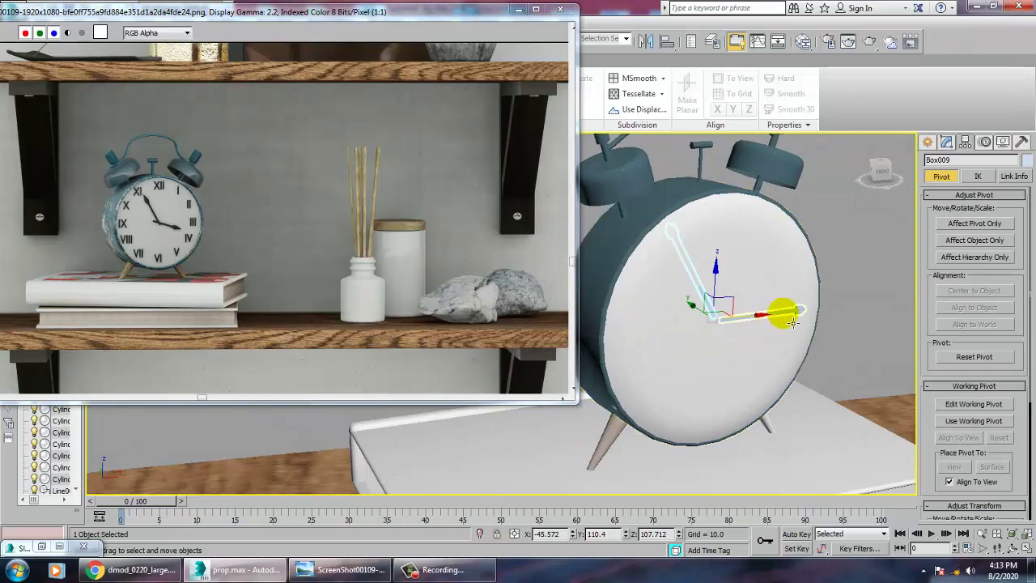
ctrl+click(784, 314)
drag(709, 281, 732, 294)
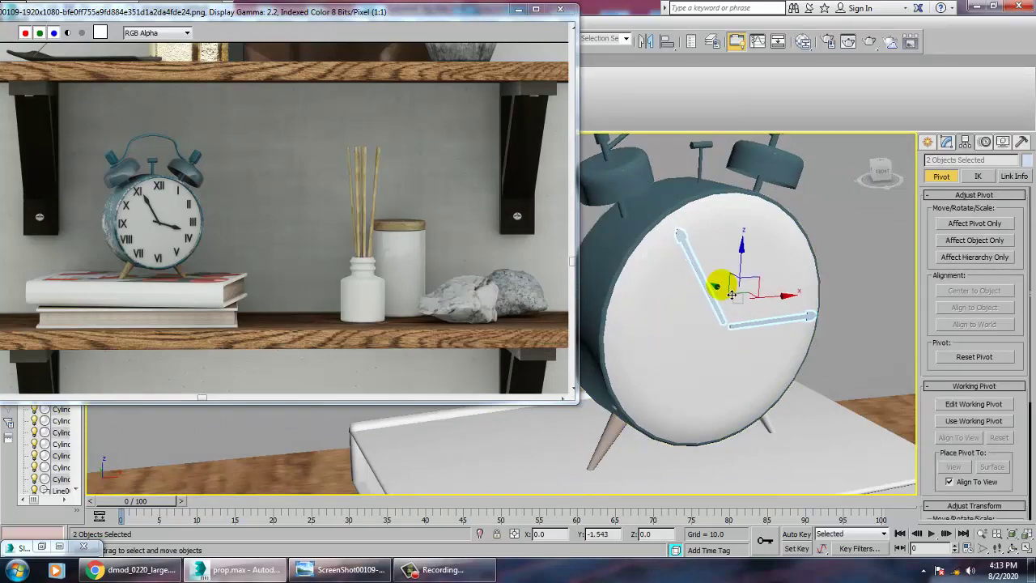
alt+middle_drag(737, 331, 760, 317)
scroll(729, 324, down, 4)
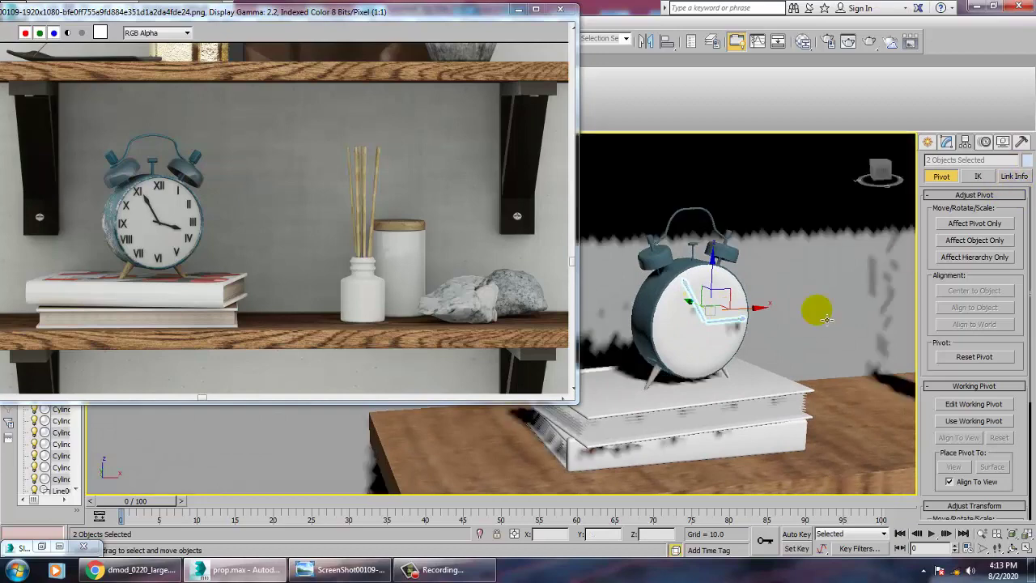
Step: Assign the black V-Ray material, Material #17, to both clock hands and put the material editor away
key(m)
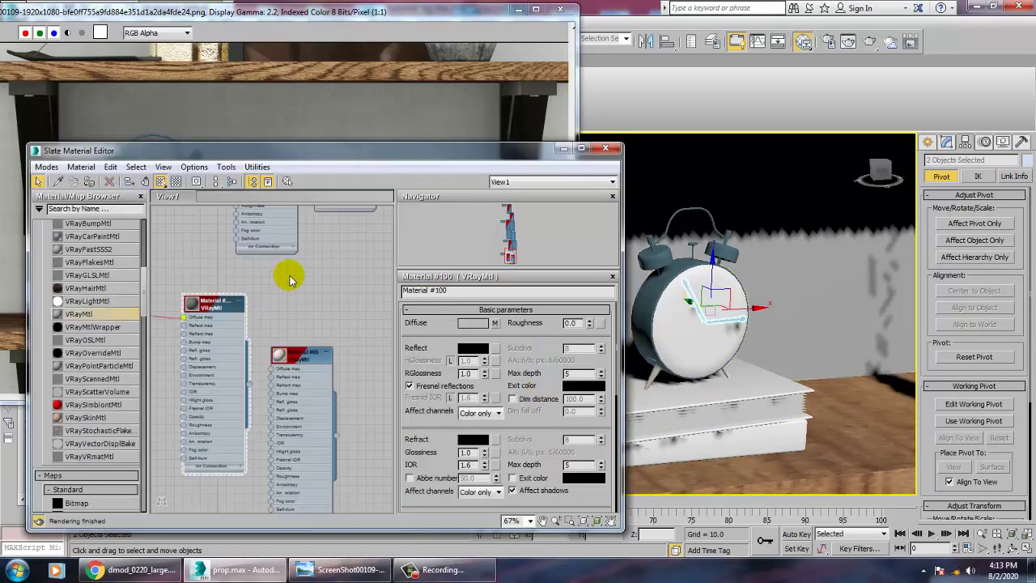
scroll(300, 351, up, 5)
middle_drag(330, 472, 330, 493)
click(267, 317)
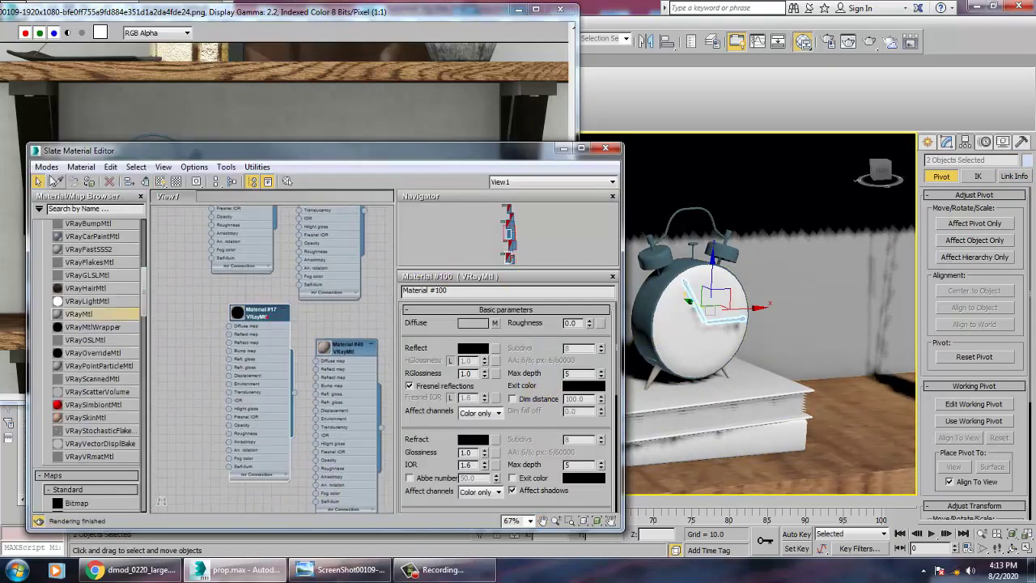
click(90, 182)
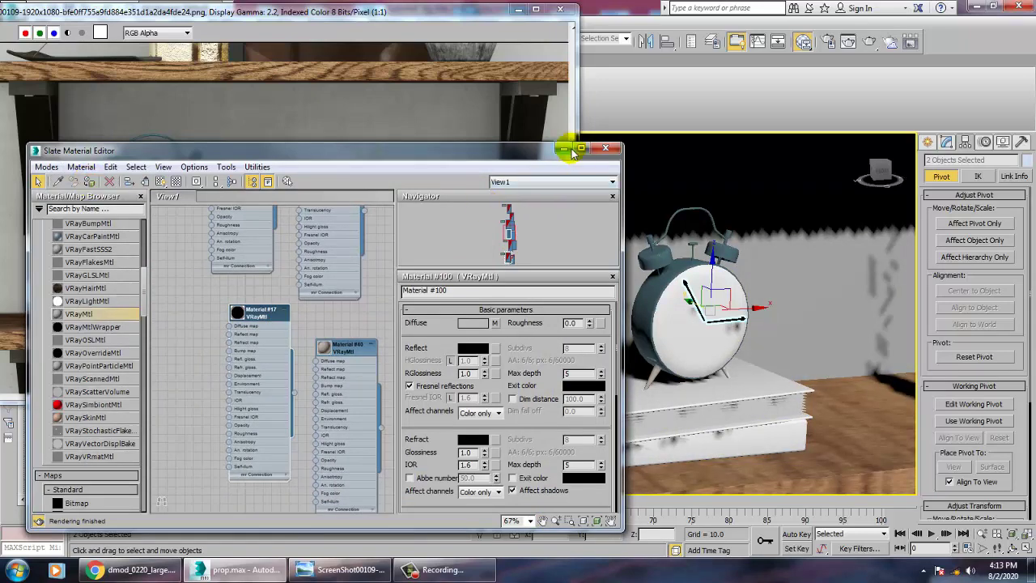
click(564, 148)
Step: Inspect the black hands on the clock dial from several angles against the reference image
alt+middle_drag(858, 354, 672, 414)
key(e)
drag(668, 405, 602, 401)
key(w)
mouse_move(688, 400)
alt+middle_down()
mouse_move(577, 395)
mouse_move(644, 436)
mouse_move(697, 416)
alt+middle_up()
key(e)
drag(702, 408, 705, 410)
scroll(706, 412, down, 5)
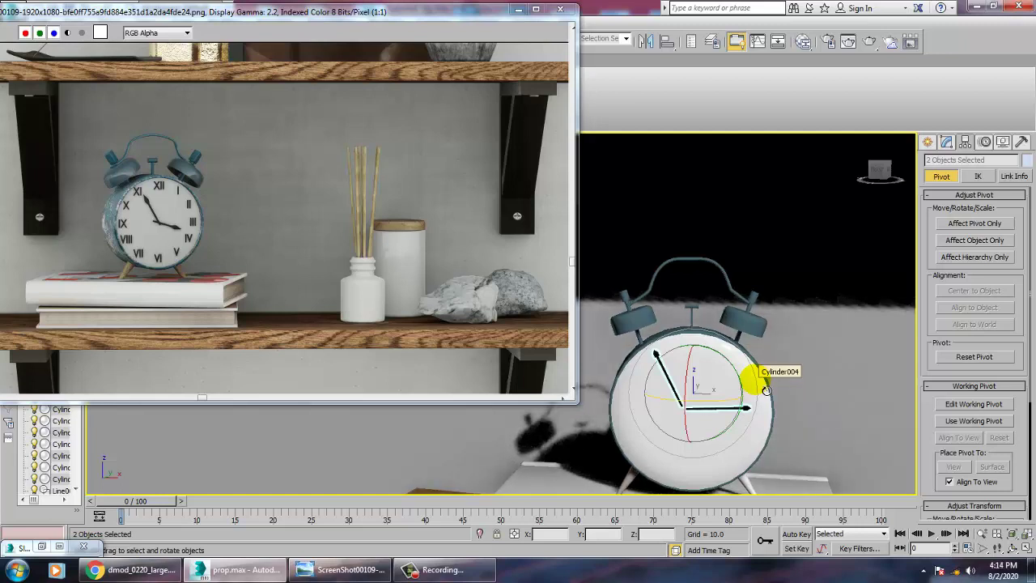
Step: Select both clock legs and look through the existing materials in the material editor
alt+middle_drag(775, 438, 726, 400)
scroll(726, 398, up, 3)
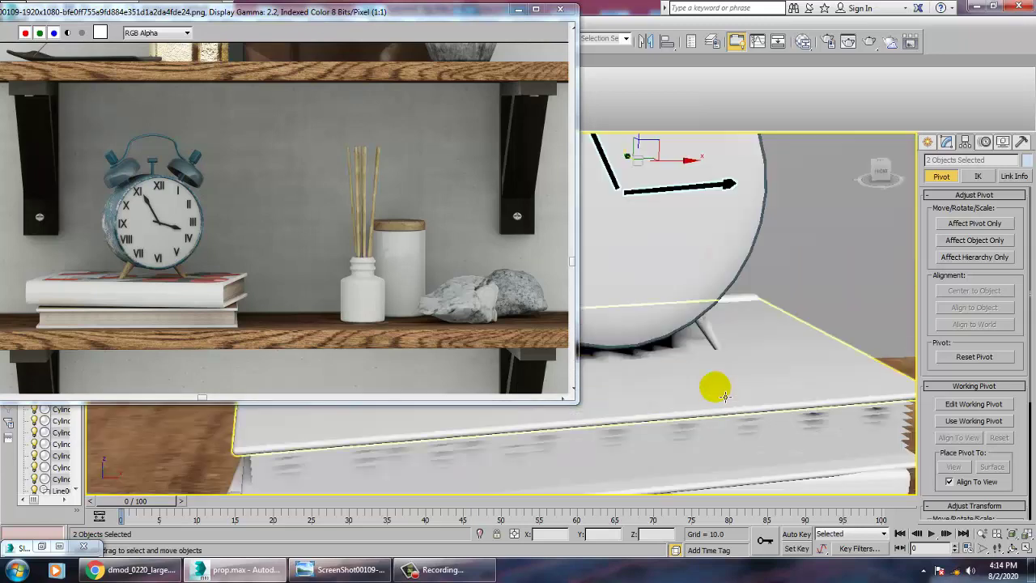
click(712, 395)
middle_drag(908, 387, 1011, 397)
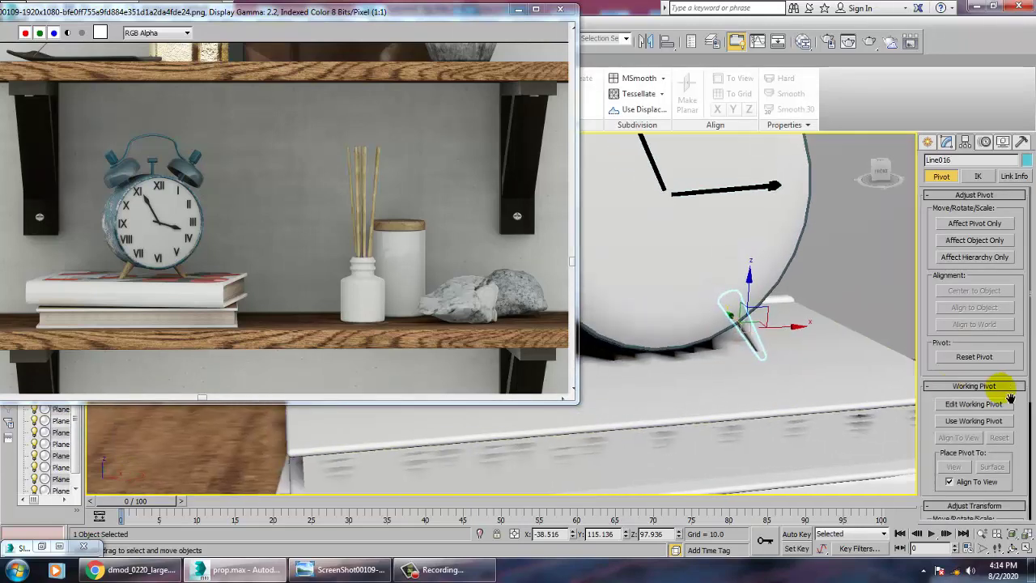
ctrl+click(616, 333)
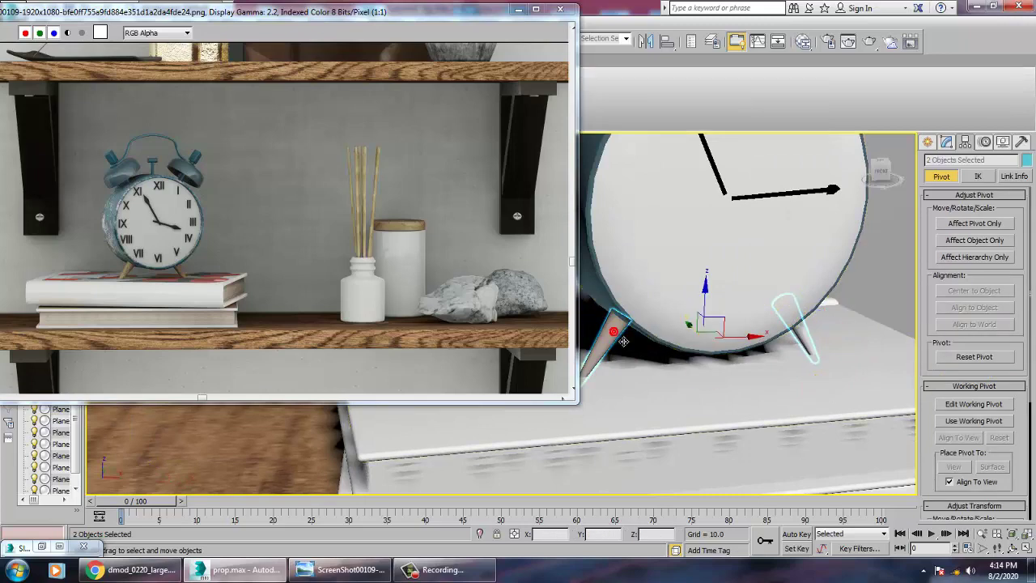
key(m)
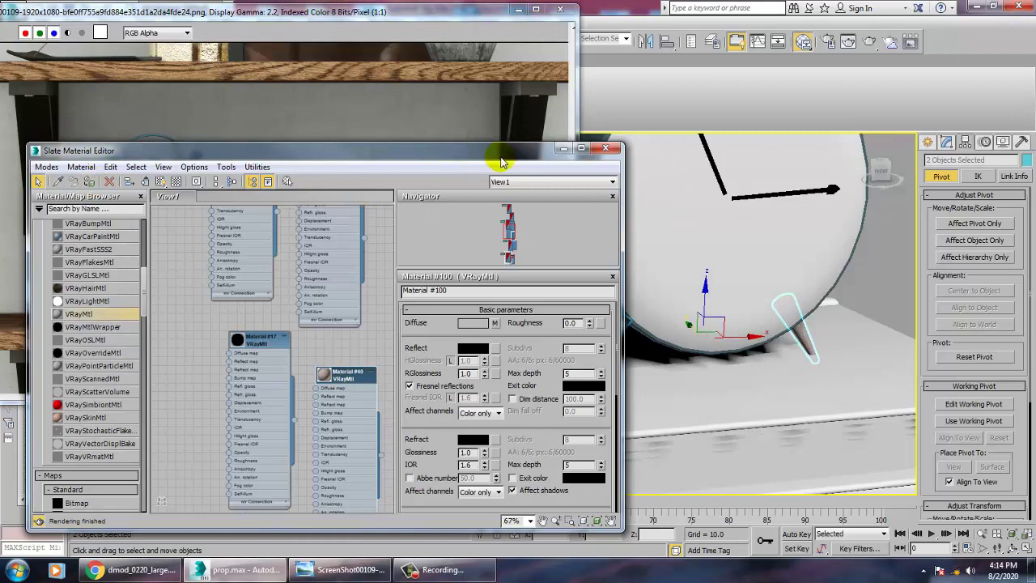
click(564, 148)
Step: Select all parts of the alarm clock without the books and other props, and isolate them
scroll(799, 403, down, 5)
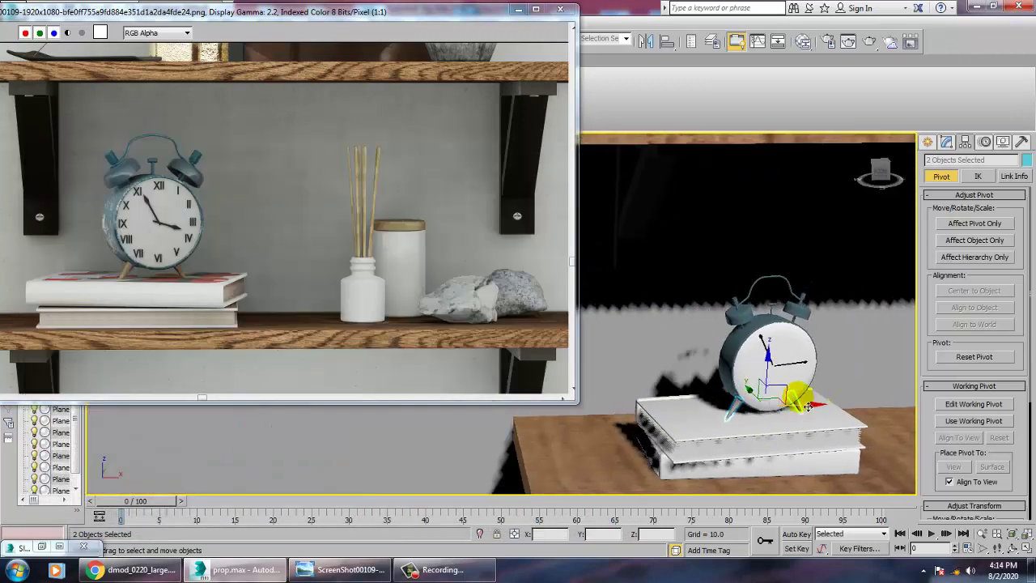
click(808, 366)
alt+middle_drag(799, 350, 875, 343)
drag(760, 423, 739, 420)
alt+drag(861, 391, 848, 431)
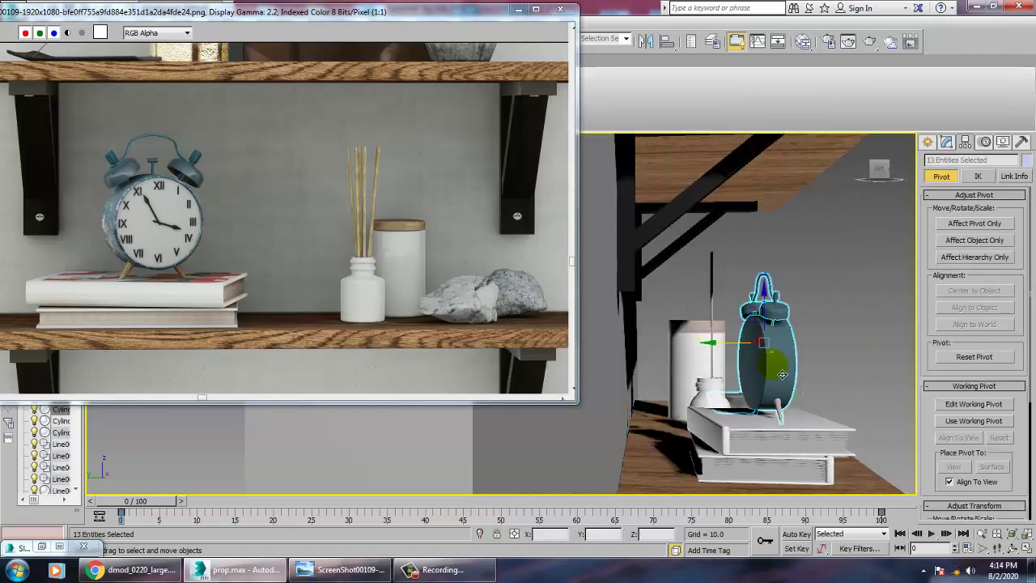
alt+middle_drag(841, 417, 778, 450)
scroll(581, 409, down, 5)
middle_drag(637, 387, 585, 386)
alt+drag(888, 364, 782, 483)
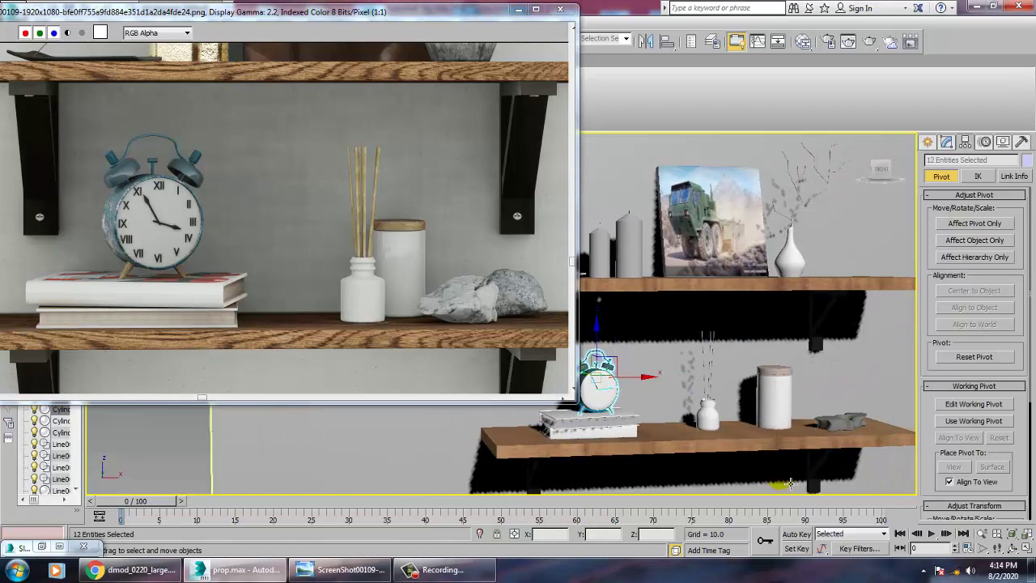
key(alt+q)
Step: Examine the isolated clock and the placement of its hands in the perspective and Front views
alt+middle_drag(687, 387, 734, 396)
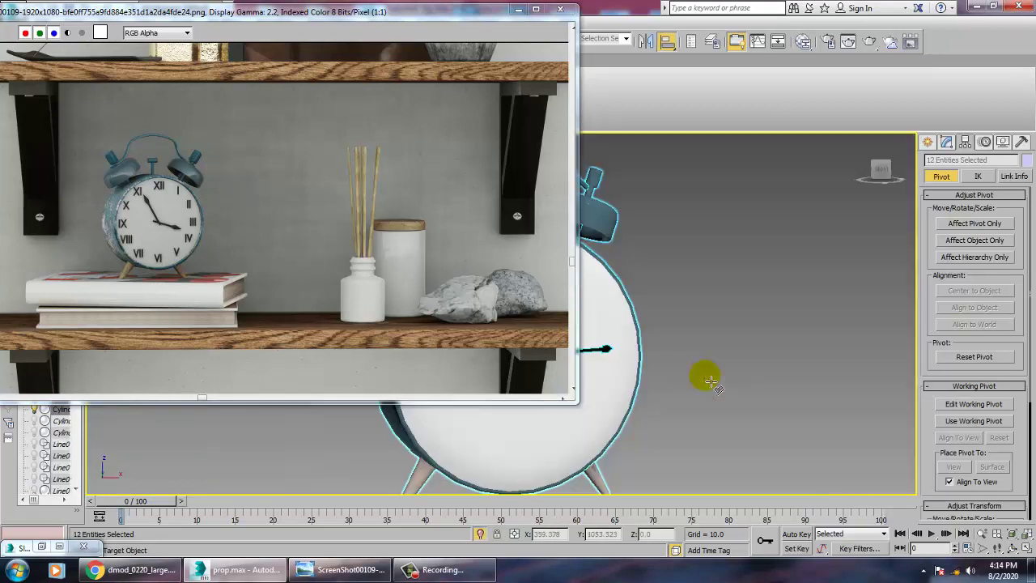
scroll(691, 399, down, 4)
alt+middle_drag(622, 409, 647, 413)
middle_drag(647, 413, 712, 401)
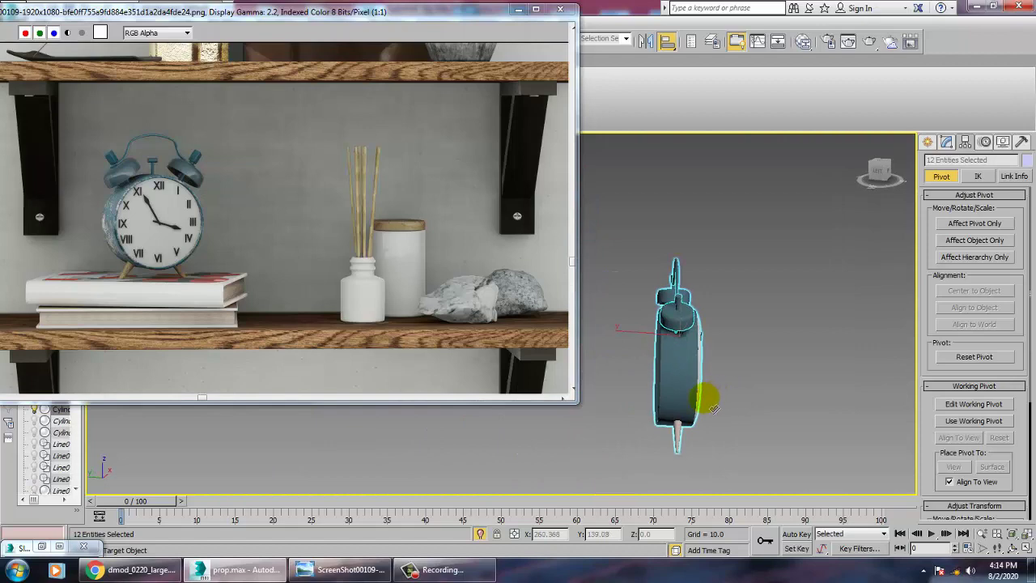
key(e)
mouse_move(709, 357)
mouse_down()
mouse_move(722, 358)
mouse_move(705, 353)
mouse_up()
alt+middle_drag(758, 371, 664, 370)
key(alt+w)
middle_click(751, 241)
key(alt+w)
middle_drag(857, 257, 785, 328)
scroll(789, 293, down, 5)
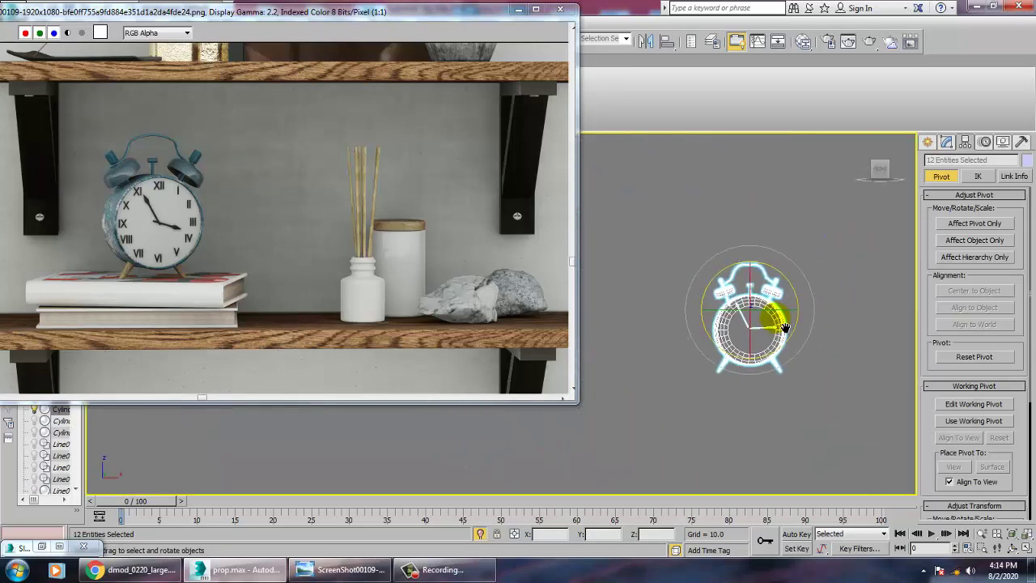
scroll(776, 323, up, 5)
scroll(777, 309, down, 2)
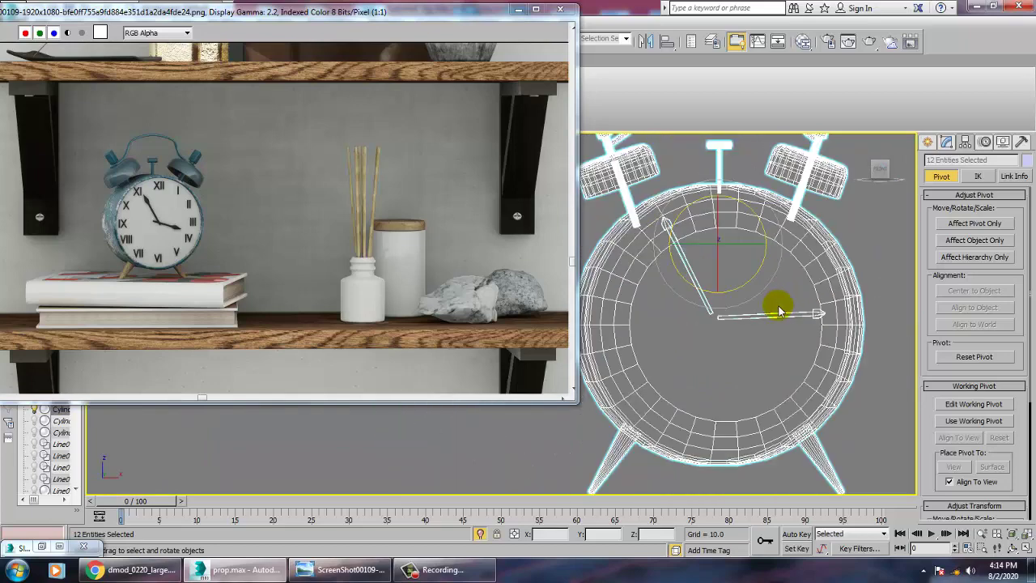
scroll(779, 308, down, 3)
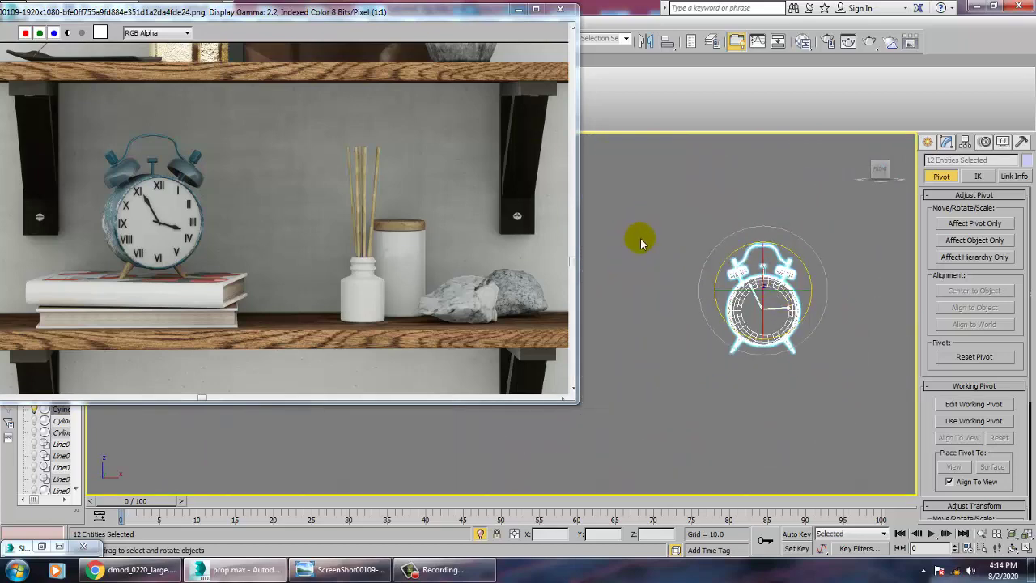
scroll(687, 278, up, 1)
scroll(608, 162, up, 2)
scroll(704, 289, up, 3)
scroll(716, 292, up, 2)
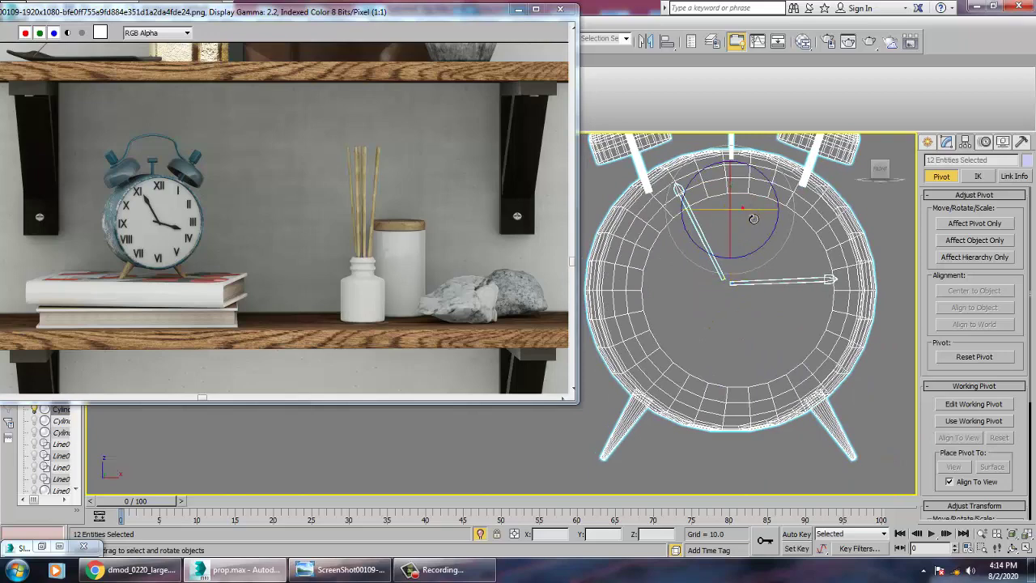
middle_drag(775, 326, 776, 352)
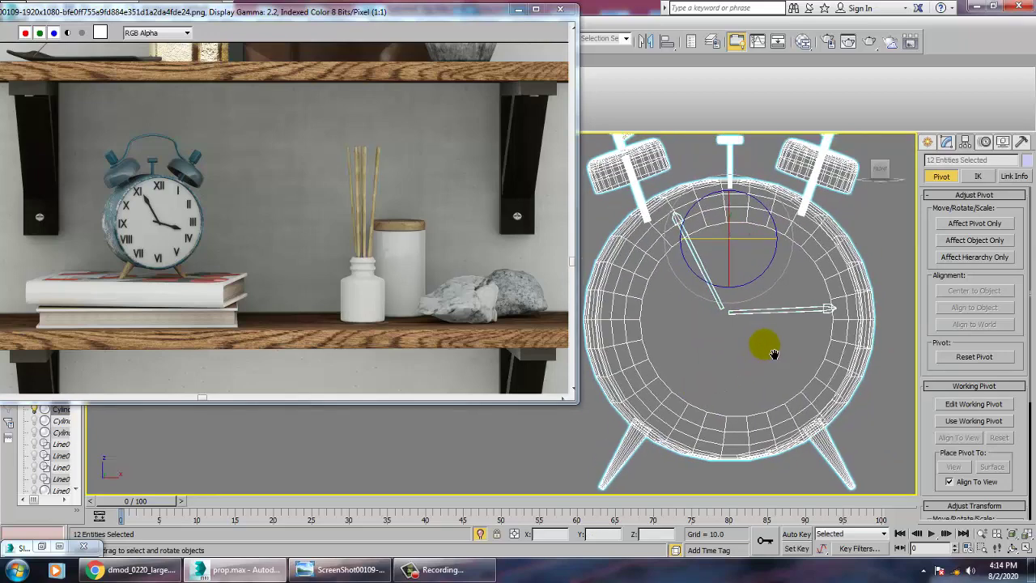
scroll(761, 348, down, 2)
key(alt+w)
right_click(741, 394)
key(alt+w)
alt+middle_drag(741, 395, 757, 339)
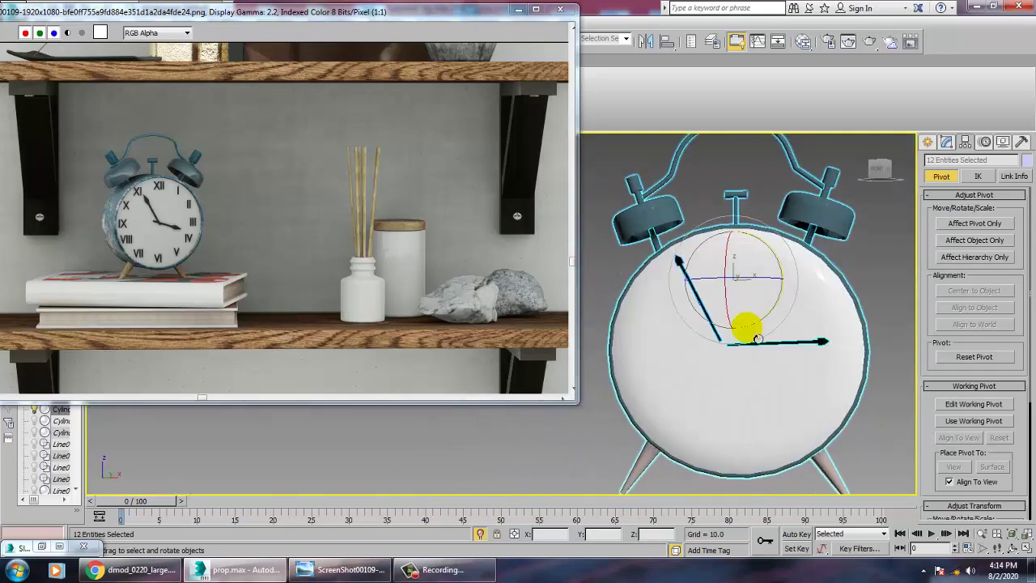
Step: Select both clock hands and move them slightly down so they meet nearer the dial's centre
key(w)
click(767, 342)
ctrl+click(712, 324)
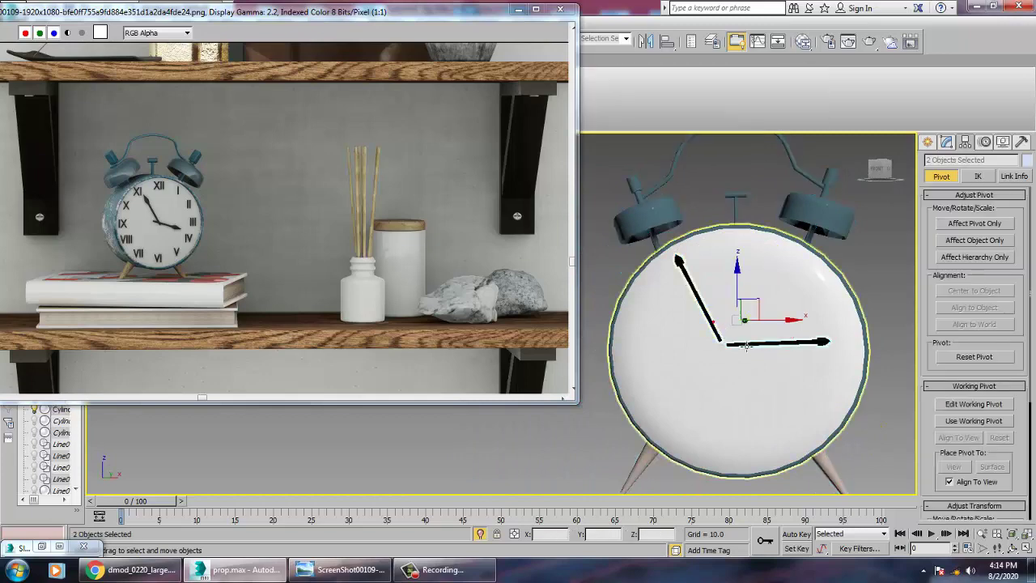
drag(771, 317, 778, 333)
Step: Create a text spline with the default wording beside the alarm clock in the Front view
key(alt+w)
middle_drag(822, 239, 793, 237)
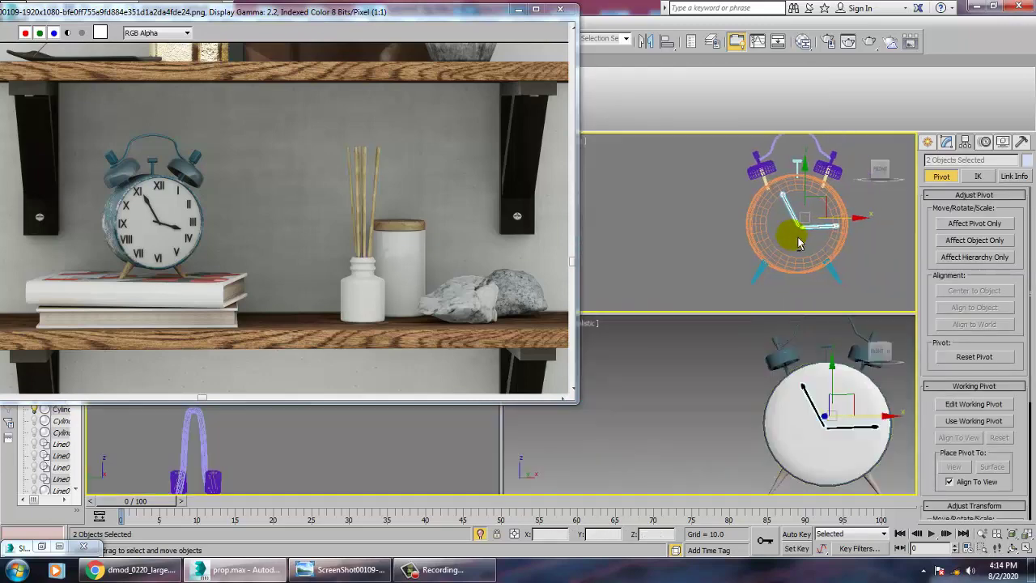
key(alt+w)
scroll(739, 283, up, 2)
mouse_move(738, 288)
middle_down()
mouse_move(765, 290)
mouse_move(732, 293)
middle_up()
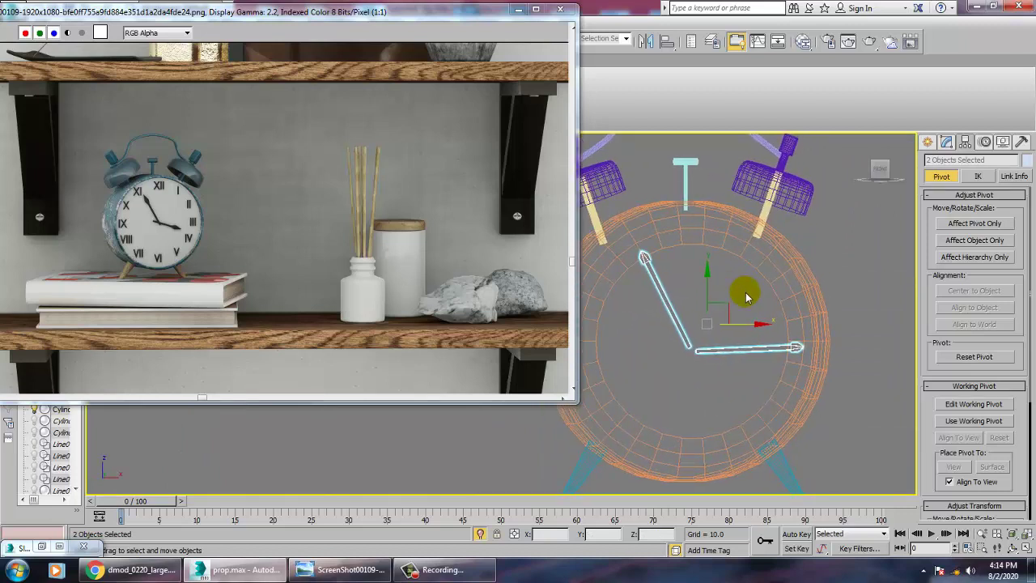
click(928, 142)
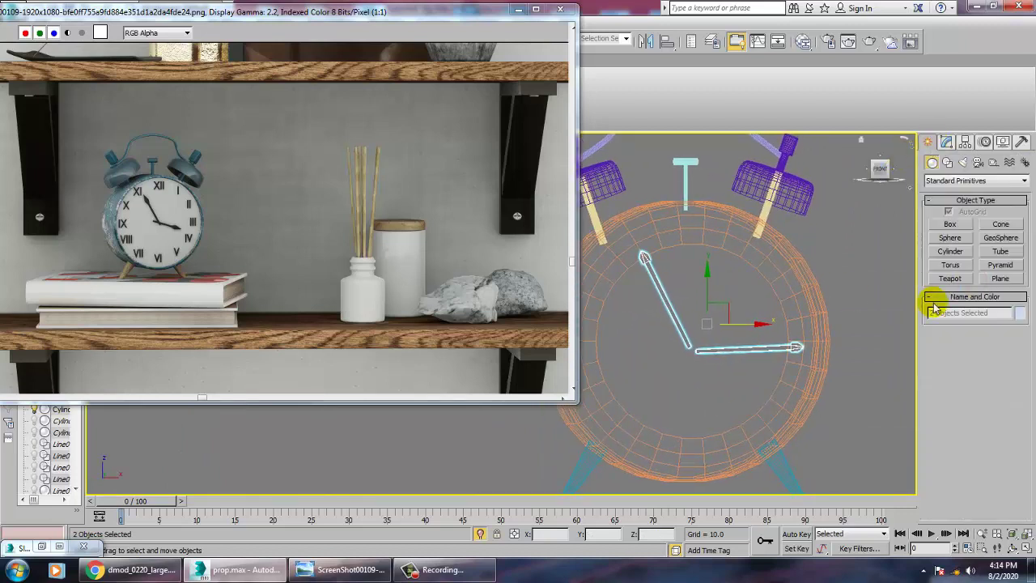
click(946, 163)
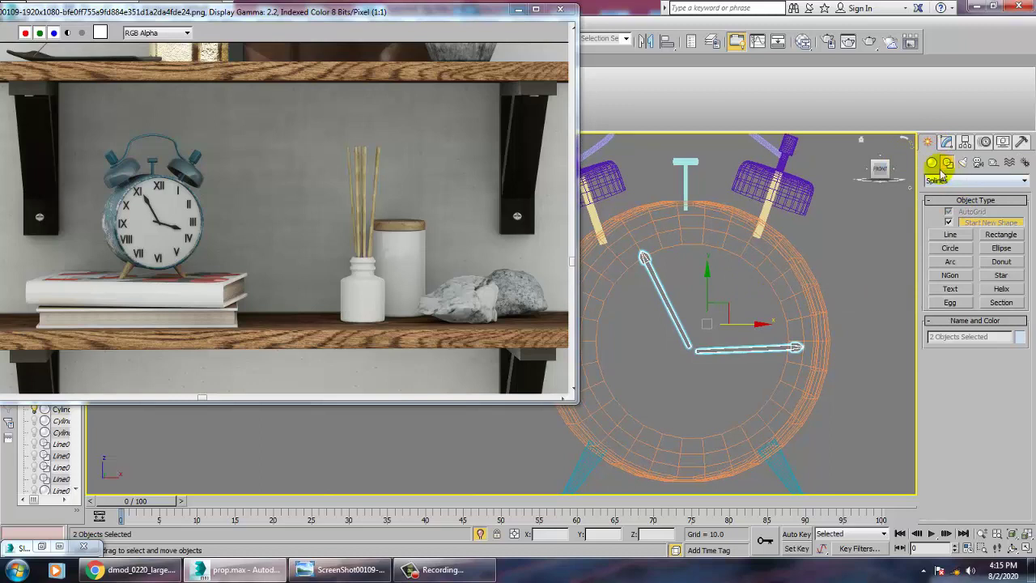
click(950, 288)
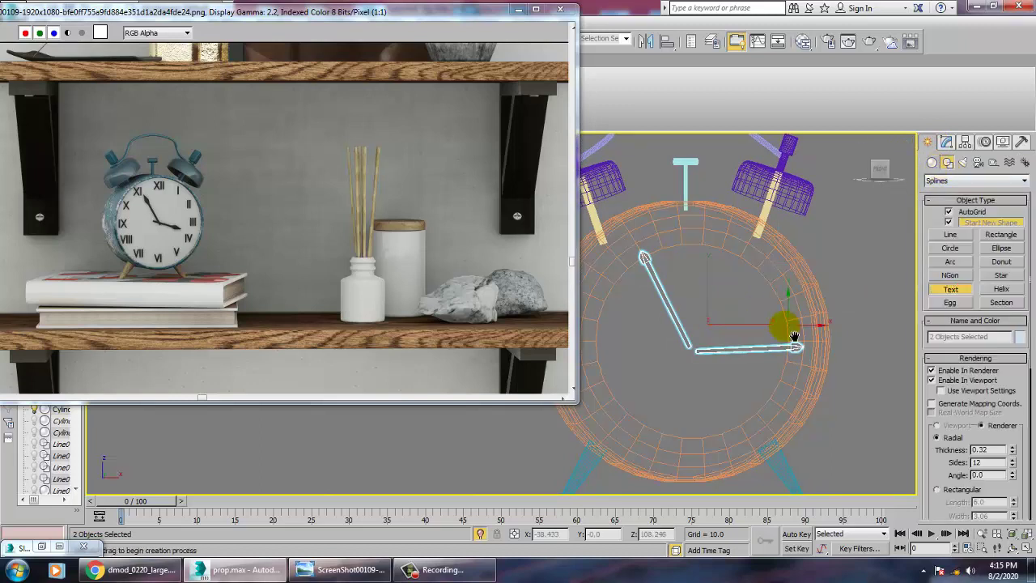
middle_drag(797, 334, 704, 345)
middle_drag(661, 319, 696, 338)
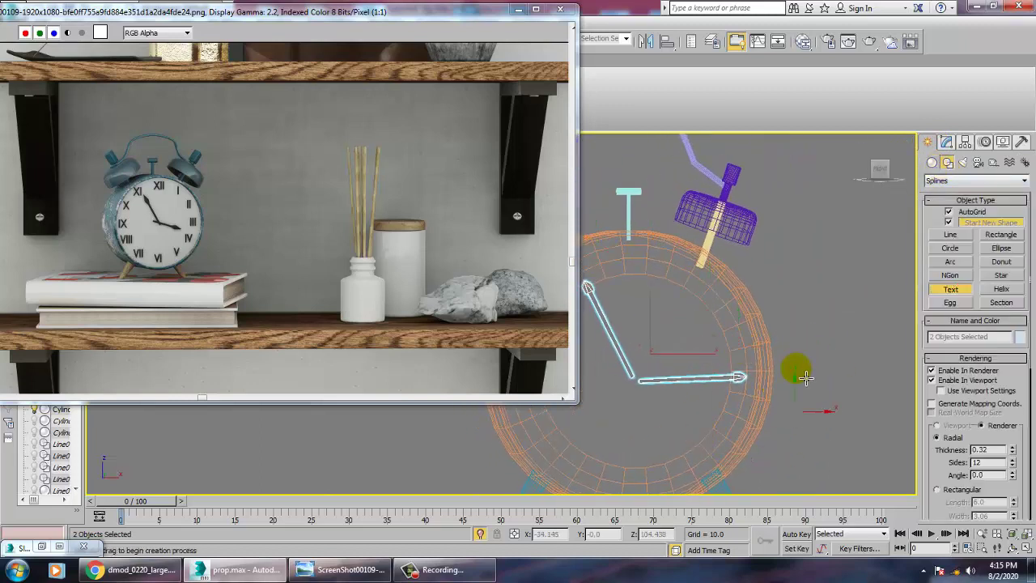
click(807, 289)
scroll(821, 434, down, 5)
scroll(795, 412, down, 10)
key(w)
Step: Change the text to 1 and try to set its font to roman
click(945, 143)
drag(951, 459, 937, 358)
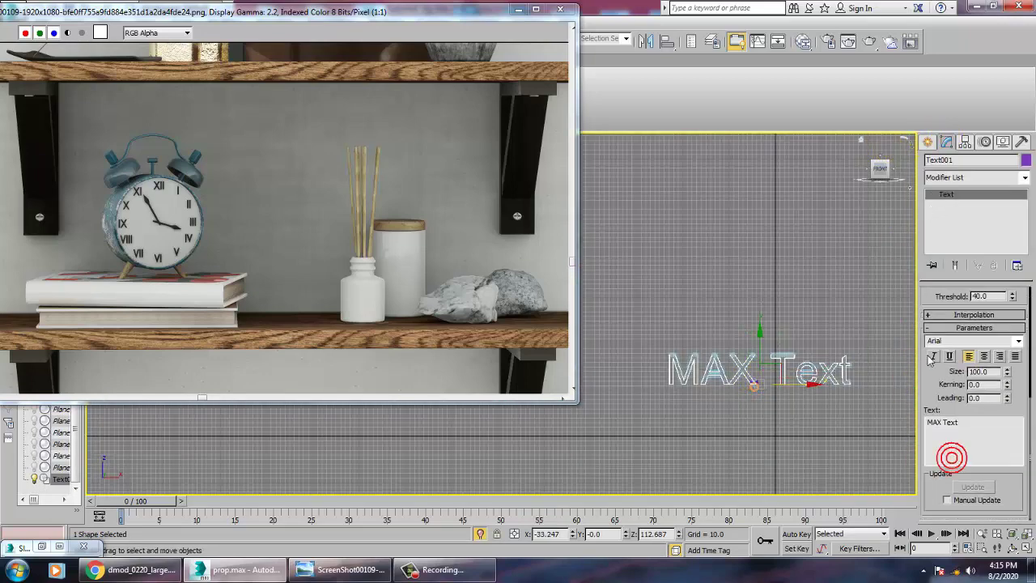
text(1)
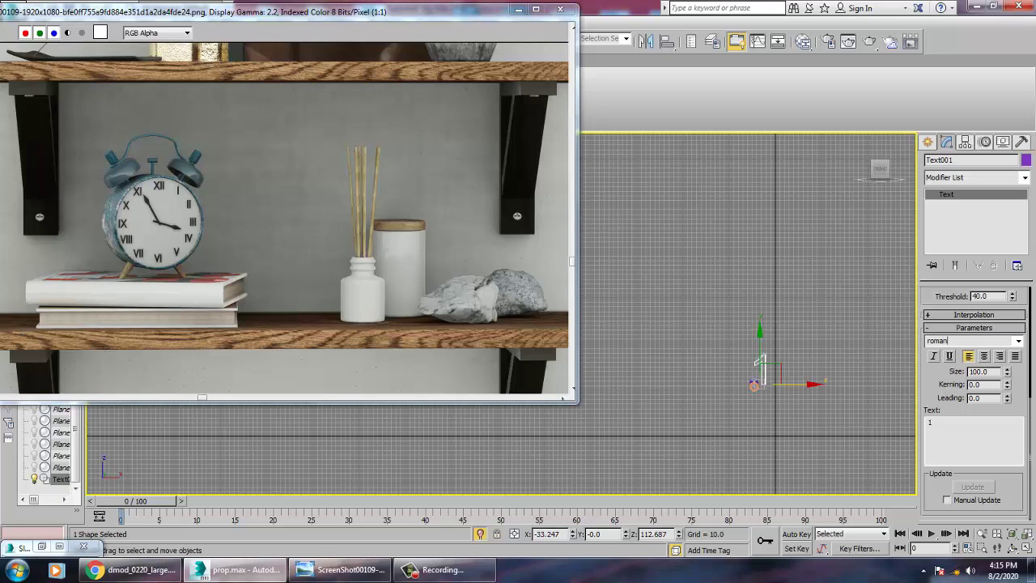
click(833, 423)
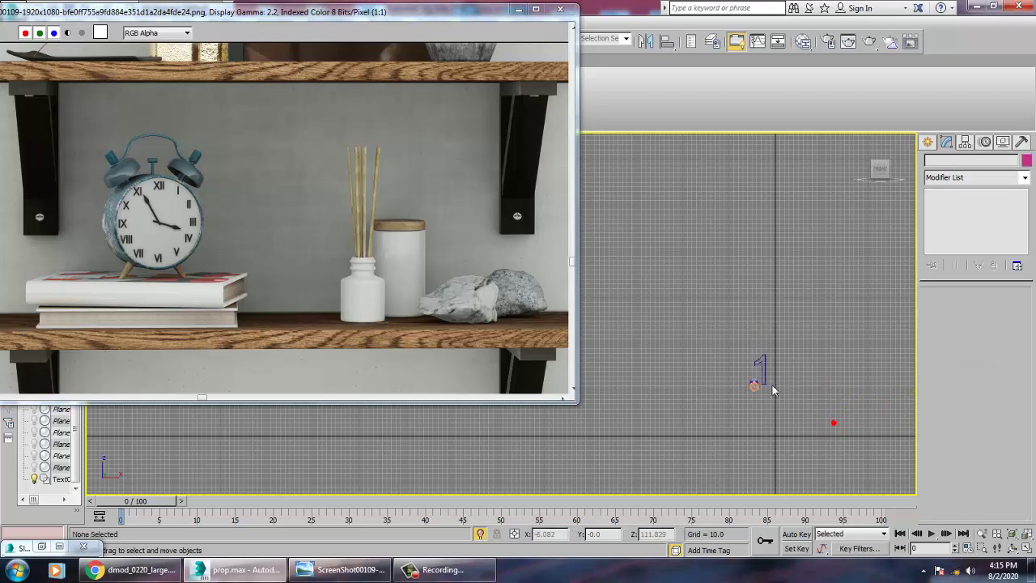
scroll(769, 380, up, 2)
click(770, 383)
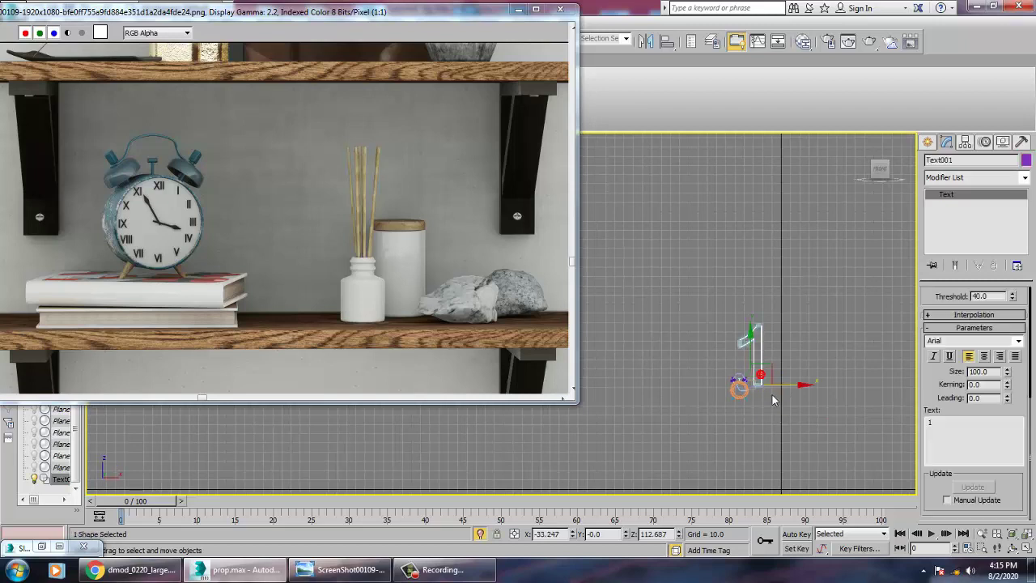
middle_drag(793, 405, 801, 384)
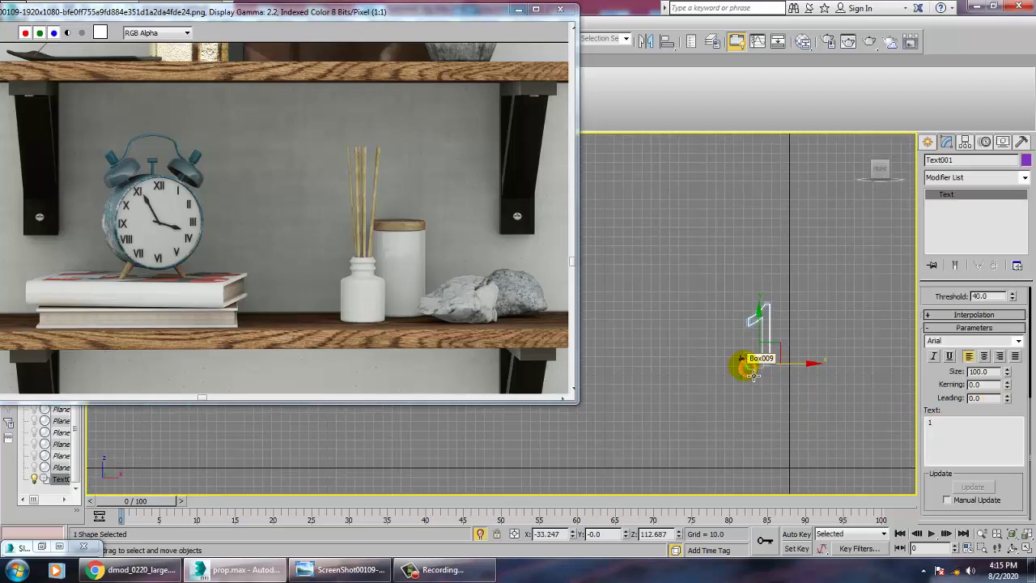
Step: Scale the numeral 1 down to about 3.6% and move it to the one o'clock position on the clock dial
key(r)
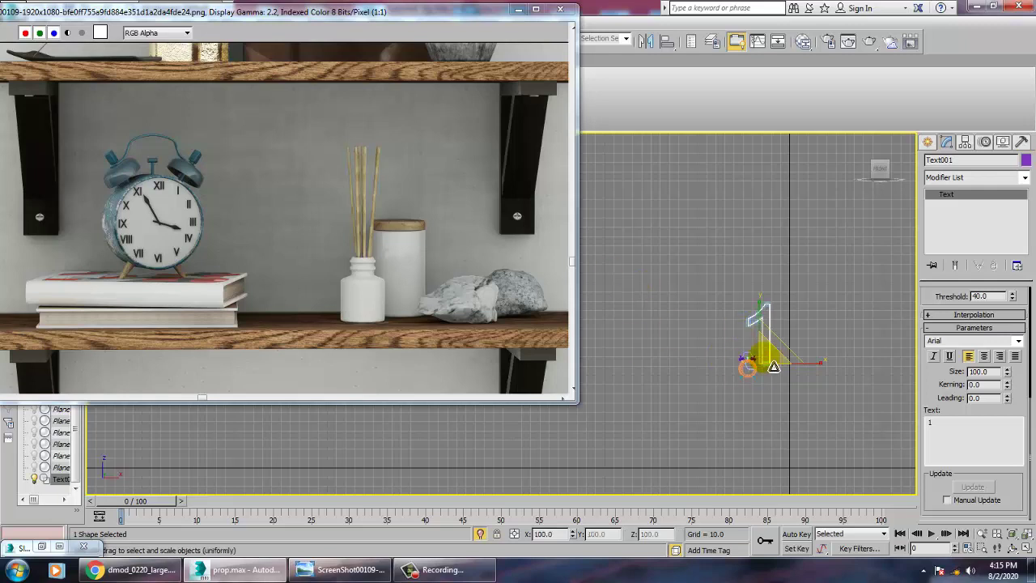
key(w)
key(alt+w)
key(alt+w)
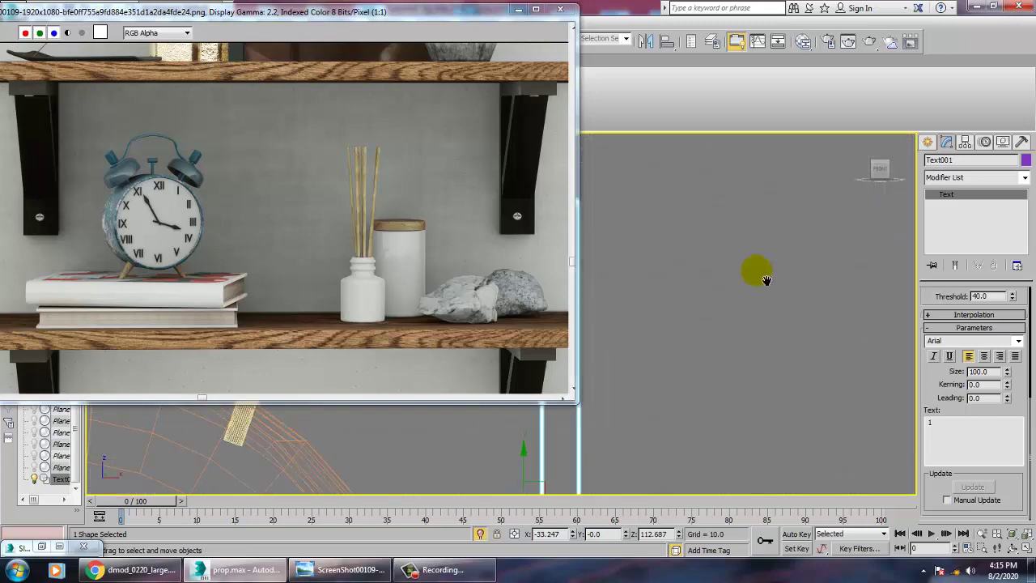
scroll(738, 298, down, 10)
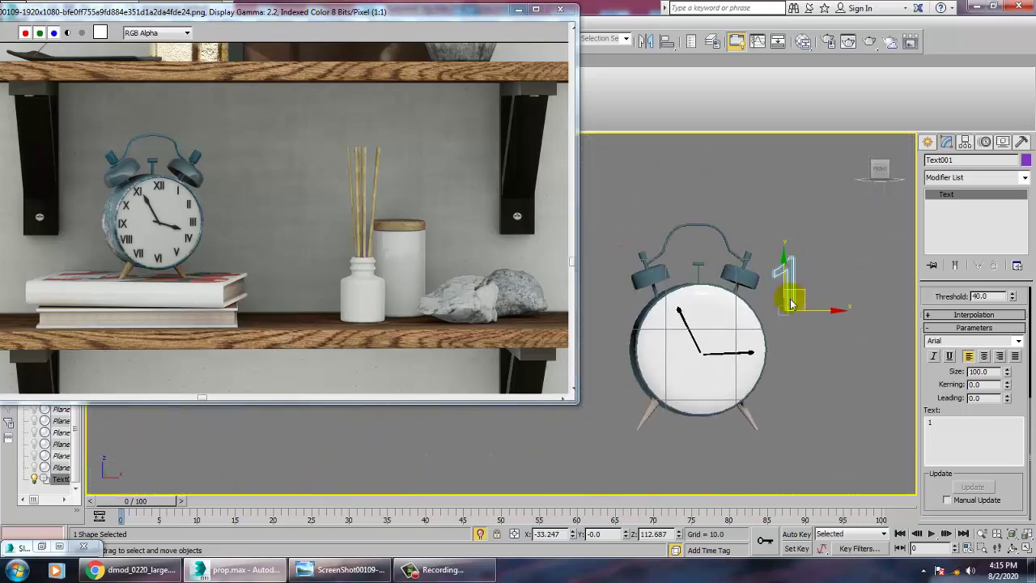
scroll(743, 320, up, 8)
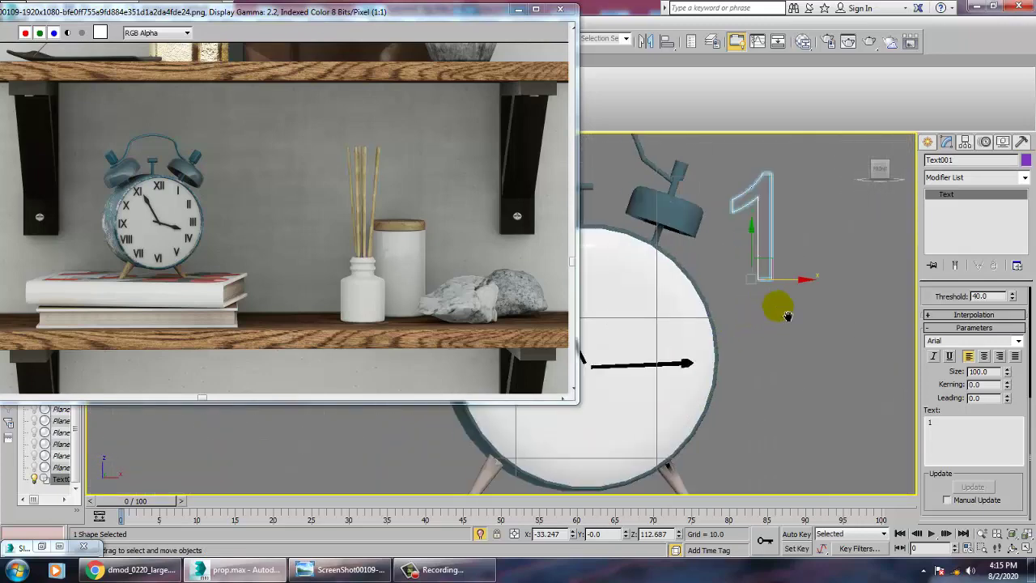
scroll(756, 299, down, 2)
key(r)
drag(802, 310, 828, 429)
key(w)
drag(814, 279, 729, 284)
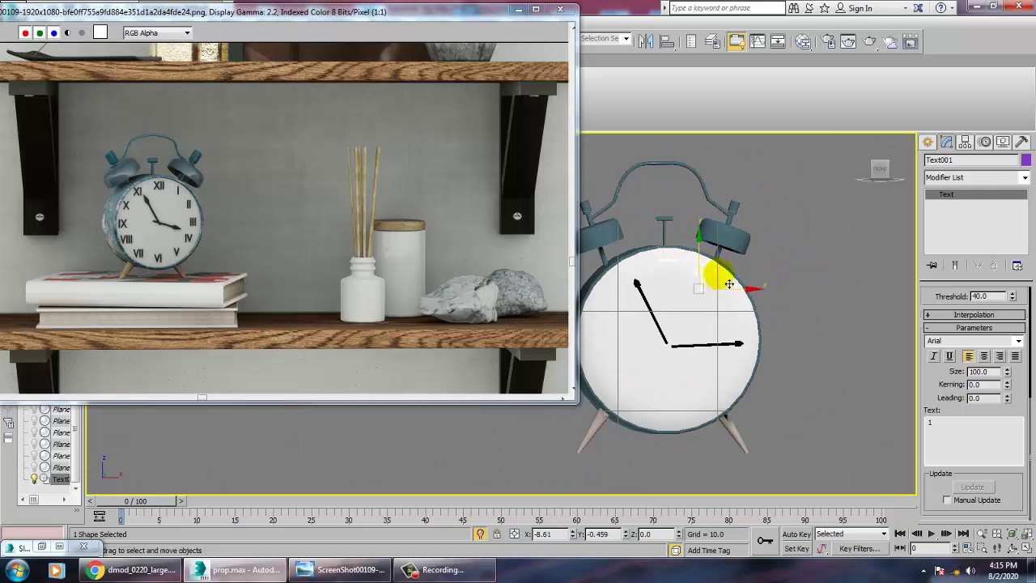
scroll(734, 281, up, 2)
key(r)
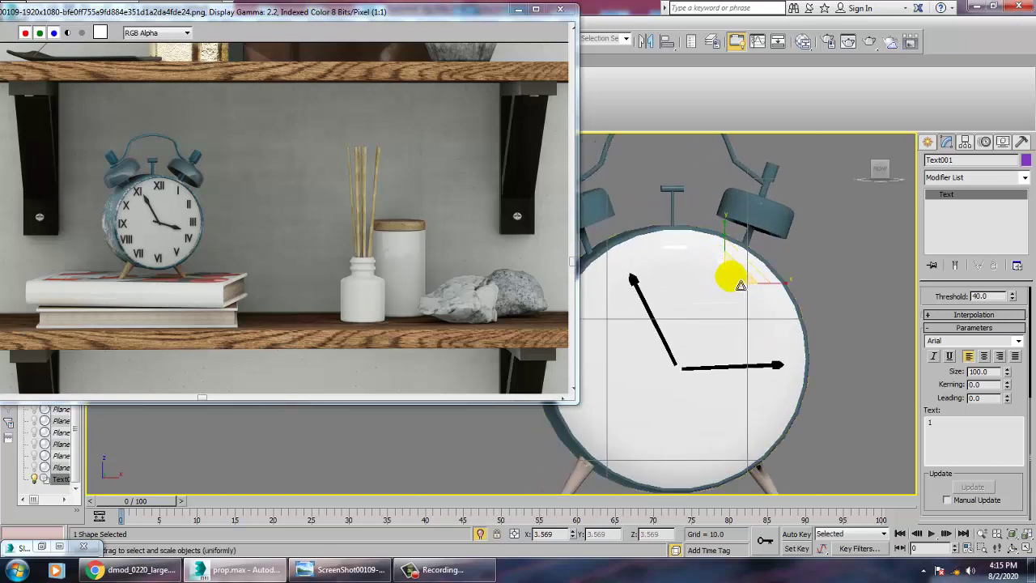
key(w)
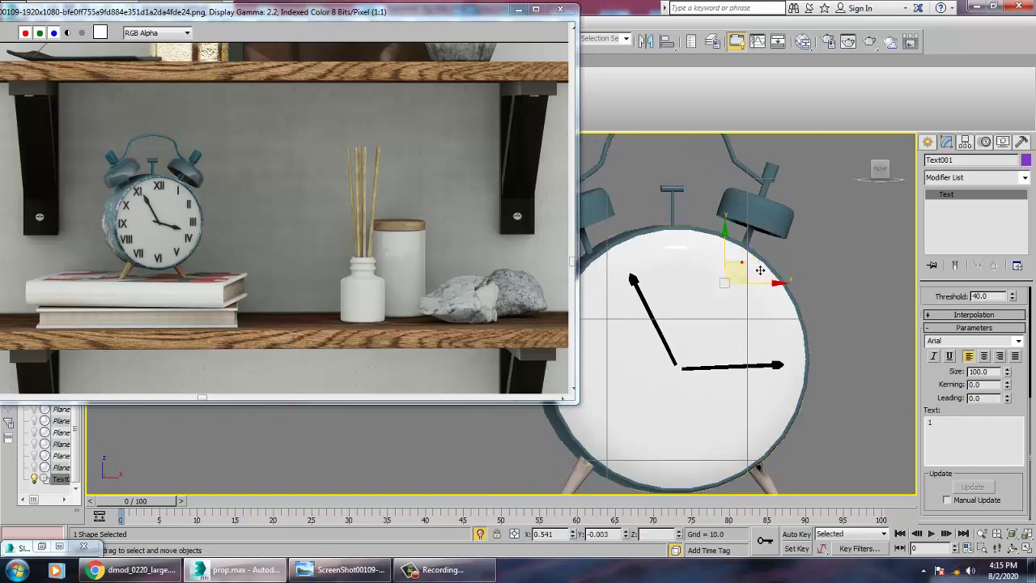
Step: Add an Extrude modifier to the numeral 1 with an amount of 2.5
click(1023, 179)
text(ex)
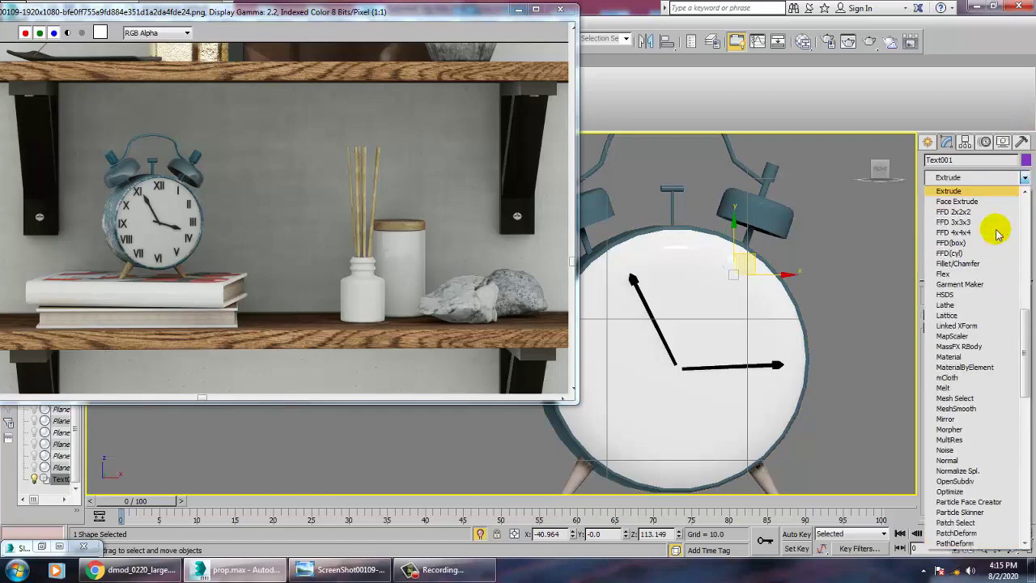
key(Return)
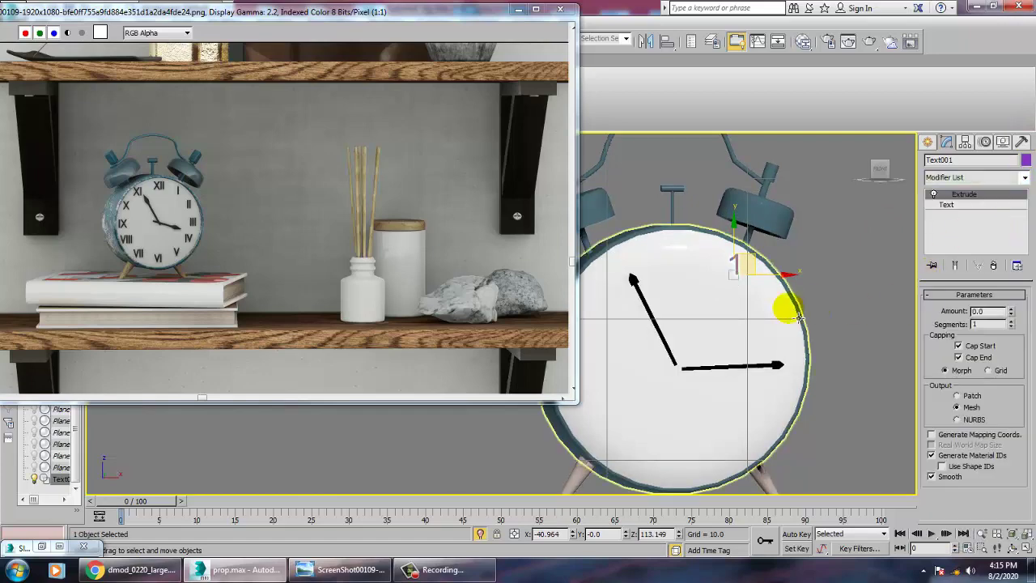
key(alt+w)
key(alt+w)
key(alt+w)
right_click(774, 400)
key(alt+w)
alt+middle_drag(782, 397, 842, 415)
scroll(843, 415, down, 4)
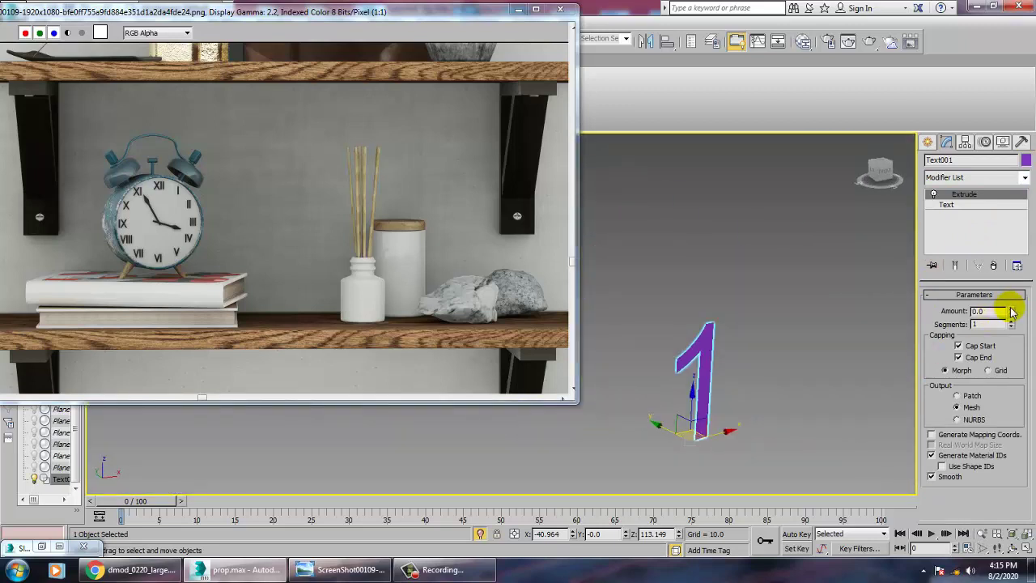
drag(1010, 312, 1020, 312)
Step: Move only the pivot of the numeral 1 to the centre of the clock dial in the Front view
key(alt+w)
right_click(774, 256)
key(alt+w)
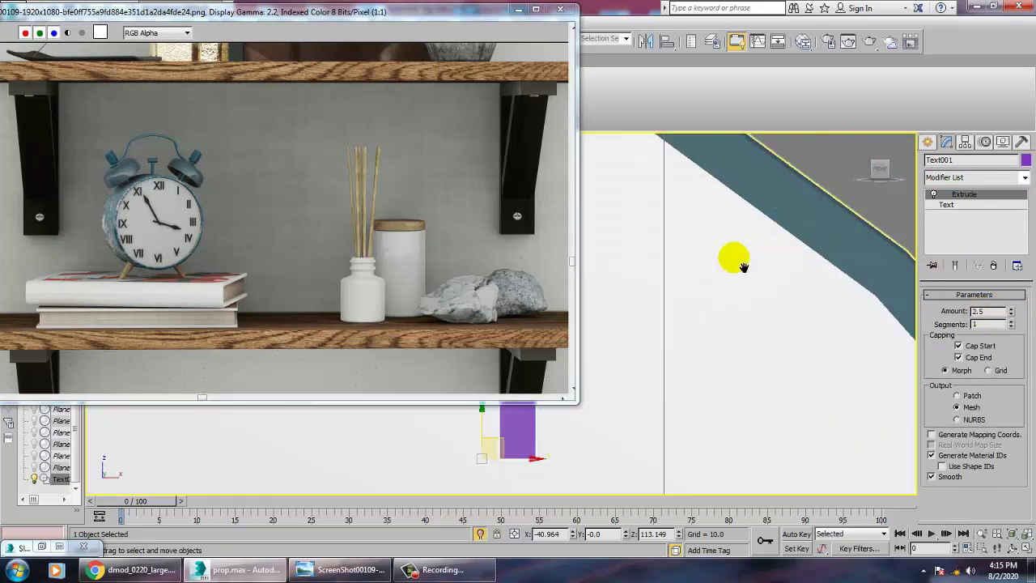
scroll(742, 268, down, 11)
middle_drag(731, 309, 759, 300)
scroll(758, 299, up, 4)
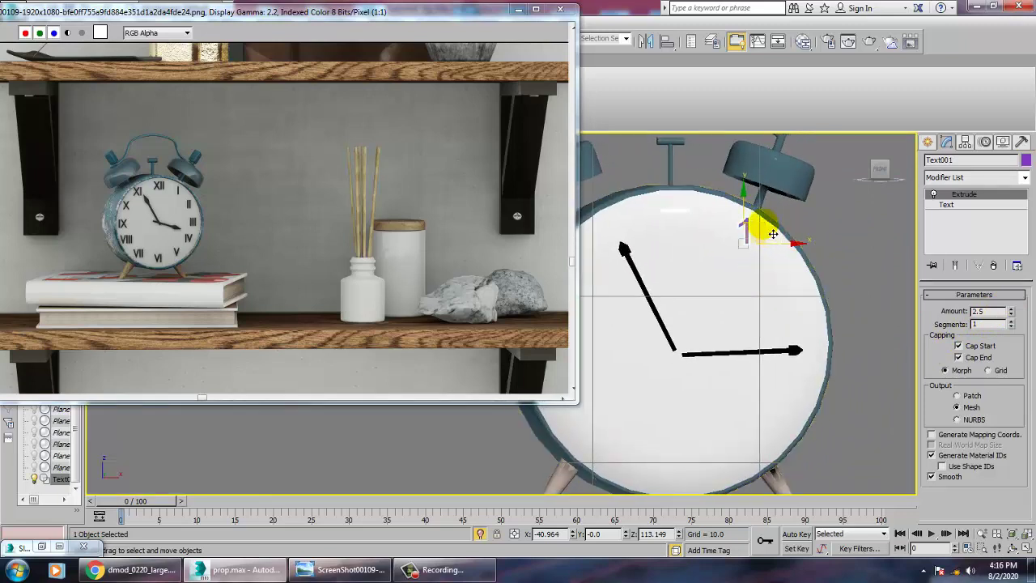
click(802, 220)
click(966, 141)
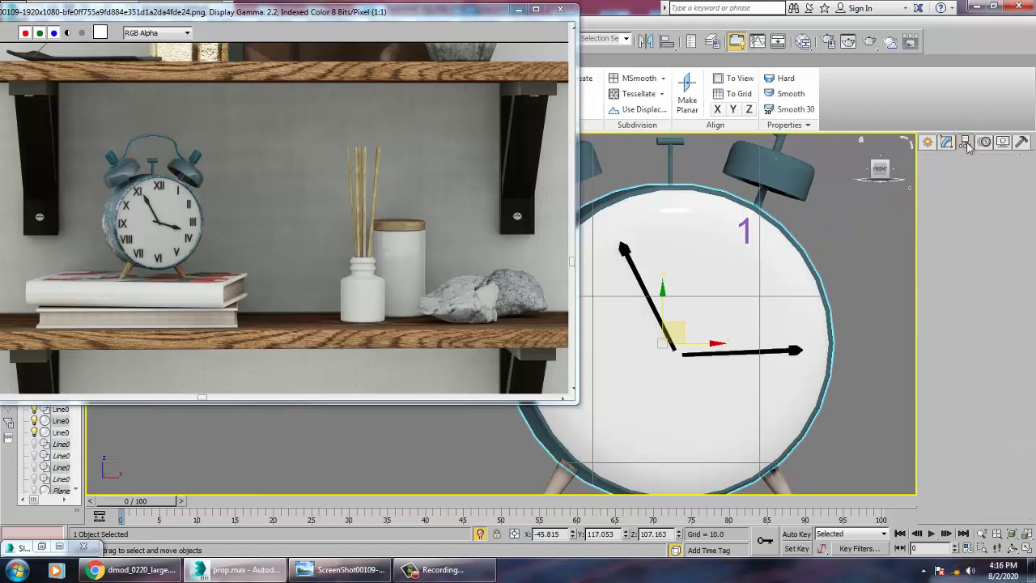
click(971, 225)
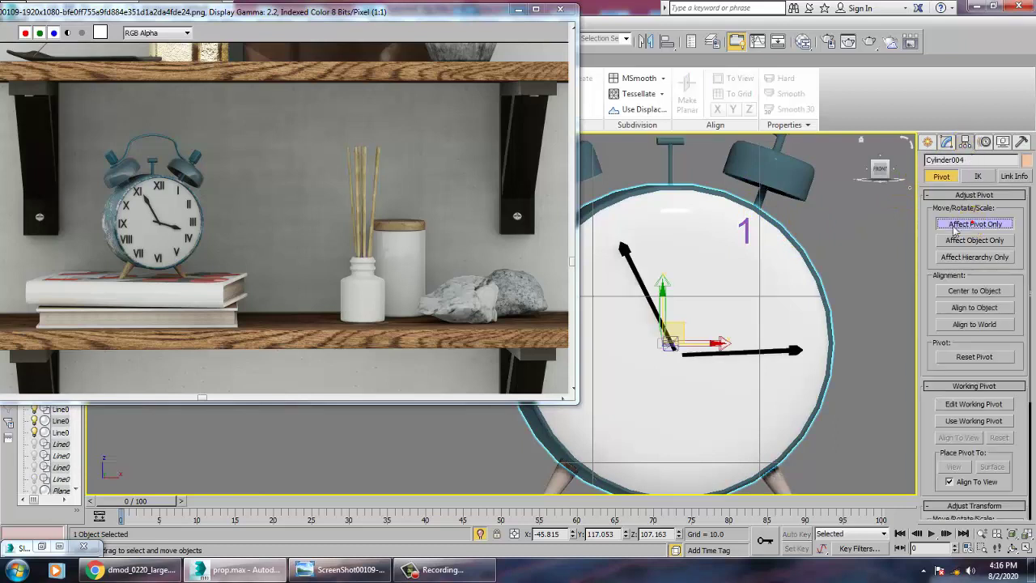
click(757, 237)
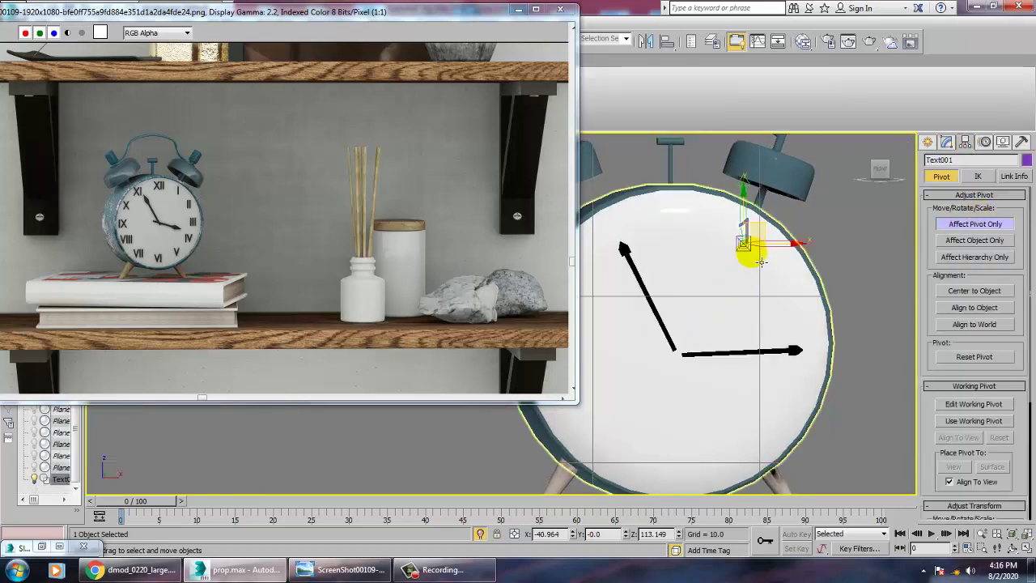
drag(765, 237, 707, 336)
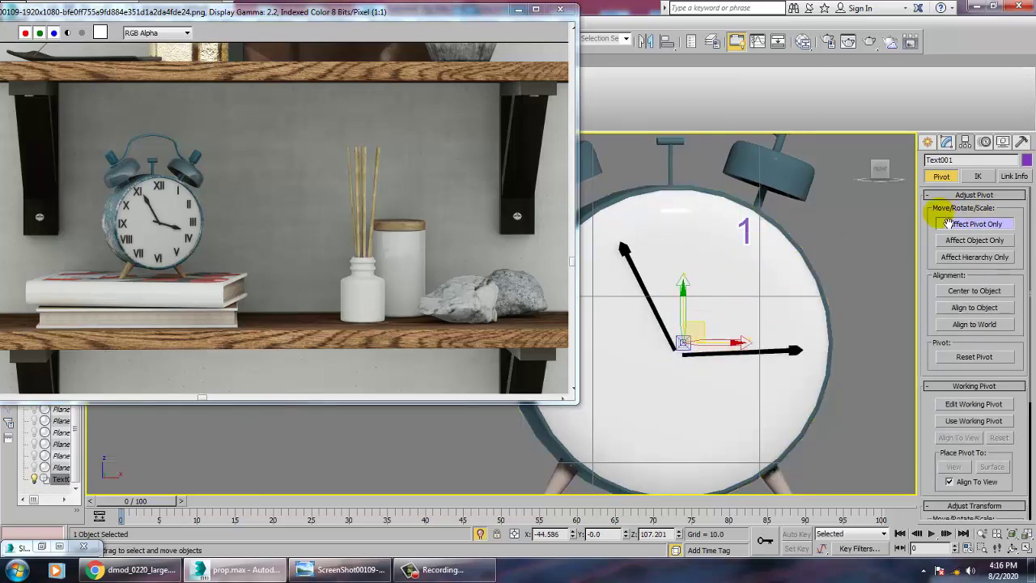
click(976, 224)
Step: Make a rotated copy of the numeral 1 about 26 degrees clockwise around the dial's centre
click(717, 304)
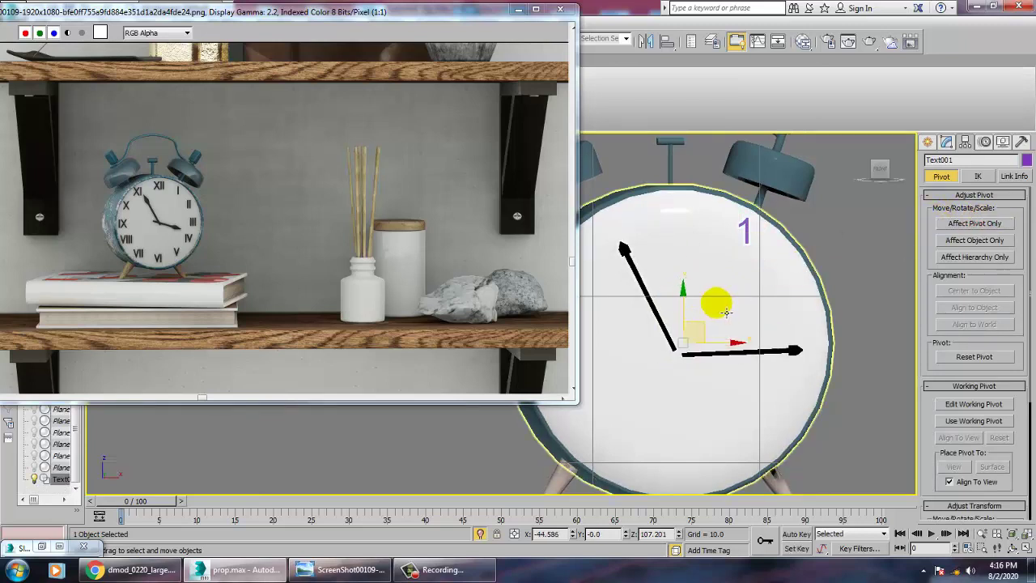
key(e)
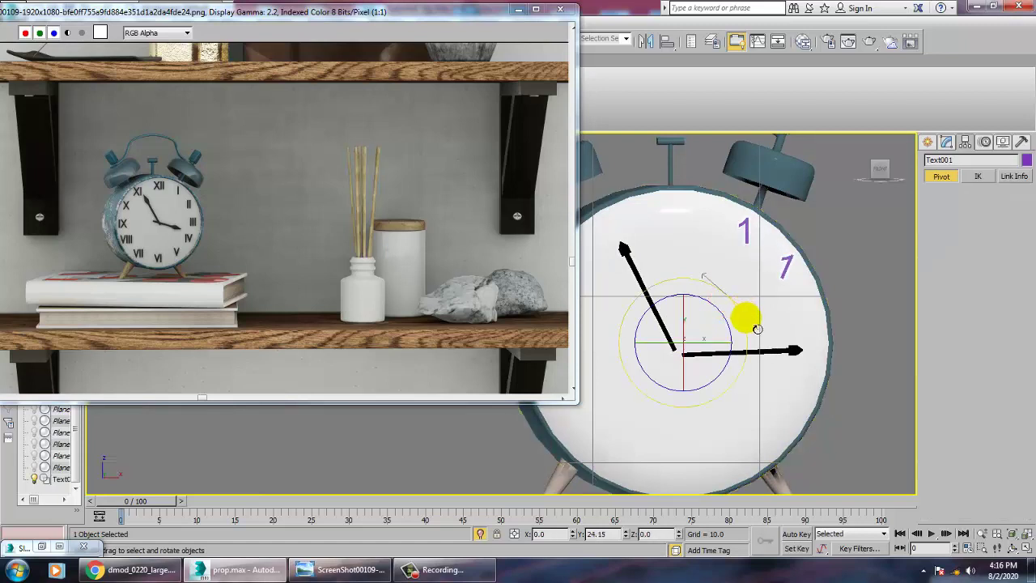
shift+drag(755, 332, 629, 337)
click(522, 338)
Step: Change the text of the rotated copy at the two o'clock position to 2
click(946, 143)
click(945, 205)
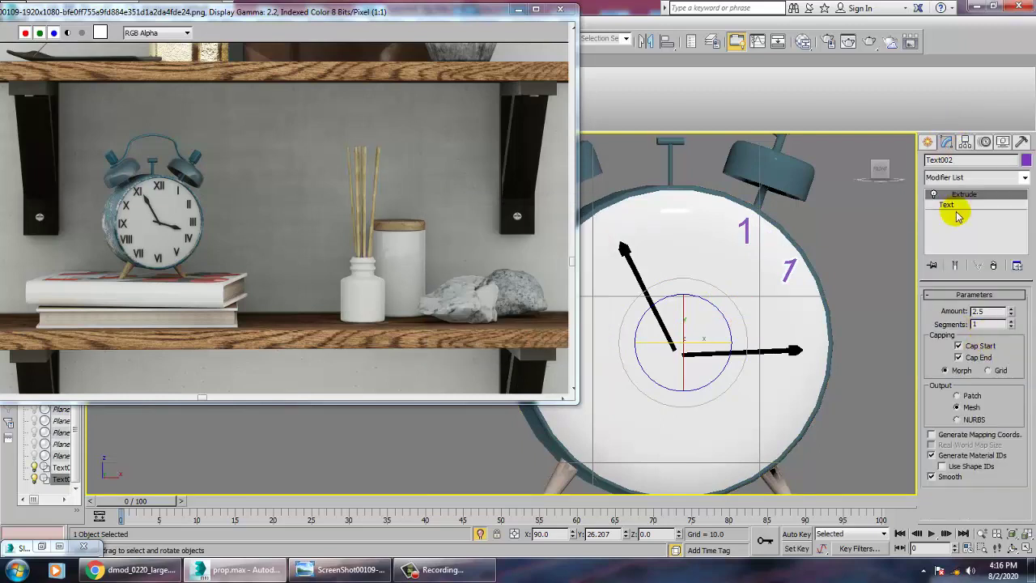
double_click(930, 422)
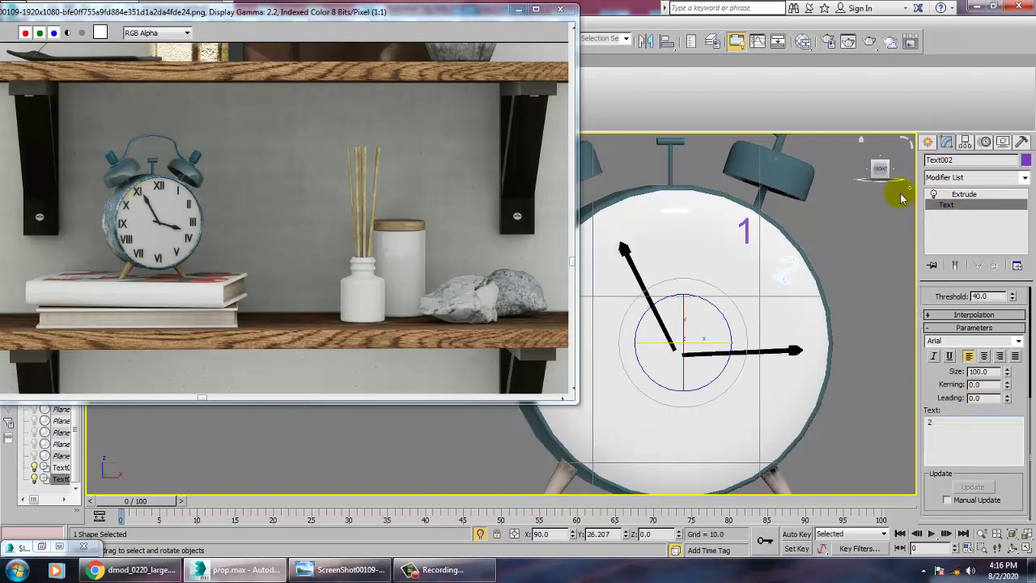
text(w)
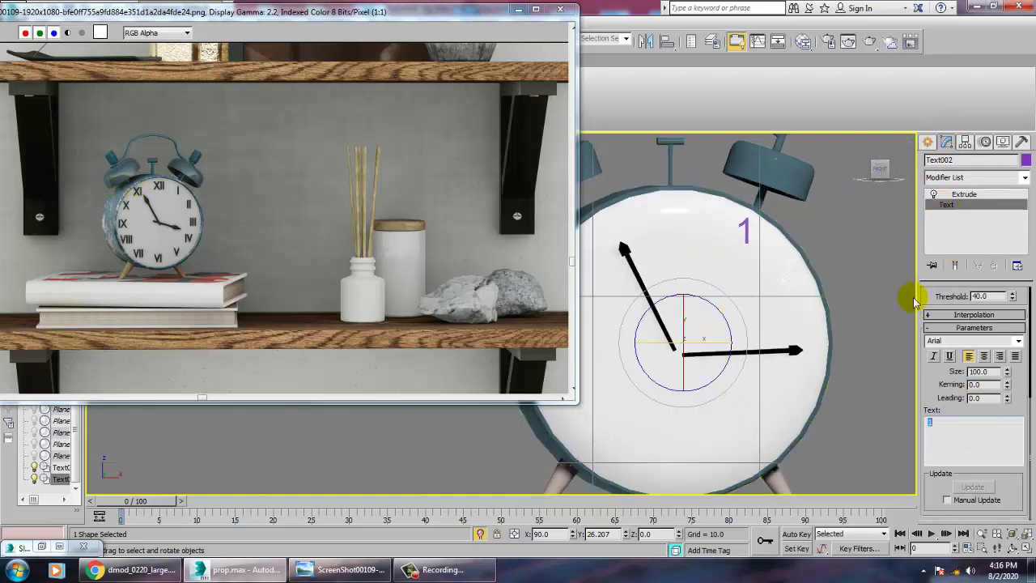
text(2)
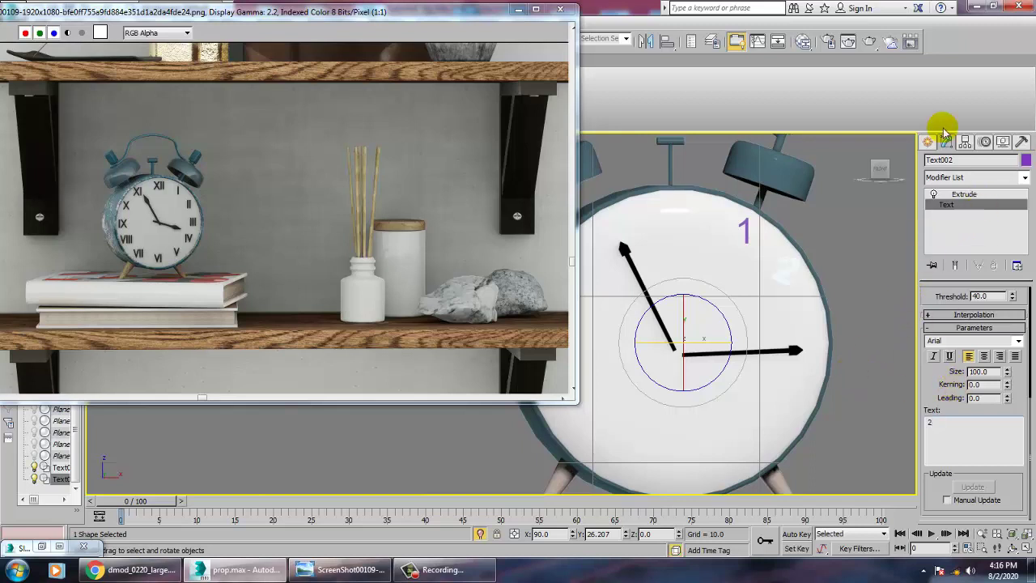
click(741, 315)
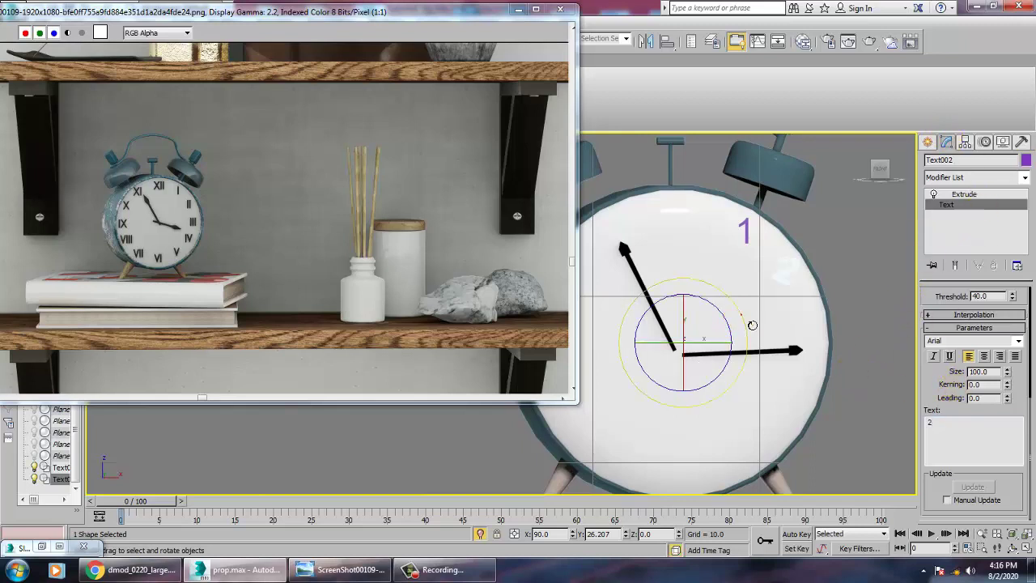
drag(731, 307, 721, 302)
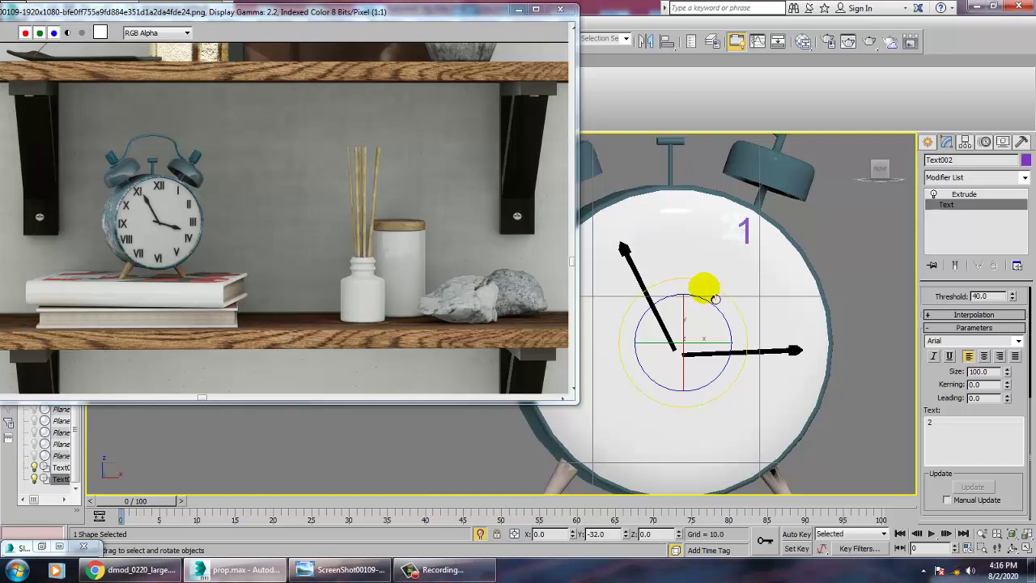
key(w)
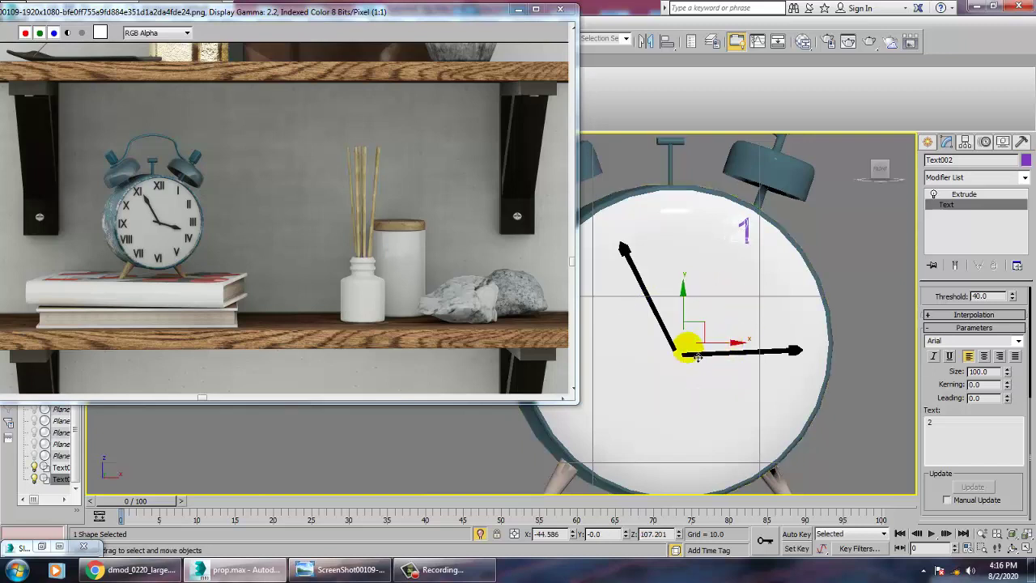
drag(699, 325, 729, 348)
click(726, 330)
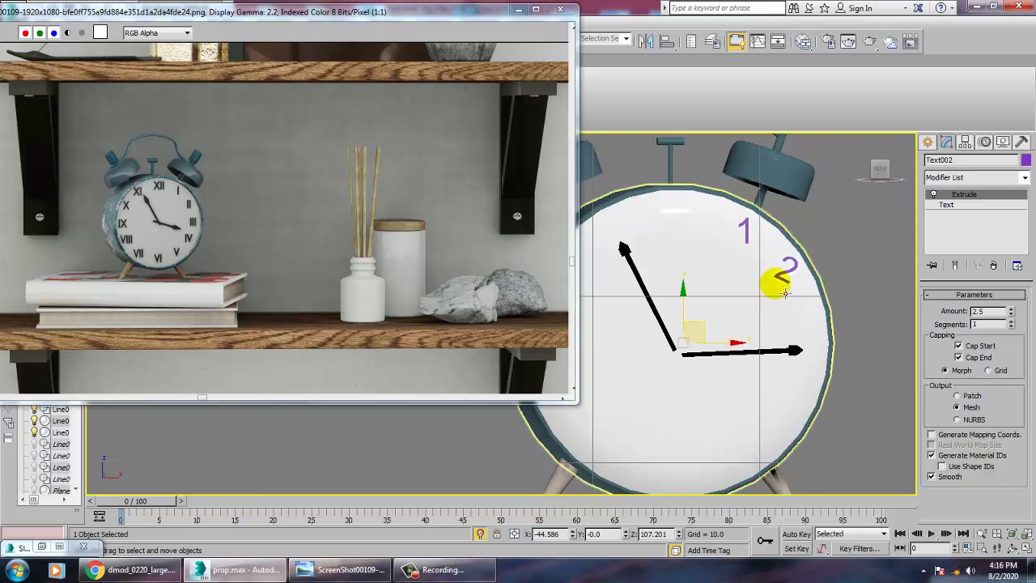
Step: Centre the pivot of the numeral 2 on the object and rotate the numeral upright
click(964, 142)
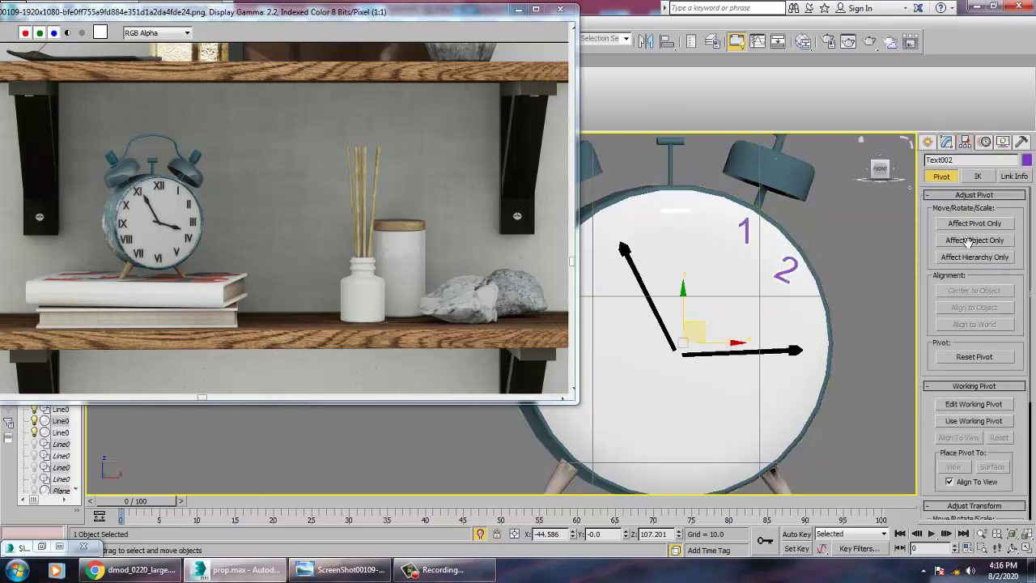
click(978, 223)
click(975, 292)
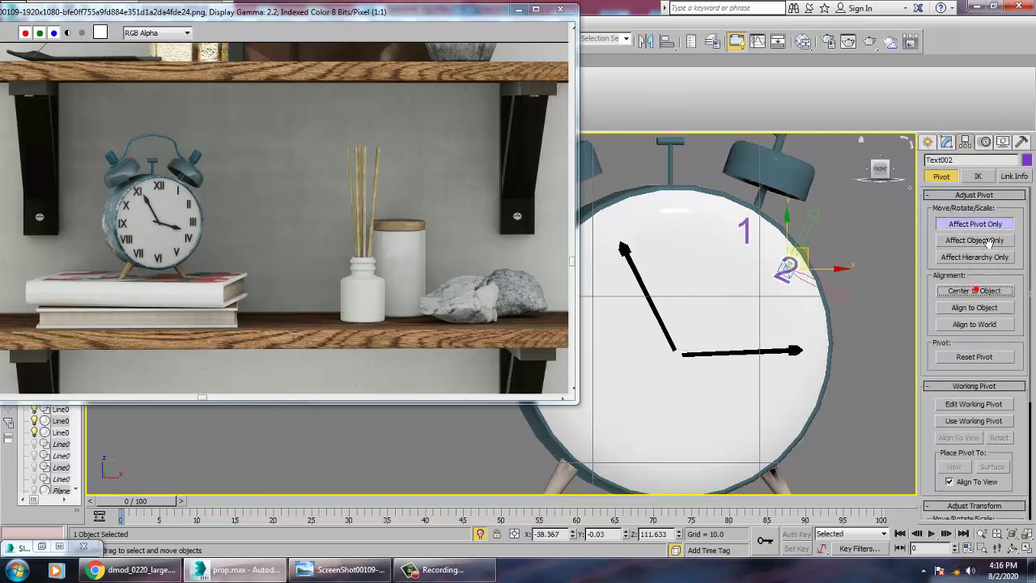
click(979, 224)
key(e)
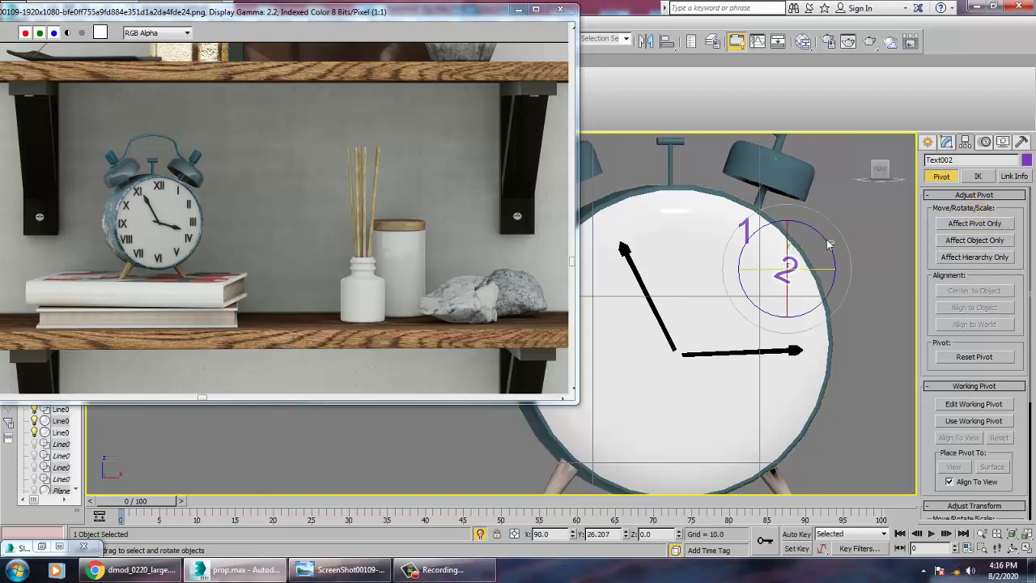
drag(828, 240, 842, 338)
Step: Copy the numeral 2 to the three o'clock position on the dial and straighten the copy
key(w)
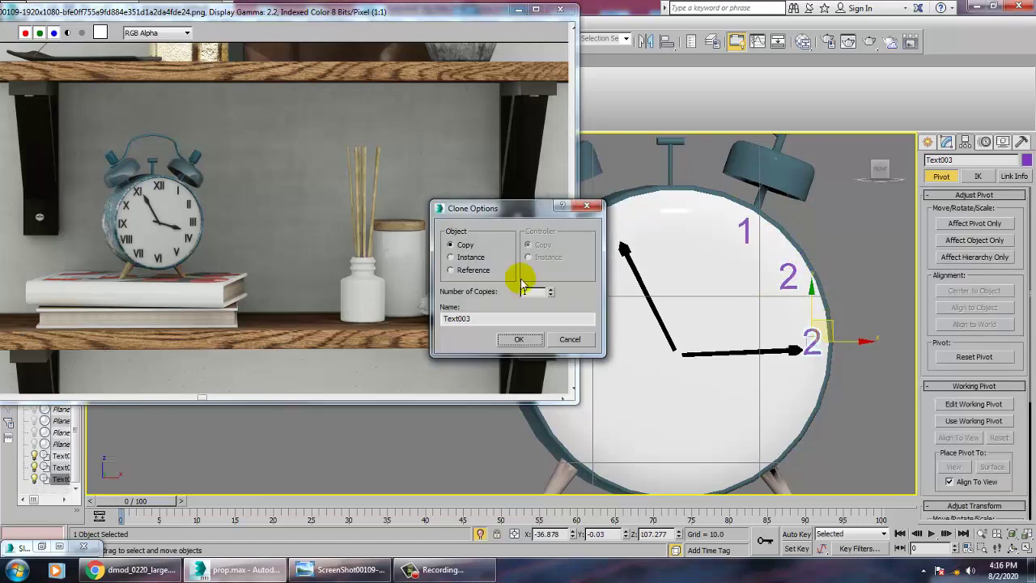
click(513, 338)
key(e)
drag(854, 317, 862, 320)
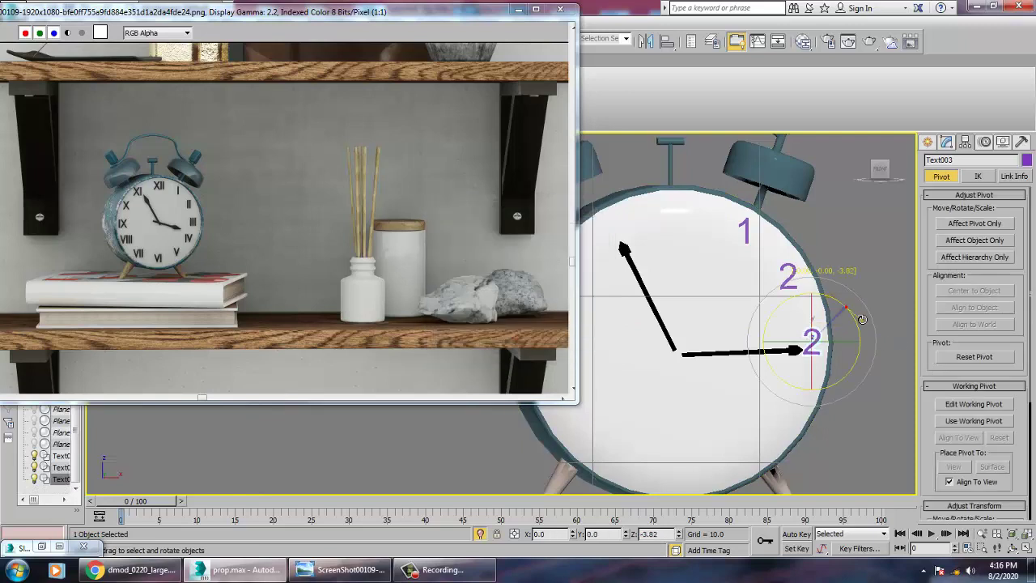
Step: Change the text of the copy at the three o'clock position to 3
click(946, 143)
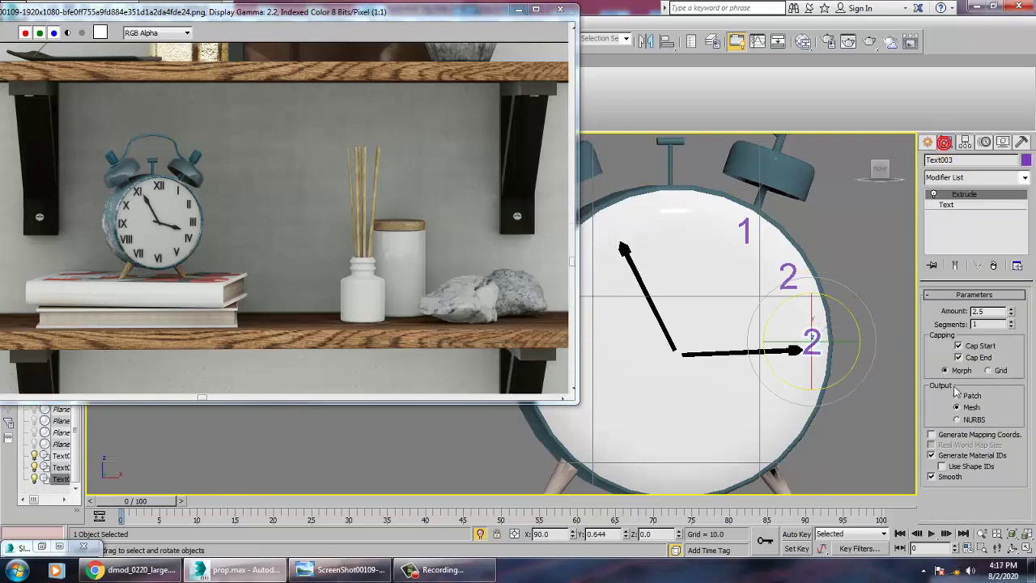
click(949, 205)
click(952, 421)
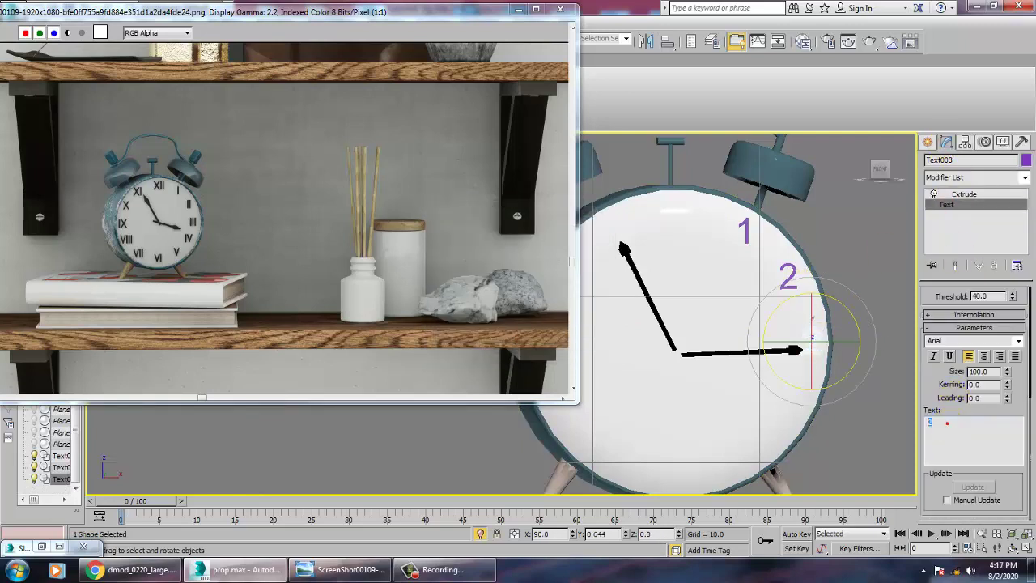
text(3)
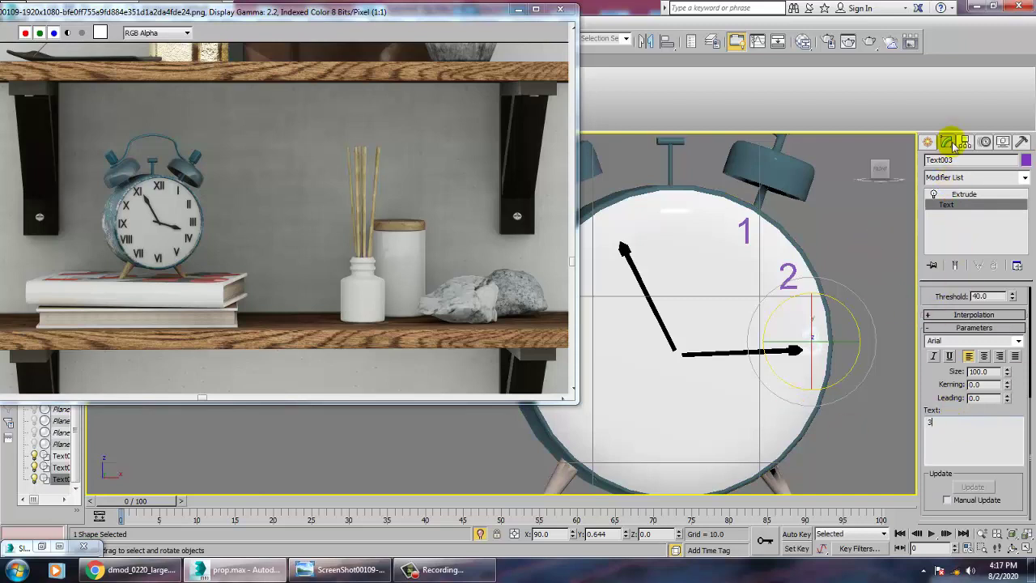
click(928, 141)
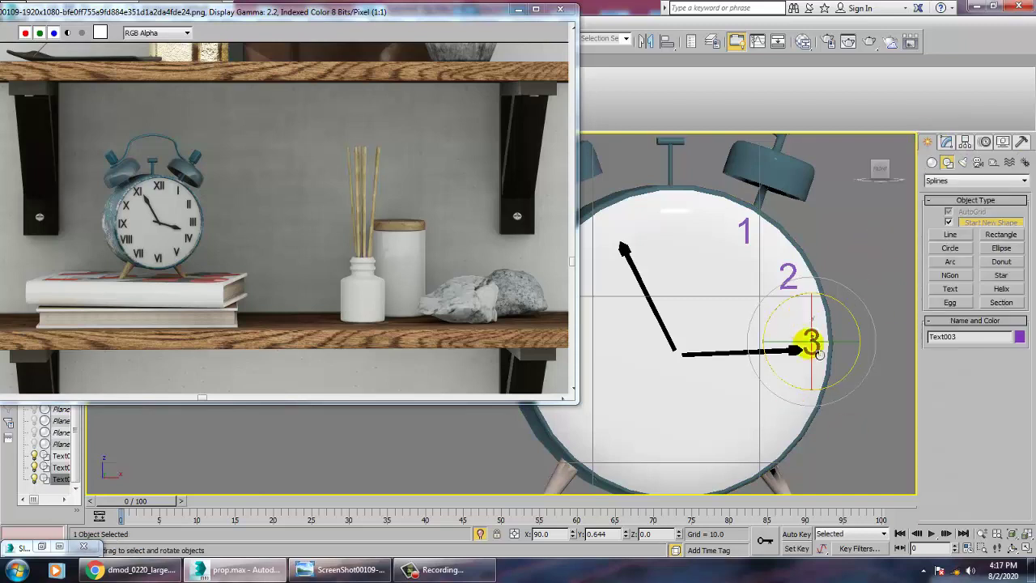
double_click(810, 335)
Step: Copy the numeral 3 to the four o'clock position and change the copy's text to 4
key(w)
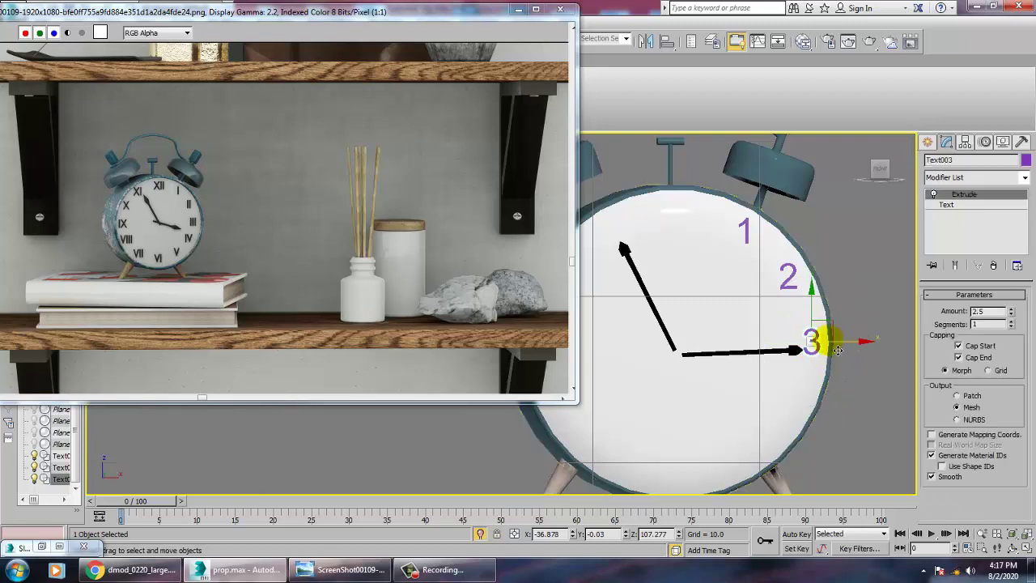
shift+drag(847, 326, 824, 391)
click(945, 204)
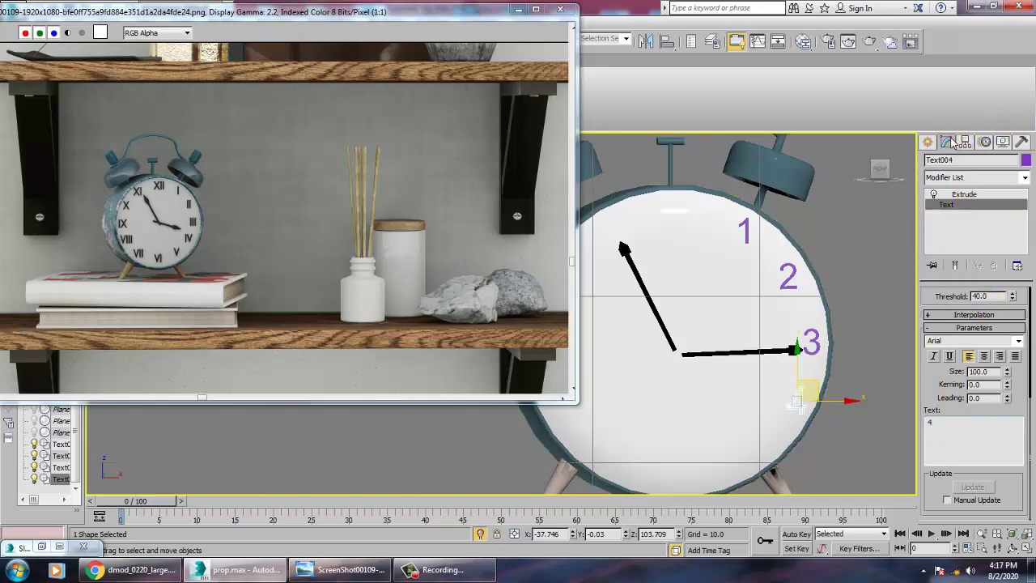
Step: Copy the numeral 4 to the five o'clock position and change the copy's text to 5
shift+drag(820, 398, 772, 433)
click(590, 339)
click(795, 404)
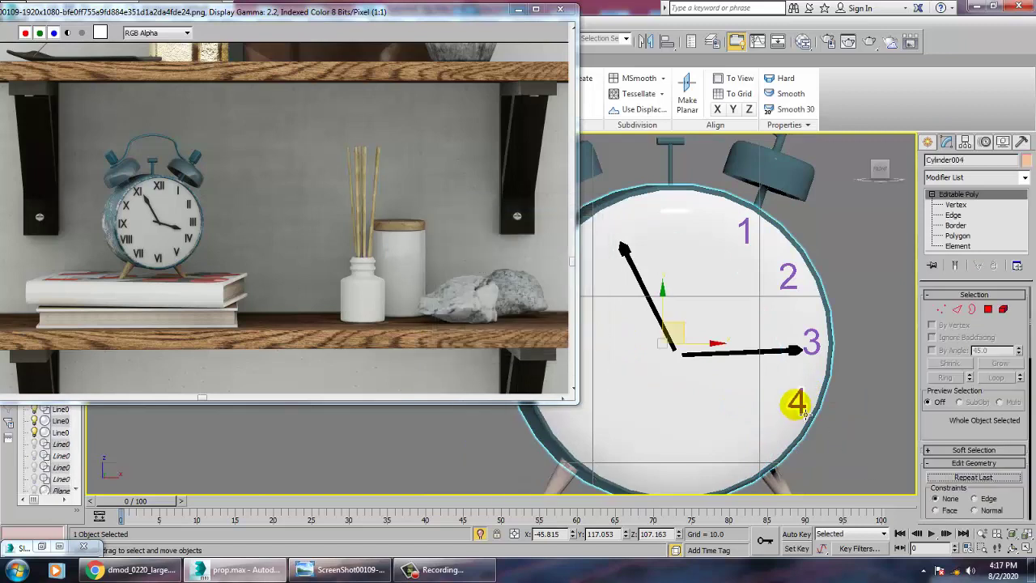
mouse_move(813, 383)
shift+mouse_down()
mouse_move(790, 433)
mouse_move(774, 444)
mouse_move(776, 435)
shift+mouse_up()
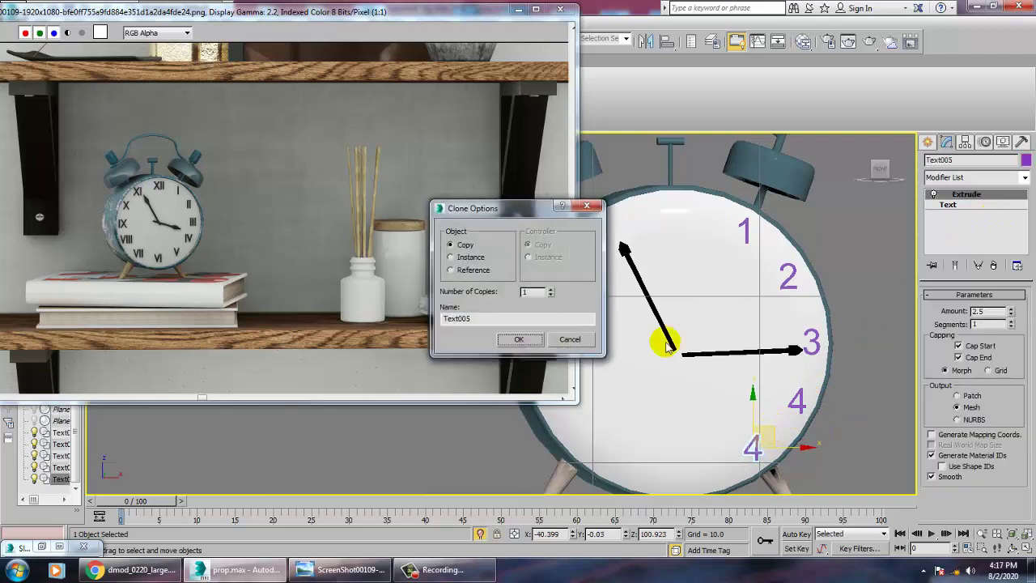
click(525, 340)
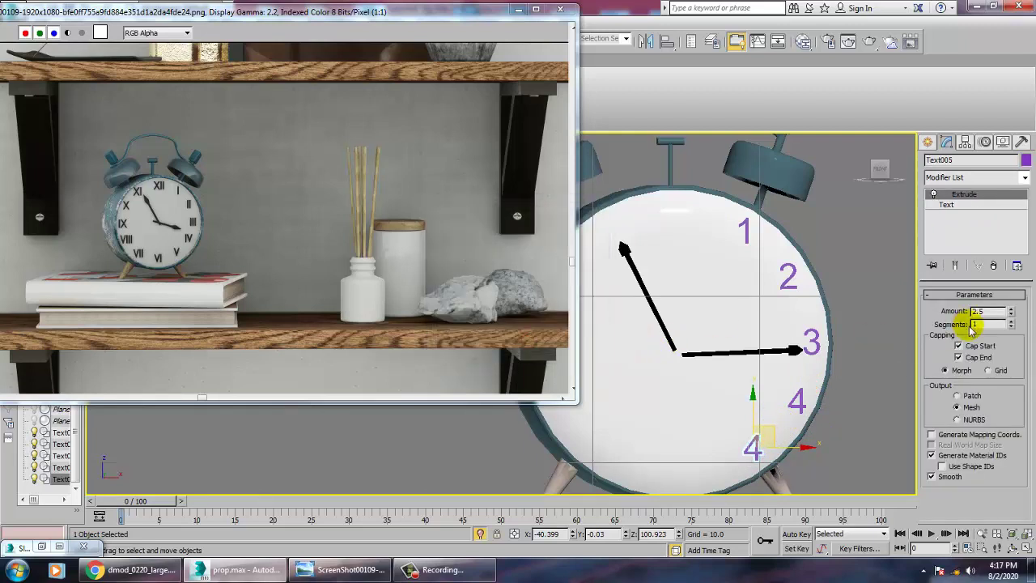
click(947, 205)
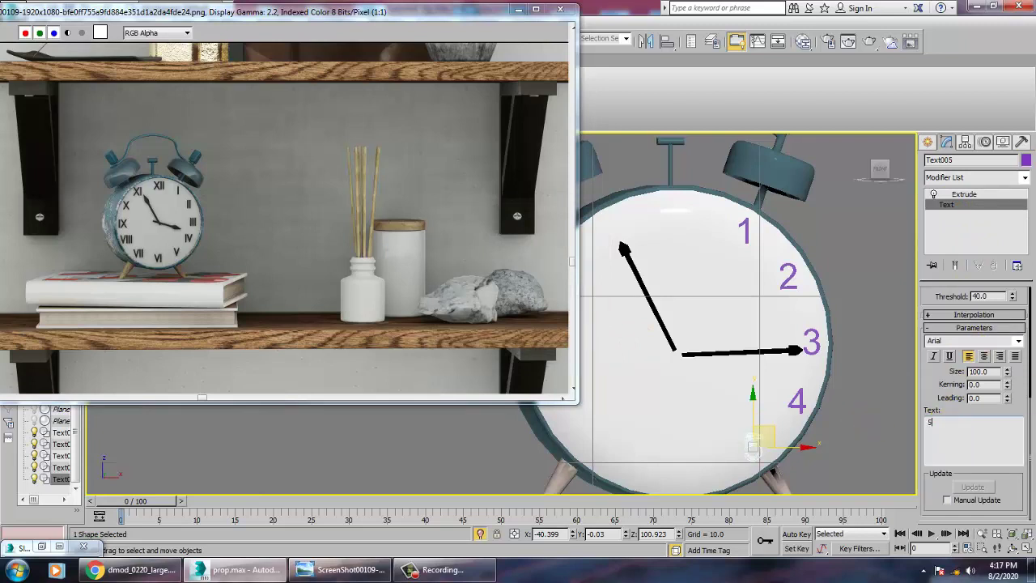
click(971, 194)
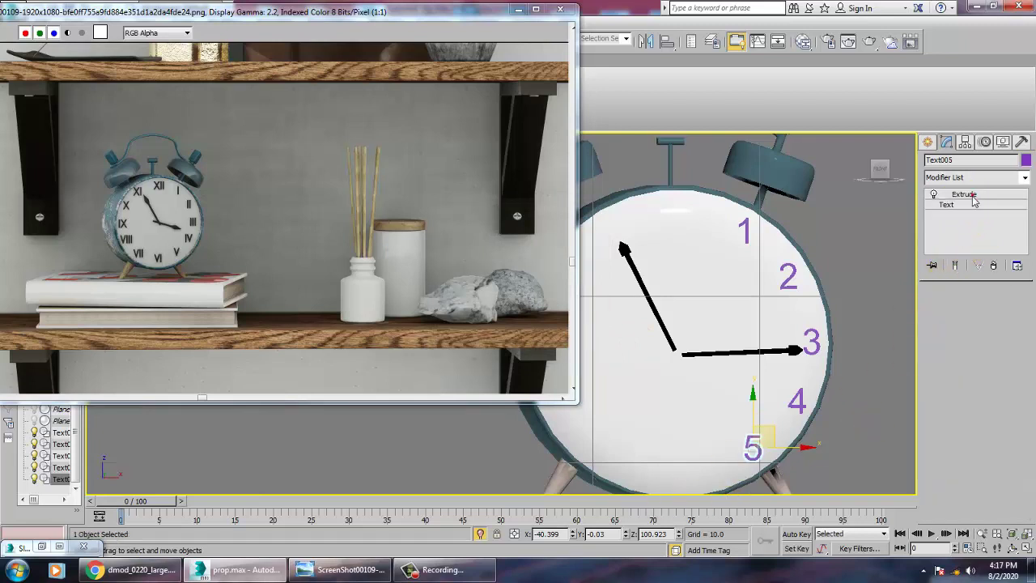
Step: Copy the numeral 5 to the six o'clock position and change the copy's text to 6
mouse_move(772, 430)
mouse_down()
mouse_move(721, 424)
mouse_move(717, 467)
mouse_up()
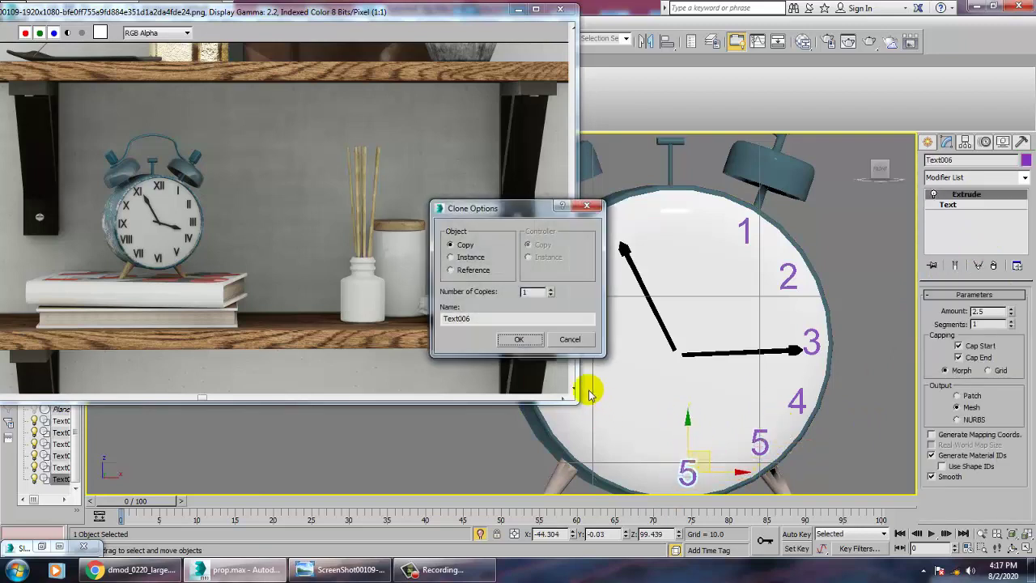
click(527, 345)
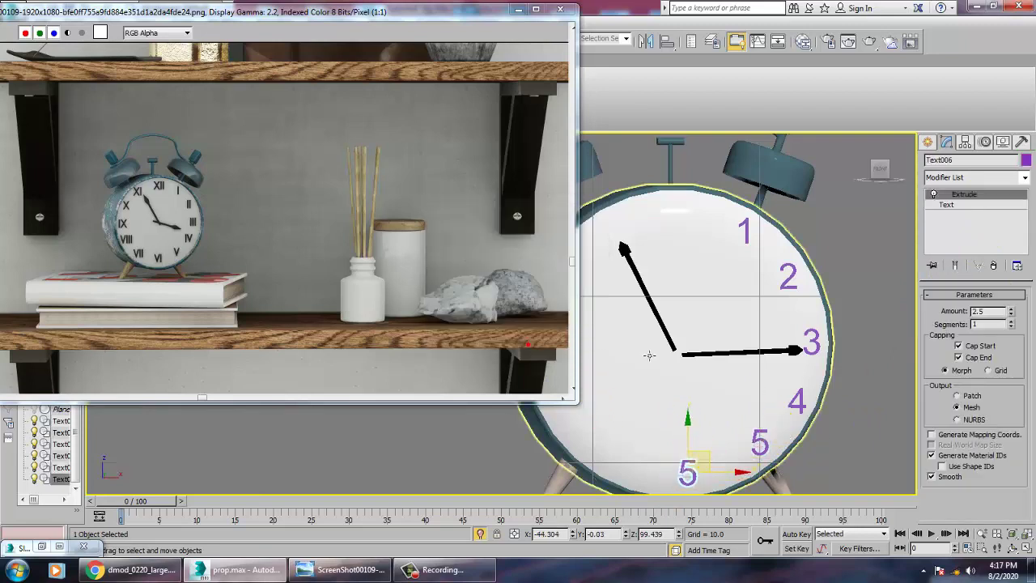
click(963, 205)
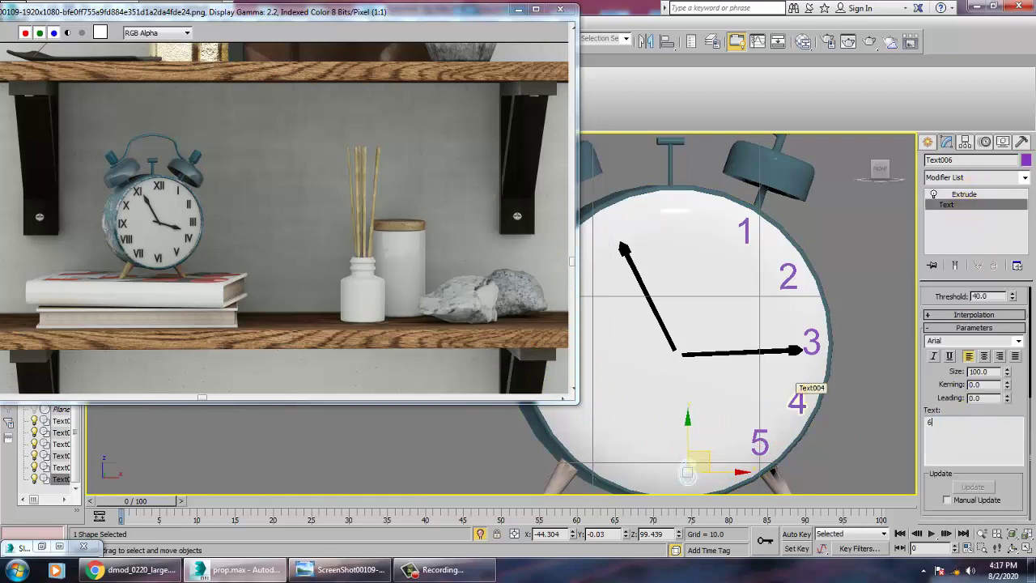
click(961, 195)
Step: Nudge the numeral 5 slightly to even out its spacing on the dial
click(759, 458)
click(709, 470)
click(805, 342)
Step: Copy the numeral 6 to the seven o'clock position and change the copy's text to 7
click(688, 472)
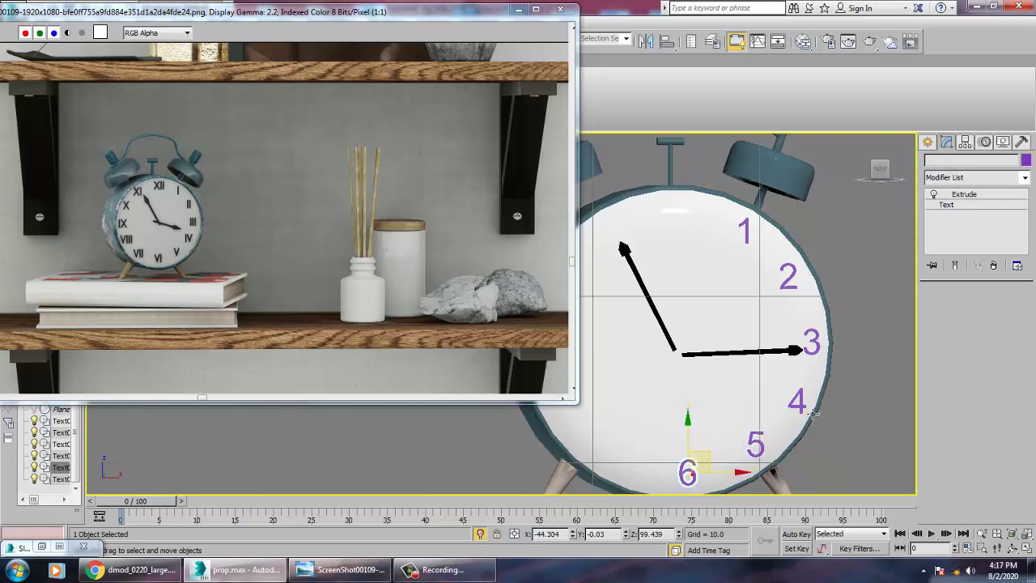
middle_drag(804, 424, 849, 375)
mouse_move(744, 411)
shift+mouse_down()
mouse_move(686, 405)
mouse_move(683, 393)
shift+mouse_up()
click(527, 345)
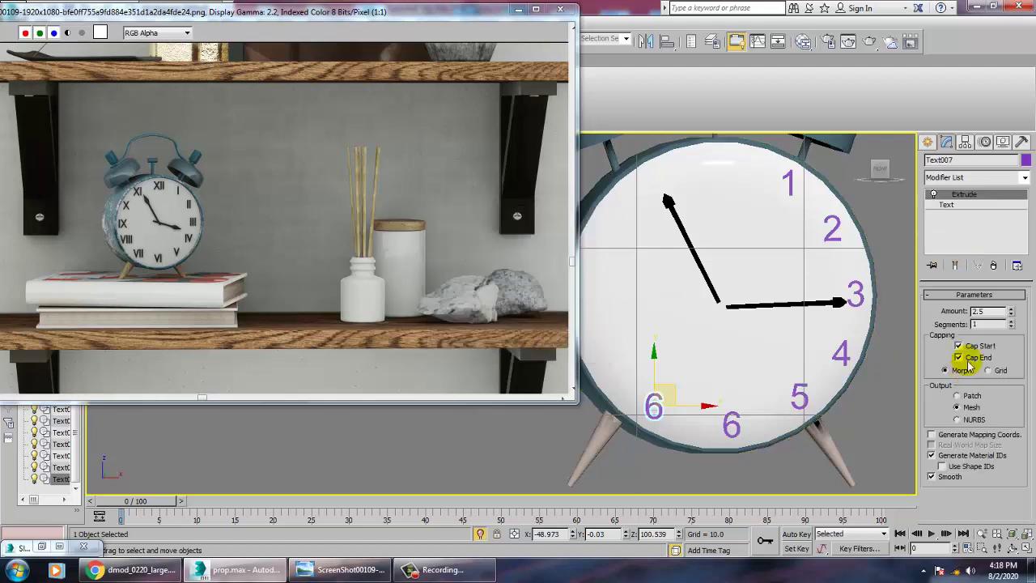
click(945, 204)
double_click(951, 432)
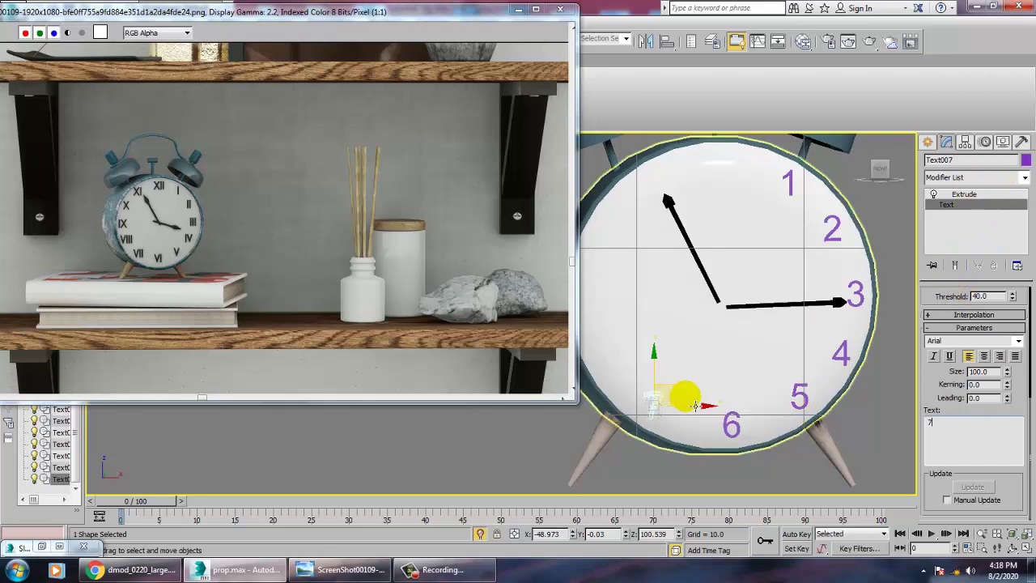
Step: Copy the numeral 7 to the eight o'clock position and change the copy's text to 8
mouse_move(672, 392)
shift+mouse_down()
mouse_move(630, 356)
mouse_move(700, 328)
shift+mouse_up()
click(478, 339)
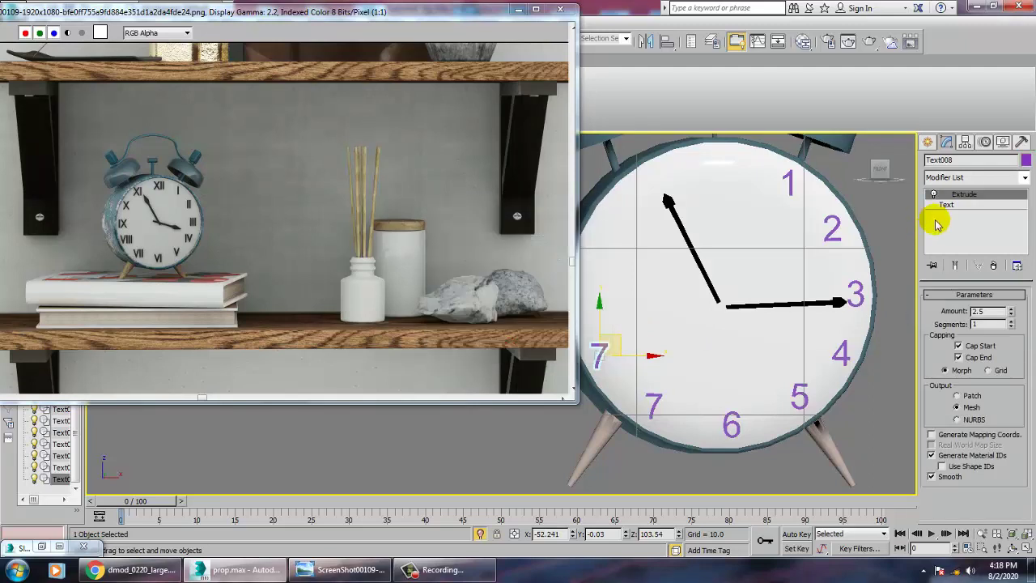
click(939, 204)
double_click(939, 418)
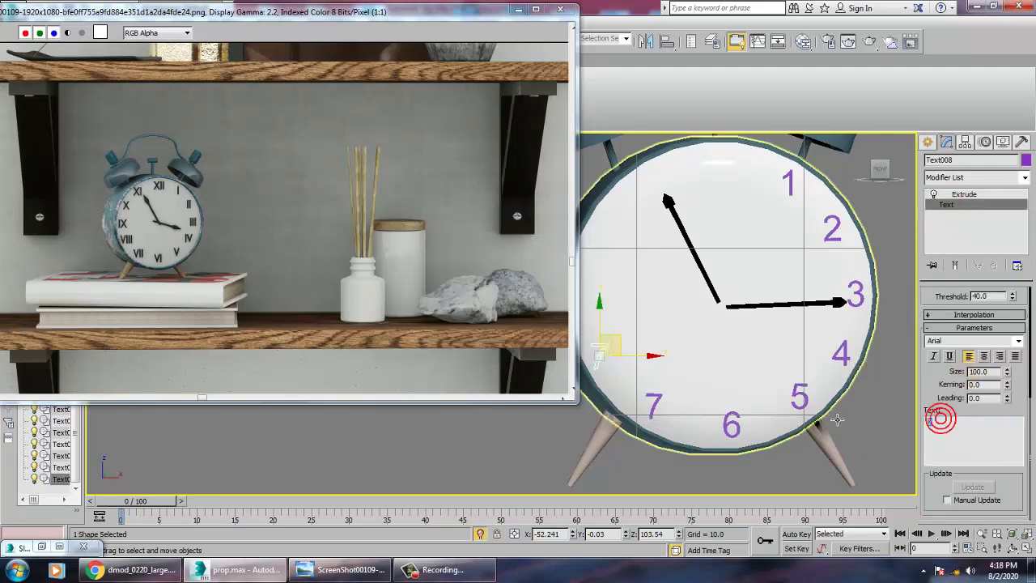
text(8)
click(965, 194)
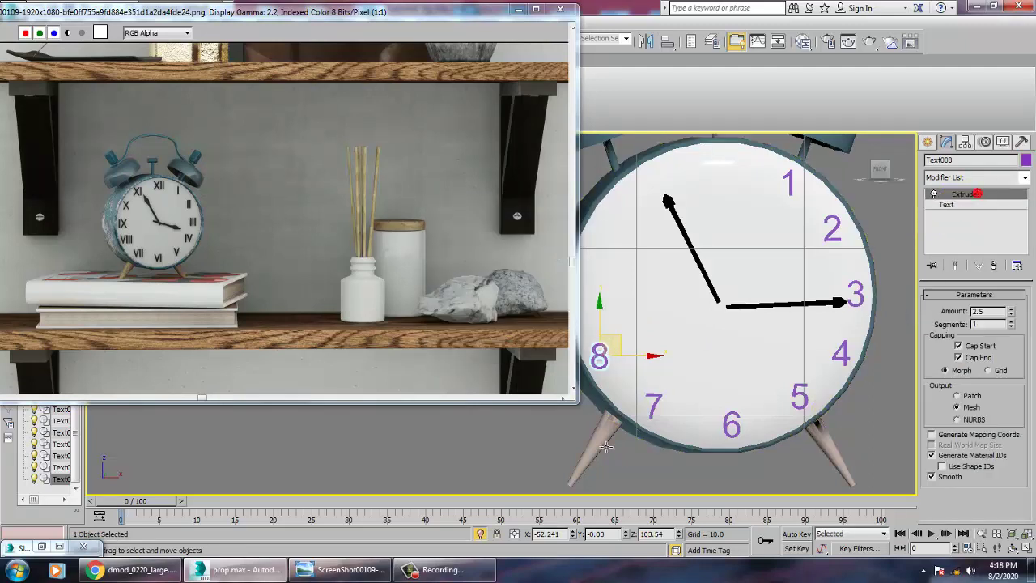
Step: Copy the numeral 8 to the nine o'clock position and change the copy's text to 9
scroll(639, 385, up, 2)
shift+drag(670, 376, 656, 310)
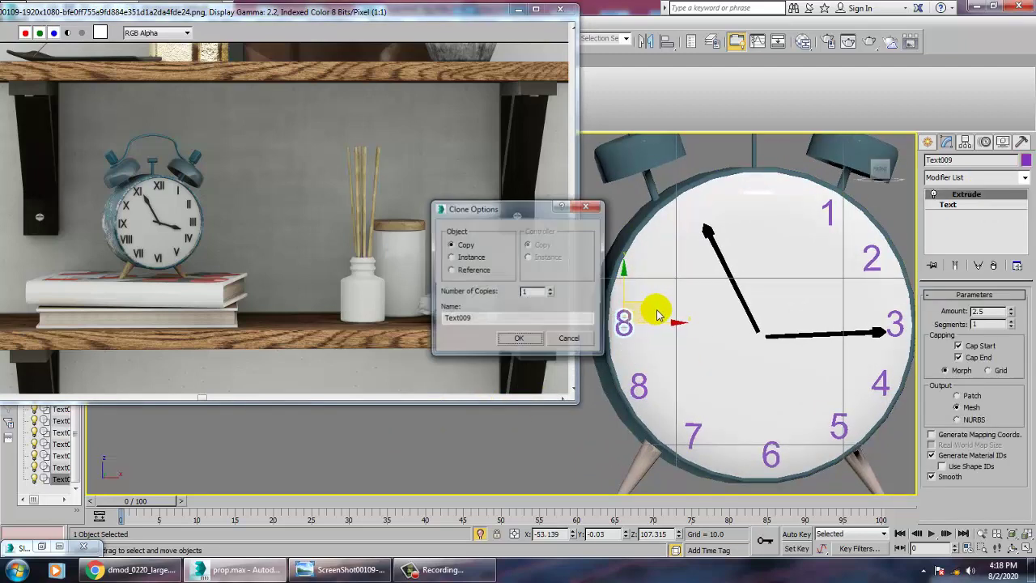
click(526, 340)
click(946, 205)
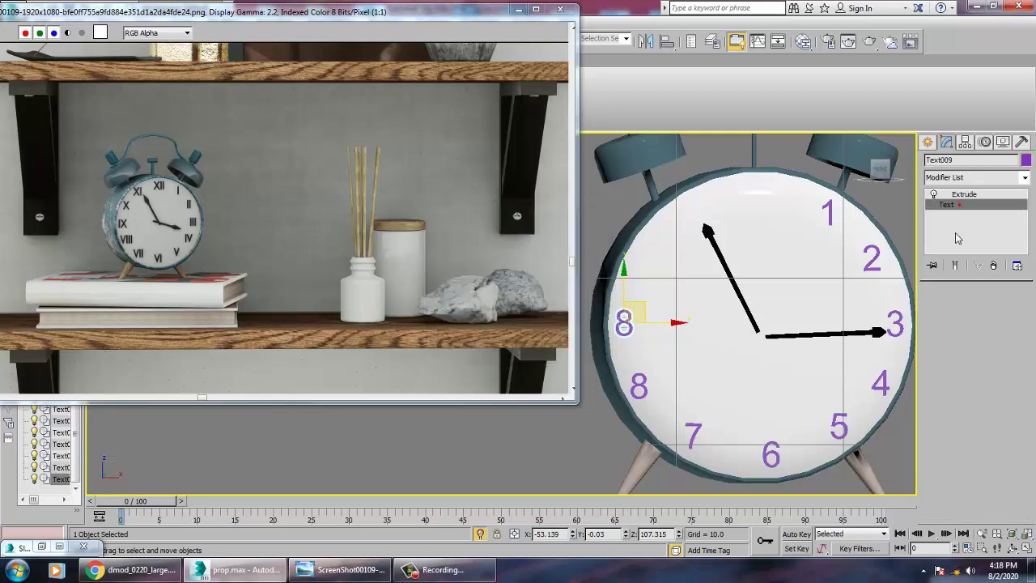
text(9)
click(962, 194)
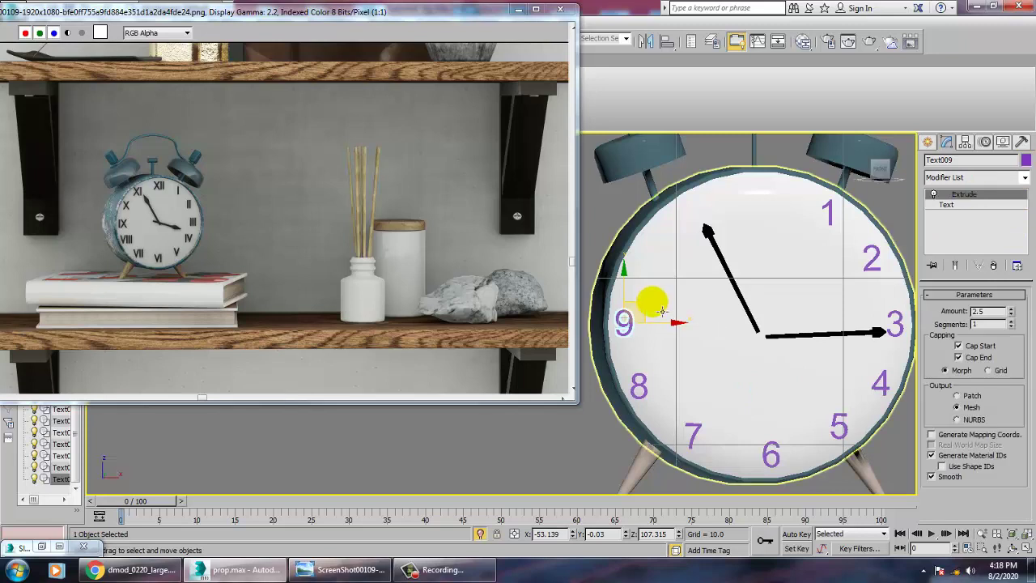
Step: Copy the numeral 9 to the ten o'clock position and change the copy's text to 10, centring it in its spot
mouse_move(660, 306)
shift+mouse_down()
mouse_move(672, 253)
mouse_move(663, 247)
shift+mouse_up()
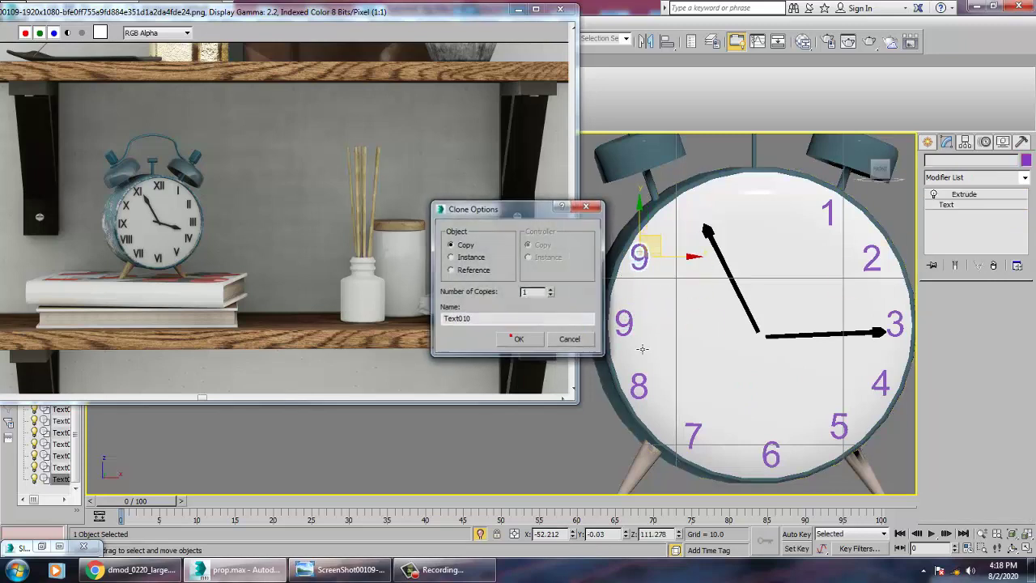
click(490, 338)
click(948, 205)
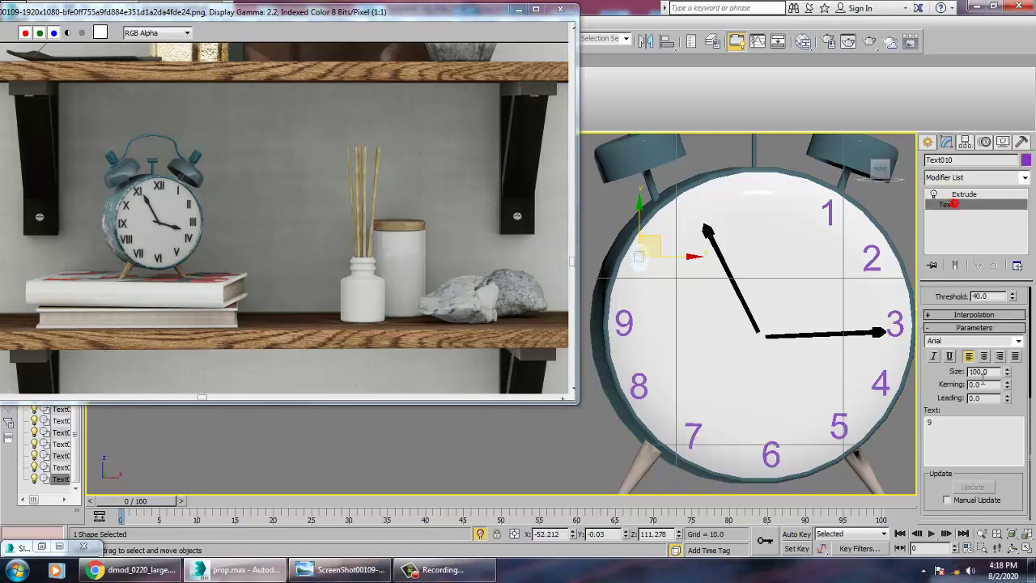
drag(948, 422, 691, 409)
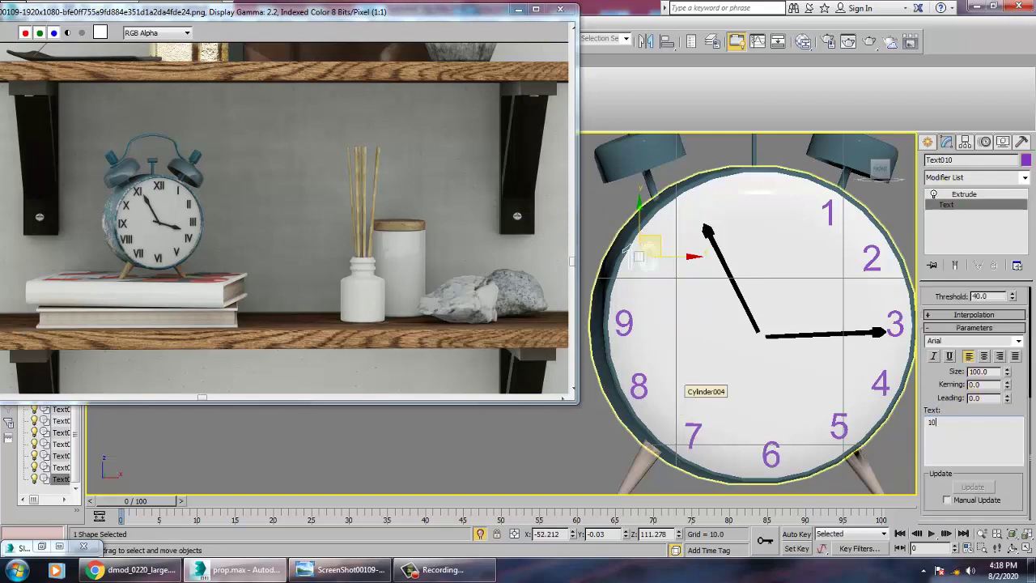
click(964, 195)
click(661, 258)
click(673, 253)
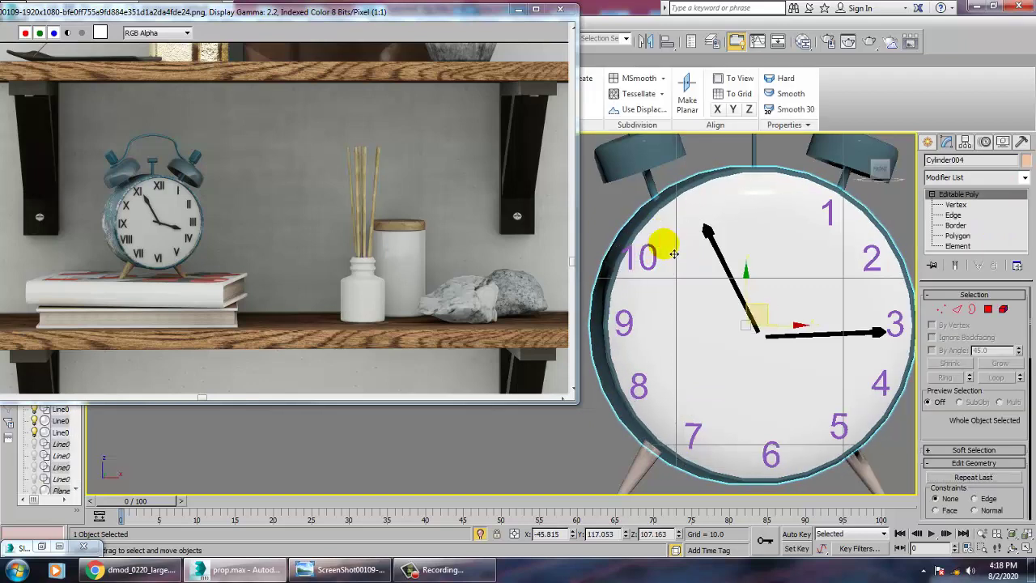
Step: Copy the numeral 10 to the eleven o'clock position and change the copy's text to 11
mouse_move(668, 249)
mouse_down()
mouse_move(724, 194)
mouse_move(717, 200)
mouse_up()
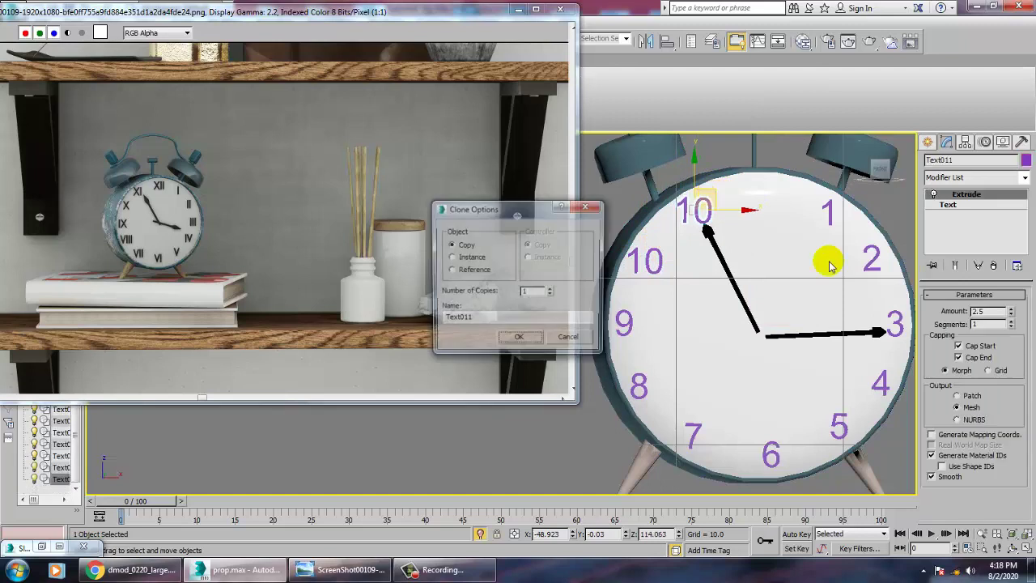
click(518, 335)
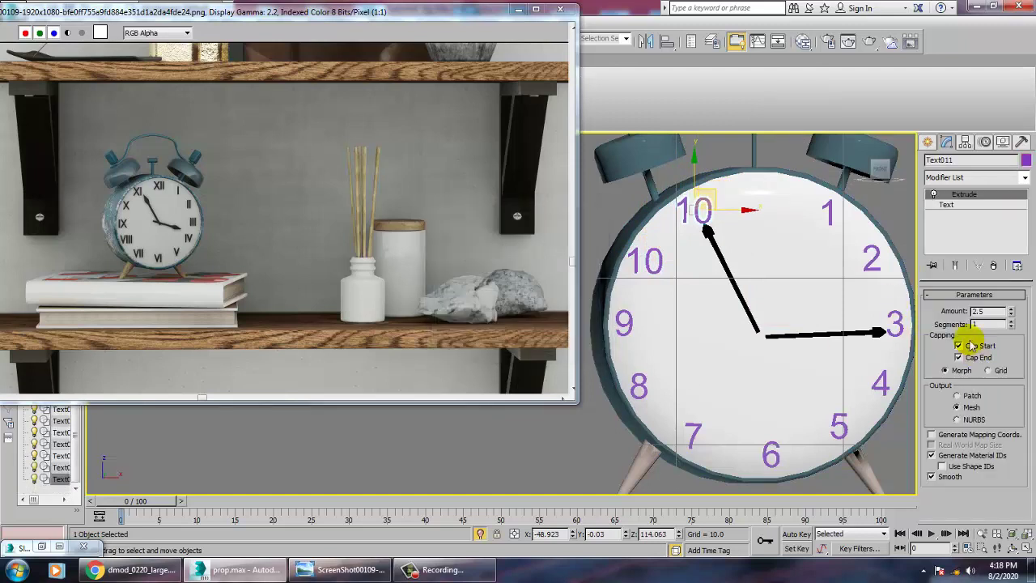
click(959, 205)
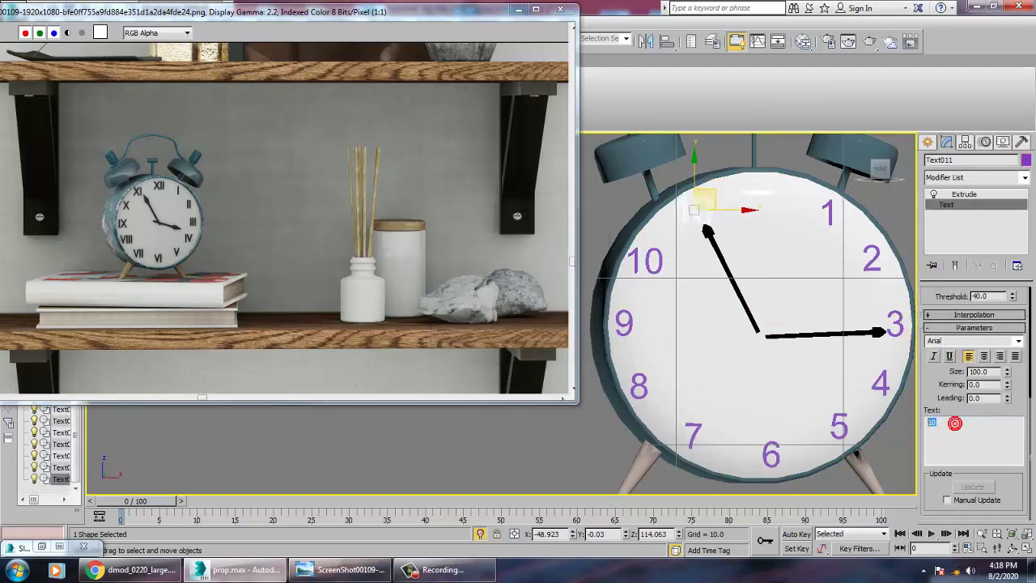
text(1)
click(962, 194)
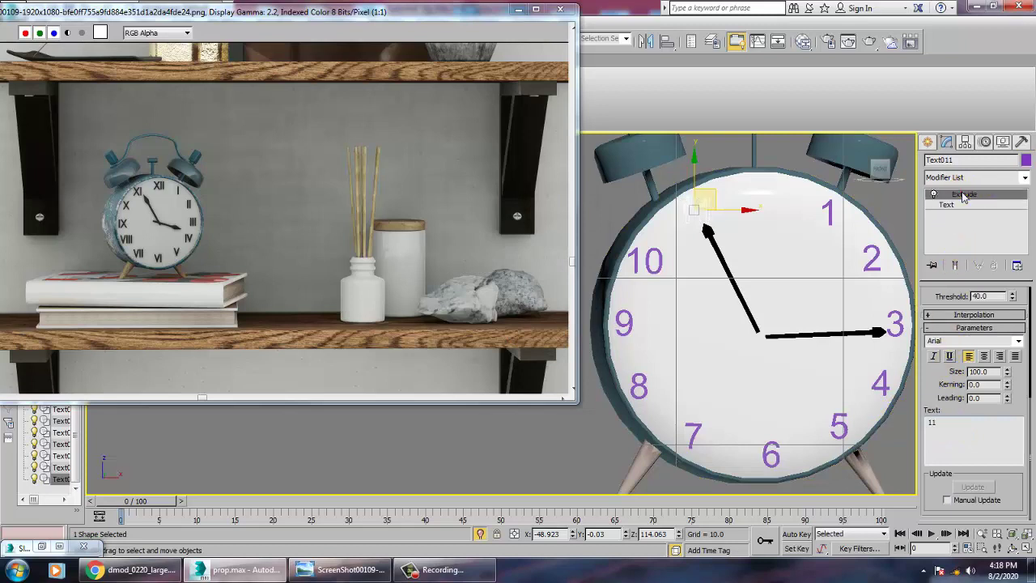
Step: Copy the numeral 11 to the twelve o'clock position and change the copy's text to 12
mouse_move(784, 190)
mouse_down()
mouse_move(783, 170)
mouse_move(785, 180)
mouse_up()
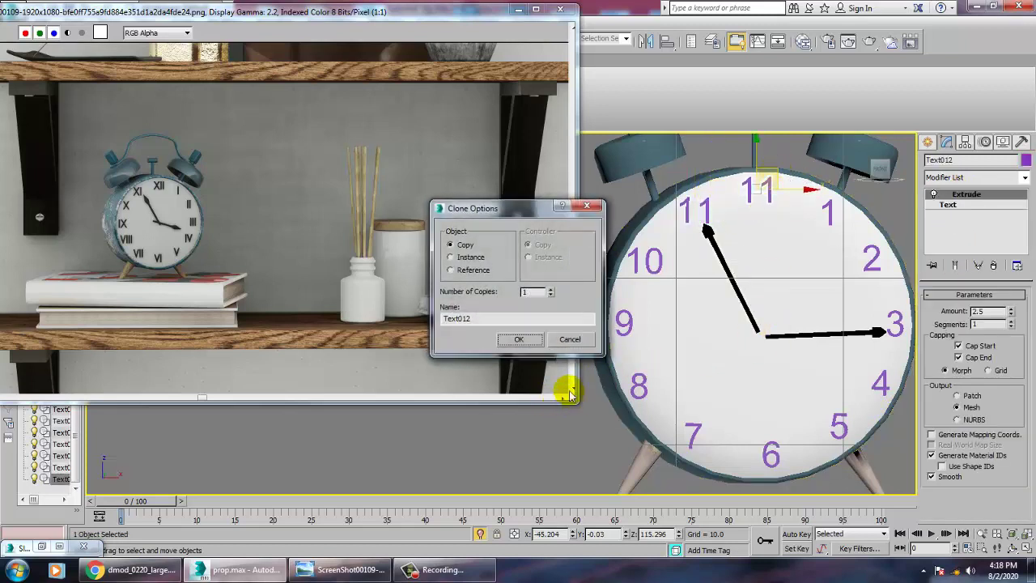
click(519, 340)
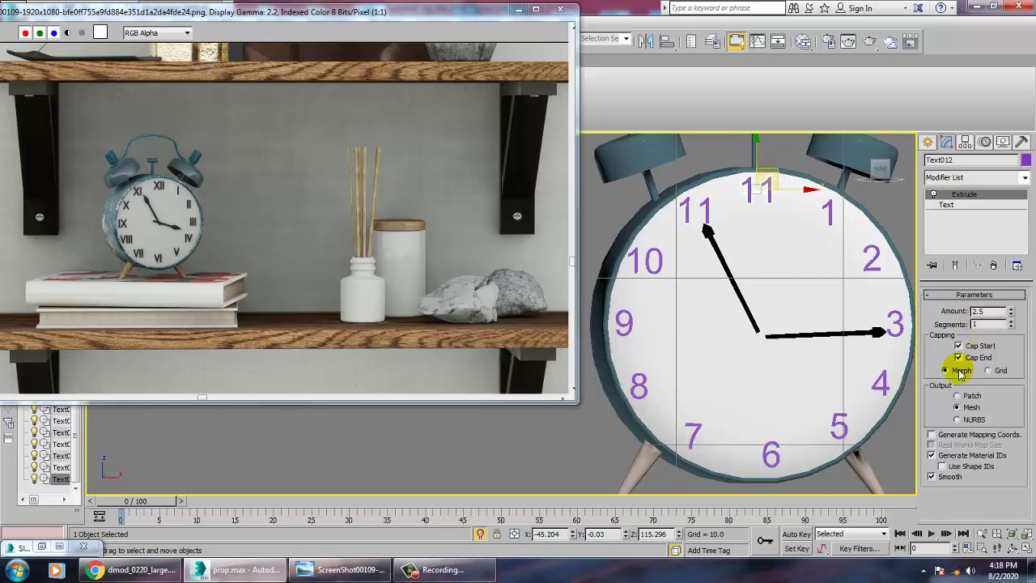
click(980, 205)
click(810, 421)
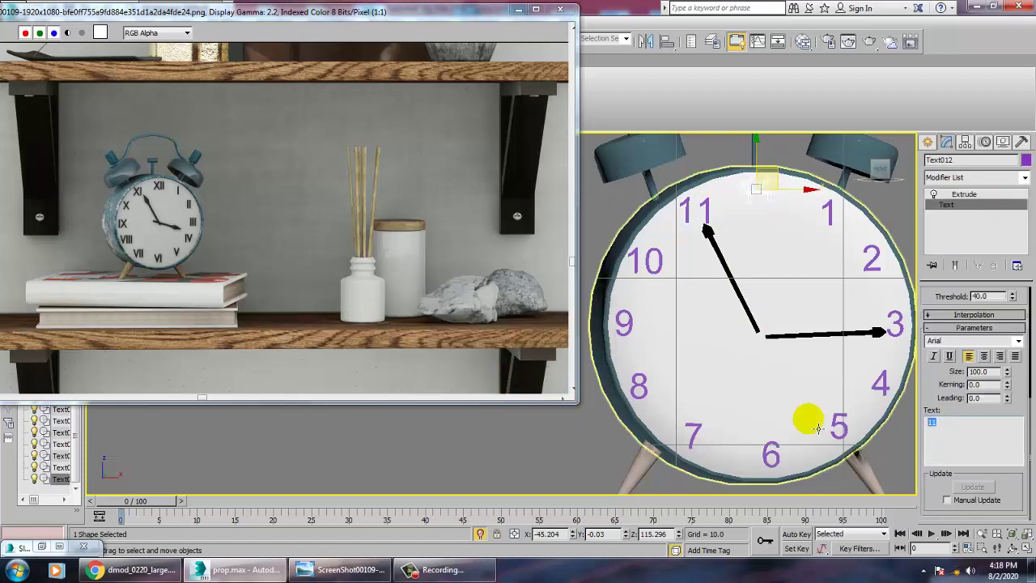
click(988, 194)
scroll(802, 283, down, 4)
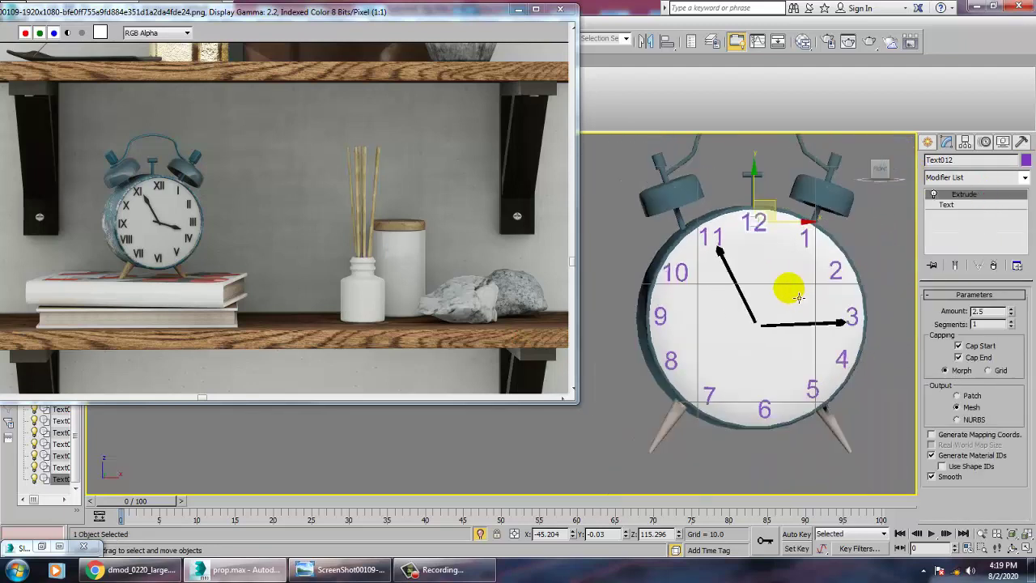
Step: Select all twelve extruded numerals of the alarm clock together
click(819, 267)
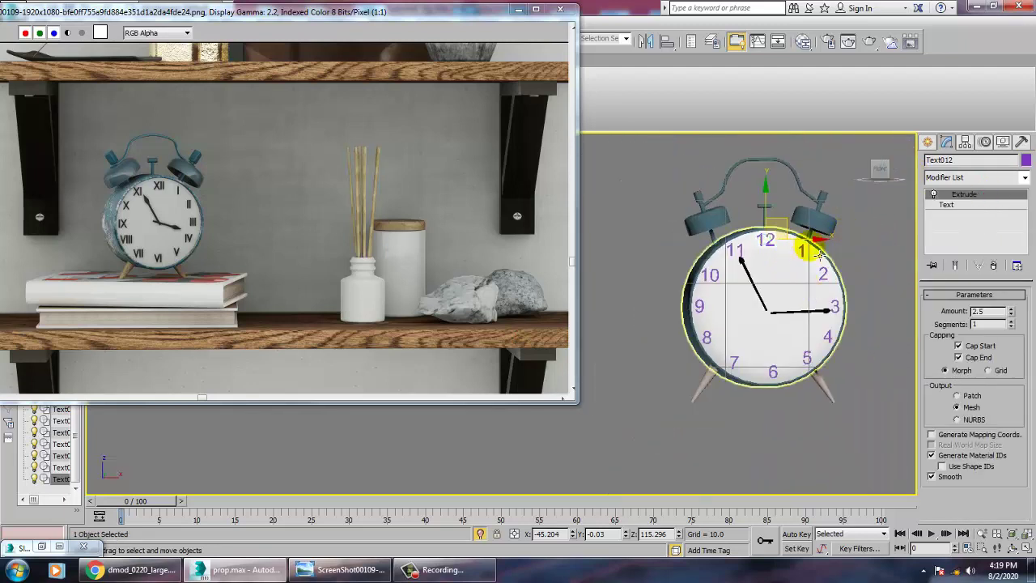
ctrl+click(801, 253)
key(alt+w)
alt+middle_drag(820, 409, 796, 396)
scroll(797, 401, down, 3)
key(alt+w)
scroll(780, 373, down, 3)
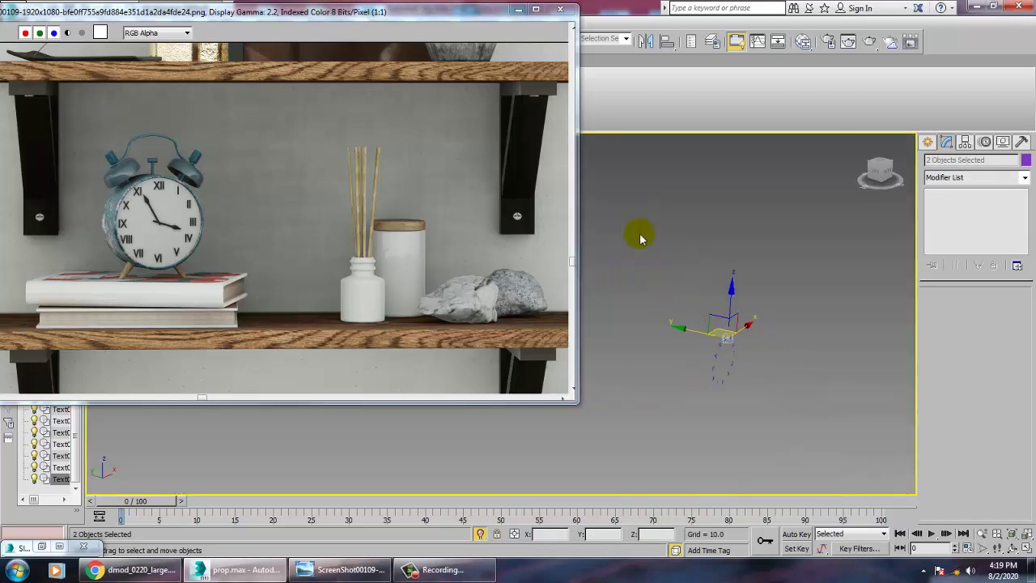
drag(658, 259, 826, 426)
middle_drag(716, 368, 866, 416)
scroll(857, 417, down, 2)
drag(830, 417, 649, 401)
key(z)
scroll(686, 398, down, 5)
middle_drag(687, 397, 778, 408)
scroll(767, 413, up, 3)
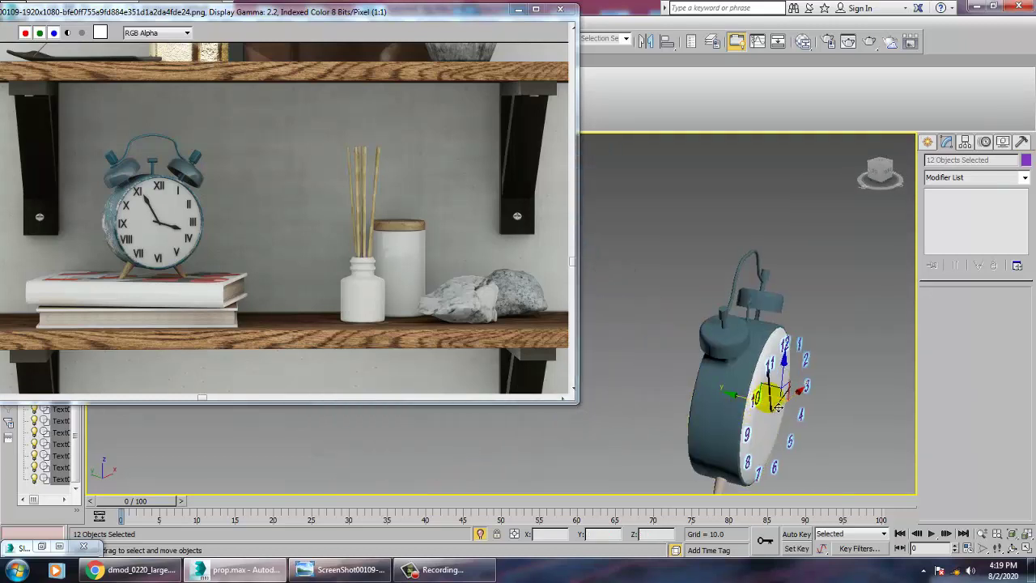
Step: Move the twelve numerals back along Y toward the clock face and rotate them to follow the dial's angle
drag(749, 402, 743, 405)
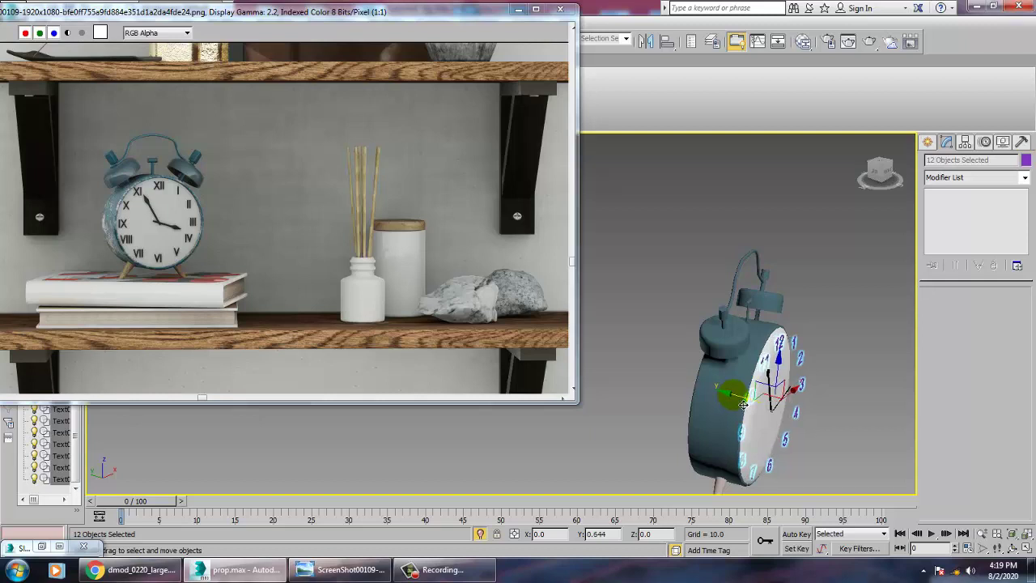
key(e)
alt+middle_drag(769, 409, 782, 441)
drag(801, 441, 810, 440)
alt+middle_drag(813, 438, 623, 413)
scroll(793, 424, up, 4)
scroll(663, 411, down, 3)
alt+middle_drag(738, 436, 860, 375)
key(r)
key(r)
key(w)
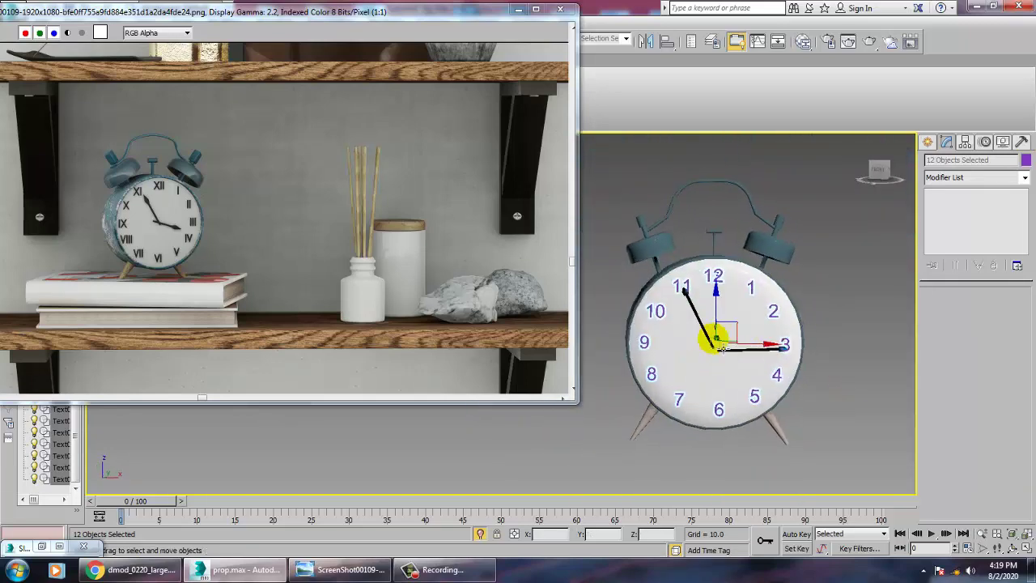
Step: Push the numerals slightly further along Y onto the dial and rotate them about 3 degrees around Z
alt+middle_drag(705, 328, 779, 356)
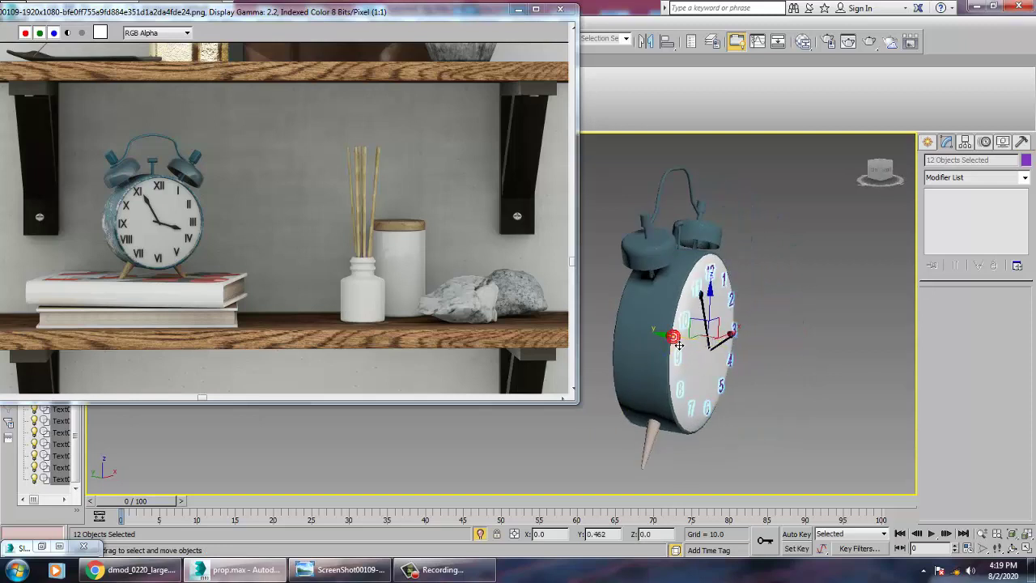
alt+middle_drag(679, 344, 732, 363)
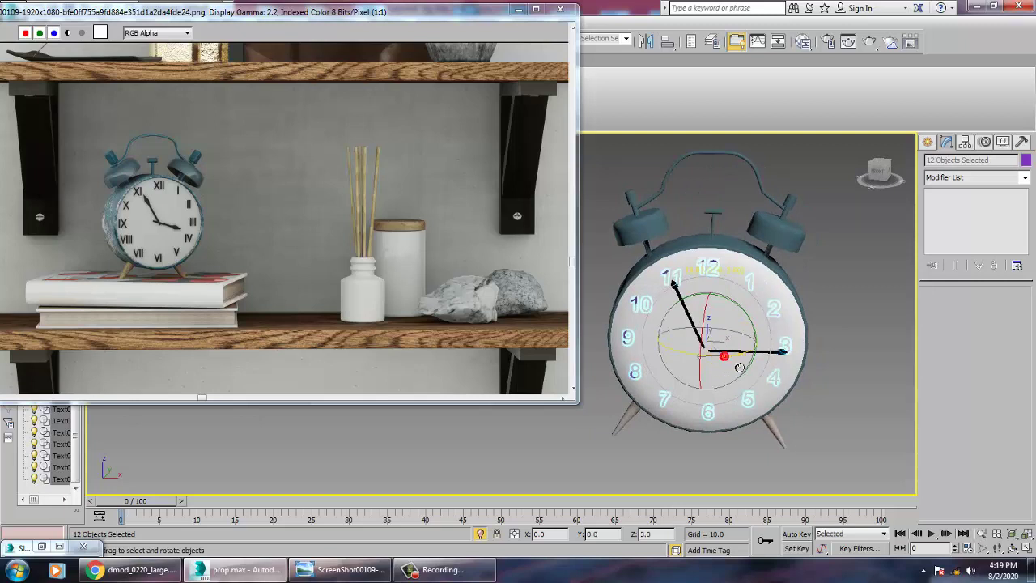
alt+middle_drag(737, 368, 753, 353)
key(w)
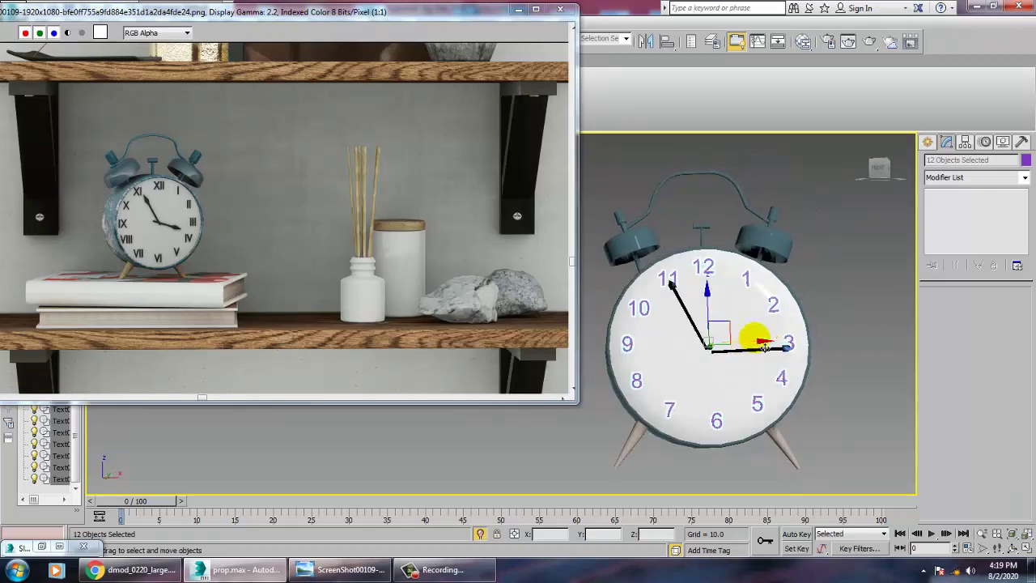
Step: Assign the existing black V-Ray material to the twelve selected numerals
key(m)
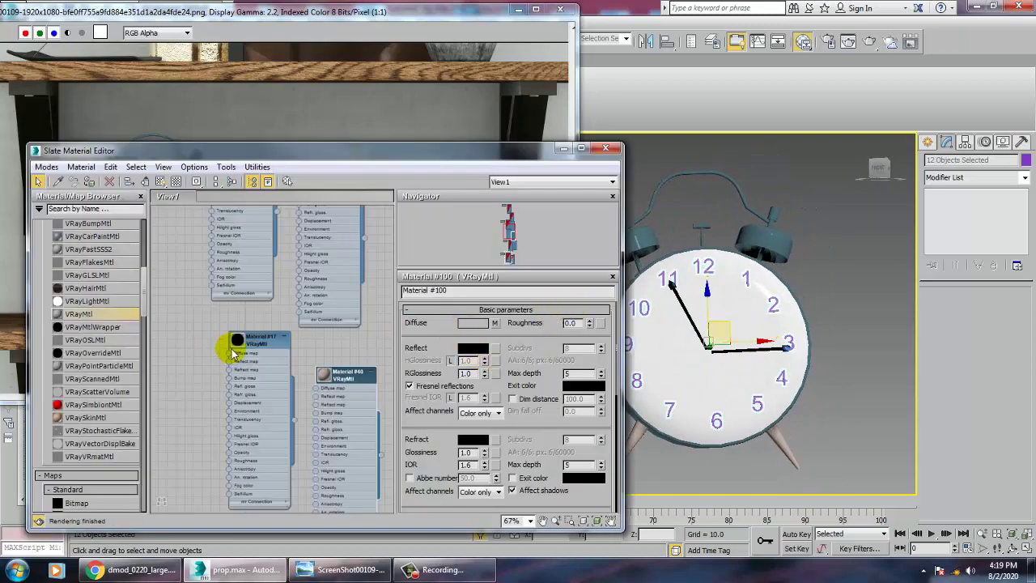
click(90, 182)
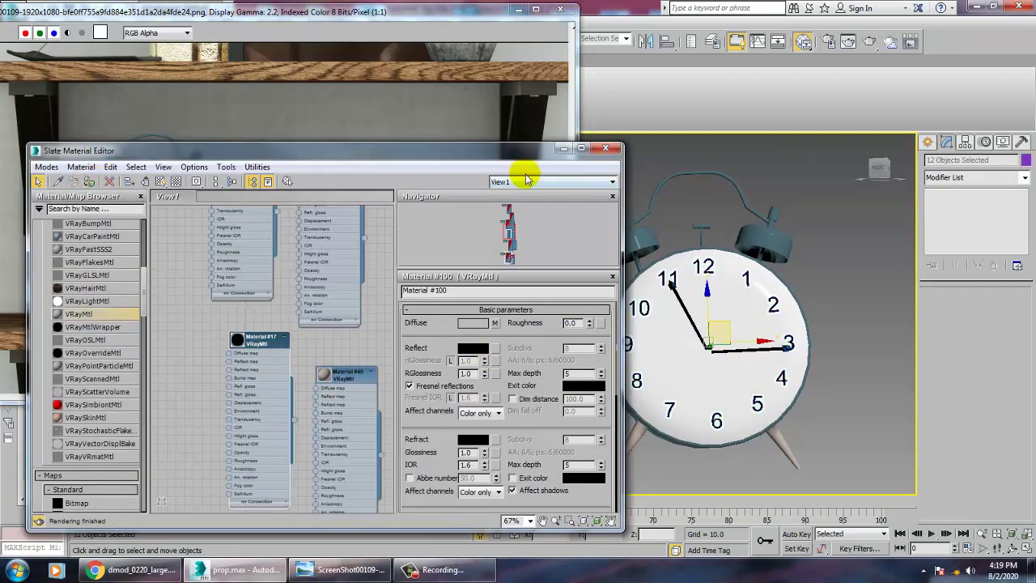
click(562, 148)
Step: End the isolation of the alarm clock to bring back the full shelf scene and check the clock on the books
right_click(780, 190)
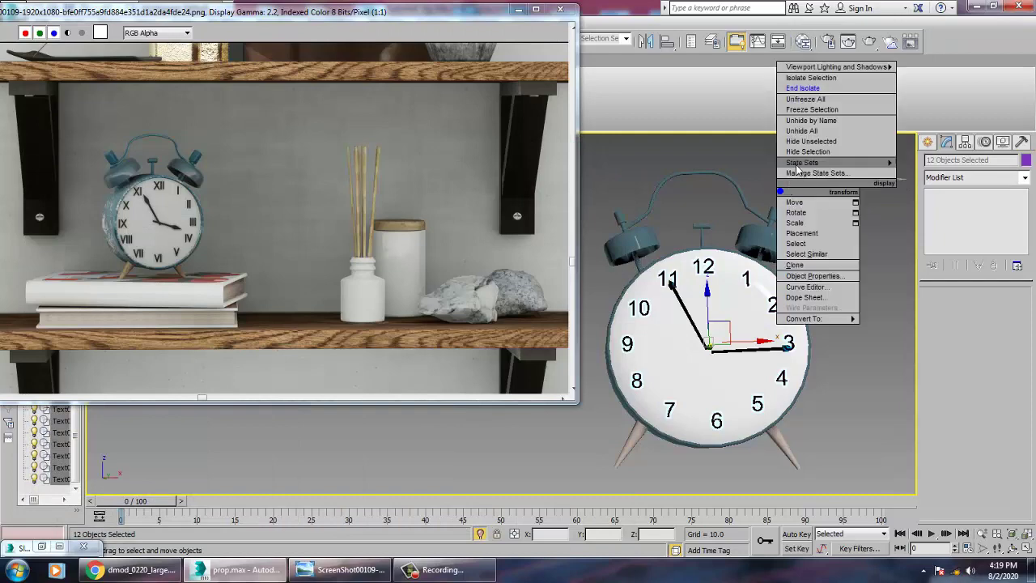
click(805, 89)
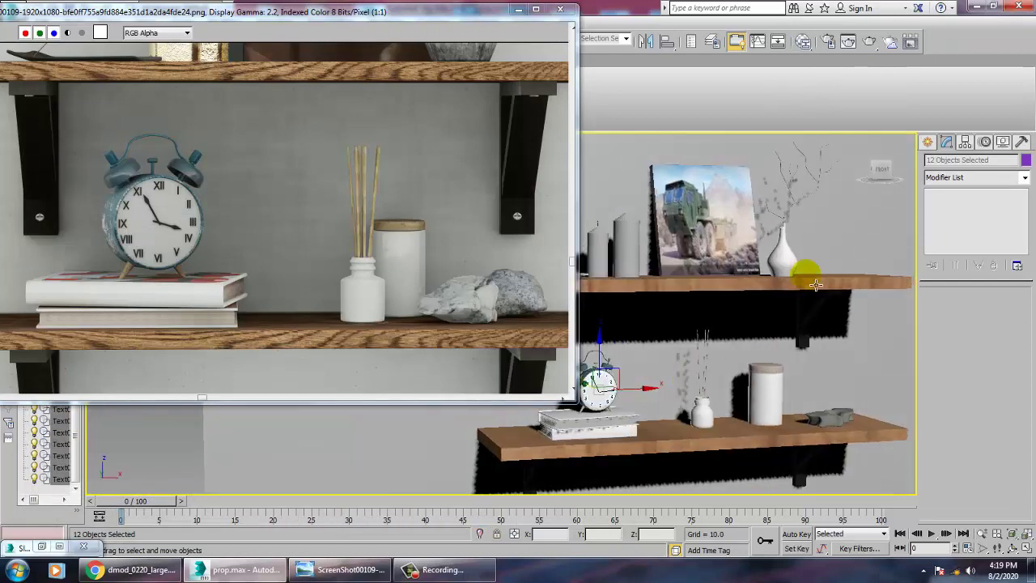
click(846, 251)
middle_drag(589, 425, 723, 352)
scroll(681, 392, up, 5)
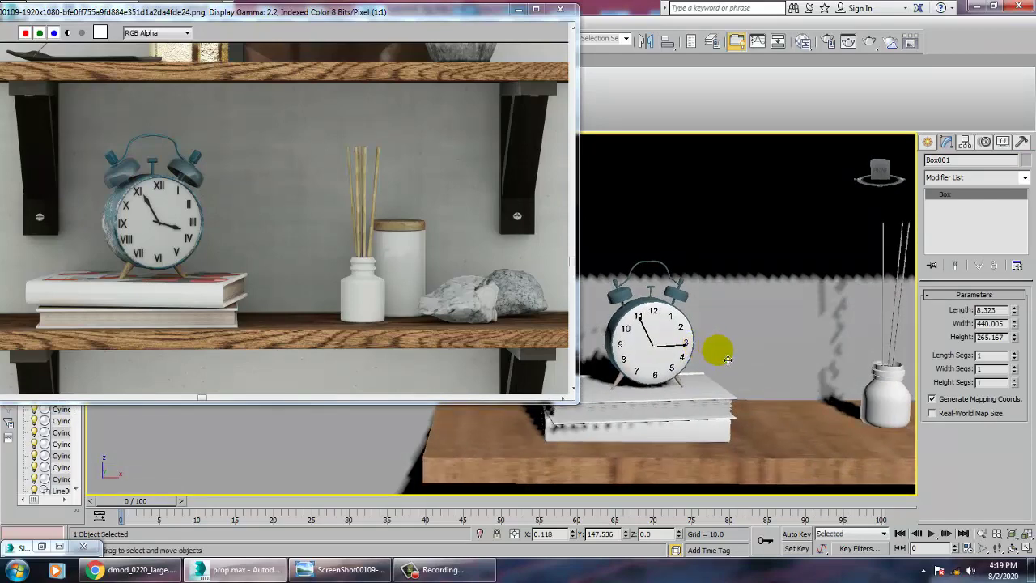
scroll(705, 343, down, 8)
scroll(652, 394, up, 3)
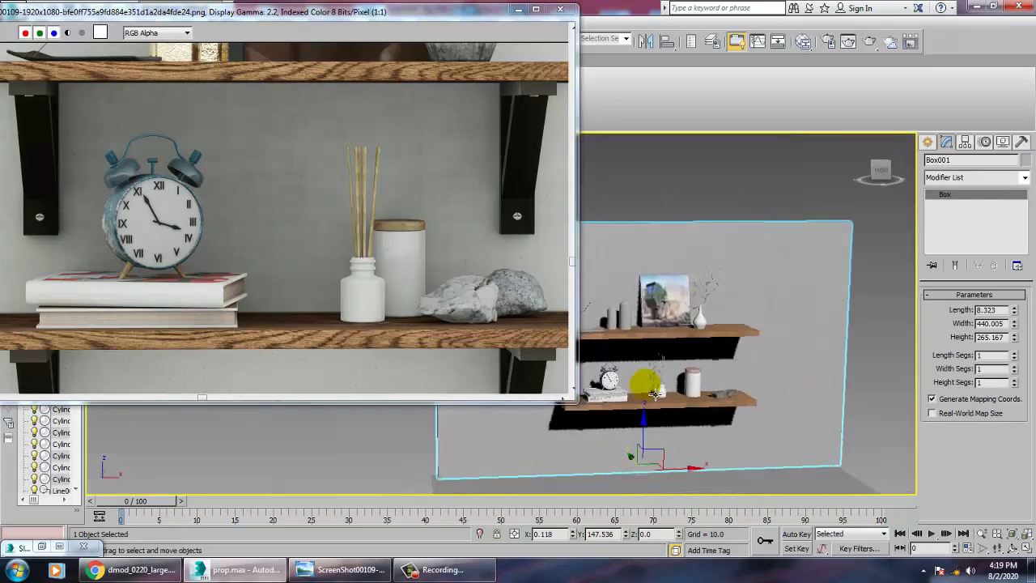
scroll(652, 394, up, 5)
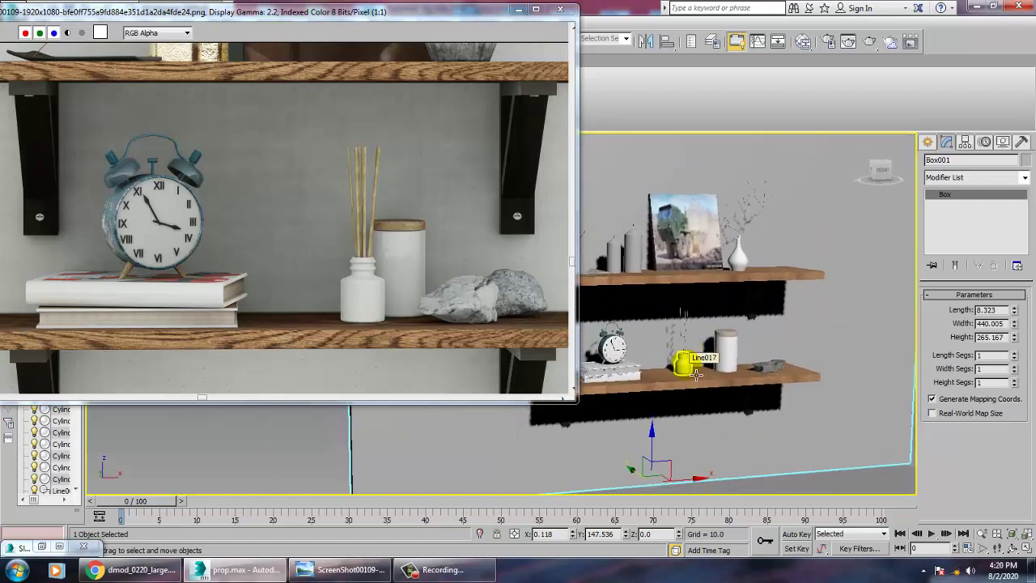